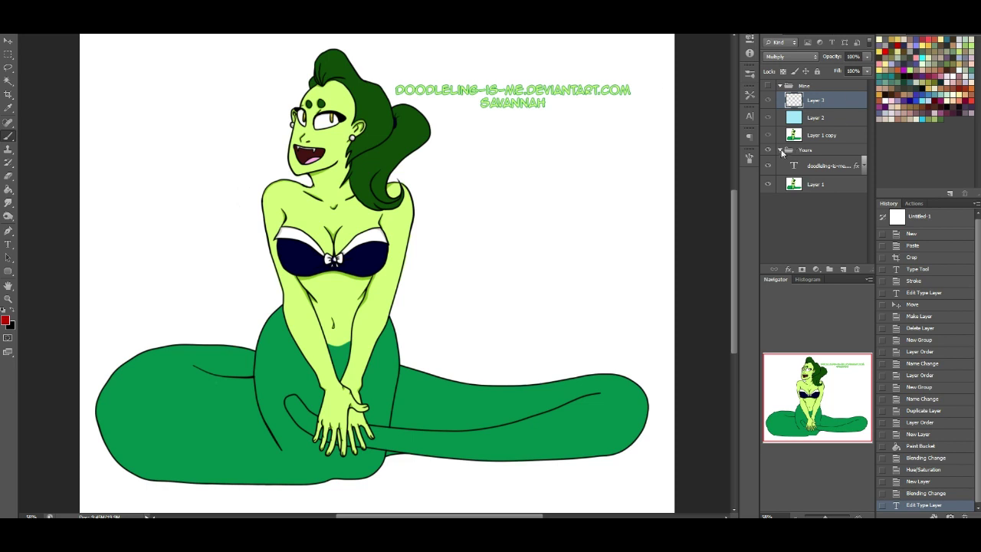
Show the Mine group, collapse the Yours group, and brush a red contour over the figure's left-hand shoulder.
{"action": "left_click", "coordinate": [780, 150]}
{"action": "left_click", "coordinate": [768, 87]}
{"action": "left_click_drag", "start_coordinate": [815, 383], "coordinate": [776, 344]}
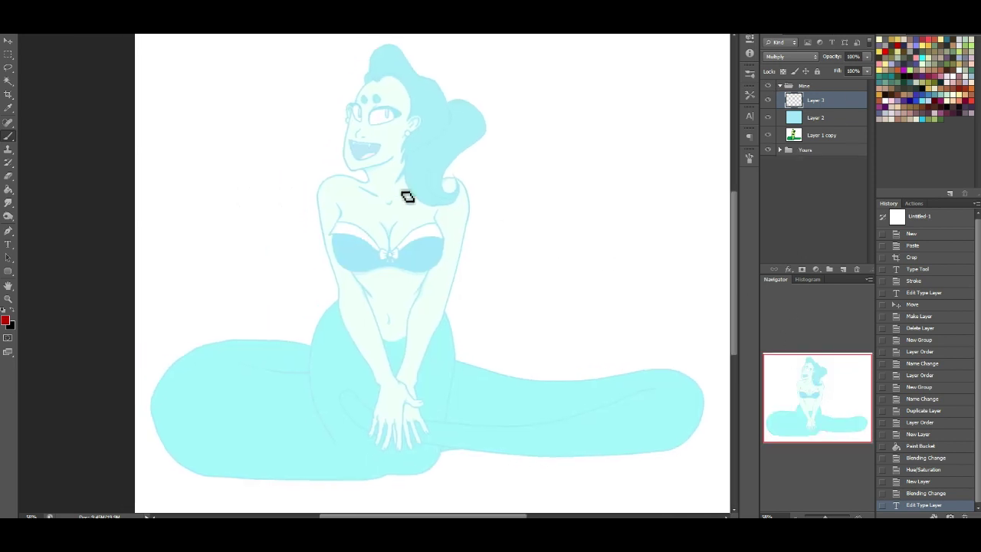
{"action": "mouse_move", "coordinate": [331, 181]}
{"action": "left_mouse_down"}
{"action": "mouse_move", "coordinate": [322, 204]}
{"action": "mouse_move", "coordinate": [334, 185]}
{"action": "mouse_move", "coordinate": [364, 186]}
{"action": "mouse_move", "coordinate": [328, 188]}
{"action": "mouse_move", "coordinate": [328, 216]}
{"action": "mouse_move", "coordinate": [322, 188]}
{"action": "left_mouse_up"}
{"action": "left_click_drag", "start_coordinate": [322, 188], "coordinate": [318, 201]}
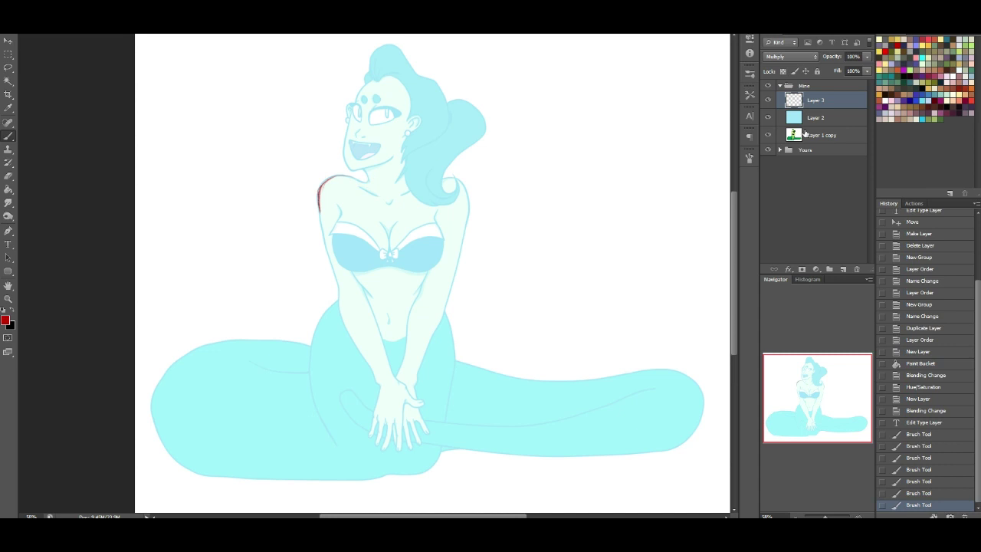
Lock Layer 2 and make the sketch layer above it active again.
{"action": "left_click", "coordinate": [815, 117]}
{"action": "left_click", "coordinate": [817, 70]}
{"action": "left_click", "coordinate": [815, 100]}
Brush red collarbone lines meeting at the base of the neck and a centre line down the chest.
{"action": "mouse_move", "coordinate": [343, 175]}
{"action": "left_mouse_down"}
{"action": "mouse_move", "coordinate": [354, 177]}
{"action": "mouse_move", "coordinate": [339, 175]}
{"action": "left_mouse_up"}
{"action": "mouse_move", "coordinate": [339, 174]}
{"action": "left_mouse_down"}
{"action": "mouse_move", "coordinate": [385, 204]}
{"action": "mouse_move", "coordinate": [404, 202]}
{"action": "mouse_move", "coordinate": [399, 209]}
{"action": "mouse_move", "coordinate": [393, 205]}
{"action": "mouse_move", "coordinate": [438, 180]}
{"action": "left_mouse_up"}
{"action": "left_click_drag", "start_coordinate": [388, 205], "coordinate": [388, 228]}
{"action": "left_click_drag", "start_coordinate": [388, 209], "coordinate": [389, 233]}
{"action": "left_click_drag", "start_coordinate": [389, 220], "coordinate": [390, 239]}
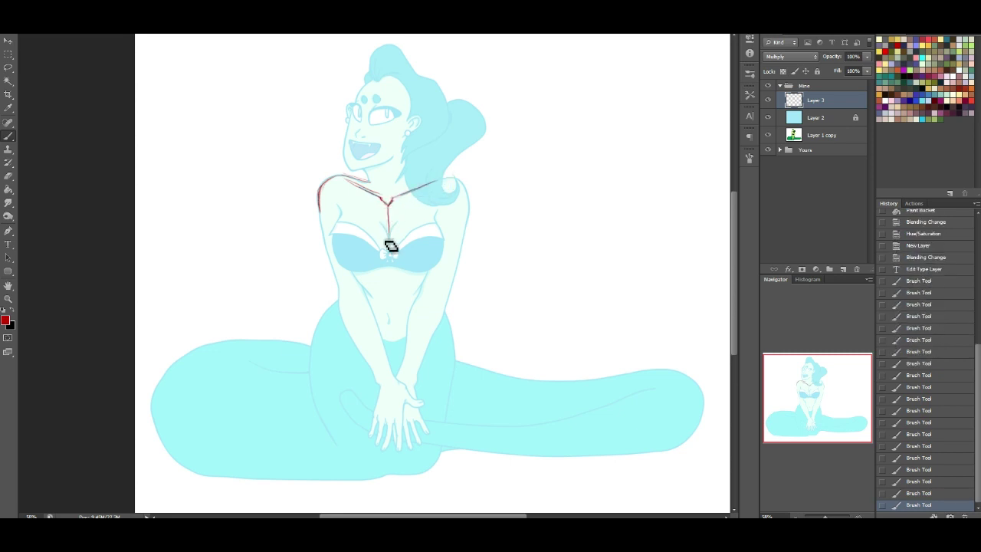
Sketch the front edges of both shoulders and the lower ribcage contour beneath the bra.
{"action": "left_click_drag", "start_coordinate": [337, 182], "coordinate": [336, 214]}
{"action": "left_click_drag", "start_coordinate": [345, 267], "coordinate": [375, 300]}
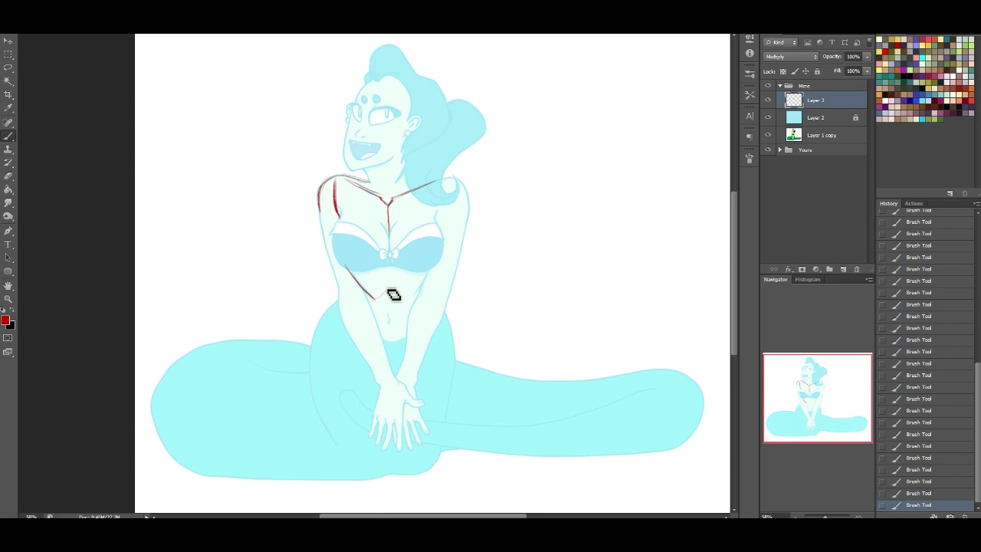
{"action": "mouse_move", "coordinate": [433, 273]}
{"action": "left_mouse_down"}
{"action": "mouse_move", "coordinate": [423, 297]}
{"action": "mouse_move", "coordinate": [362, 292]}
{"action": "mouse_move", "coordinate": [347, 275]}
{"action": "mouse_move", "coordinate": [382, 305]}
{"action": "left_mouse_up"}
{"action": "left_click_drag", "start_coordinate": [441, 181], "coordinate": [435, 223]}
Draw thick red lines for both sides of the neck, continuing along the right-hand shoulder top.
{"action": "left_click_drag", "start_coordinate": [366, 168], "coordinate": [383, 198]}
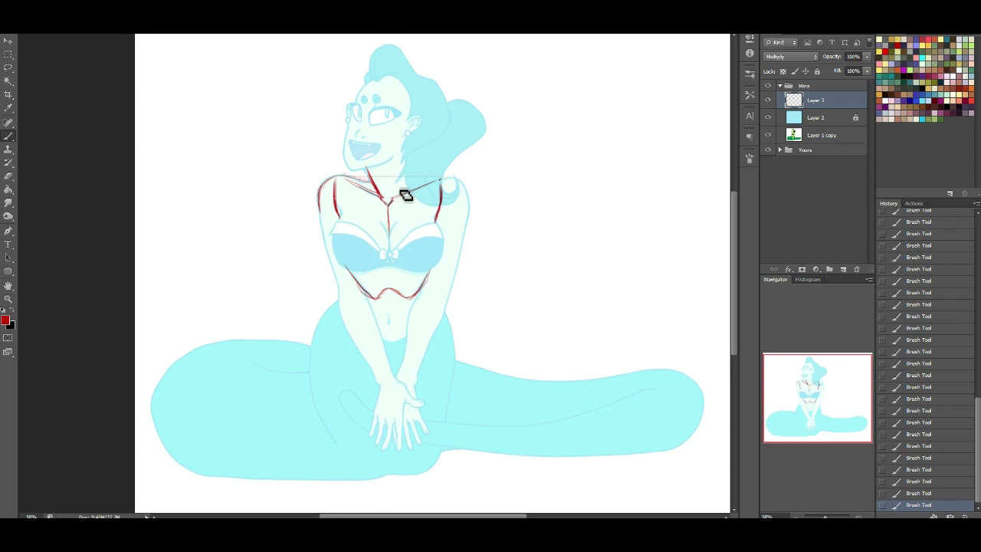
{"action": "left_click_drag", "start_coordinate": [412, 159], "coordinate": [413, 181]}
{"action": "left_click_drag", "start_coordinate": [410, 182], "coordinate": [439, 176]}
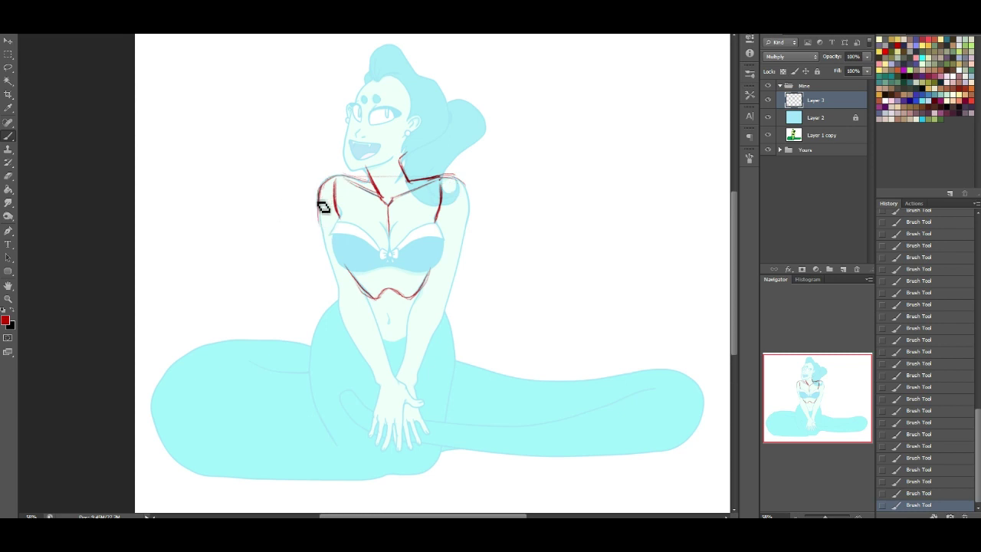
Draw a red arrow pointing at the left-hand shoulder and outline the outer contour of the right-hand upper arm.
{"action": "mouse_move", "coordinate": [291, 166]}
{"action": "left_mouse_down"}
{"action": "mouse_move", "coordinate": [315, 180]}
{"action": "mouse_move", "coordinate": [306, 183]}
{"action": "left_mouse_up"}
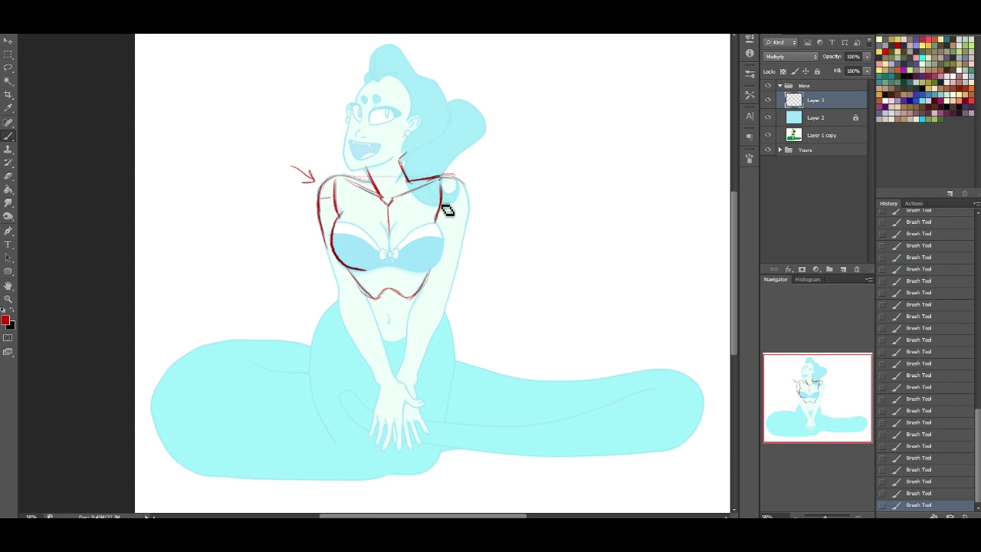
{"action": "left_click", "coordinate": [913, 495]}
{"action": "left_click_drag", "start_coordinate": [442, 180], "coordinate": [460, 204]}
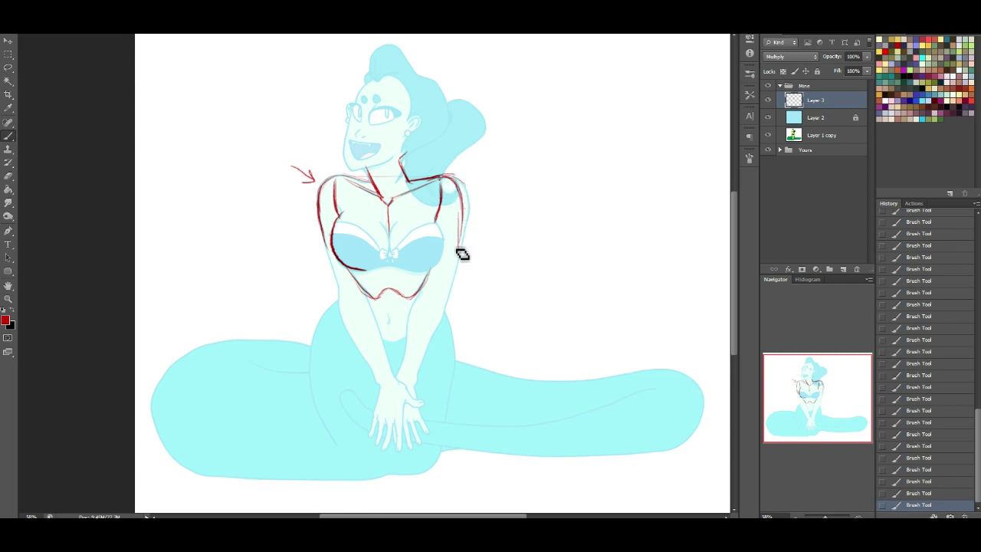
{"action": "left_click_drag", "start_coordinate": [462, 215], "coordinate": [452, 276]}
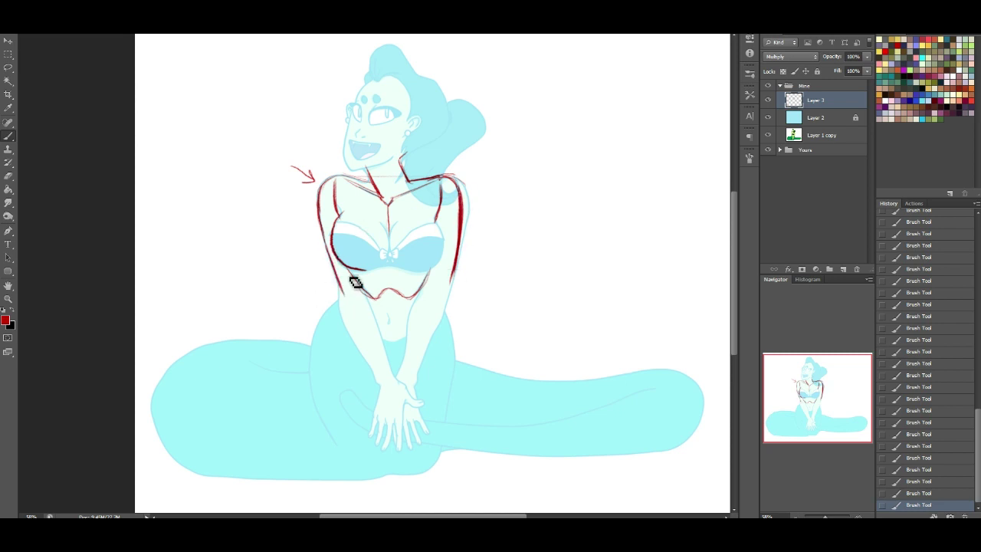
Lasso the right-hand upper arm stroke, shift it slightly inward with Free Transform, and deselect it.
{"action": "left_click", "coordinate": [6, 68]}
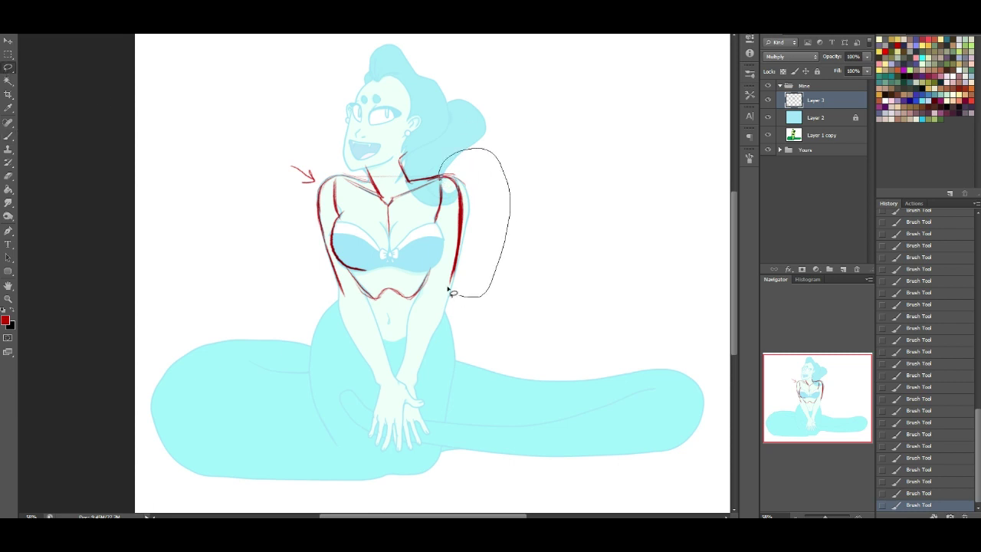
{"action": "left_click_drag", "start_coordinate": [446, 186], "coordinate": [449, 184]}
{"action": "key", "text": "ctrl+t"}
{"action": "left_click_drag", "start_coordinate": [565, 186], "coordinate": [553, 197]}
{"action": "key", "text": "Return"}
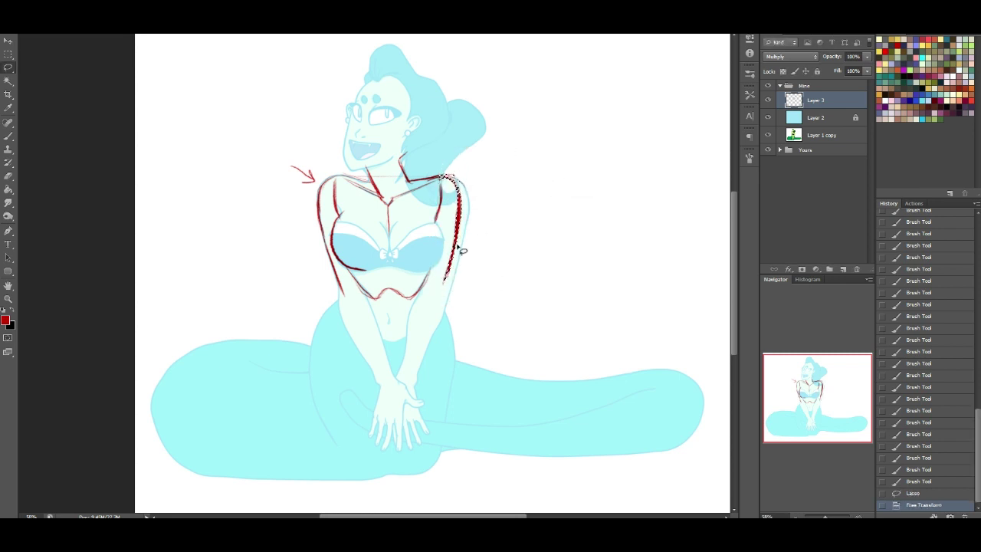
{"action": "key", "text": "ctrl+d"}
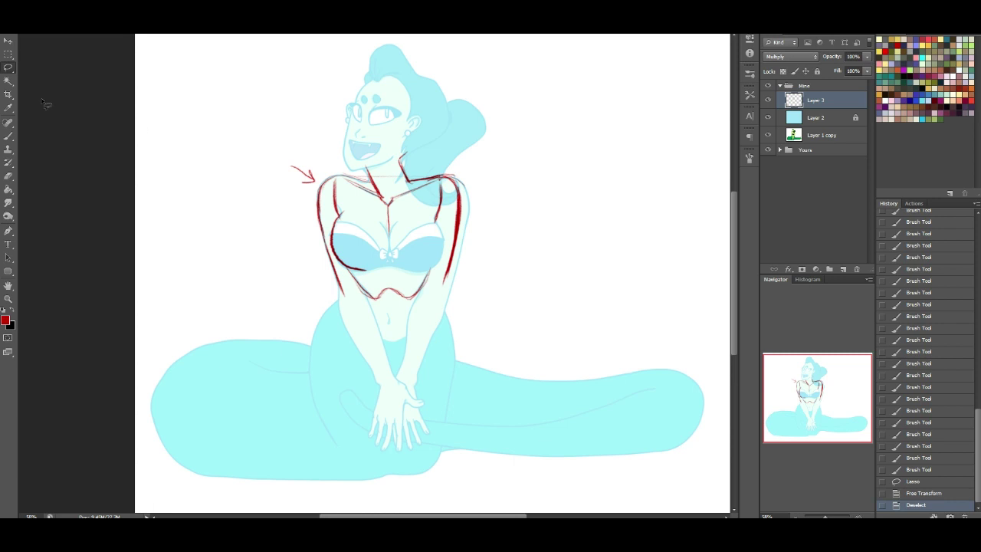
Brush the inner lines of both arms near the elbows and a centre line down the abdomen through the navel.
{"action": "left_click", "coordinate": [11, 138]}
{"action": "mouse_move", "coordinate": [446, 274]}
{"action": "left_mouse_down"}
{"action": "mouse_move", "coordinate": [440, 295]}
{"action": "mouse_move", "coordinate": [421, 290]}
{"action": "mouse_move", "coordinate": [436, 298]}
{"action": "left_mouse_up"}
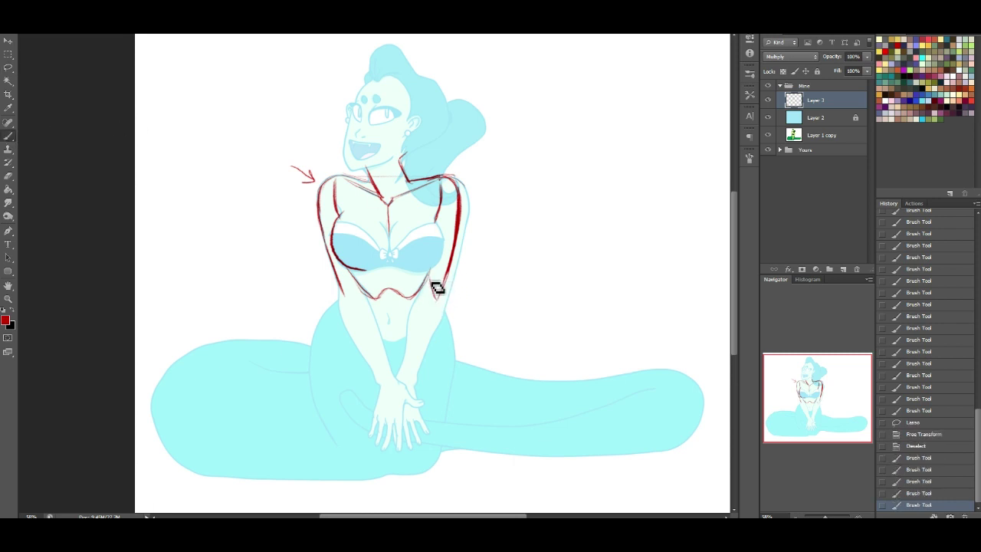
{"action": "left_click_drag", "start_coordinate": [352, 280], "coordinate": [347, 299]}
{"action": "mouse_move", "coordinate": [351, 284]}
{"action": "left_mouse_down"}
{"action": "mouse_move", "coordinate": [345, 299]}
{"action": "mouse_move", "coordinate": [353, 281]}
{"action": "left_mouse_up"}
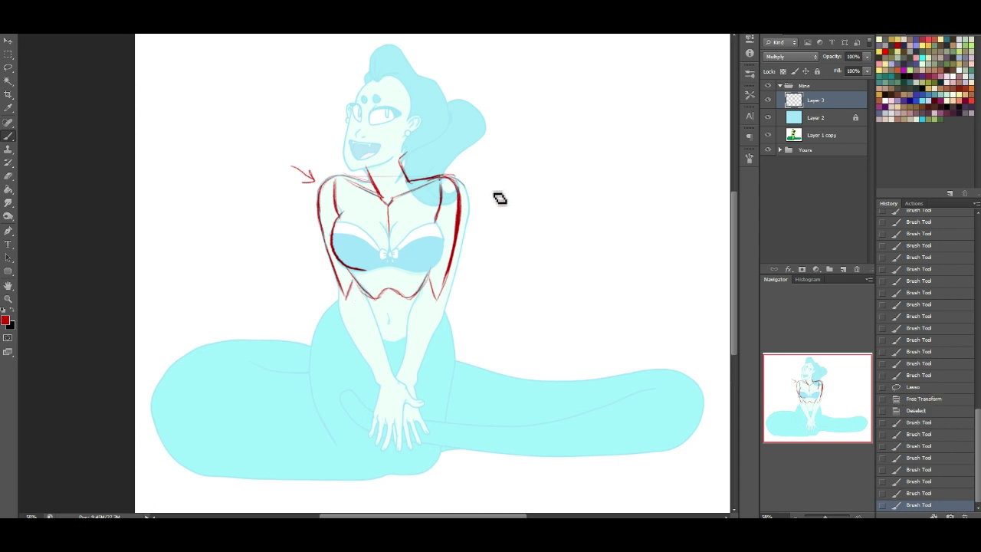
{"action": "left_click_drag", "start_coordinate": [444, 308], "coordinate": [449, 301]}
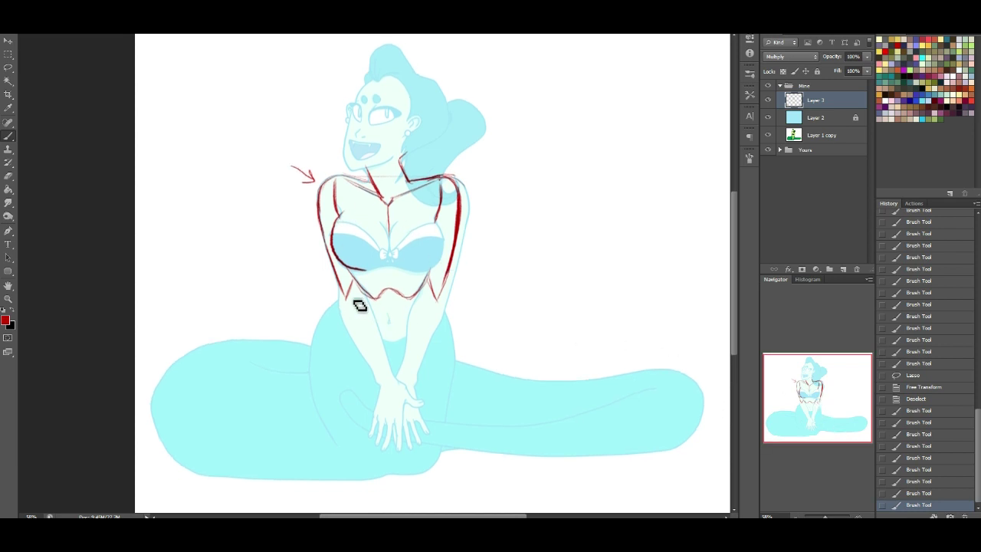
{"action": "mouse_move", "coordinate": [390, 269]}
{"action": "left_mouse_down"}
{"action": "mouse_move", "coordinate": [392, 331]}
{"action": "mouse_move", "coordinate": [390, 307]}
{"action": "left_mouse_up"}
{"action": "left_click_drag", "start_coordinate": [391, 303], "coordinate": [392, 353]}
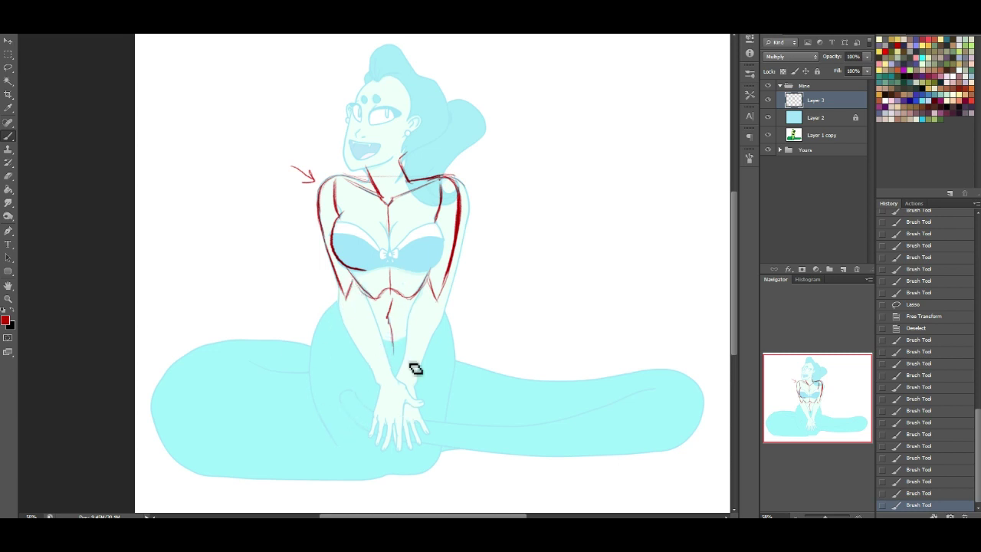
Hide the Mine group and the text layer inside the Yours group, leaving the Yours group collapsed.
{"action": "left_click", "coordinate": [768, 85]}
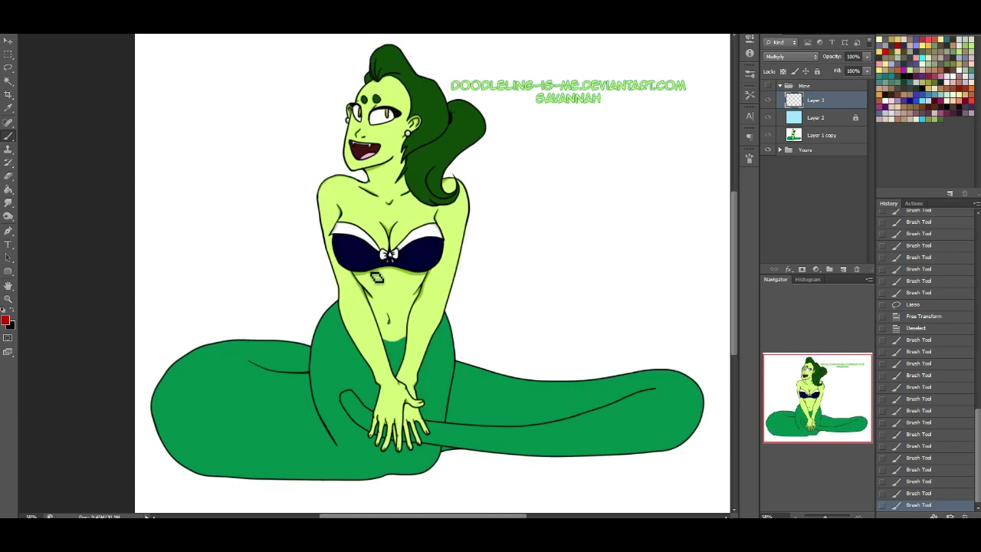
{"action": "left_click", "coordinate": [779, 150]}
{"action": "left_click", "coordinate": [767, 166]}
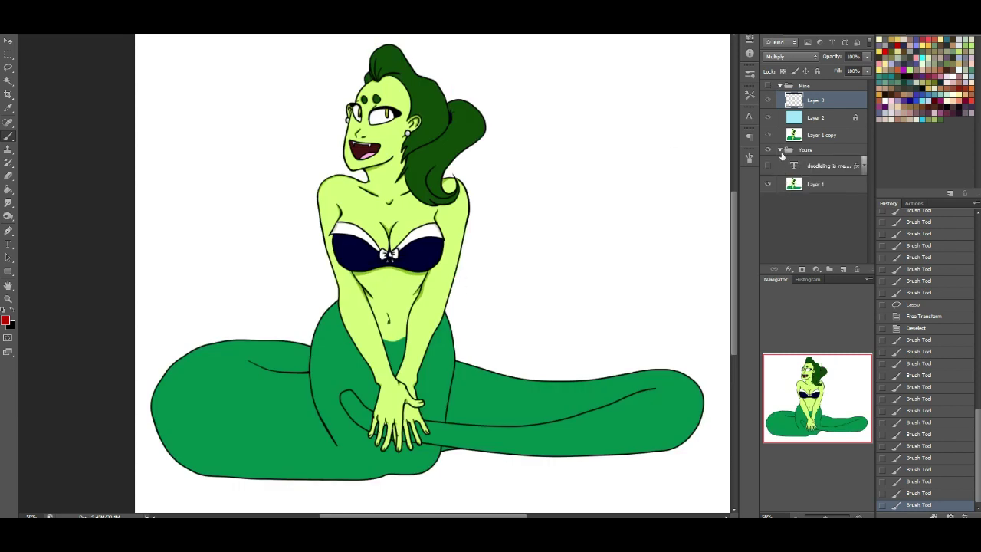
{"action": "left_click", "coordinate": [780, 150]}
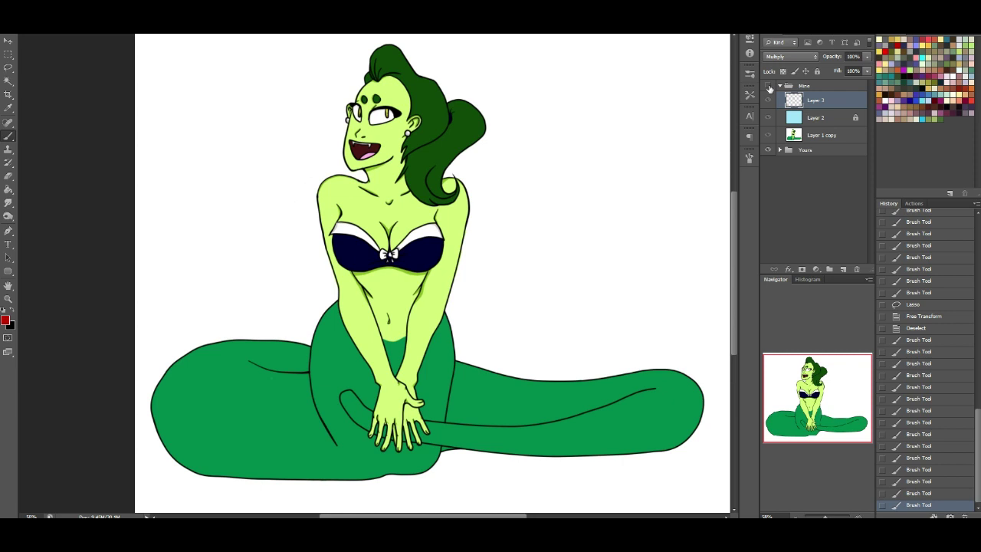
Compare the original artwork with the red overlay, examining the hip and tail contour.
{"action": "left_click", "coordinate": [769, 86]}
{"action": "left_click", "coordinate": [768, 86]}
{"action": "left_click_drag", "start_coordinate": [320, 424], "coordinate": [337, 444]}
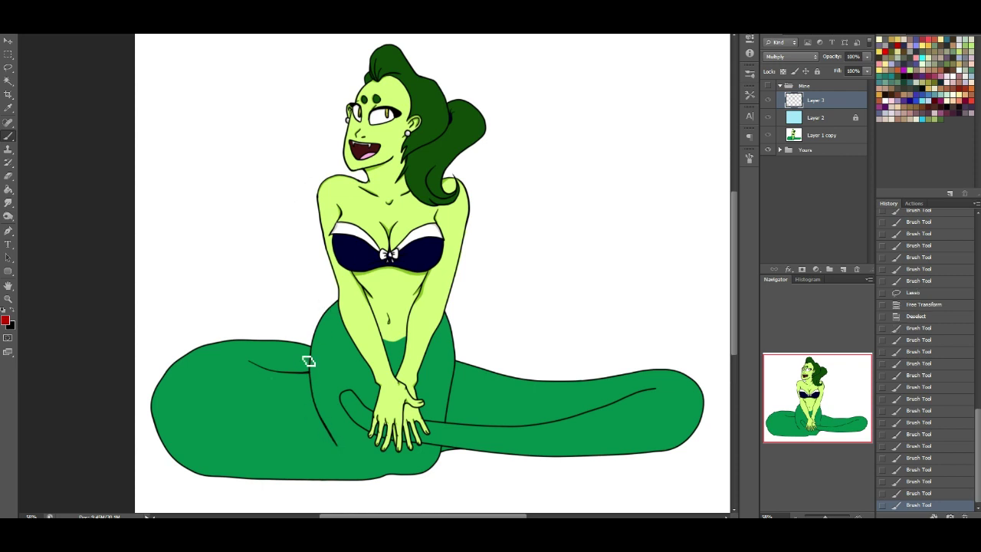
Show the Mine group, brush the left-hand hip curve, and reinforce the abdomen's centre line.
{"action": "left_click", "coordinate": [768, 85]}
{"action": "mouse_move", "coordinate": [344, 299]}
{"action": "left_mouse_down"}
{"action": "mouse_move", "coordinate": [315, 329]}
{"action": "mouse_move", "coordinate": [313, 355]}
{"action": "left_mouse_up"}
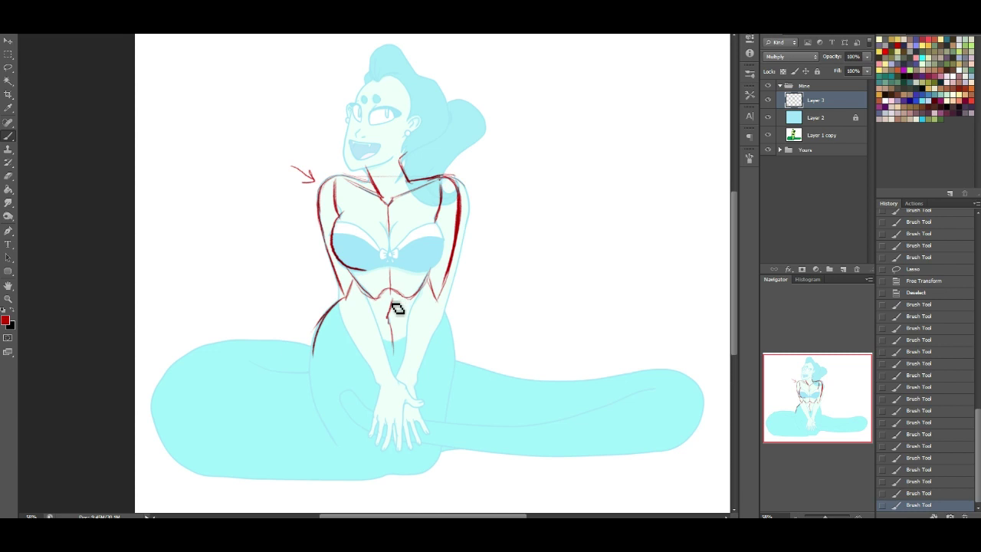
{"action": "mouse_move", "coordinate": [389, 268]}
{"action": "left_mouse_down"}
{"action": "mouse_move", "coordinate": [387, 317]}
{"action": "mouse_move", "coordinate": [390, 308]}
{"action": "left_mouse_up"}
{"action": "key", "text": "ctrl+z"}
{"action": "left_click_drag", "start_coordinate": [391, 304], "coordinate": [393, 352]}
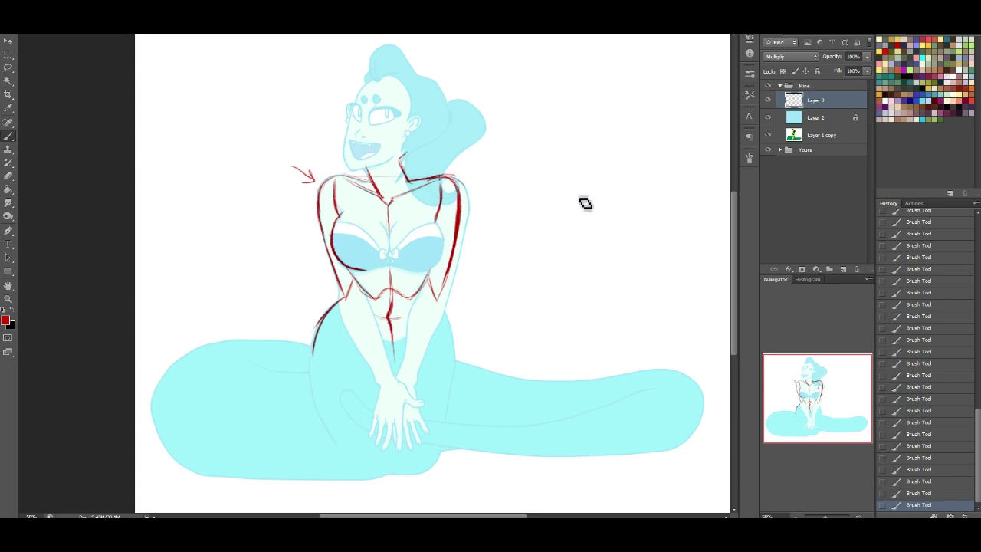
Draw two curved vertical example lines with short cross ticks in the blank area beside the figure.
{"action": "left_click_drag", "start_coordinate": [574, 163], "coordinate": [577, 204]}
{"action": "key", "text": "ctrl+z"}
{"action": "left_click_drag", "start_coordinate": [574, 154], "coordinate": [578, 242]}
{"action": "left_click_drag", "start_coordinate": [569, 138], "coordinate": [580, 171]}
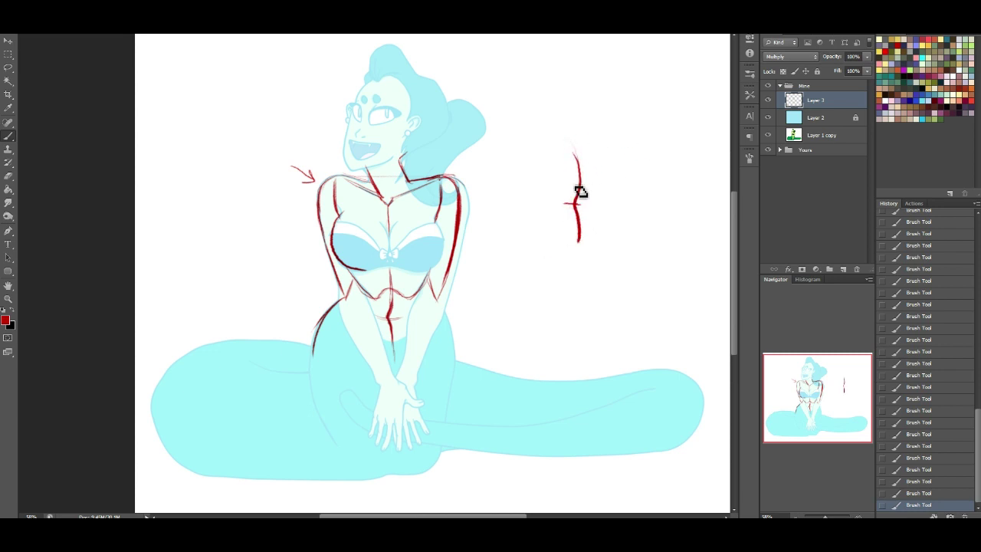
{"action": "mouse_move", "coordinate": [641, 146]}
{"action": "left_mouse_down"}
{"action": "mouse_move", "coordinate": [647, 183]}
{"action": "mouse_move", "coordinate": [647, 279]}
{"action": "left_mouse_up"}
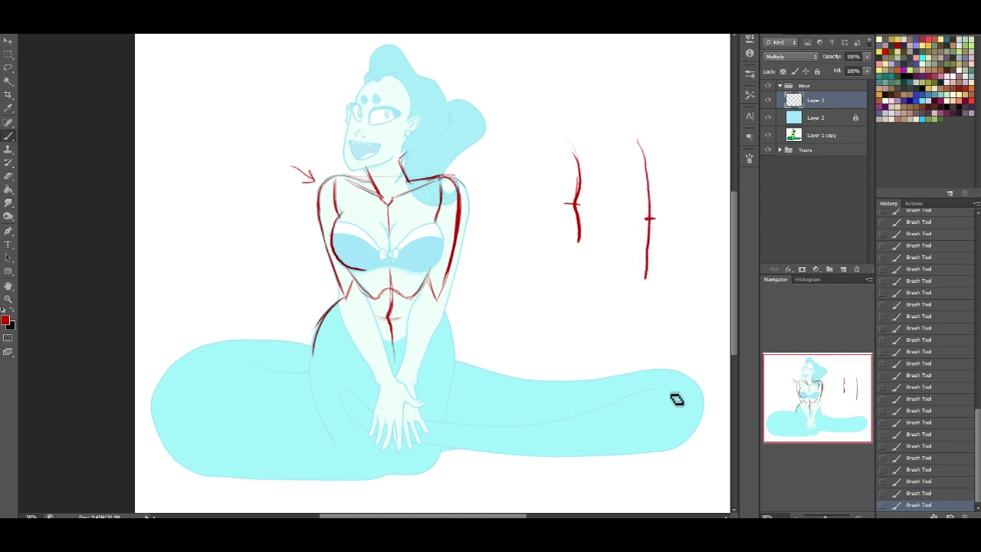
Lasso the two example lines beside the figure, delete them, and clear the selection.
{"action": "left_click", "coordinate": [13, 66]}
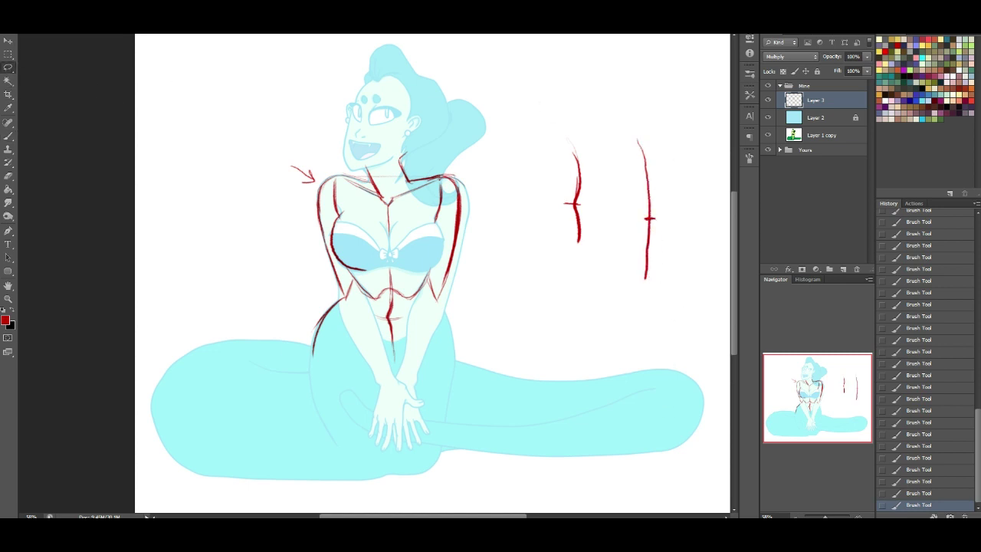
{"action": "mouse_move", "coordinate": [582, 119]}
{"action": "left_mouse_down"}
{"action": "mouse_move", "coordinate": [503, 252]}
{"action": "mouse_move", "coordinate": [513, 245]}
{"action": "left_mouse_up"}
{"action": "key", "text": "Delete"}
{"action": "key", "text": "ctrl+d"}
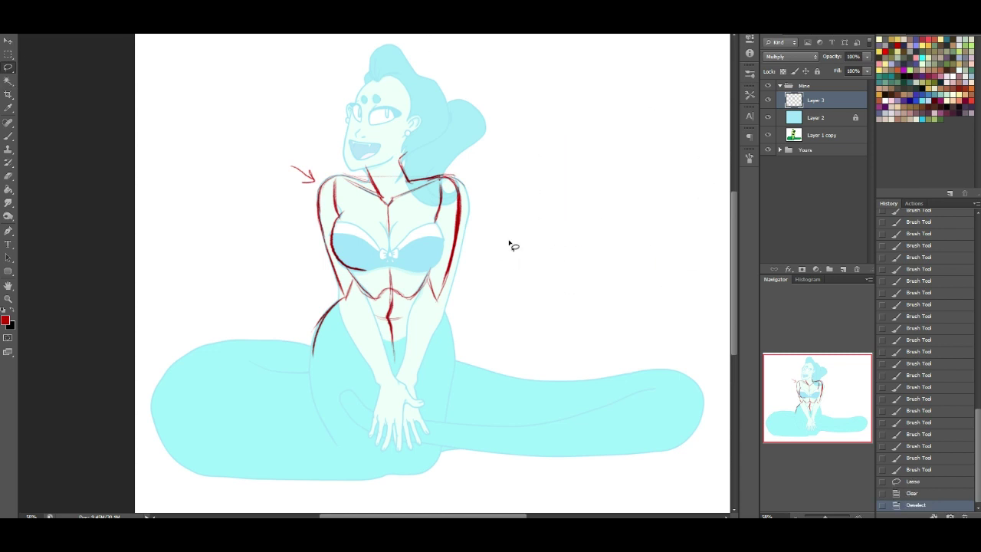
Extend and darken the left-hand hip contour with brush strokes down the outer thigh.
{"action": "left_click", "coordinate": [9, 136]}
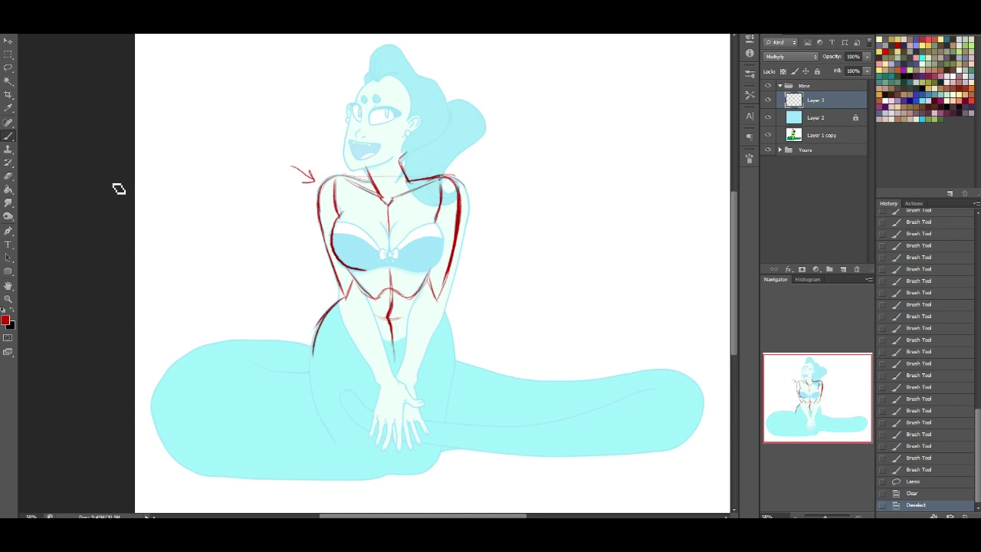
{"action": "left_click_drag", "start_coordinate": [314, 347], "coordinate": [312, 334]}
{"action": "mouse_move", "coordinate": [310, 349]}
{"action": "left_mouse_down"}
{"action": "mouse_move", "coordinate": [318, 323]}
{"action": "mouse_move", "coordinate": [311, 372]}
{"action": "left_mouse_up"}
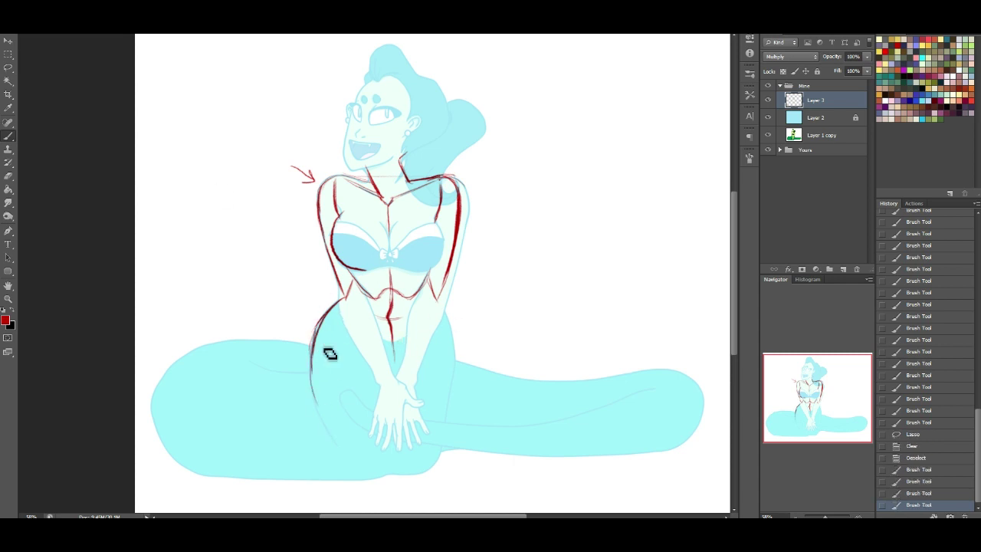
{"action": "left_click_drag", "start_coordinate": [322, 324], "coordinate": [310, 371]}
{"action": "left_click_drag", "start_coordinate": [311, 357], "coordinate": [315, 397]}
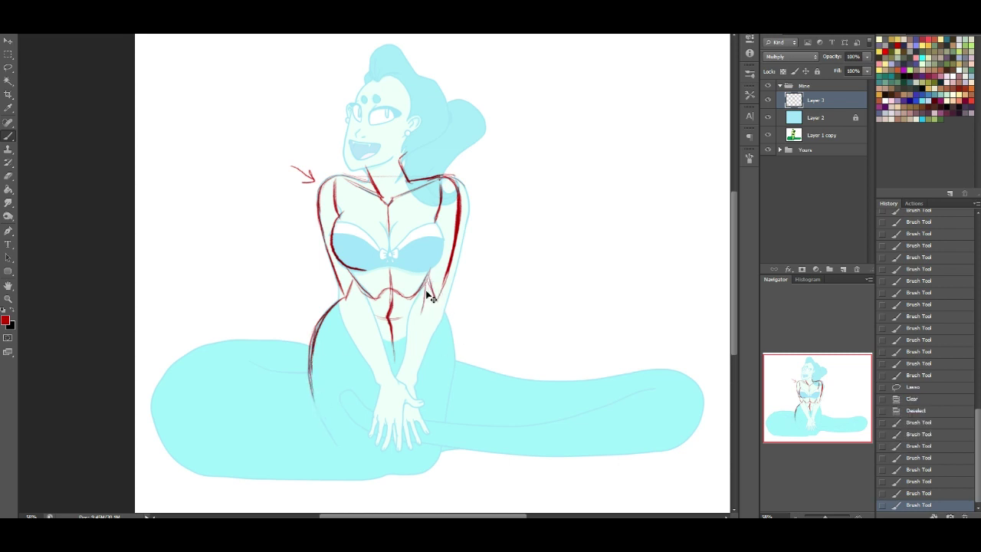
Brush the right-hand waist contour from the lower ribs down behind the forearm.
{"action": "left_click_drag", "start_coordinate": [428, 275], "coordinate": [424, 294]}
{"action": "left_click_drag", "start_coordinate": [429, 276], "coordinate": [421, 308]}
{"action": "left_click_drag", "start_coordinate": [424, 291], "coordinate": [425, 324]}
{"action": "left_click_drag", "start_coordinate": [422, 310], "coordinate": [425, 338]}
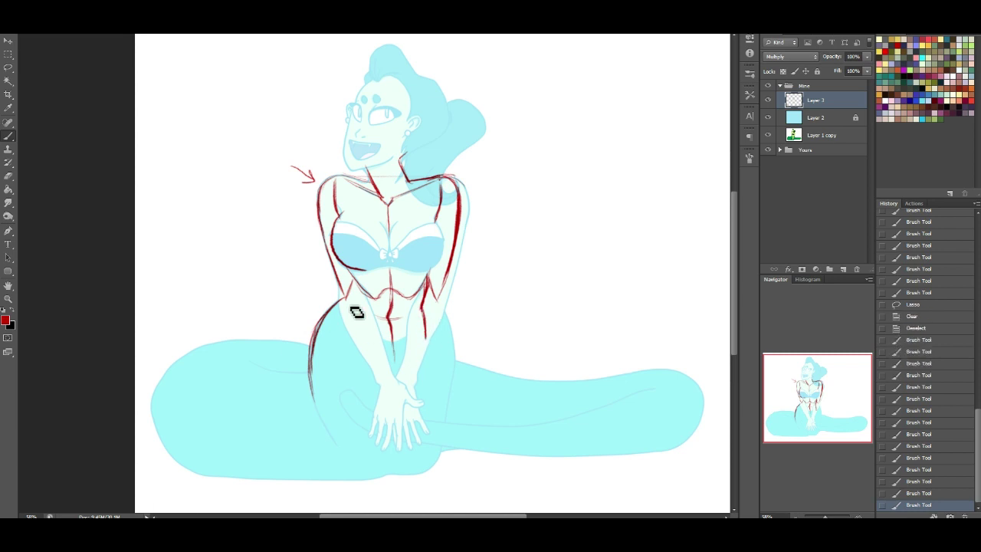
Sketch a thick V-shaped pelvis line from the left-hand hip to the right-hand waist and add the right-hand hip curve.
{"action": "mouse_move", "coordinate": [341, 299]}
{"action": "left_mouse_down"}
{"action": "mouse_move", "coordinate": [395, 363]}
{"action": "mouse_move", "coordinate": [371, 330]}
{"action": "mouse_move", "coordinate": [399, 360]}
{"action": "left_mouse_up"}
{"action": "left_click_drag", "start_coordinate": [425, 329], "coordinate": [406, 360]}
{"action": "mouse_move", "coordinate": [341, 299]}
{"action": "left_mouse_down"}
{"action": "mouse_move", "coordinate": [397, 360]}
{"action": "mouse_move", "coordinate": [370, 332]}
{"action": "mouse_move", "coordinate": [422, 324]}
{"action": "left_mouse_up"}
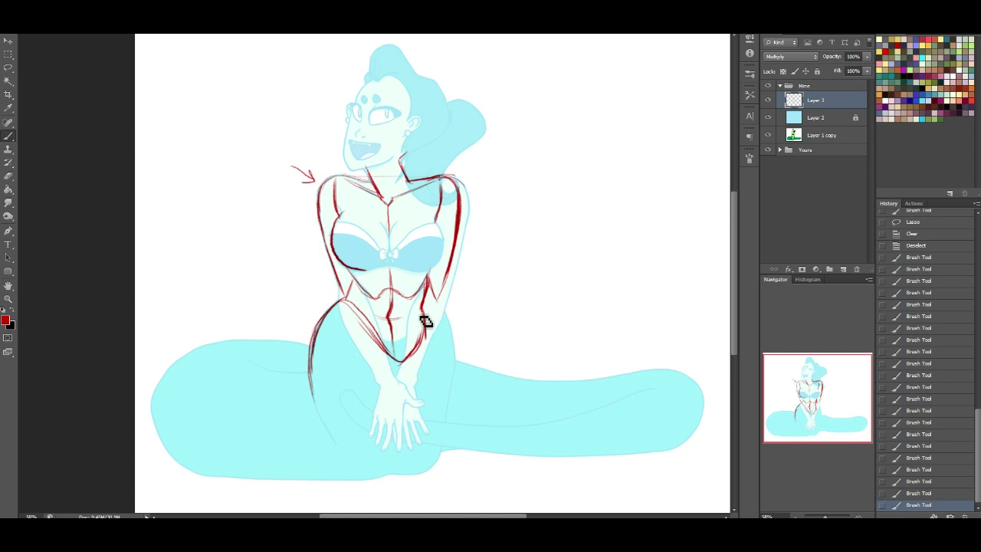
{"action": "mouse_move", "coordinate": [342, 301]}
{"action": "left_mouse_down"}
{"action": "mouse_move", "coordinate": [403, 364]}
{"action": "mouse_move", "coordinate": [391, 341]}
{"action": "mouse_move", "coordinate": [418, 348]}
{"action": "left_mouse_up"}
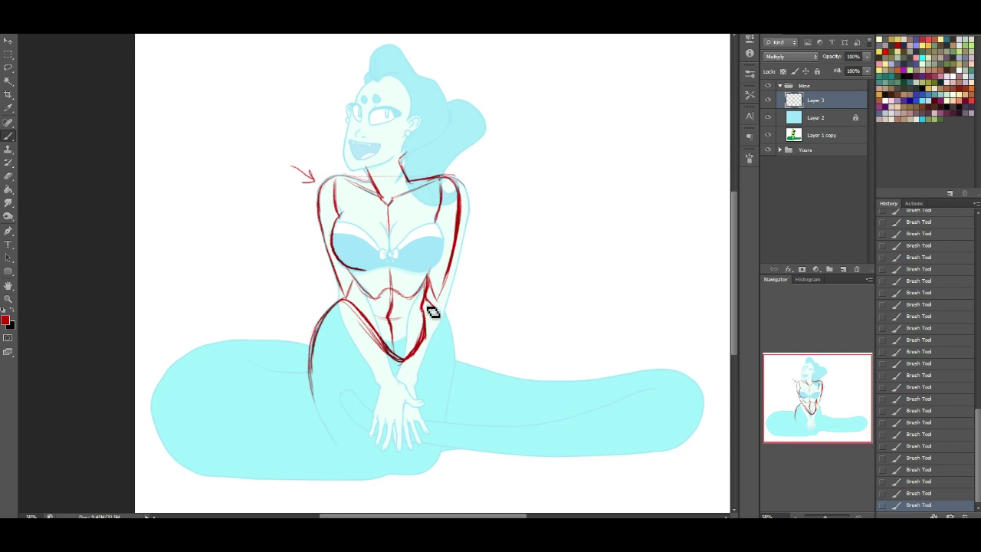
{"action": "left_click_drag", "start_coordinate": [452, 354], "coordinate": [440, 280]}
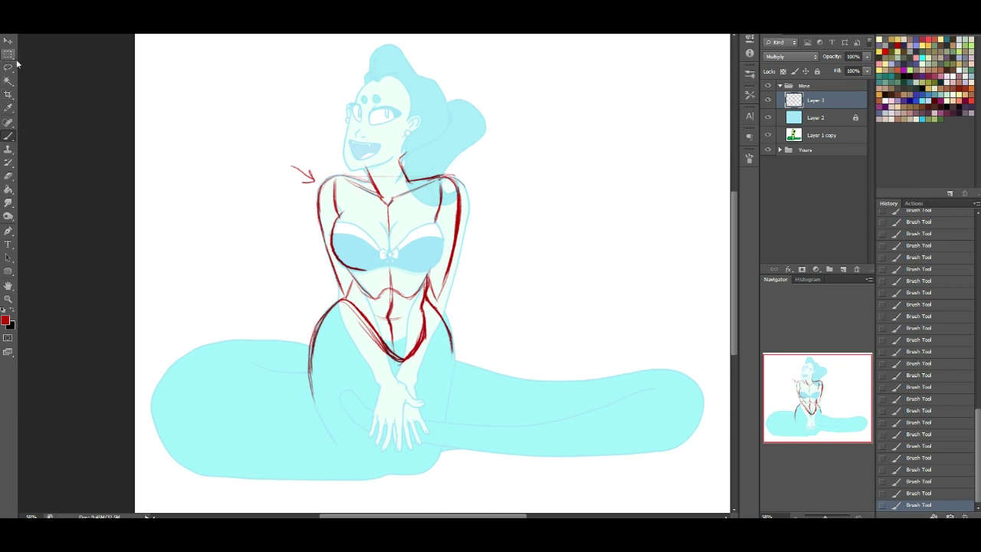
Extend the canvas below the figure's tail with the Crop tool.
{"action": "left_click", "coordinate": [10, 95]}
{"action": "left_click_drag", "start_coordinate": [828, 442], "coordinate": [821, 450]}
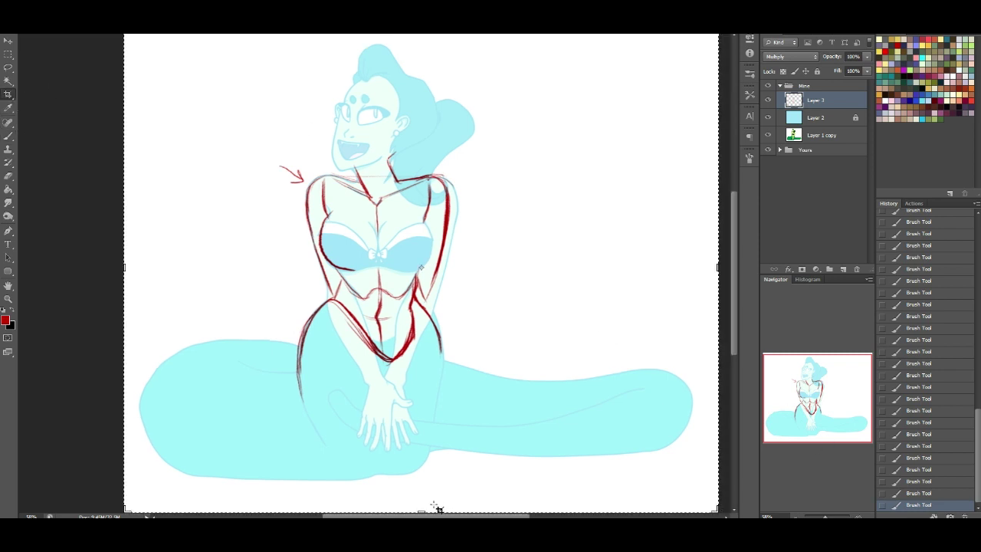
{"action": "mouse_move", "coordinate": [421, 509]}
{"action": "left_mouse_down"}
{"action": "mouse_move", "coordinate": [421, 536]}
{"action": "mouse_move", "coordinate": [421, 509]}
{"action": "left_mouse_up"}
{"action": "key", "text": "Return"}
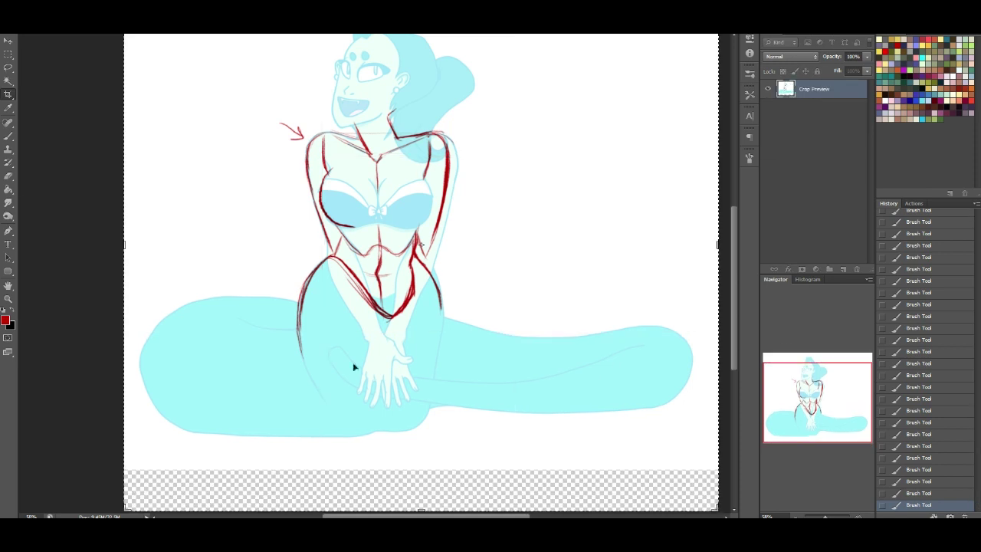
Fill the transparent strip below the figure on Layer 1 copy with the white sampled from the background.
{"action": "left_click", "coordinate": [9, 189]}
{"action": "left_click", "coordinate": [230, 167], "text": "alt"}
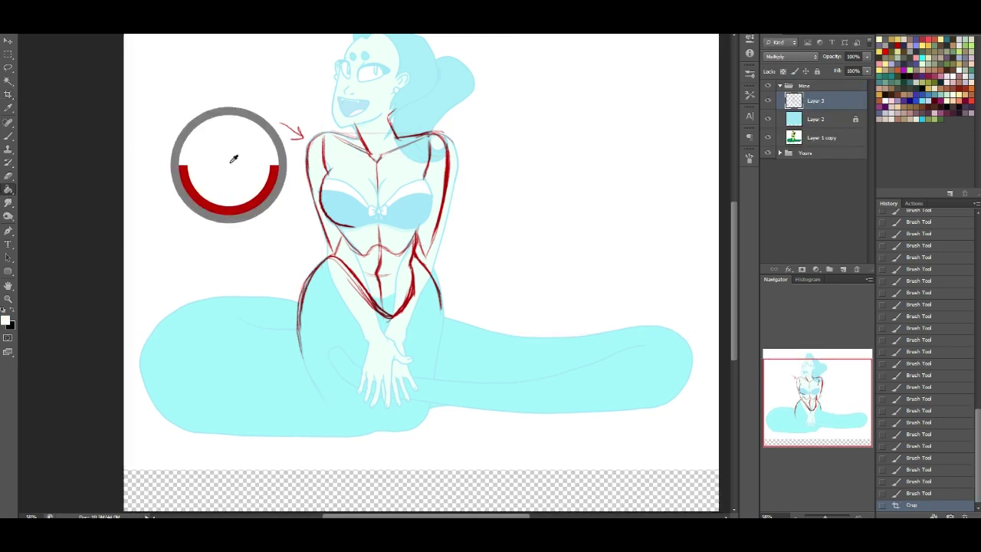
{"action": "left_click", "coordinate": [806, 138]}
{"action": "left_click", "coordinate": [438, 499]}
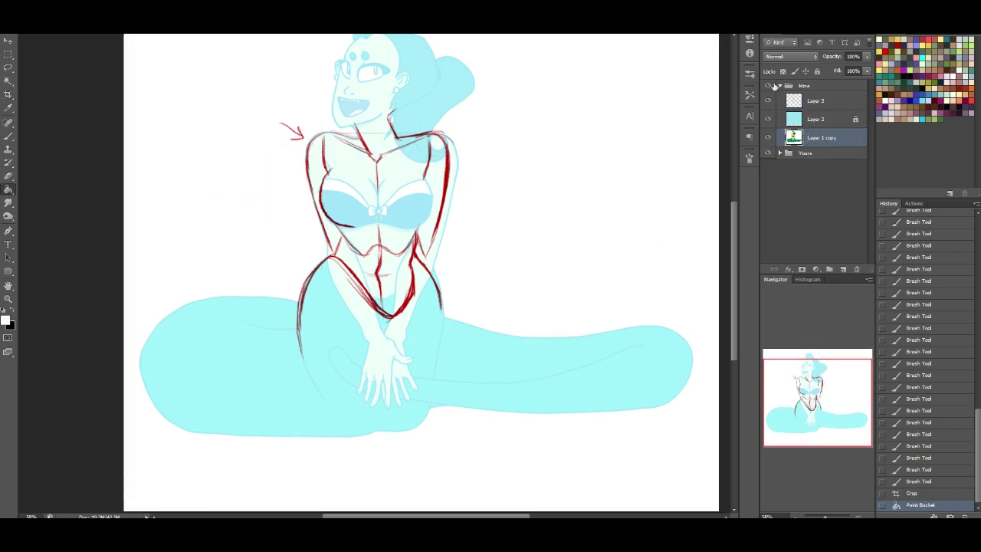
Erase the thick V-shaped pelvis line from Layer 3, keeping the outer hip contours and the waist line.
{"action": "left_click", "coordinate": [810, 105]}
{"action": "left_click", "coordinate": [9, 136]}
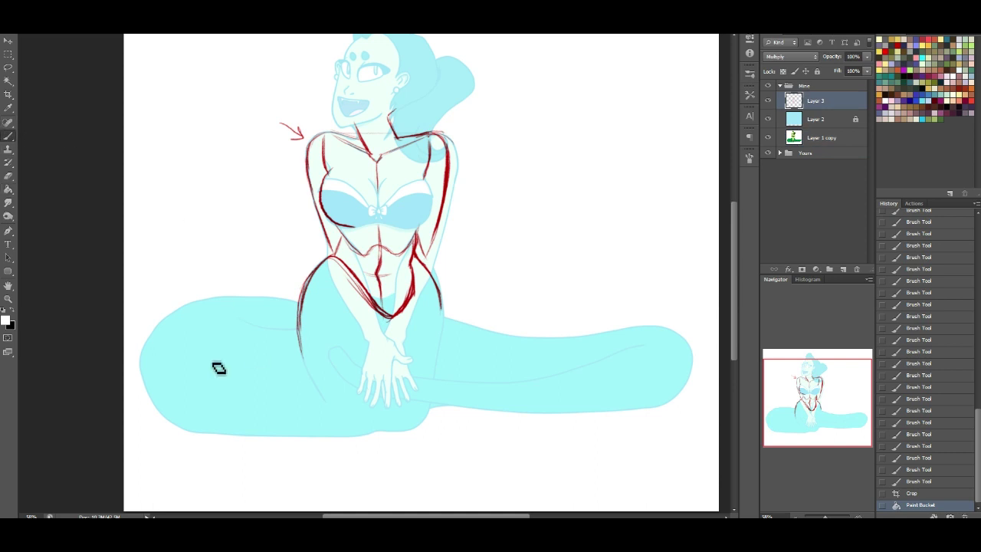
{"action": "left_click_drag", "start_coordinate": [801, 410], "coordinate": [777, 391]}
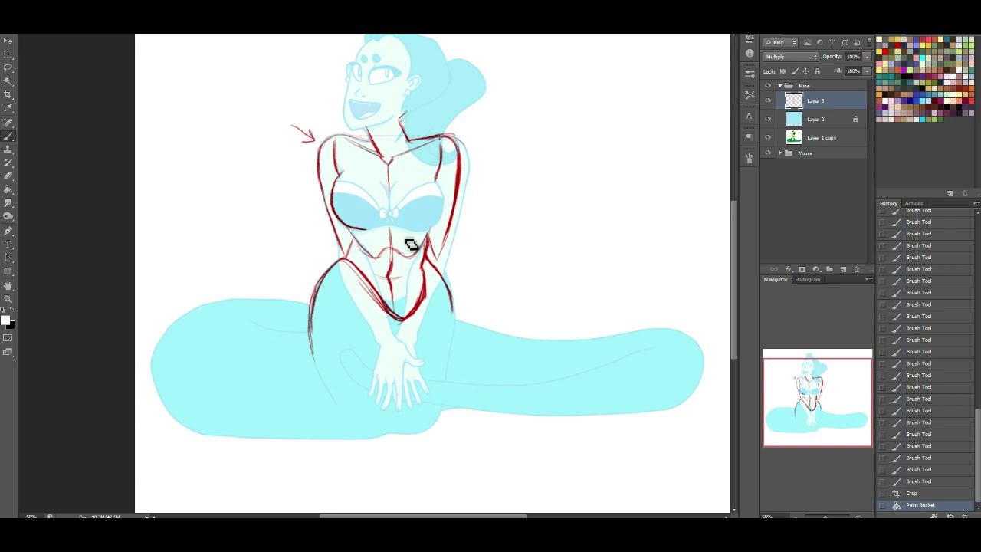
{"action": "left_click", "coordinate": [8, 175]}
{"action": "mouse_move", "coordinate": [340, 270]}
{"action": "left_mouse_down"}
{"action": "mouse_move", "coordinate": [352, 282]}
{"action": "mouse_move", "coordinate": [405, 280]}
{"action": "mouse_move", "coordinate": [401, 325]}
{"action": "left_mouse_up"}
{"action": "left_click", "coordinate": [404, 327]}
{"action": "left_click_drag", "start_coordinate": [424, 277], "coordinate": [414, 319]}
{"action": "left_click_drag", "start_coordinate": [426, 282], "coordinate": [405, 330]}
Brush the left-hand waist contour down into the hip in dark red and strengthen the right-hand hip curve.
{"action": "left_click", "coordinate": [7, 138]}
{"action": "left_click_drag", "start_coordinate": [354, 253], "coordinate": [349, 258]}
{"action": "key", "text": "ctrl+z"}
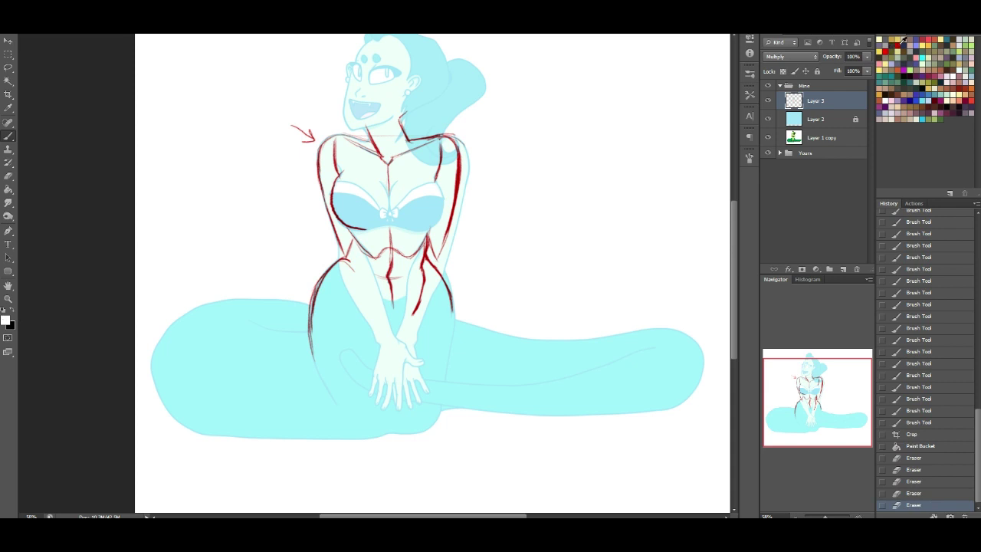
{"action": "left_click_drag", "start_coordinate": [352, 236], "coordinate": [345, 257]}
{"action": "mouse_move", "coordinate": [346, 256]}
{"action": "left_mouse_down"}
{"action": "mouse_move", "coordinate": [320, 274]}
{"action": "mouse_move", "coordinate": [347, 259]}
{"action": "left_mouse_up"}
{"action": "left_click_drag", "start_coordinate": [440, 292], "coordinate": [414, 308]}
{"action": "left_click_drag", "start_coordinate": [438, 268], "coordinate": [455, 330]}
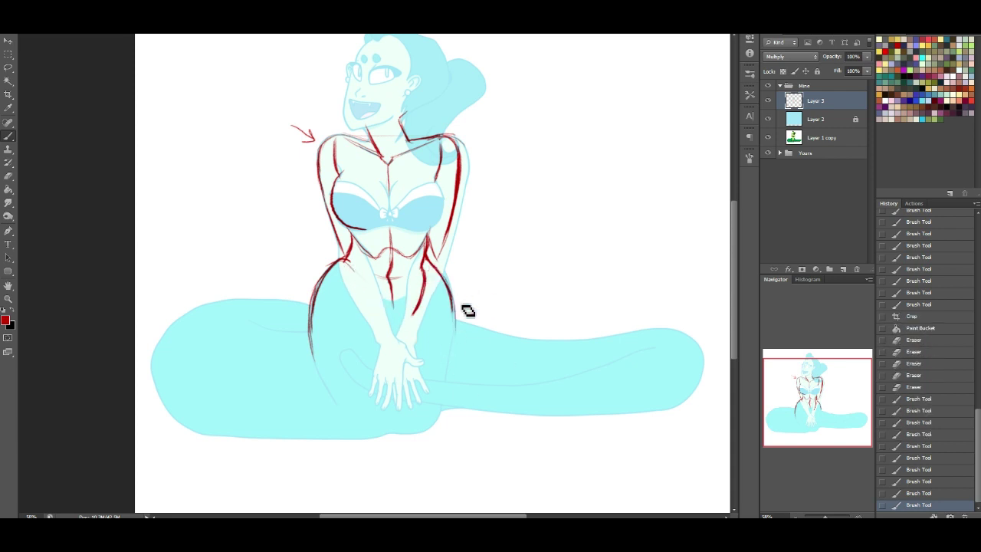
Extend both hip contours down to a rounded base below the tail and toggle the Mine group to compare with the original.
{"action": "left_click_drag", "start_coordinate": [316, 352], "coordinate": [321, 443]}
{"action": "mouse_move", "coordinate": [323, 446]}
{"action": "left_mouse_down"}
{"action": "mouse_move", "coordinate": [344, 466]}
{"action": "mouse_move", "coordinate": [416, 451]}
{"action": "left_mouse_up"}
{"action": "mouse_move", "coordinate": [457, 322]}
{"action": "left_mouse_down"}
{"action": "mouse_move", "coordinate": [437, 440]}
{"action": "mouse_move", "coordinate": [406, 469]}
{"action": "left_mouse_up"}
{"action": "left_click_drag", "start_coordinate": [443, 426], "coordinate": [386, 467]}
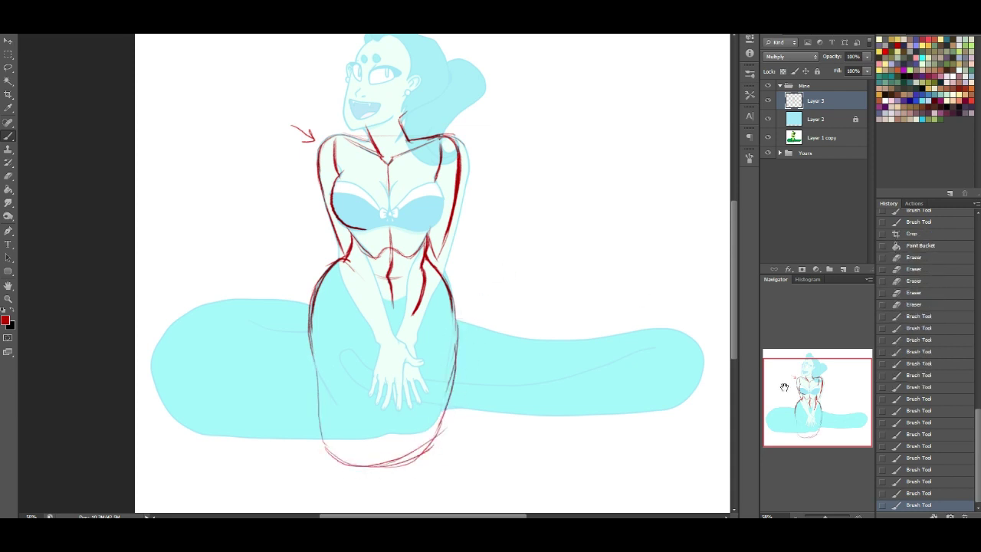
{"action": "left_click", "coordinate": [766, 86]}
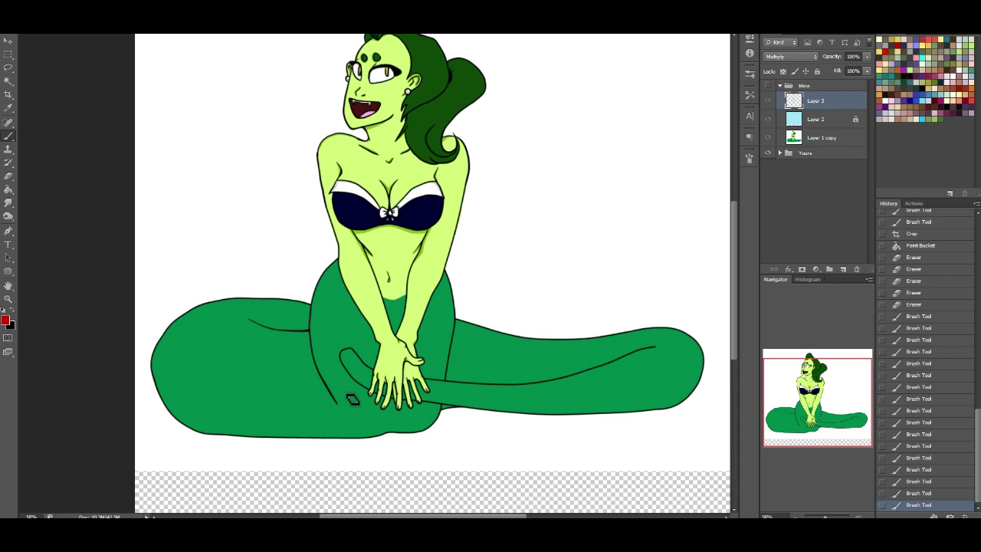
{"action": "left_click", "coordinate": [768, 86]}
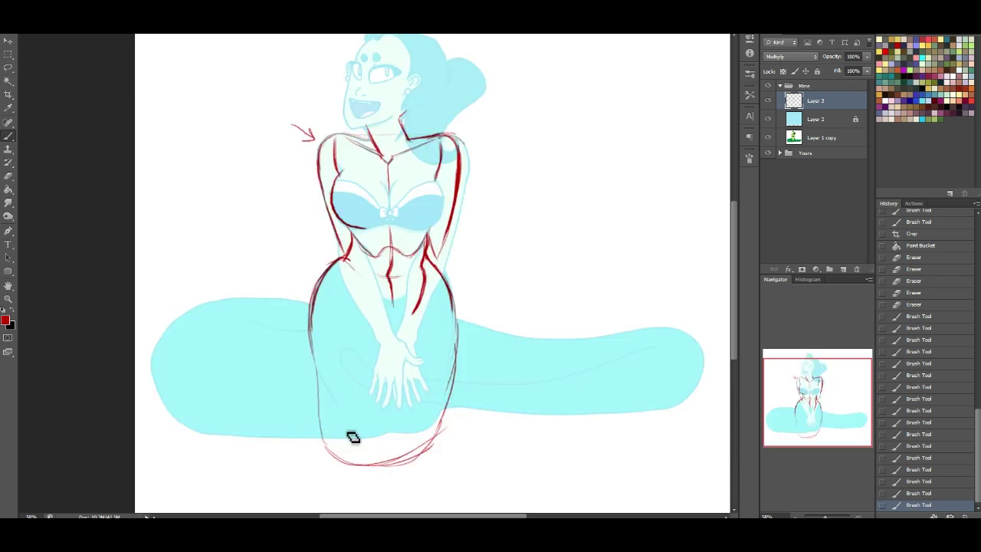
Try a folded-leg outline with a centre line over the lower body.
{"action": "left_click_drag", "start_coordinate": [317, 370], "coordinate": [346, 412]}
{"action": "mouse_move", "coordinate": [322, 367]}
{"action": "left_mouse_down"}
{"action": "mouse_move", "coordinate": [273, 404]}
{"action": "mouse_move", "coordinate": [318, 430]}
{"action": "mouse_move", "coordinate": [388, 417]}
{"action": "mouse_move", "coordinate": [385, 351]}
{"action": "left_mouse_up"}
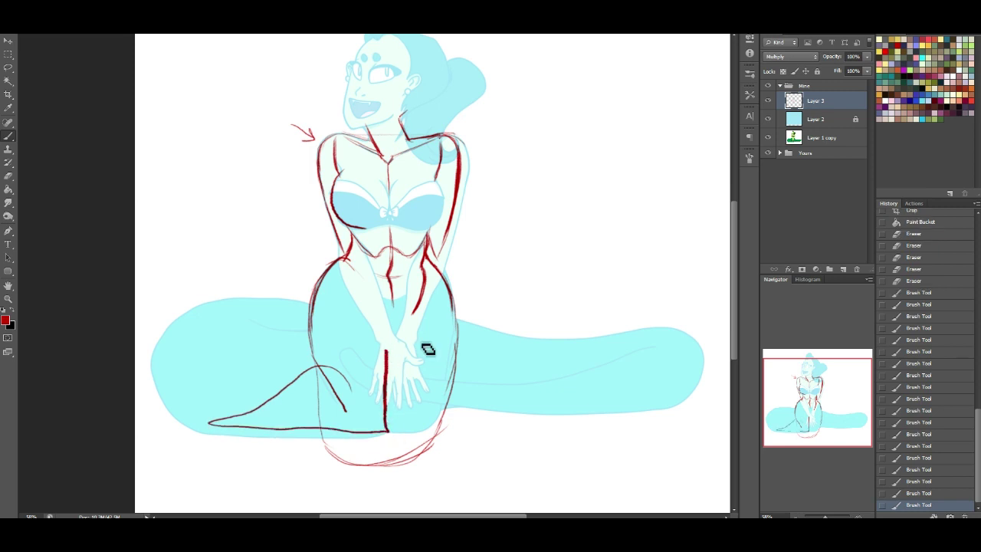
{"action": "mouse_move", "coordinate": [398, 426]}
{"action": "left_mouse_down"}
{"action": "mouse_move", "coordinate": [431, 426]}
{"action": "mouse_move", "coordinate": [448, 387]}
{"action": "left_mouse_up"}
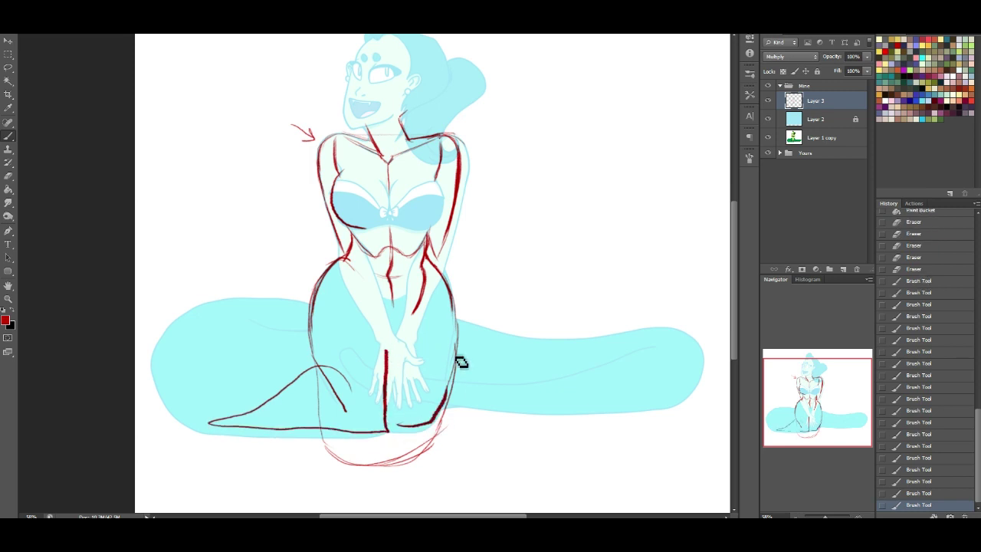
{"action": "left_click", "coordinate": [902, 481]}
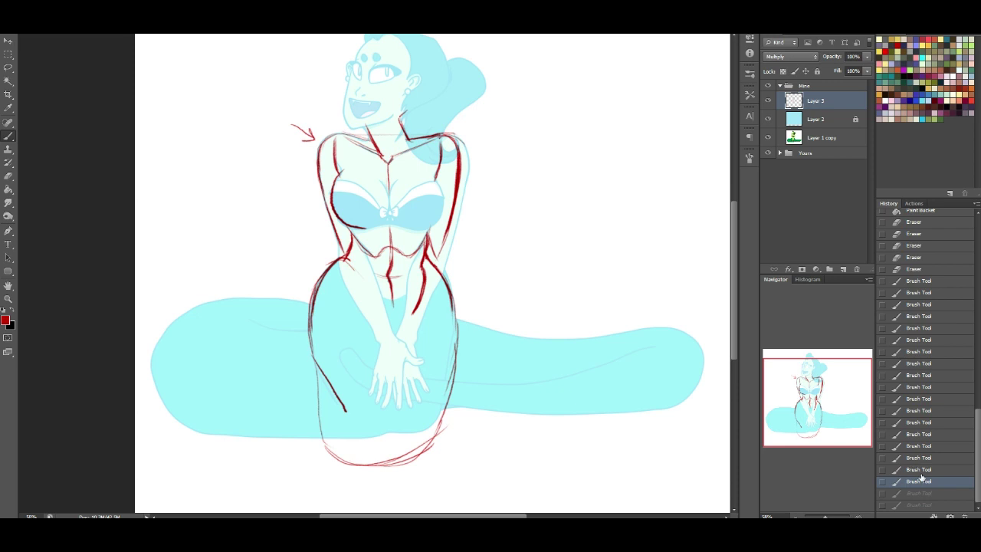
{"action": "left_click", "coordinate": [919, 469]}
Retrace the outer contours from the hips downward with heavier strokes and close them with a flat base line below the tail.
{"action": "left_click", "coordinate": [349, 263]}
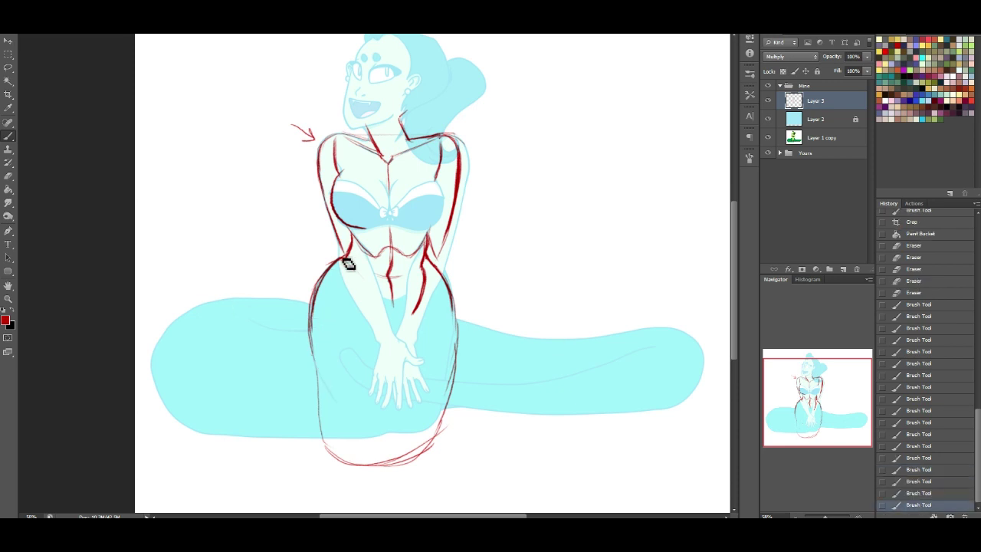
{"action": "mouse_move", "coordinate": [344, 262]}
{"action": "left_mouse_down"}
{"action": "mouse_move", "coordinate": [314, 342]}
{"action": "mouse_move", "coordinate": [318, 370]}
{"action": "left_mouse_up"}
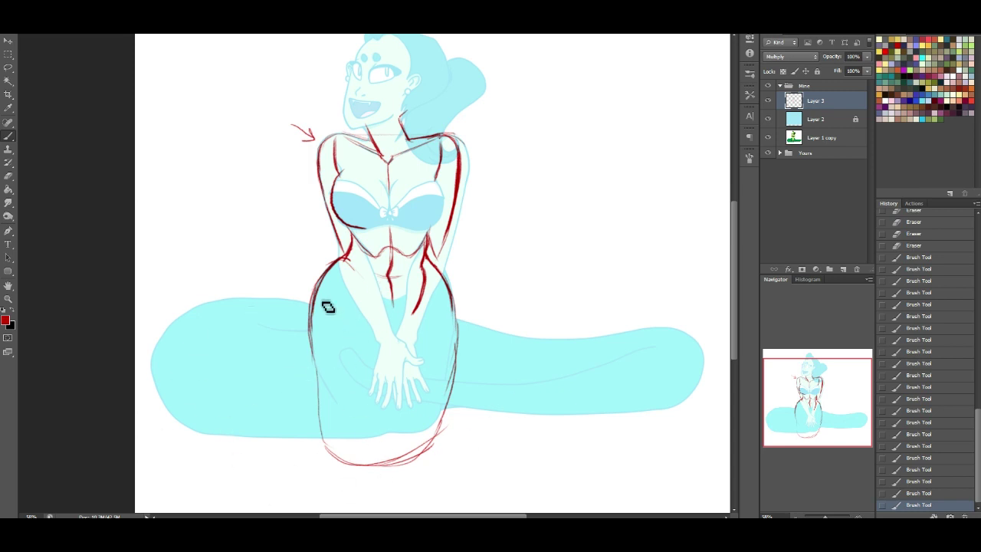
{"action": "mouse_move", "coordinate": [325, 462]}
{"action": "left_mouse_down"}
{"action": "mouse_move", "coordinate": [395, 466]}
{"action": "mouse_move", "coordinate": [321, 459]}
{"action": "mouse_move", "coordinate": [456, 452]}
{"action": "mouse_move", "coordinate": [315, 468]}
{"action": "mouse_move", "coordinate": [443, 457]}
{"action": "left_mouse_up"}
{"action": "left_click_drag", "start_coordinate": [459, 357], "coordinate": [439, 439]}
{"action": "mouse_move", "coordinate": [314, 357]}
{"action": "left_mouse_down"}
{"action": "mouse_move", "coordinate": [321, 458]}
{"action": "mouse_move", "coordinate": [411, 465]}
{"action": "left_mouse_up"}
{"action": "mouse_move", "coordinate": [314, 469]}
{"action": "left_mouse_down"}
{"action": "mouse_move", "coordinate": [428, 471]}
{"action": "mouse_move", "coordinate": [357, 471]}
{"action": "left_mouse_up"}
Erase the rounded base curve inside the lower-body outline and redraw the side contours and corners meeting the flat base.
{"action": "left_click", "coordinate": [7, 175]}
{"action": "left_click_drag", "start_coordinate": [416, 481], "coordinate": [417, 480]}
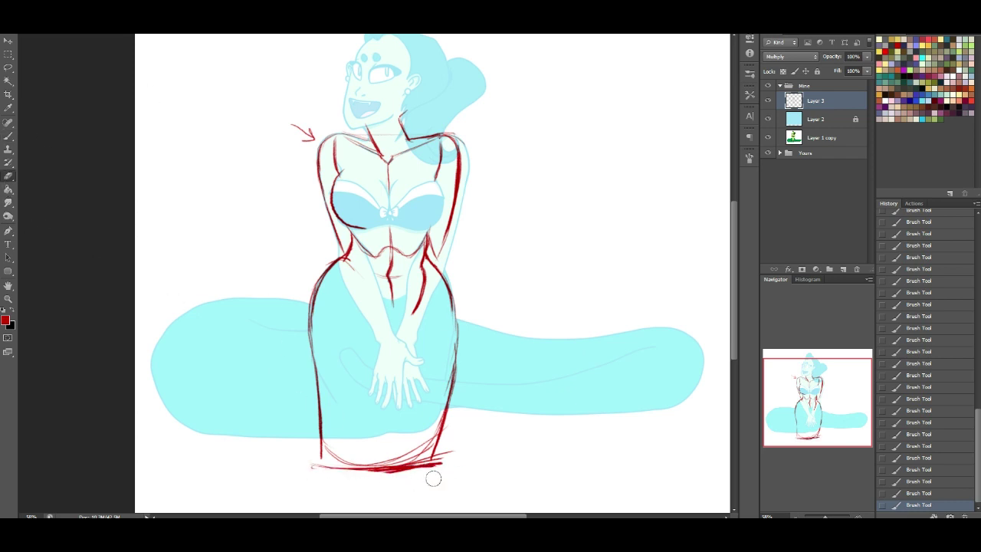
{"action": "left_click_drag", "start_coordinate": [366, 451], "coordinate": [414, 430]}
{"action": "left_click", "coordinate": [9, 137]}
{"action": "left_click_drag", "start_coordinate": [319, 385], "coordinate": [324, 457]}
{"action": "mouse_move", "coordinate": [321, 417]}
{"action": "left_mouse_down"}
{"action": "mouse_move", "coordinate": [325, 464]}
{"action": "mouse_move", "coordinate": [380, 469]}
{"action": "left_mouse_up"}
{"action": "left_click_drag", "start_coordinate": [444, 448], "coordinate": [421, 470]}
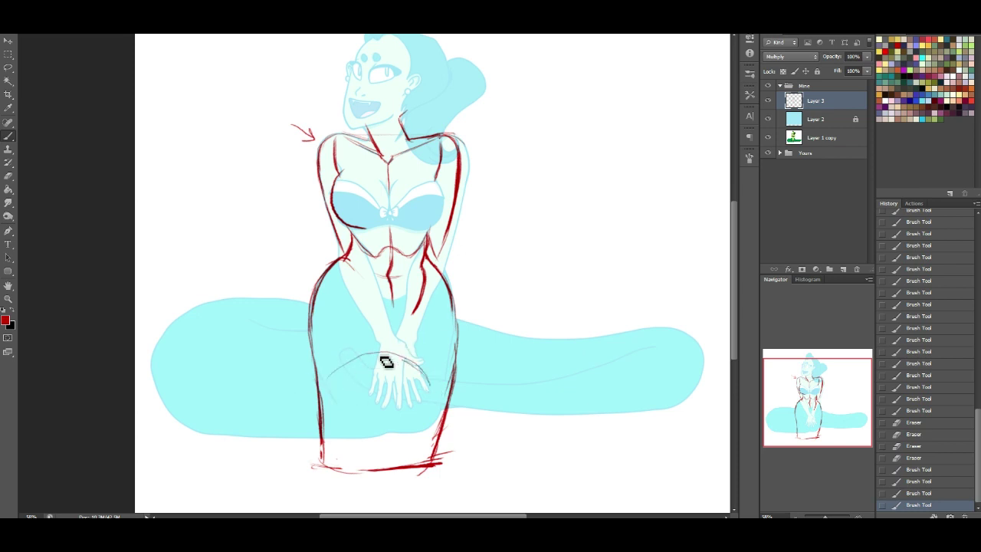
Add a new layer above Layer 3 and hide Layer 3.
{"action": "left_click_drag", "start_coordinate": [327, 383], "coordinate": [429, 387]}
{"action": "key", "text": "ctrl+z"}
{"action": "left_click", "coordinate": [842, 268]}
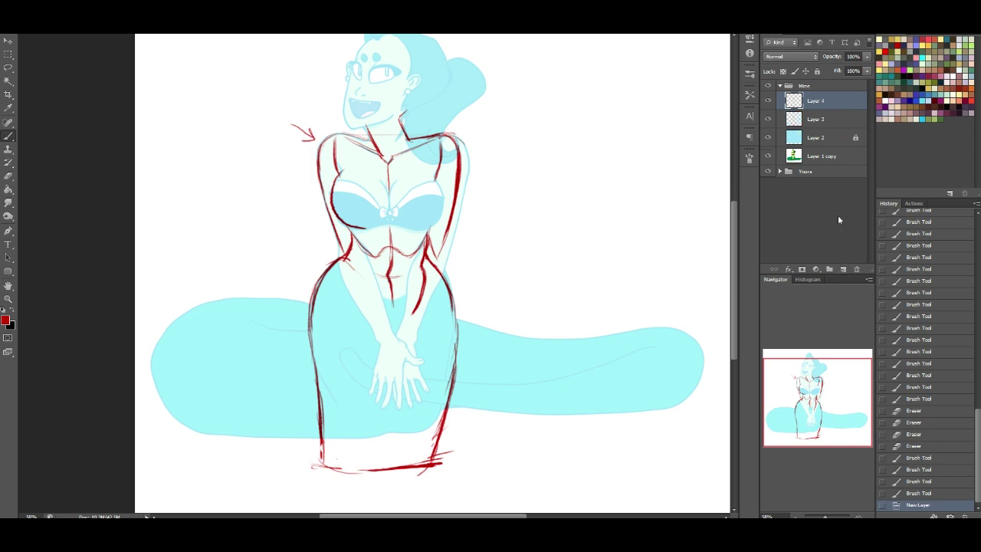
{"action": "left_click", "coordinate": [767, 119]}
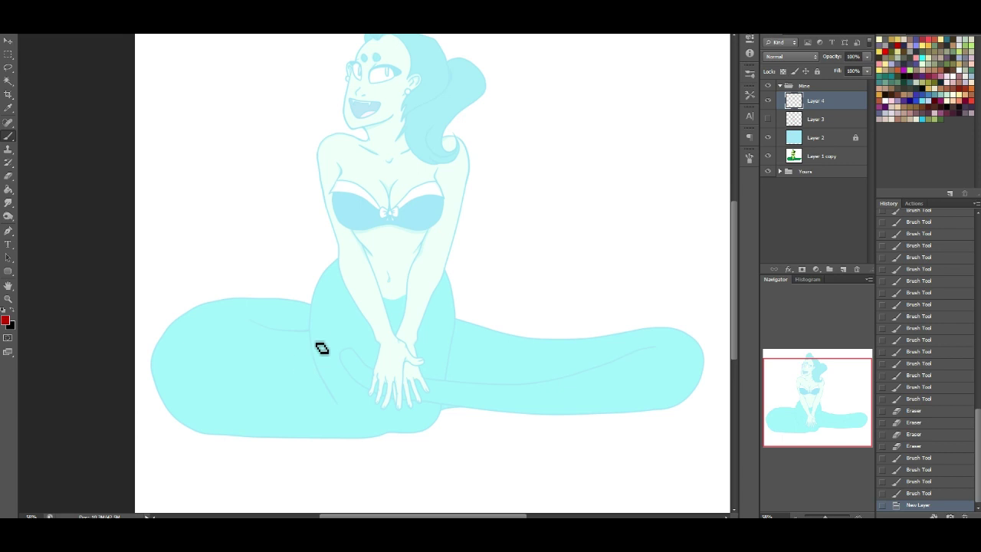
Draw a long horizontal ground line under the foreground tail coil and a second, higher one along the right-hand tail section.
{"action": "left_click_drag", "start_coordinate": [187, 433], "coordinate": [504, 433]}
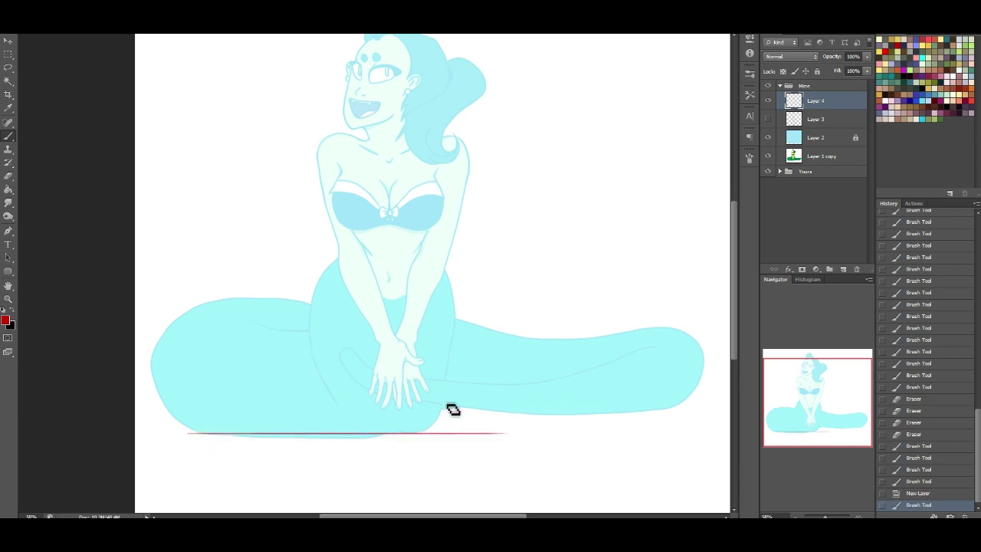
{"action": "key", "text": "ctrl+z"}
{"action": "left_click_drag", "start_coordinate": [166, 434], "coordinate": [597, 434]}
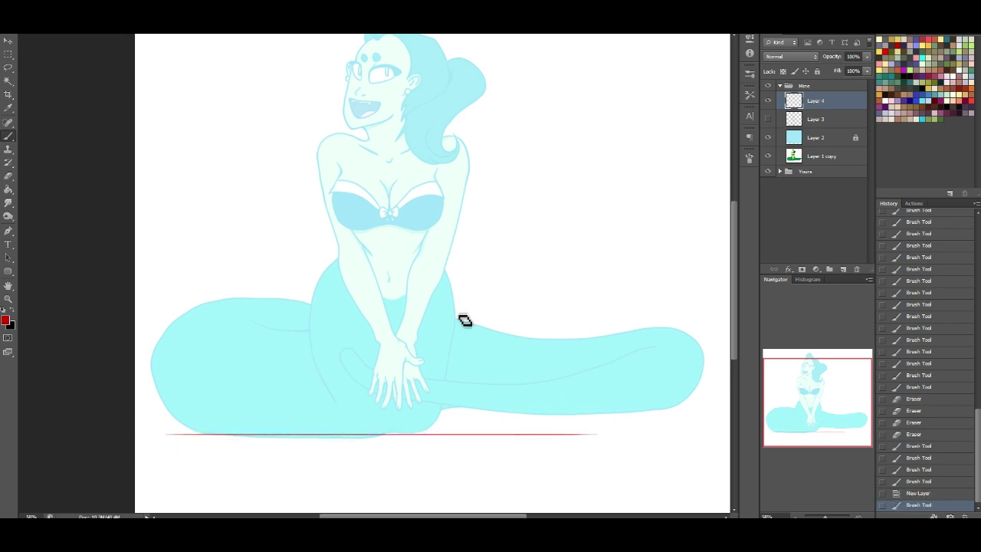
{"action": "left_click_drag", "start_coordinate": [442, 394], "coordinate": [663, 394]}
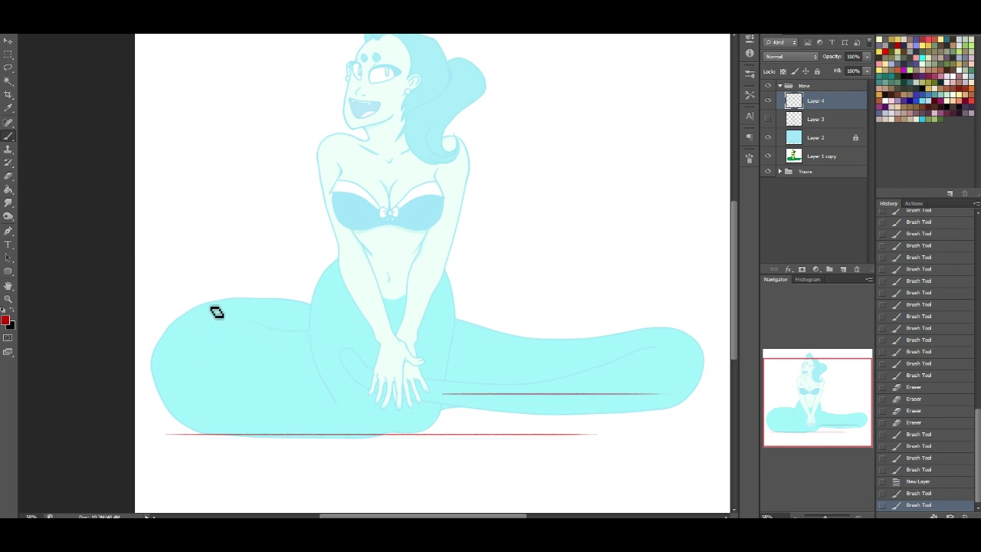
Sketch a rounded curve for the upper surface of the left-hand coil, from the hip around its end and back over the top.
{"action": "left_click_drag", "start_coordinate": [199, 334], "coordinate": [311, 337]}
{"action": "mouse_move", "coordinate": [198, 328]}
{"action": "left_mouse_down"}
{"action": "mouse_move", "coordinate": [223, 303]}
{"action": "mouse_move", "coordinate": [226, 340]}
{"action": "mouse_move", "coordinate": [311, 336]}
{"action": "left_mouse_up"}
{"action": "left_click_drag", "start_coordinate": [236, 339], "coordinate": [312, 335]}
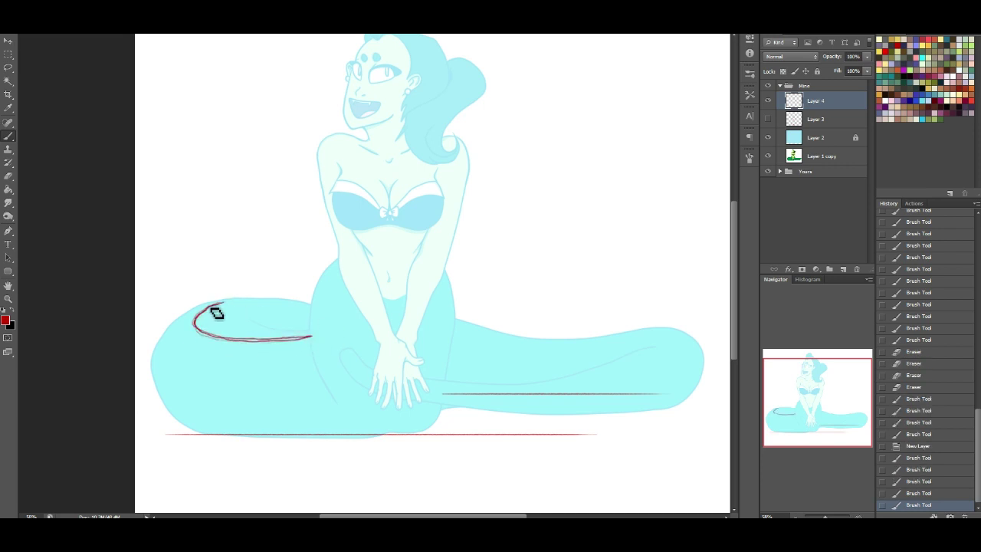
{"action": "left_click_drag", "start_coordinate": [207, 317], "coordinate": [270, 297]}
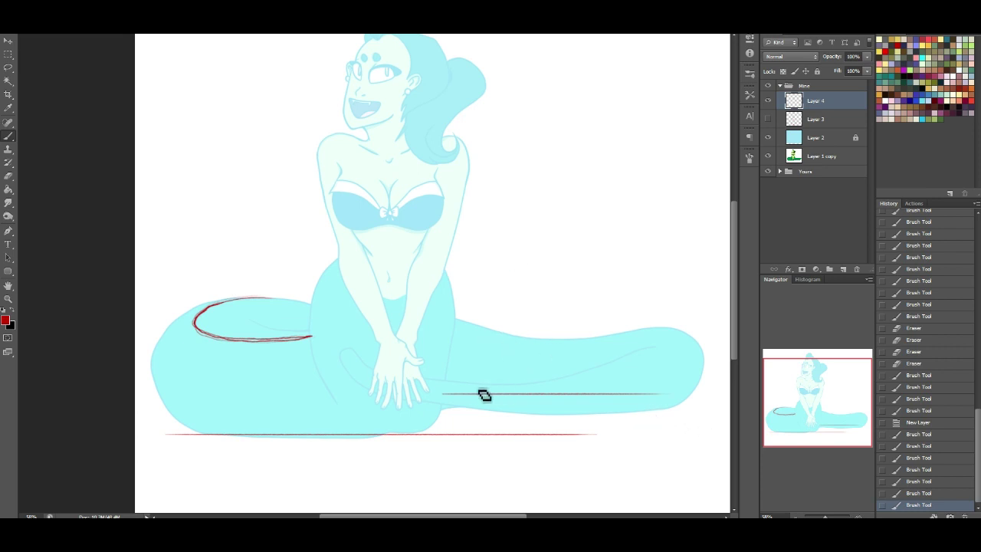
Reinforce the ground line on the right-hand tail section, label it "BGT", and label the foreground line "FGT".
{"action": "left_click_drag", "start_coordinate": [467, 394], "coordinate": [659, 394]}
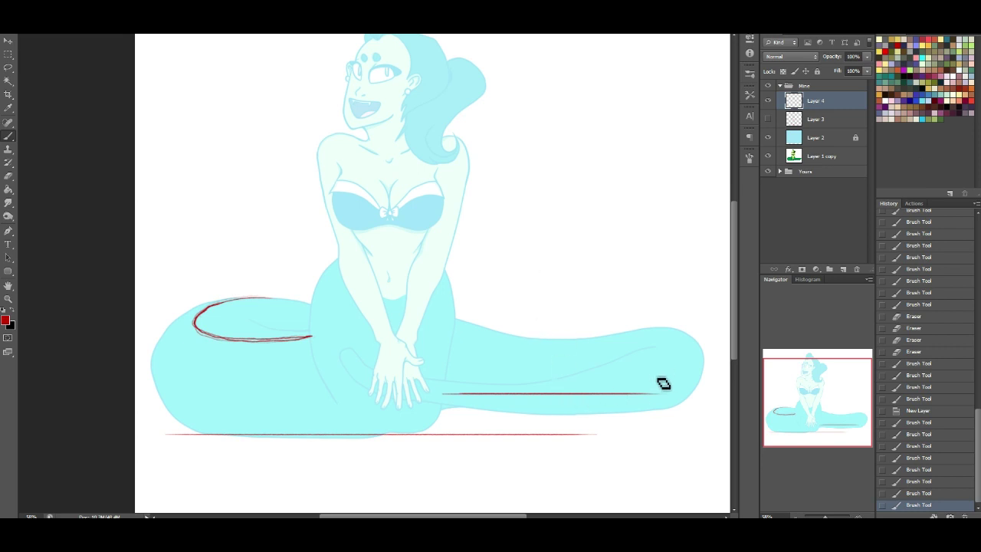
{"action": "key", "text": "ctrl+z"}
{"action": "left_click_drag", "start_coordinate": [663, 386], "coordinate": [688, 375]}
{"action": "left_click_drag", "start_coordinate": [288, 450], "coordinate": [297, 449]}
{"action": "mouse_move", "coordinate": [290, 450]}
{"action": "left_mouse_down"}
{"action": "mouse_move", "coordinate": [285, 463]}
{"action": "mouse_move", "coordinate": [320, 463]}
{"action": "left_mouse_up"}
{"action": "left_click_drag", "start_coordinate": [313, 449], "coordinate": [328, 448]}
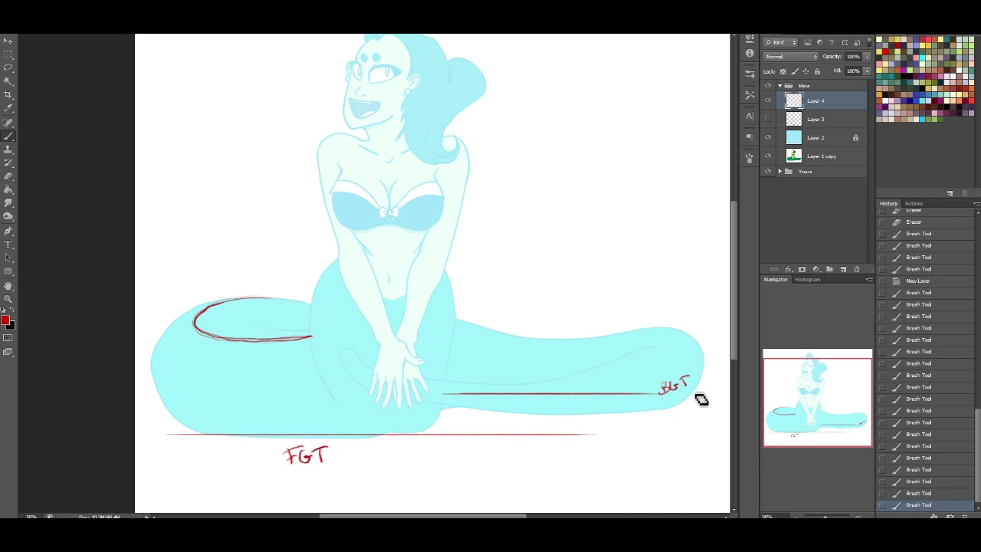
Try a curved end contour around the right-hand tail section.
{"action": "left_click_drag", "start_coordinate": [695, 341], "coordinate": [700, 397]}
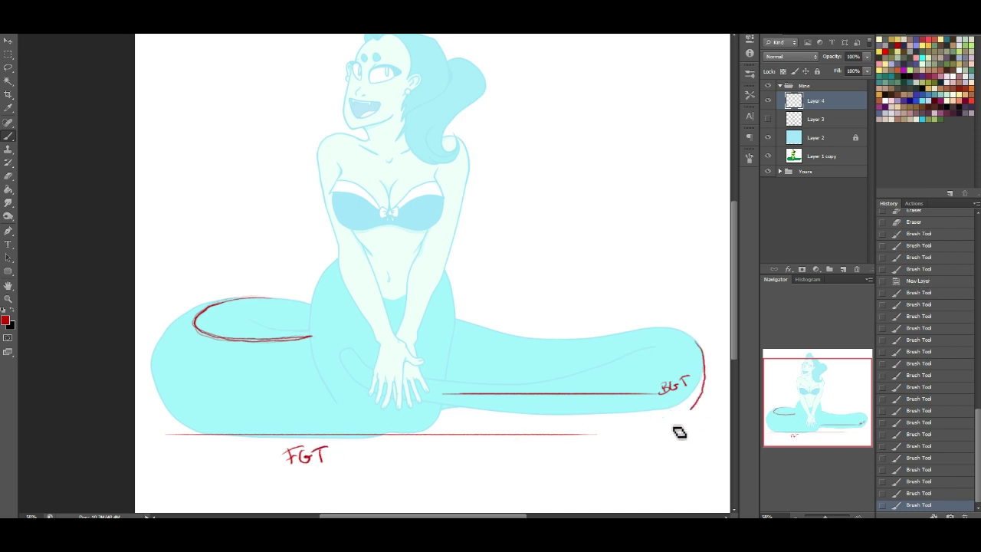
{"action": "key", "text": "ctrl+z"}
{"action": "left_click_drag", "start_coordinate": [664, 293], "coordinate": [684, 399]}
{"action": "key", "text": "ctrl+z"}
{"action": "key", "text": "ctrl+z"}
Add short horizontal ground marks below the tail's right-hand end and retrace the upper curve of the left-hand coil.
{"action": "left_click_drag", "start_coordinate": [650, 430], "coordinate": [691, 435]}
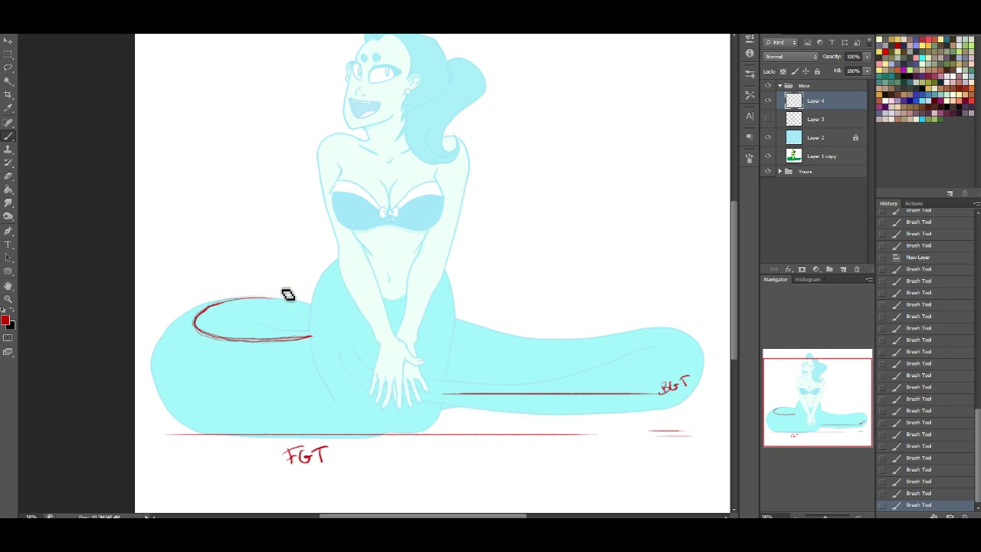
{"action": "left_click_drag", "start_coordinate": [196, 318], "coordinate": [273, 299]}
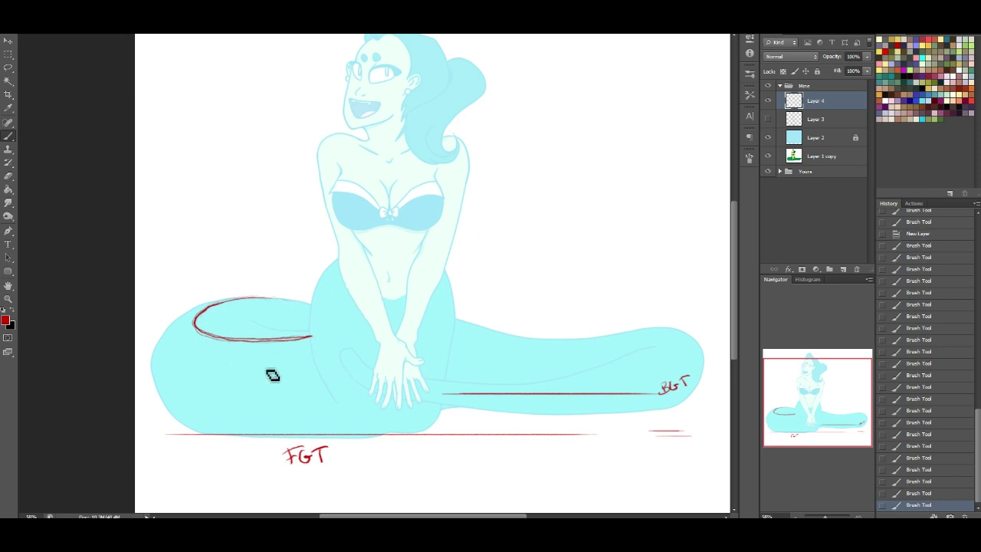
Try curved cross-contour strokes over the left-hand coil.
{"action": "left_click_drag", "start_coordinate": [283, 332], "coordinate": [208, 400]}
{"action": "mouse_move", "coordinate": [236, 322]}
{"action": "left_mouse_down"}
{"action": "mouse_move", "coordinate": [175, 353]}
{"action": "mouse_move", "coordinate": [225, 314]}
{"action": "left_mouse_up"}
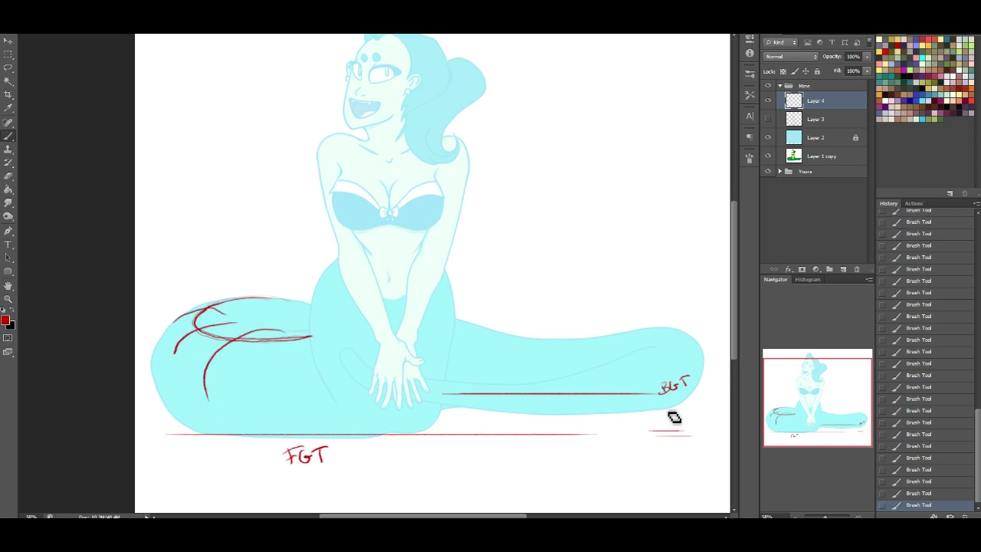
{"action": "left_click", "coordinate": [915, 481]}
{"action": "left_click", "coordinate": [912, 469]}
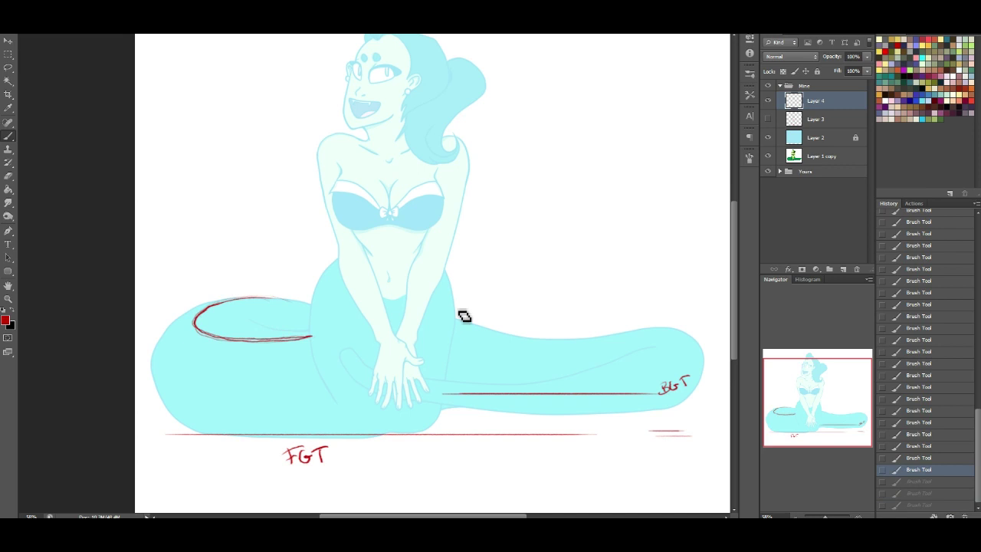
Sketch a long upper tail contour from the left-hand coil across to the right-hand end and erase the trial rounded tip.
{"action": "mouse_move", "coordinate": [302, 306]}
{"action": "left_mouse_down"}
{"action": "mouse_move", "coordinate": [416, 332]}
{"action": "mouse_move", "coordinate": [713, 355]}
{"action": "left_mouse_up"}
{"action": "key", "text": "ctrl+z"}
{"action": "left_click_drag", "start_coordinate": [634, 351], "coordinate": [691, 366]}
{"action": "key", "text": "ctrl+z"}
{"action": "left_click_drag", "start_coordinate": [637, 351], "coordinate": [698, 352]}
{"action": "mouse_move", "coordinate": [645, 392]}
{"action": "left_mouse_down"}
{"action": "mouse_move", "coordinate": [700, 355]}
{"action": "mouse_move", "coordinate": [636, 410]}
{"action": "left_mouse_up"}
{"action": "key", "text": "ctrl+z"}
{"action": "left_click_drag", "start_coordinate": [707, 388], "coordinate": [622, 410]}
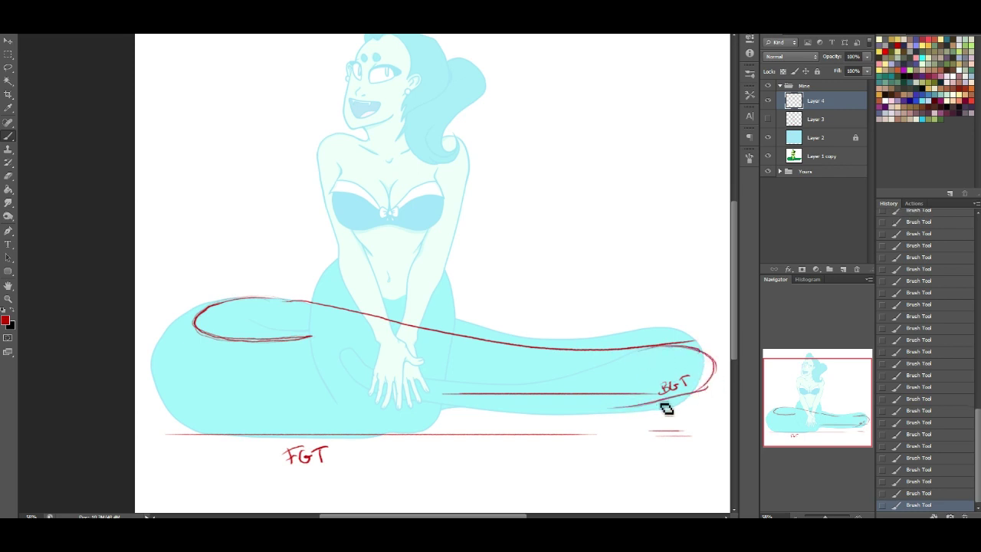
{"action": "mouse_move", "coordinate": [698, 350]}
{"action": "left_mouse_down"}
{"action": "mouse_move", "coordinate": [647, 416]}
{"action": "mouse_move", "coordinate": [681, 403]}
{"action": "mouse_move", "coordinate": [597, 409]}
{"action": "left_mouse_up"}
{"action": "left_click", "coordinate": [8, 177]}
{"action": "mouse_move", "coordinate": [676, 357]}
{"action": "left_mouse_down"}
{"action": "mouse_move", "coordinate": [701, 361]}
{"action": "mouse_move", "coordinate": [613, 423]}
{"action": "mouse_move", "coordinate": [700, 392]}
{"action": "mouse_move", "coordinate": [621, 413]}
{"action": "left_mouse_up"}
Brush a thick angular outer contour around the left-hand coil, from its upper edge down to the foreground ground line.
{"action": "left_click", "coordinate": [8, 135]}
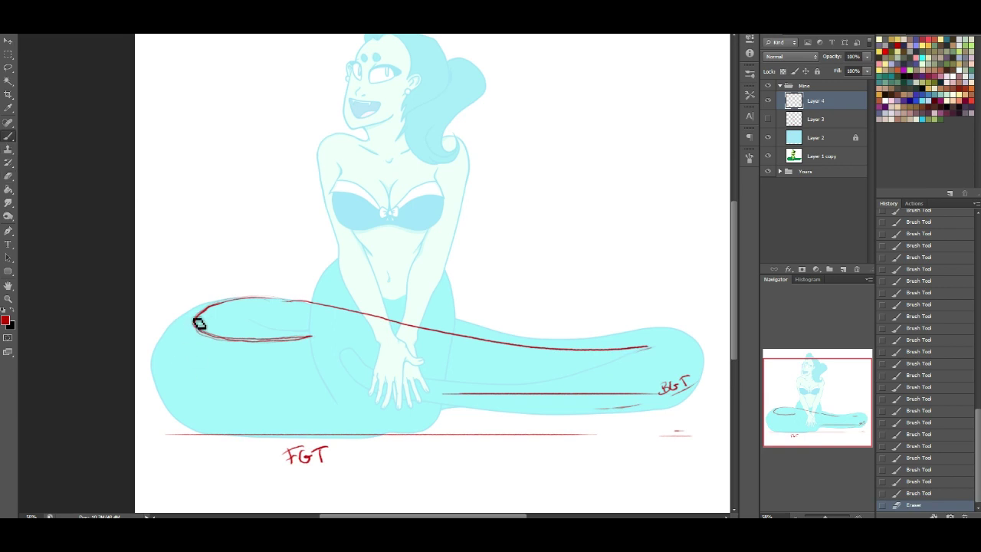
{"action": "mouse_move", "coordinate": [198, 309]}
{"action": "left_mouse_down"}
{"action": "mouse_move", "coordinate": [170, 323]}
{"action": "mouse_move", "coordinate": [155, 357]}
{"action": "left_mouse_up"}
{"action": "left_click_drag", "start_coordinate": [174, 324], "coordinate": [147, 379]}
{"action": "left_click_drag", "start_coordinate": [171, 329], "coordinate": [150, 378]}
{"action": "left_click_drag", "start_coordinate": [150, 380], "coordinate": [184, 425]}
{"action": "left_click_drag", "start_coordinate": [162, 403], "coordinate": [186, 427]}
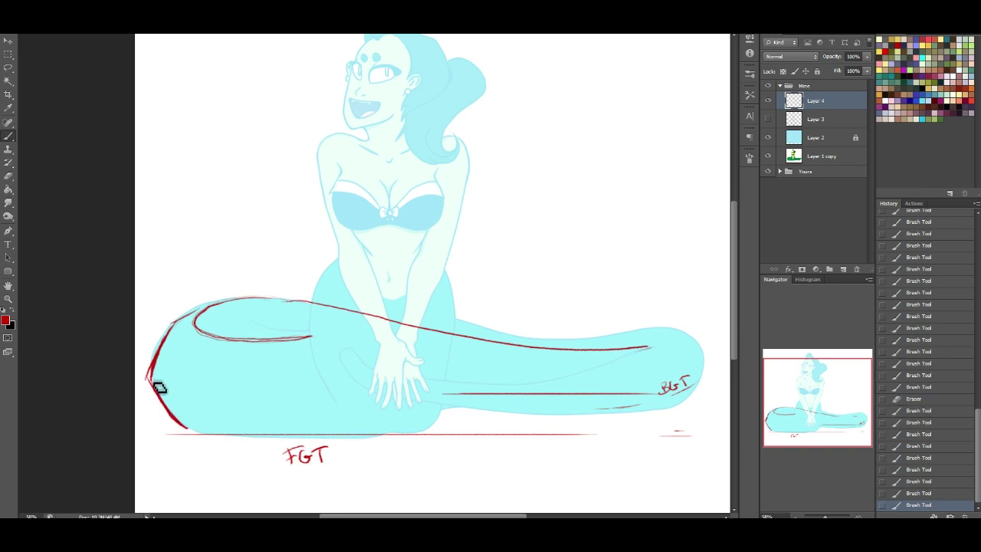
{"action": "left_click_drag", "start_coordinate": [153, 382], "coordinate": [178, 419]}
{"action": "mouse_move", "coordinate": [152, 378]}
{"action": "left_mouse_down"}
{"action": "mouse_move", "coordinate": [171, 413]}
{"action": "mouse_move", "coordinate": [193, 429]}
{"action": "left_mouse_up"}
Add a curved line across the middle of the left-hand coil's side and thicken the outline of its upper surface.
{"action": "mouse_move", "coordinate": [196, 431]}
{"action": "left_mouse_down"}
{"action": "mouse_move", "coordinate": [311, 399]}
{"action": "mouse_move", "coordinate": [180, 394]}
{"action": "mouse_move", "coordinate": [326, 395]}
{"action": "left_mouse_up"}
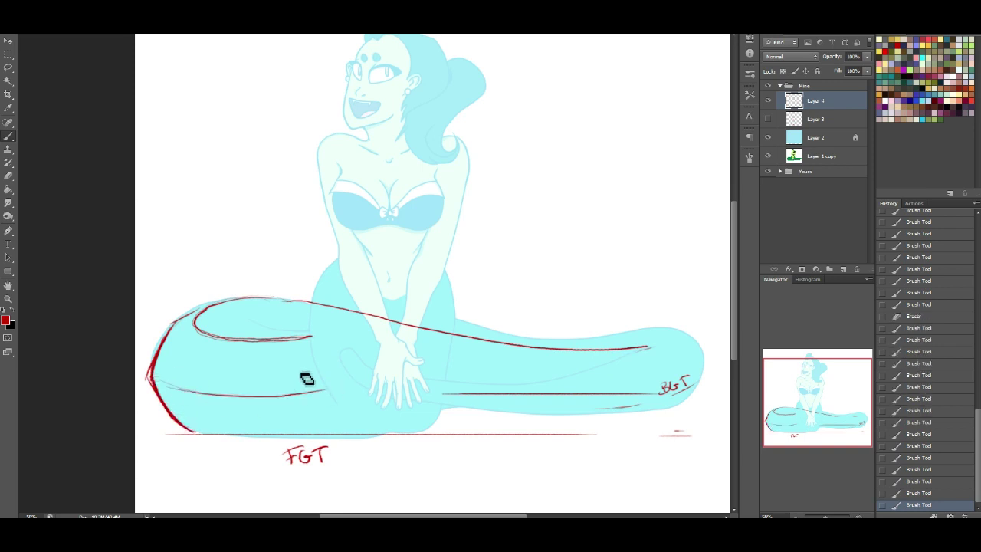
{"action": "left_click_drag", "start_coordinate": [177, 320], "coordinate": [227, 299]}
{"action": "left_click_drag", "start_coordinate": [268, 342], "coordinate": [311, 335]}
{"action": "left_click_drag", "start_coordinate": [210, 332], "coordinate": [232, 300]}
{"action": "left_click", "coordinate": [8, 179]}
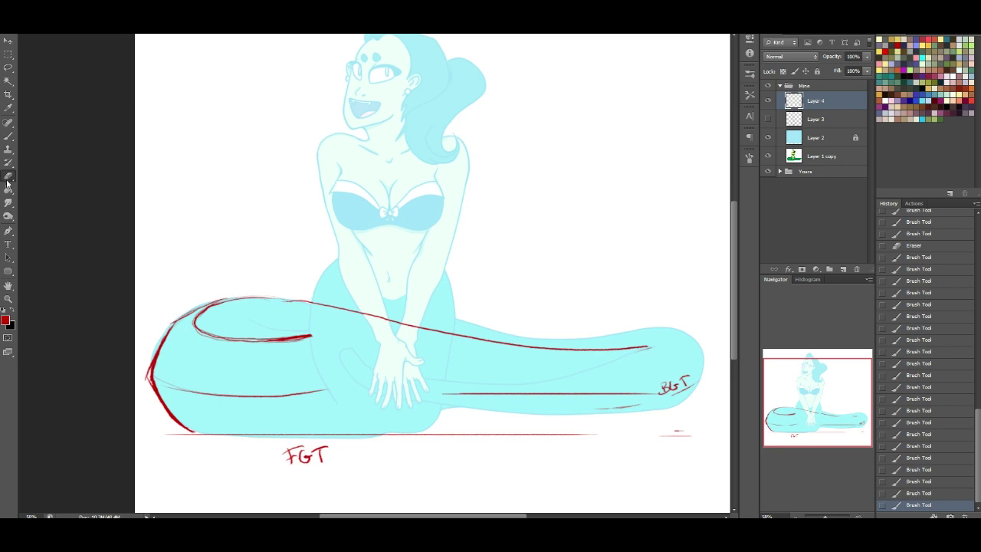
Trim the left-hand coil's outer corner and recolour the BGT and FGT labels and ground lines light blue with transparency locked.
{"action": "left_click", "coordinate": [135, 364]}
{"action": "left_click", "coordinate": [7, 135]}
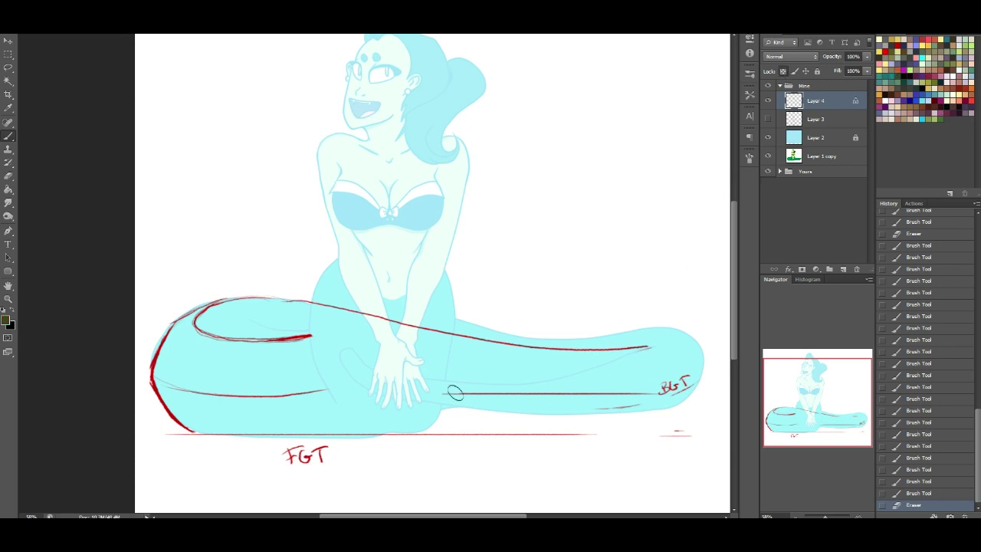
{"action": "left_click_drag", "start_coordinate": [672, 430], "coordinate": [684, 430]}
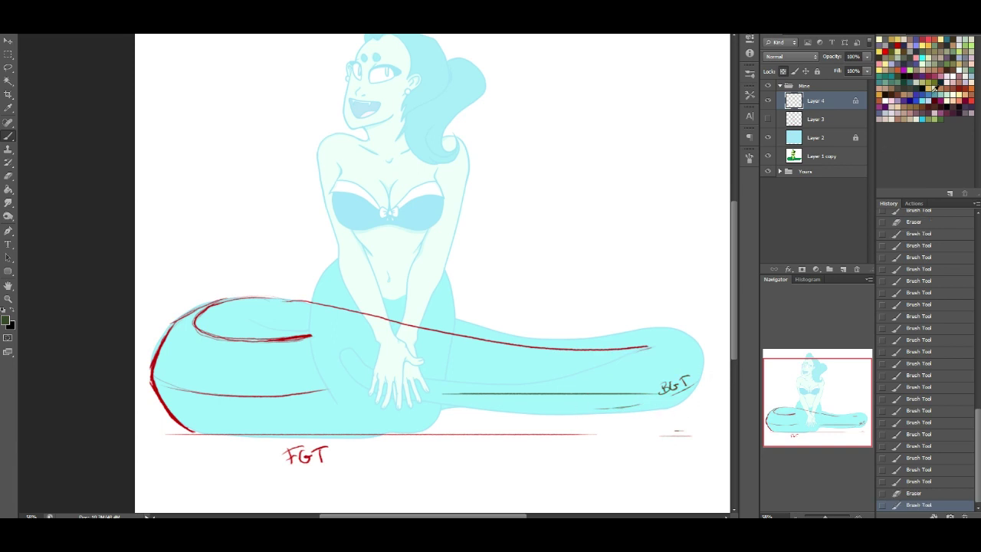
{"action": "mouse_move", "coordinate": [435, 396]}
{"action": "left_mouse_down"}
{"action": "mouse_move", "coordinate": [674, 390]}
{"action": "mouse_move", "coordinate": [620, 385]}
{"action": "left_mouse_up"}
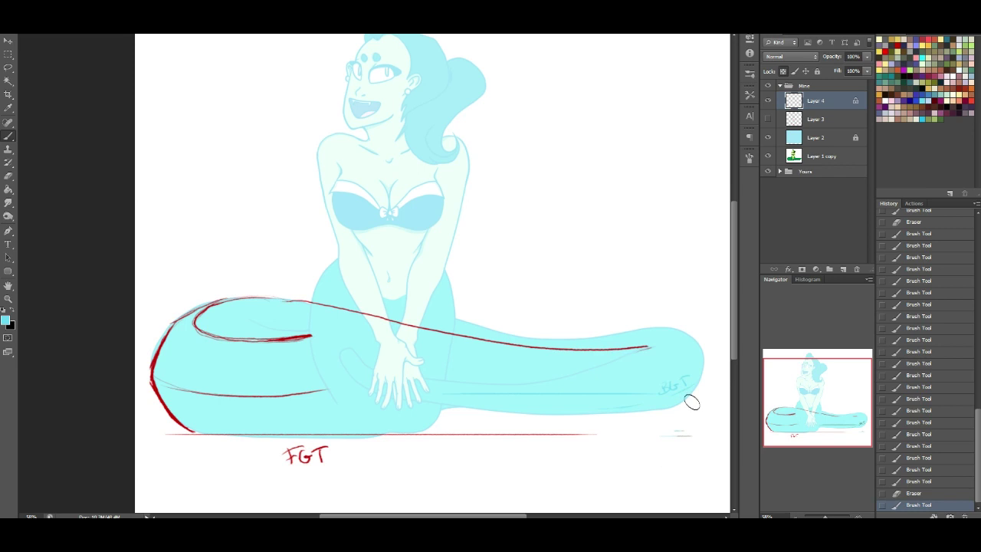
{"action": "mouse_move", "coordinate": [460, 435]}
{"action": "left_mouse_down"}
{"action": "mouse_move", "coordinate": [333, 429]}
{"action": "mouse_move", "coordinate": [311, 480]}
{"action": "left_mouse_up"}
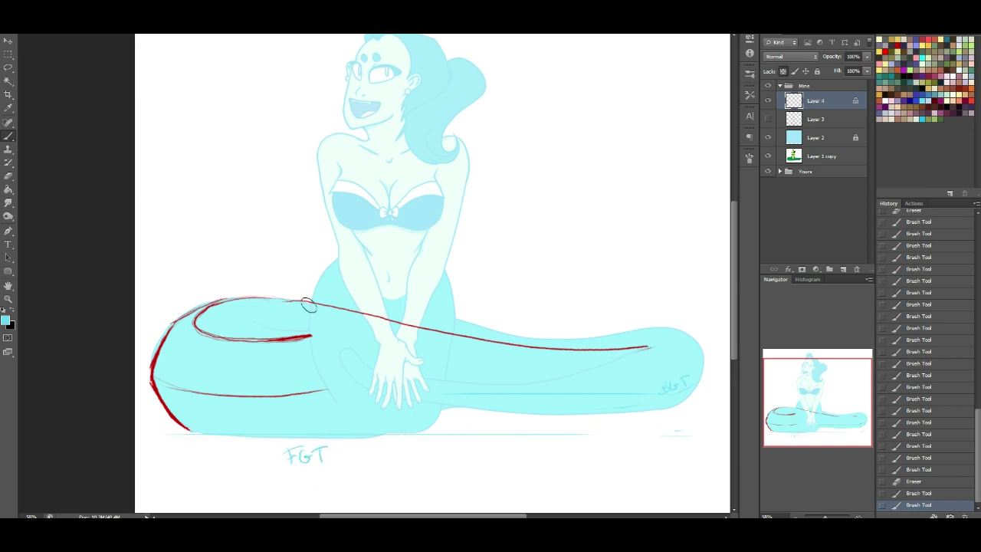
{"action": "left_click", "coordinate": [783, 72]}
Brush a thick rounded red contour around the tail's right-hand end, from the upper contour down to the foreground ground line.
{"action": "left_click_drag", "start_coordinate": [648, 346], "coordinate": [695, 399]}
{"action": "left_click_drag", "start_coordinate": [653, 350], "coordinate": [701, 386]}
{"action": "left_click_drag", "start_coordinate": [676, 428], "coordinate": [672, 426]}
{"action": "key", "text": "ctrl+z"}
{"action": "mouse_move", "coordinate": [649, 349]}
{"action": "left_mouse_down"}
{"action": "mouse_move", "coordinate": [703, 387]}
{"action": "mouse_move", "coordinate": [674, 433]}
{"action": "left_mouse_up"}
{"action": "left_click_drag", "start_coordinate": [703, 396], "coordinate": [681, 430]}
{"action": "left_click_drag", "start_coordinate": [701, 383], "coordinate": [700, 409]}
{"action": "mouse_move", "coordinate": [677, 355]}
{"action": "left_mouse_down"}
{"action": "mouse_move", "coordinate": [704, 396]}
{"action": "mouse_move", "coordinate": [674, 433]}
{"action": "left_mouse_up"}
{"action": "left_click_drag", "start_coordinate": [703, 402], "coordinate": [664, 433]}
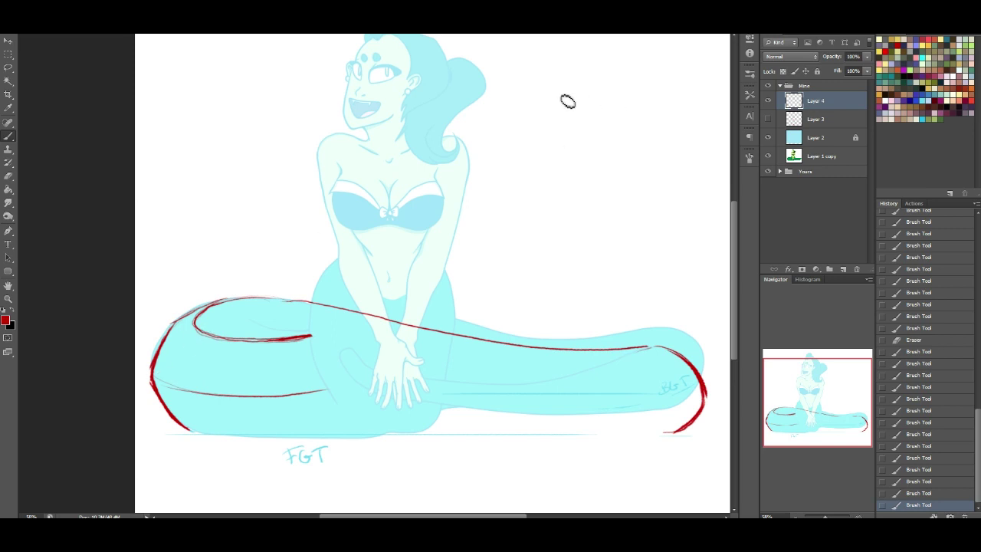
Sketch a pentagon filled with arcs and circles on the blank canvas beside the figure, and try an oval below it.
{"action": "mouse_move", "coordinate": [563, 92]}
{"action": "left_mouse_down"}
{"action": "mouse_move", "coordinate": [530, 118]}
{"action": "mouse_move", "coordinate": [557, 166]}
{"action": "left_mouse_up"}
{"action": "key", "text": "ctrl+z"}
{"action": "mouse_move", "coordinate": [531, 123]}
{"action": "left_mouse_down"}
{"action": "mouse_move", "coordinate": [553, 167]}
{"action": "mouse_move", "coordinate": [613, 163]}
{"action": "left_mouse_up"}
{"action": "left_click_drag", "start_coordinate": [610, 112], "coordinate": [588, 92]}
{"action": "mouse_move", "coordinate": [610, 112]}
{"action": "left_mouse_down"}
{"action": "mouse_move", "coordinate": [592, 97]}
{"action": "mouse_move", "coordinate": [617, 118]}
{"action": "mouse_move", "coordinate": [603, 163]}
{"action": "left_mouse_up"}
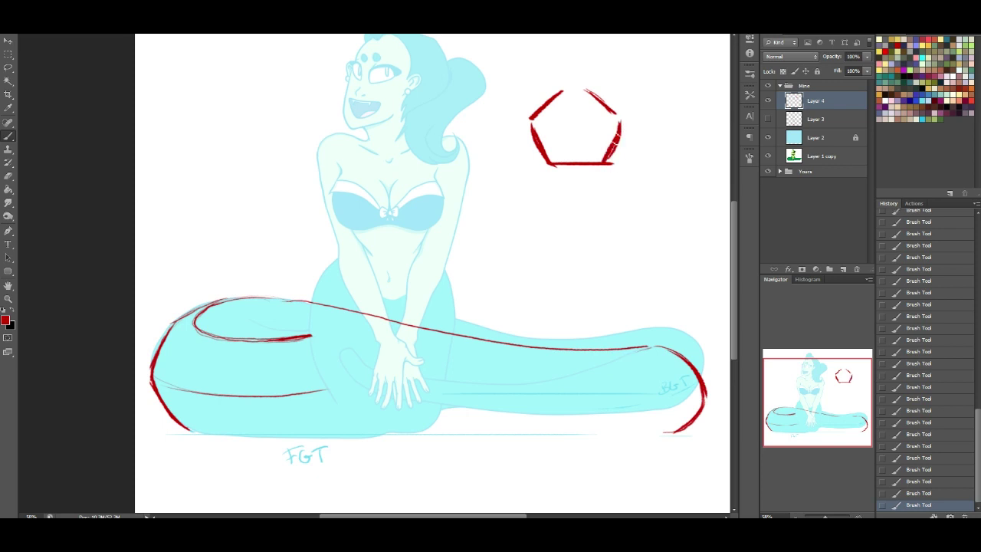
{"action": "mouse_move", "coordinate": [582, 95]}
{"action": "left_mouse_down"}
{"action": "mouse_move", "coordinate": [553, 116]}
{"action": "mouse_move", "coordinate": [548, 137]}
{"action": "mouse_move", "coordinate": [549, 121]}
{"action": "mouse_move", "coordinate": [550, 155]}
{"action": "left_mouse_up"}
{"action": "mouse_move", "coordinate": [587, 101]}
{"action": "left_mouse_down"}
{"action": "mouse_move", "coordinate": [606, 129]}
{"action": "mouse_move", "coordinate": [602, 156]}
{"action": "left_mouse_up"}
{"action": "mouse_move", "coordinate": [581, 121]}
{"action": "left_mouse_down"}
{"action": "mouse_move", "coordinate": [570, 155]}
{"action": "mouse_move", "coordinate": [568, 125]}
{"action": "mouse_move", "coordinate": [594, 140]}
{"action": "mouse_move", "coordinate": [587, 119]}
{"action": "mouse_move", "coordinate": [612, 146]}
{"action": "mouse_move", "coordinate": [566, 118]}
{"action": "left_mouse_up"}
{"action": "mouse_move", "coordinate": [585, 113]}
{"action": "left_mouse_down"}
{"action": "mouse_move", "coordinate": [592, 119]}
{"action": "mouse_move", "coordinate": [585, 113]}
{"action": "left_mouse_up"}
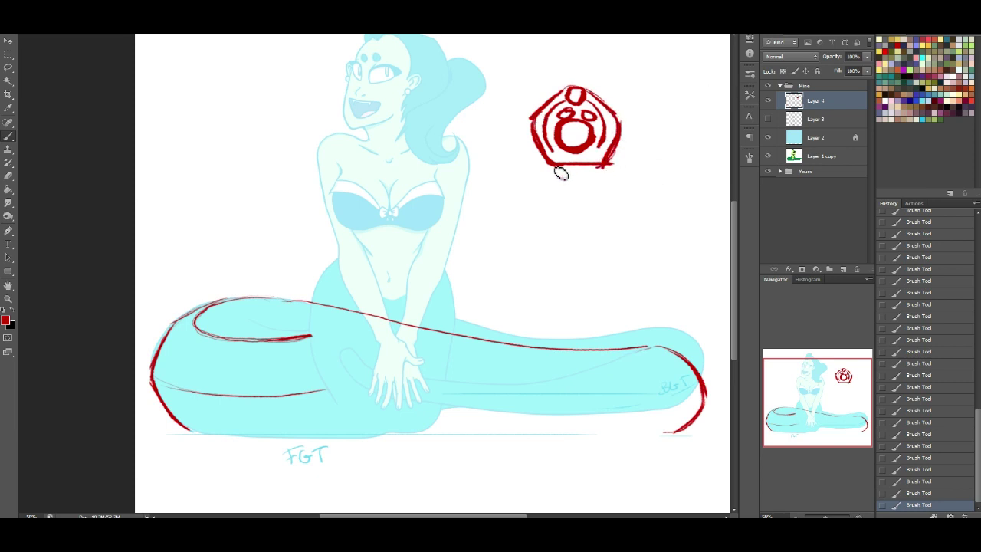
{"action": "left_click_drag", "start_coordinate": [543, 222], "coordinate": [574, 209]}
{"action": "left_click_drag", "start_coordinate": [572, 255], "coordinate": [544, 228]}
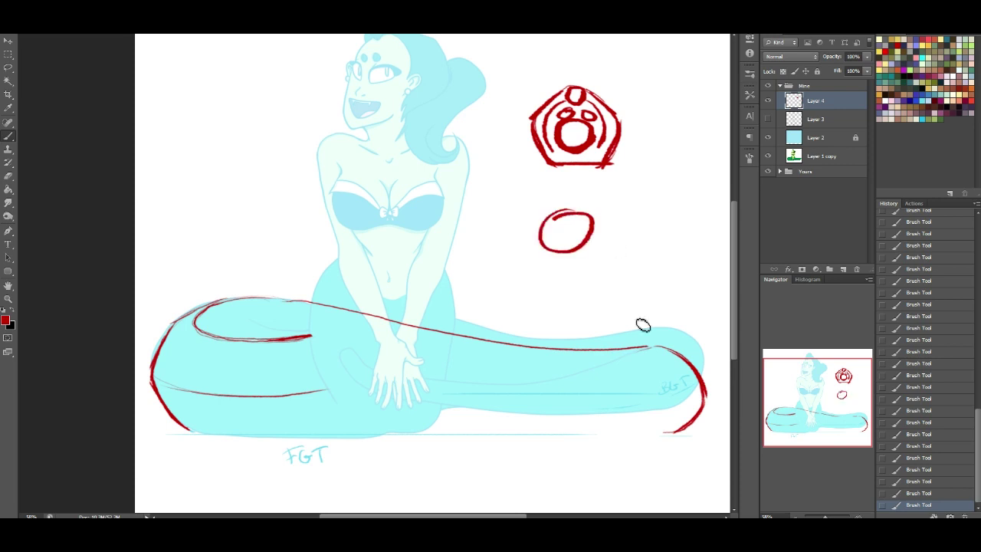
{"action": "key", "text": "ctrl+z"}
Lasso the pentagon sketch beside the figure, delete it, and clear the selection.
{"action": "left_click", "coordinate": [8, 67]}
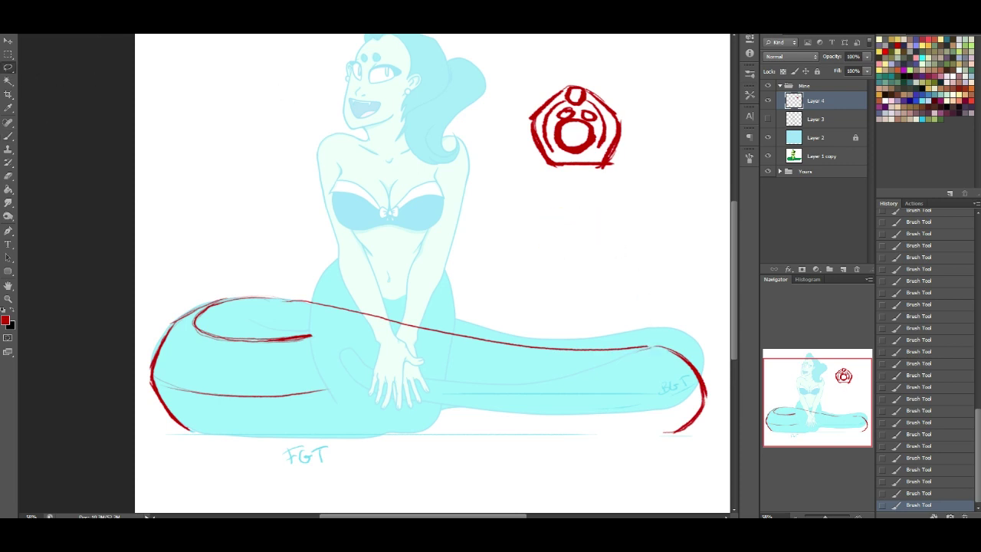
{"action": "mouse_move", "coordinate": [580, 200]}
{"action": "left_mouse_down"}
{"action": "mouse_move", "coordinate": [656, 136]}
{"action": "mouse_move", "coordinate": [582, 203]}
{"action": "left_mouse_up"}
{"action": "key", "text": "Delete"}
{"action": "key", "text": "ctrl+d"}
Brush a thick bottom edge along the left-hand coil, clean it with the eraser, and extend the coil's middle side line towards the hands.
{"action": "left_click", "coordinate": [7, 138]}
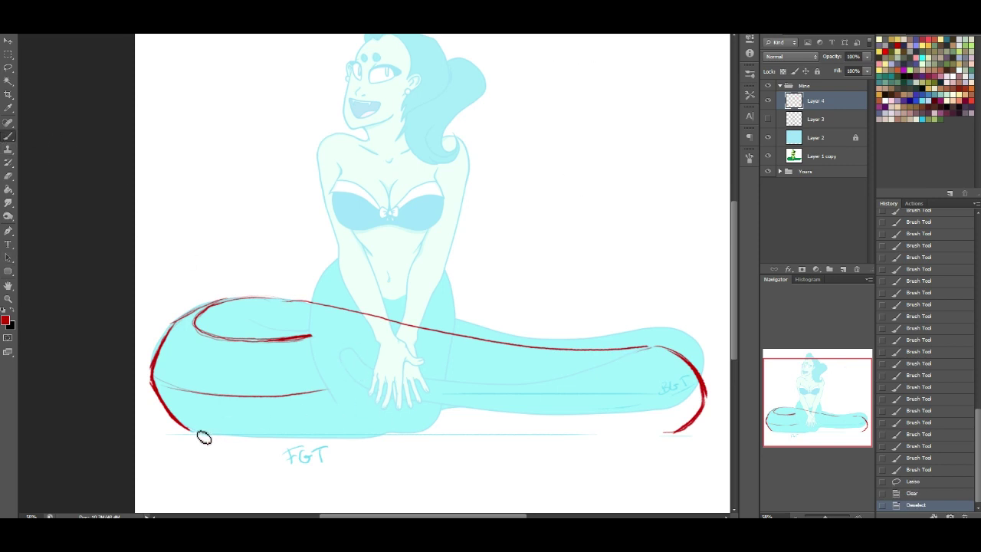
{"action": "left_click_drag", "start_coordinate": [193, 432], "coordinate": [264, 439]}
{"action": "left_click_drag", "start_coordinate": [195, 434], "coordinate": [383, 438]}
{"action": "left_click_drag", "start_coordinate": [266, 440], "coordinate": [345, 438]}
{"action": "mouse_move", "coordinate": [196, 435]}
{"action": "left_mouse_down"}
{"action": "mouse_move", "coordinate": [355, 440]}
{"action": "mouse_move", "coordinate": [433, 425]}
{"action": "left_mouse_up"}
{"action": "key", "text": "e"}
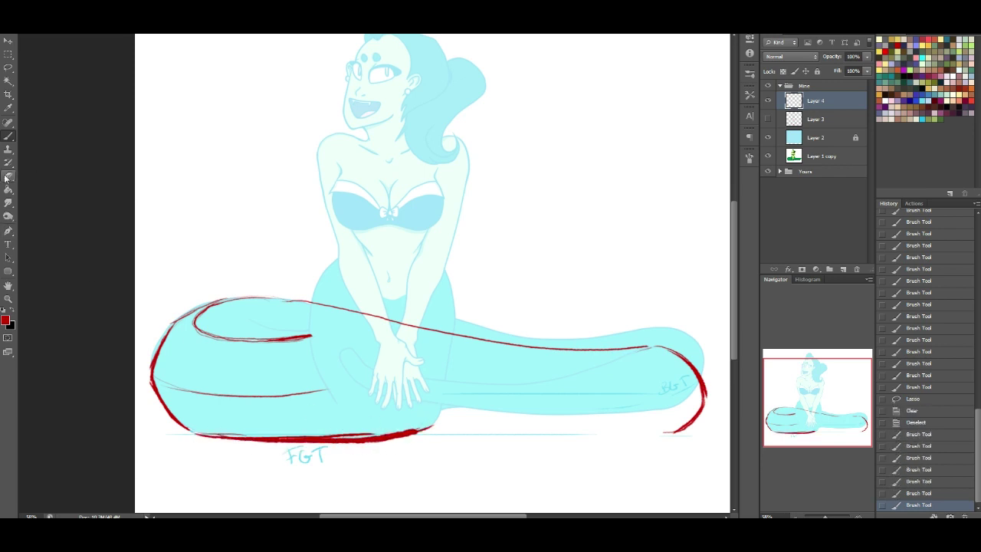
{"action": "mouse_move", "coordinate": [194, 414]}
{"action": "left_mouse_down"}
{"action": "mouse_move", "coordinate": [344, 414]}
{"action": "mouse_move", "coordinate": [372, 419]}
{"action": "mouse_move", "coordinate": [368, 434]}
{"action": "left_mouse_up"}
{"action": "left_click", "coordinate": [11, 139]}
{"action": "left_click_drag", "start_coordinate": [189, 433], "coordinate": [306, 441]}
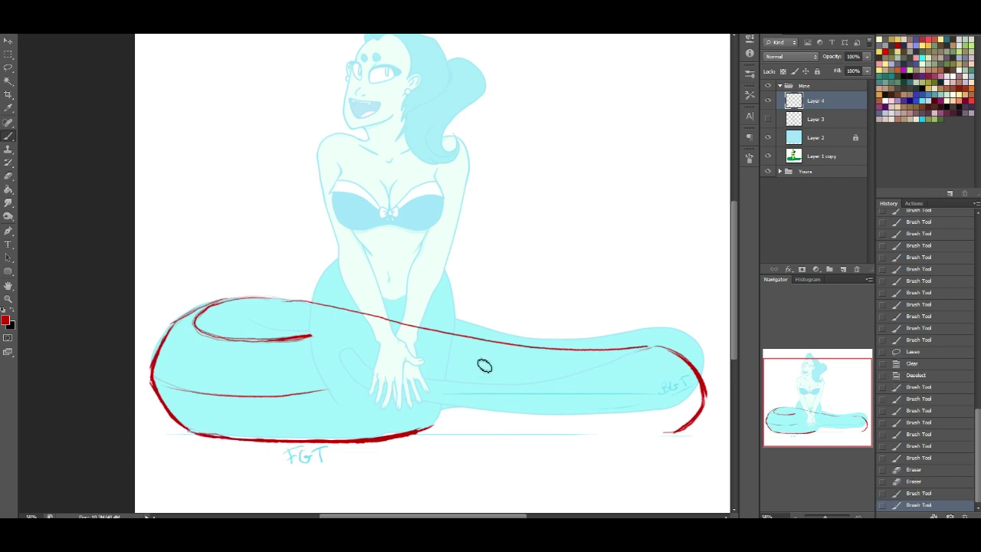
{"action": "left_click_drag", "start_coordinate": [269, 392], "coordinate": [331, 384]}
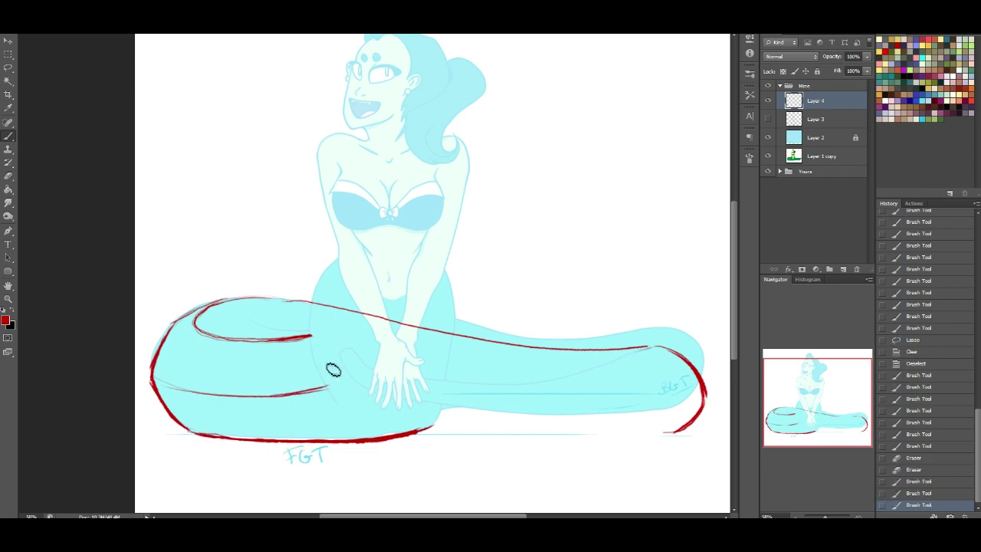
{"action": "left_click_drag", "start_coordinate": [262, 396], "coordinate": [341, 383]}
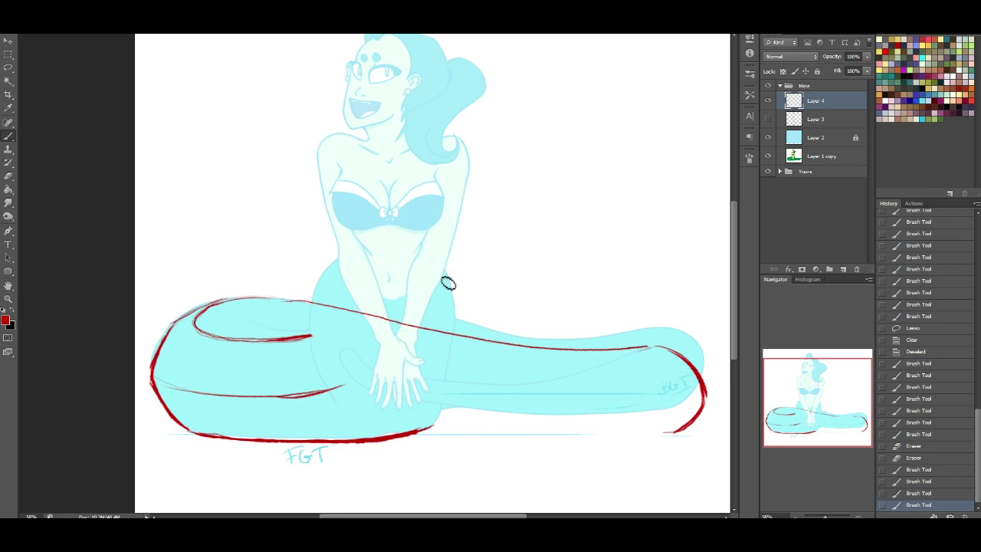
Brush a thick C-shaped contour from the hip past the hands to the foreground ground line, erasing its first lower end.
{"action": "mouse_move", "coordinate": [485, 285]}
{"action": "left_mouse_down"}
{"action": "mouse_move", "coordinate": [475, 278]}
{"action": "mouse_move", "coordinate": [390, 328]}
{"action": "mouse_move", "coordinate": [488, 403]}
{"action": "left_mouse_up"}
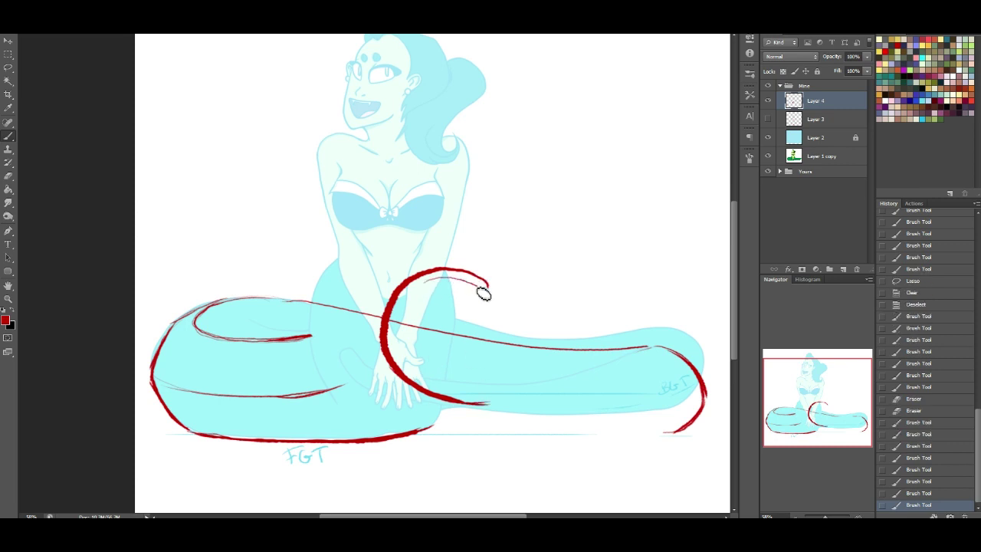
{"action": "left_click_drag", "start_coordinate": [437, 280], "coordinate": [487, 288]}
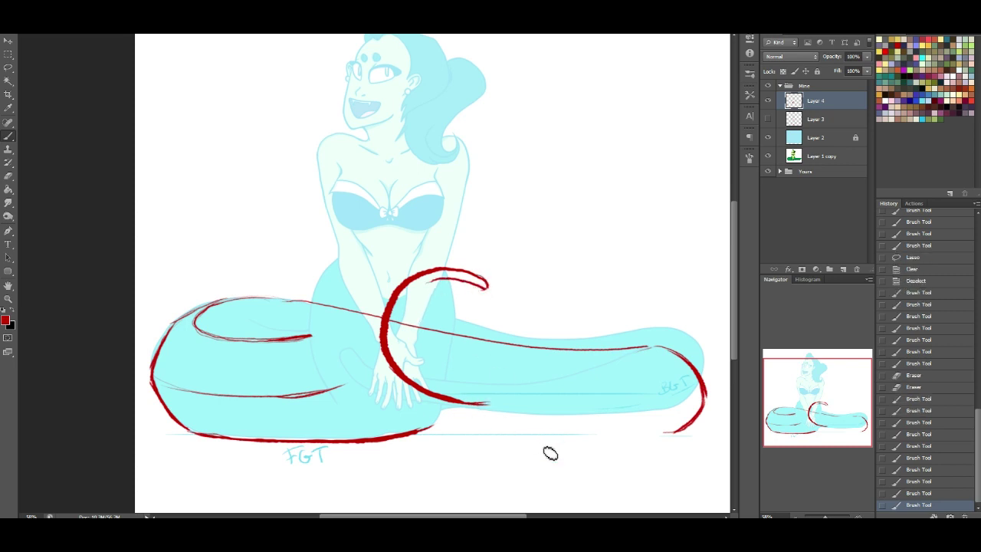
{"action": "left_click_drag", "start_coordinate": [417, 387], "coordinate": [460, 415]}
{"action": "key", "text": "ctrl+z"}
{"action": "left_click_drag", "start_coordinate": [393, 370], "coordinate": [477, 418]}
{"action": "left_click_drag", "start_coordinate": [418, 391], "coordinate": [512, 429]}
{"action": "mouse_move", "coordinate": [398, 373]}
{"action": "left_mouse_down"}
{"action": "mouse_move", "coordinate": [462, 416]}
{"action": "mouse_move", "coordinate": [516, 429]}
{"action": "left_mouse_up"}
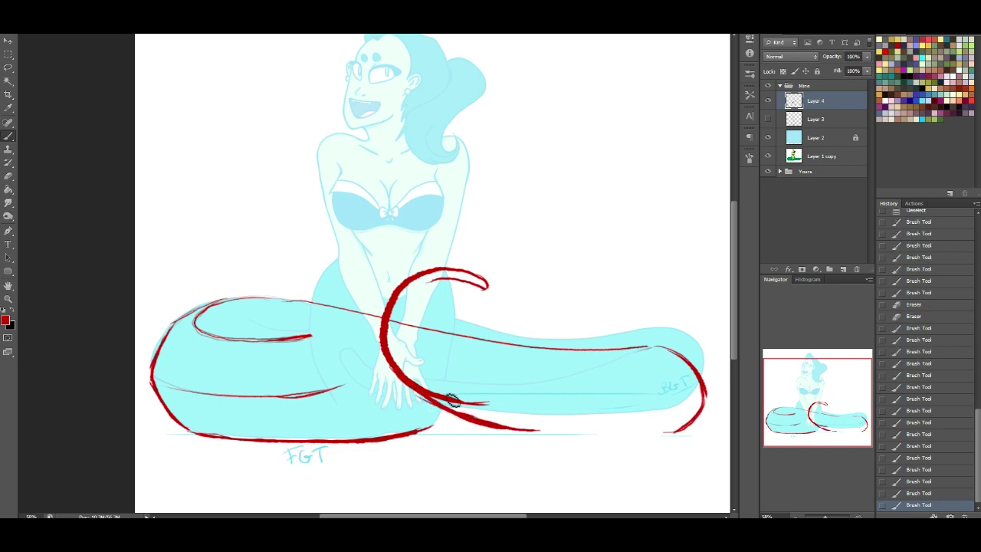
{"action": "mouse_move", "coordinate": [411, 387]}
{"action": "left_mouse_down"}
{"action": "mouse_move", "coordinate": [490, 421]}
{"action": "mouse_move", "coordinate": [542, 428]}
{"action": "left_mouse_up"}
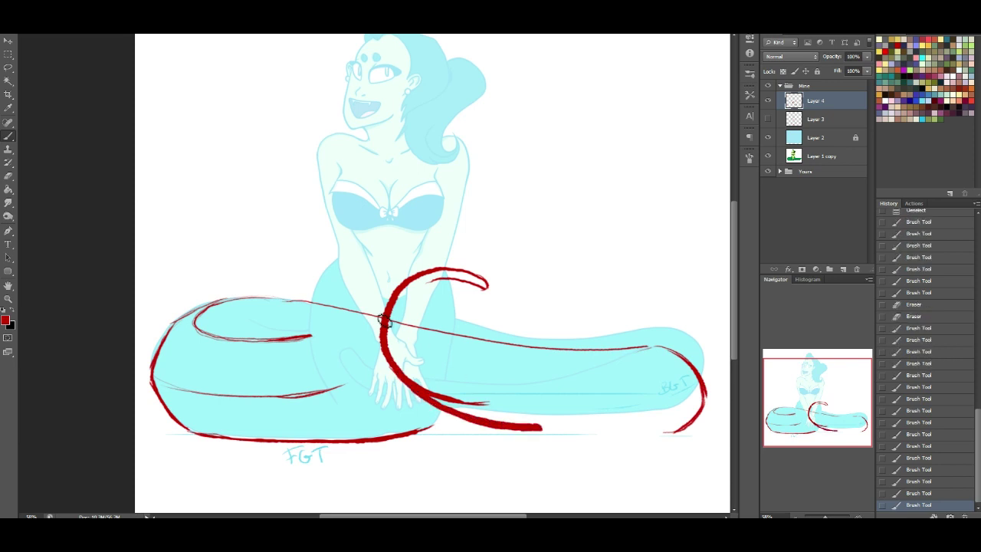
{"action": "left_click", "coordinate": [12, 171]}
{"action": "left_click_drag", "start_coordinate": [445, 389], "coordinate": [487, 403]}
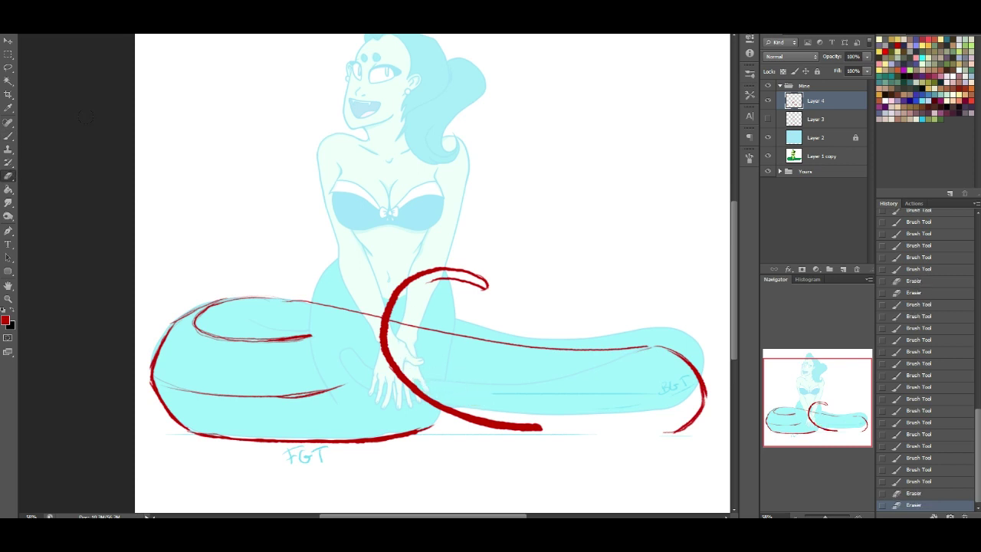
Brush a thinner inner curve parallel to the thick C-shaped contour, sweeping down into the tail's lower area.
{"action": "left_click", "coordinate": [8, 136]}
{"action": "mouse_move", "coordinate": [435, 287]}
{"action": "left_mouse_down"}
{"action": "mouse_move", "coordinate": [406, 305]}
{"action": "mouse_move", "coordinate": [423, 294]}
{"action": "mouse_move", "coordinate": [404, 321]}
{"action": "mouse_move", "coordinate": [434, 376]}
{"action": "mouse_move", "coordinate": [471, 394]}
{"action": "left_mouse_up"}
{"action": "left_click_drag", "start_coordinate": [421, 366], "coordinate": [456, 386]}
{"action": "left_click_drag", "start_coordinate": [438, 379], "coordinate": [525, 401]}
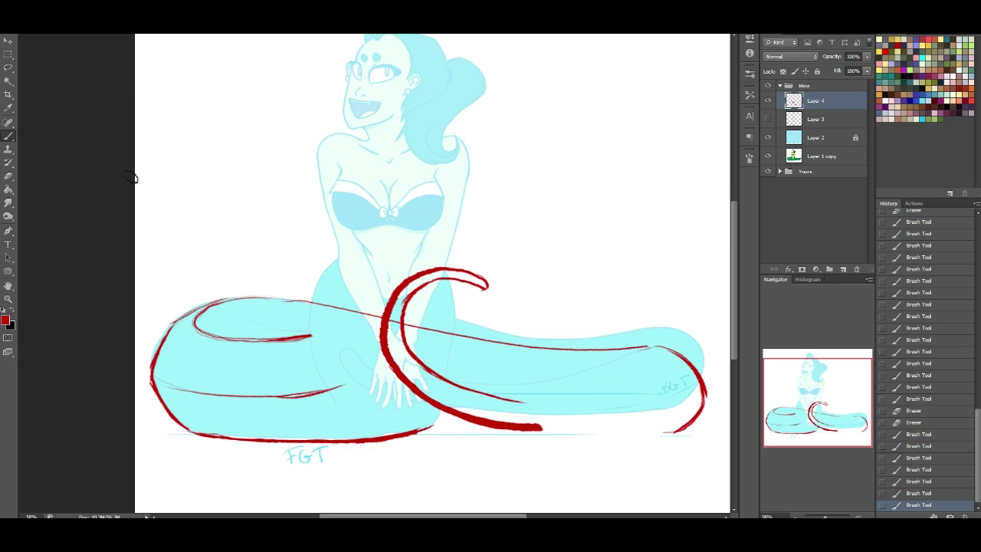
Slim the thick C-shaped contour beside the hands with the eraser and clean up its hooked upper tip.
{"action": "key", "text": "e"}
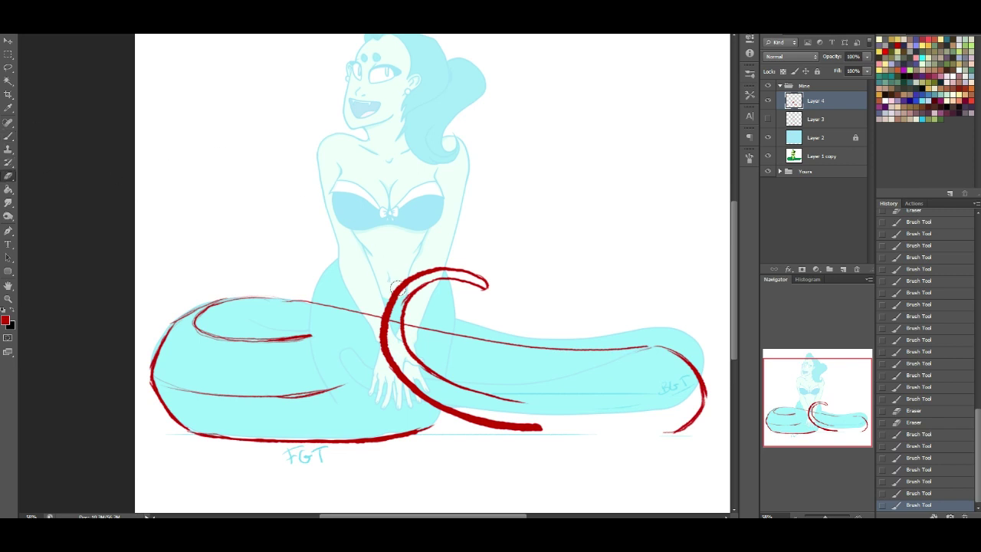
{"action": "left_click_drag", "start_coordinate": [391, 313], "coordinate": [397, 291]}
{"action": "left_click_drag", "start_coordinate": [393, 339], "coordinate": [395, 349]}
{"action": "left_click_drag", "start_coordinate": [375, 318], "coordinate": [395, 385]}
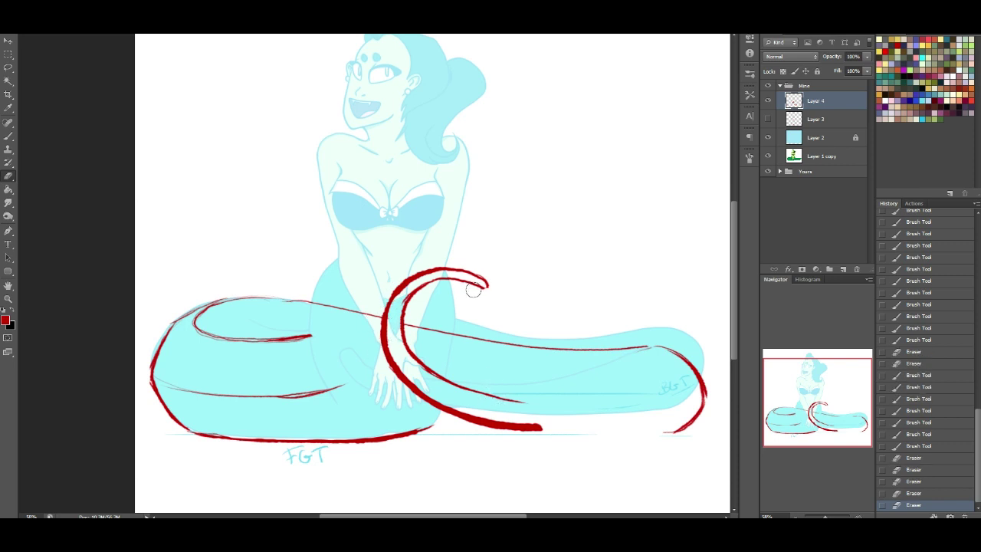
{"action": "mouse_move", "coordinate": [472, 287]}
{"action": "left_mouse_down"}
{"action": "mouse_move", "coordinate": [469, 262]}
{"action": "mouse_move", "coordinate": [489, 278]}
{"action": "left_mouse_up"}
Extend the thick contour's lower end along the foreground ground line and taper it with the eraser.
{"action": "left_click", "coordinate": [13, 135]}
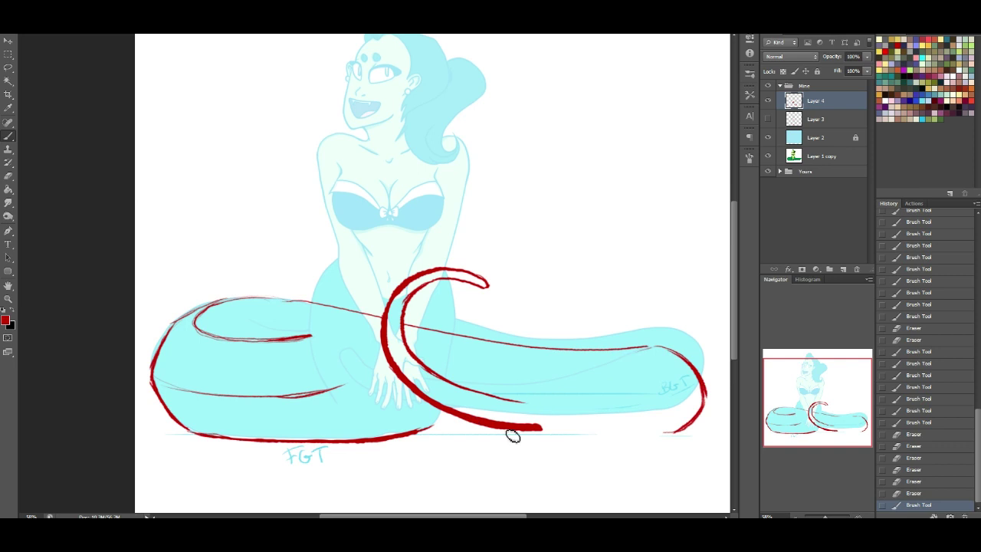
{"action": "left_click_drag", "start_coordinate": [497, 424], "coordinate": [535, 429]}
{"action": "left_click_drag", "start_coordinate": [484, 421], "coordinate": [566, 431]}
{"action": "key", "text": "ctrl+z"}
{"action": "left_click_drag", "start_coordinate": [503, 426], "coordinate": [524, 430]}
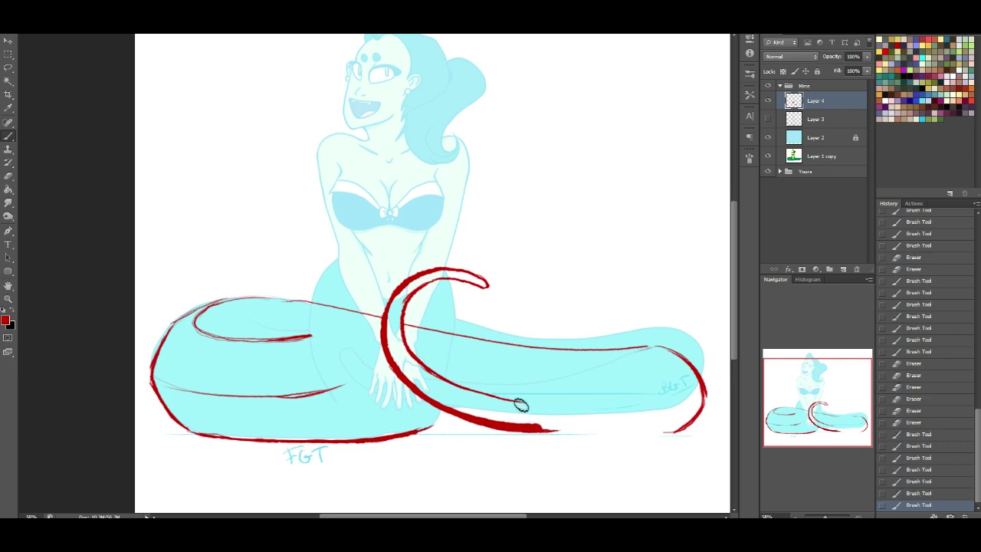
{"action": "left_click", "coordinate": [9, 177]}
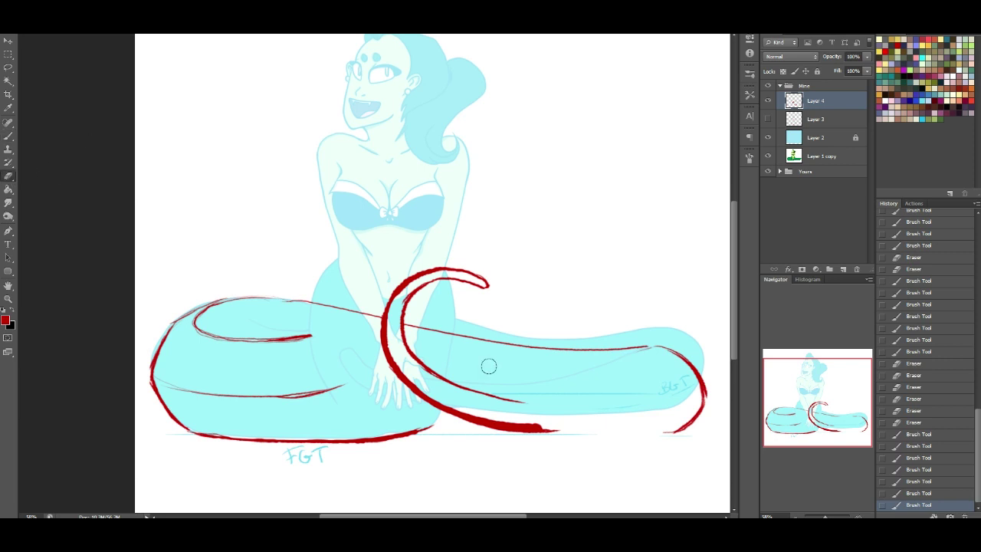
{"action": "left_click_drag", "start_coordinate": [476, 407], "coordinate": [547, 411]}
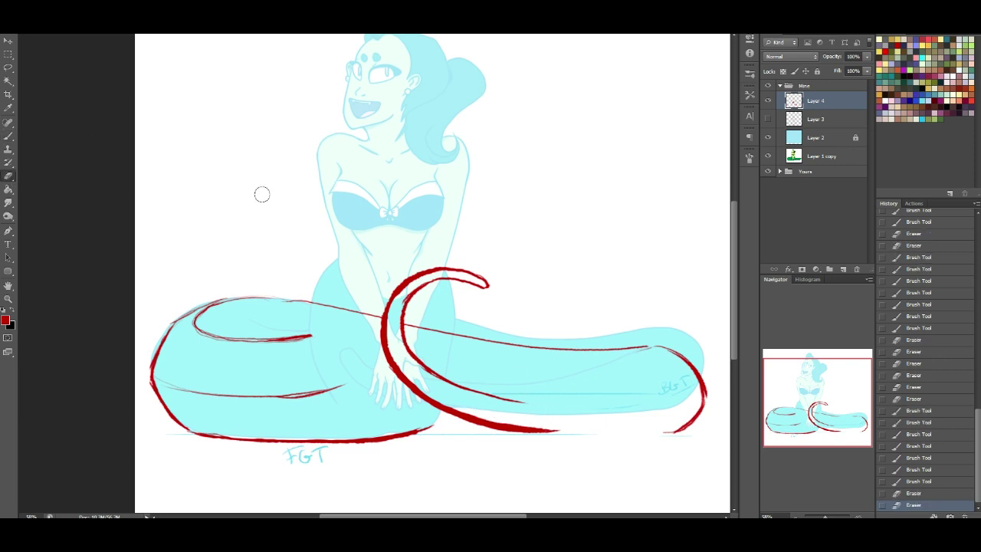
Continue the inner curve along the tail, hook it upwards at the right-hand end, and erase the excess around it.
{"action": "left_click", "coordinate": [9, 136]}
{"action": "mouse_move", "coordinate": [527, 401]}
{"action": "left_mouse_down"}
{"action": "mouse_move", "coordinate": [543, 404]}
{"action": "mouse_move", "coordinate": [513, 378]}
{"action": "mouse_move", "coordinate": [557, 404]}
{"action": "left_mouse_up"}
{"action": "key", "text": "e"}
{"action": "key", "text": "b"}
{"action": "mouse_move", "coordinate": [494, 400]}
{"action": "left_mouse_down"}
{"action": "mouse_move", "coordinate": [619, 401]}
{"action": "mouse_move", "coordinate": [659, 371]}
{"action": "mouse_move", "coordinate": [656, 383]}
{"action": "left_mouse_up"}
{"action": "mouse_move", "coordinate": [536, 403]}
{"action": "left_mouse_down"}
{"action": "mouse_move", "coordinate": [598, 401]}
{"action": "mouse_move", "coordinate": [579, 403]}
{"action": "mouse_move", "coordinate": [573, 390]}
{"action": "mouse_move", "coordinate": [551, 405]}
{"action": "mouse_move", "coordinate": [656, 383]}
{"action": "mouse_move", "coordinate": [641, 350]}
{"action": "left_mouse_up"}
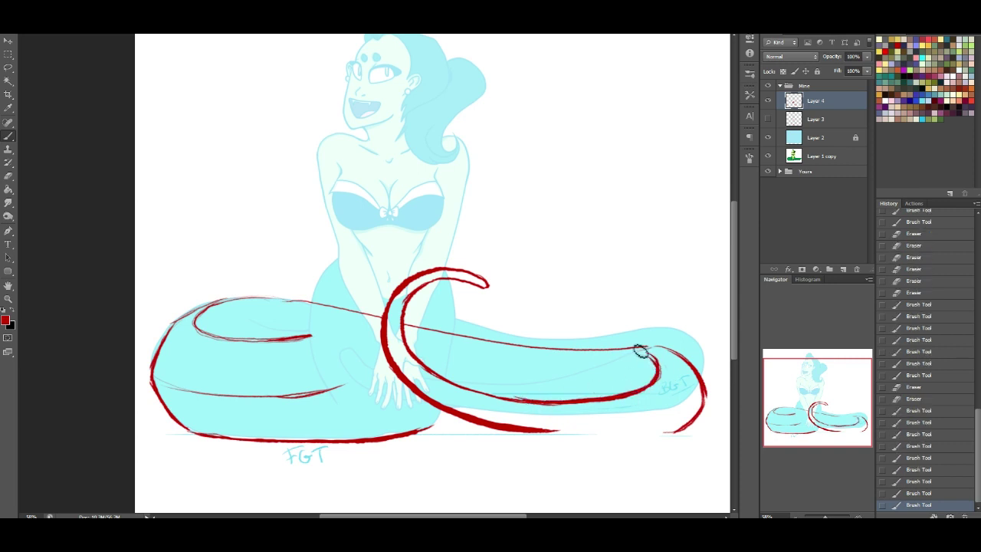
{"action": "left_click", "coordinate": [9, 177]}
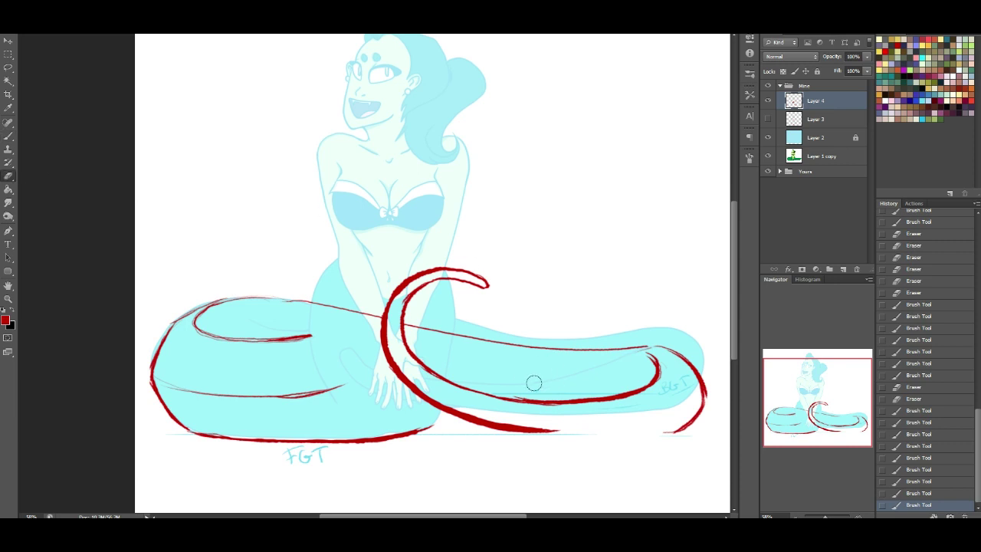
{"action": "left_click_drag", "start_coordinate": [535, 384], "coordinate": [532, 384]}
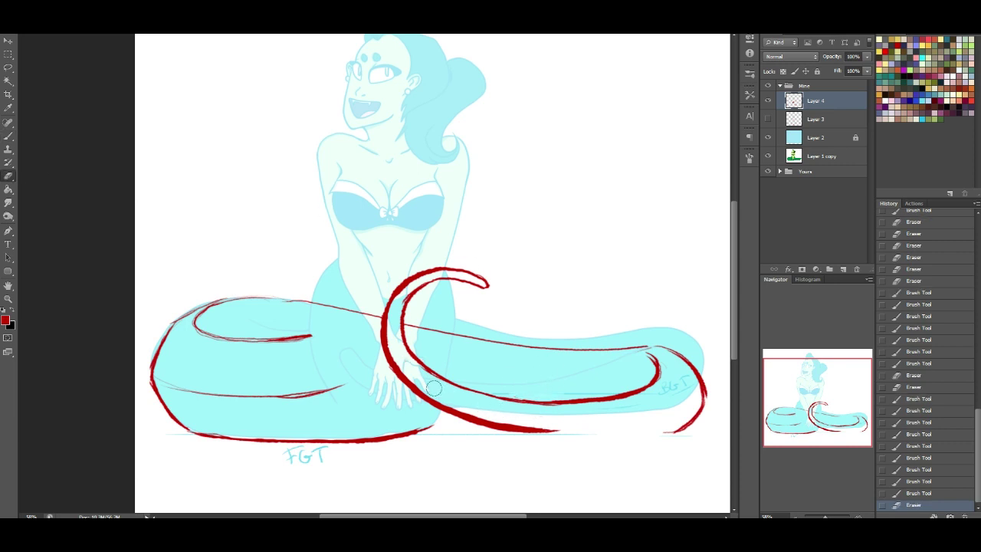
Brush the tail's bottom edge along the ground line to join the C-shaped contour with the rounded right-hand end.
{"action": "left_click_drag", "start_coordinate": [534, 416], "coordinate": [550, 427]}
{"action": "left_click", "coordinate": [8, 136]}
{"action": "mouse_move", "coordinate": [504, 430]}
{"action": "left_mouse_down"}
{"action": "mouse_move", "coordinate": [611, 444]}
{"action": "mouse_move", "coordinate": [507, 429]}
{"action": "mouse_move", "coordinate": [673, 431]}
{"action": "mouse_move", "coordinate": [647, 439]}
{"action": "mouse_move", "coordinate": [686, 431]}
{"action": "mouse_move", "coordinate": [646, 438]}
{"action": "mouse_move", "coordinate": [681, 415]}
{"action": "mouse_move", "coordinate": [678, 436]}
{"action": "mouse_move", "coordinate": [667, 436]}
{"action": "mouse_move", "coordinate": [688, 428]}
{"action": "mouse_move", "coordinate": [663, 433]}
{"action": "mouse_move", "coordinate": [699, 413]}
{"action": "left_mouse_up"}
{"action": "left_click_drag", "start_coordinate": [662, 434], "coordinate": [693, 417]}
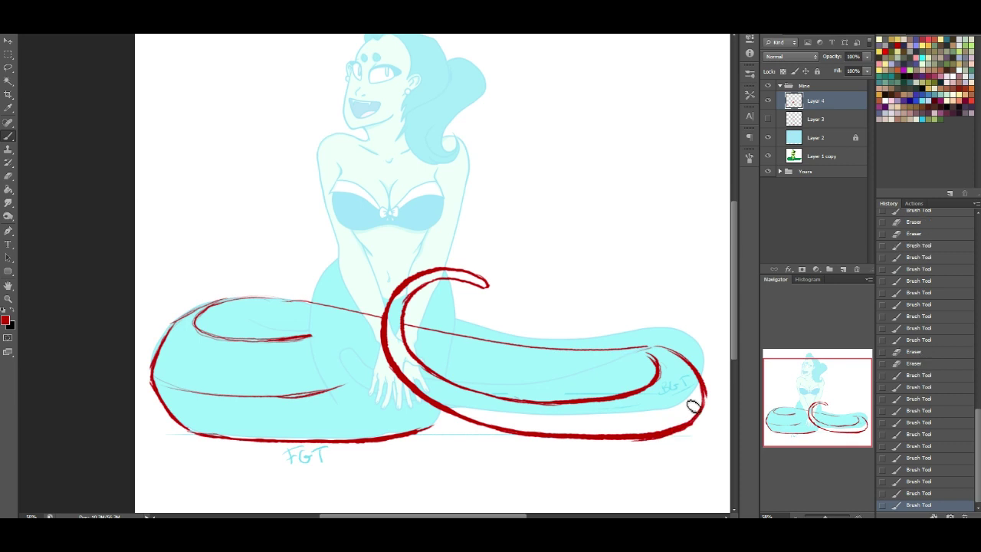
{"action": "left_click", "coordinate": [8, 175]}
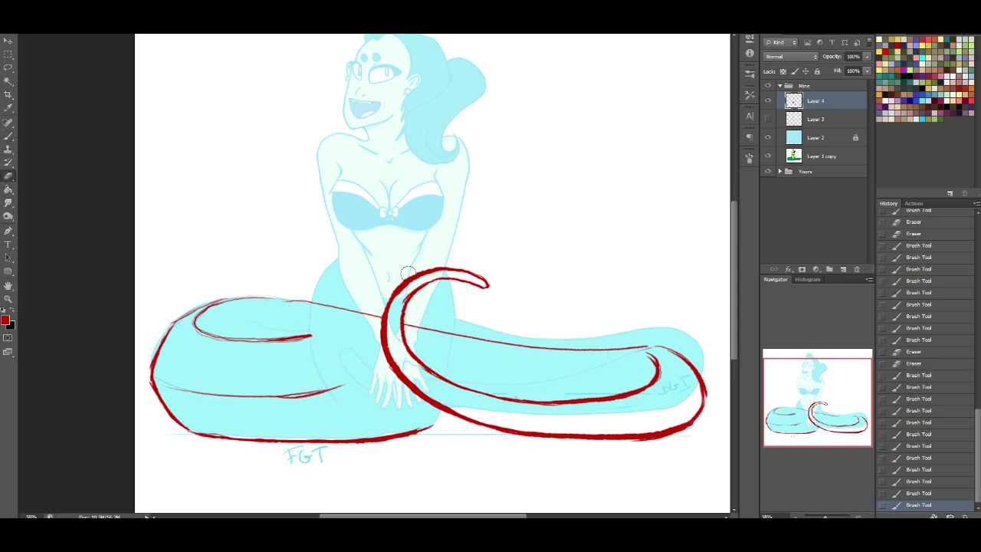
{"action": "left_click", "coordinate": [665, 417]}
Add a flat line just above the inner curve's lowest stretch and a second line along the upper tail contour.
{"action": "left_click", "coordinate": [8, 135]}
{"action": "mouse_move", "coordinate": [514, 406]}
{"action": "left_mouse_down"}
{"action": "mouse_move", "coordinate": [548, 402]}
{"action": "mouse_move", "coordinate": [525, 396]}
{"action": "mouse_move", "coordinate": [613, 396]}
{"action": "left_mouse_up"}
{"action": "left_click_drag", "start_coordinate": [501, 399], "coordinate": [622, 396]}
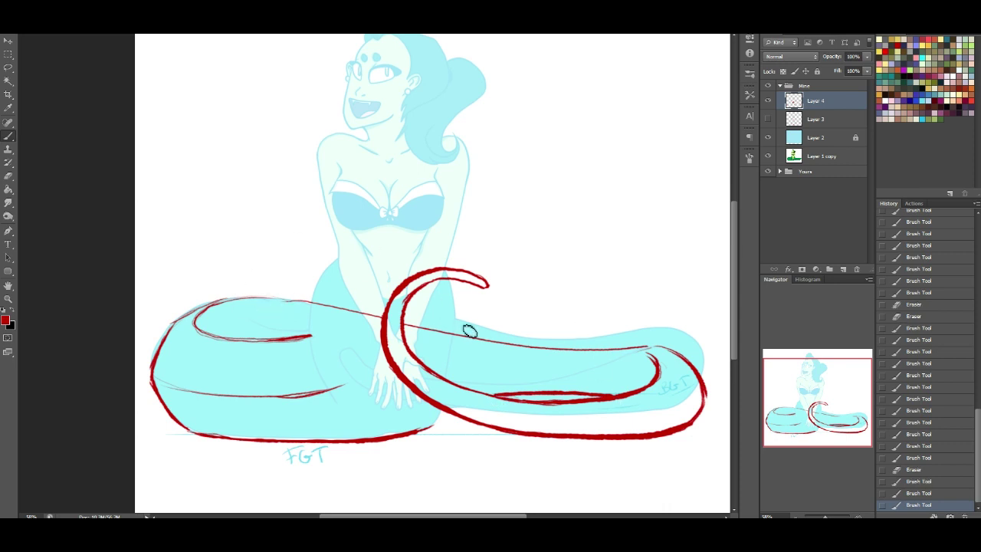
{"action": "left_click_drag", "start_coordinate": [404, 327], "coordinate": [499, 341]}
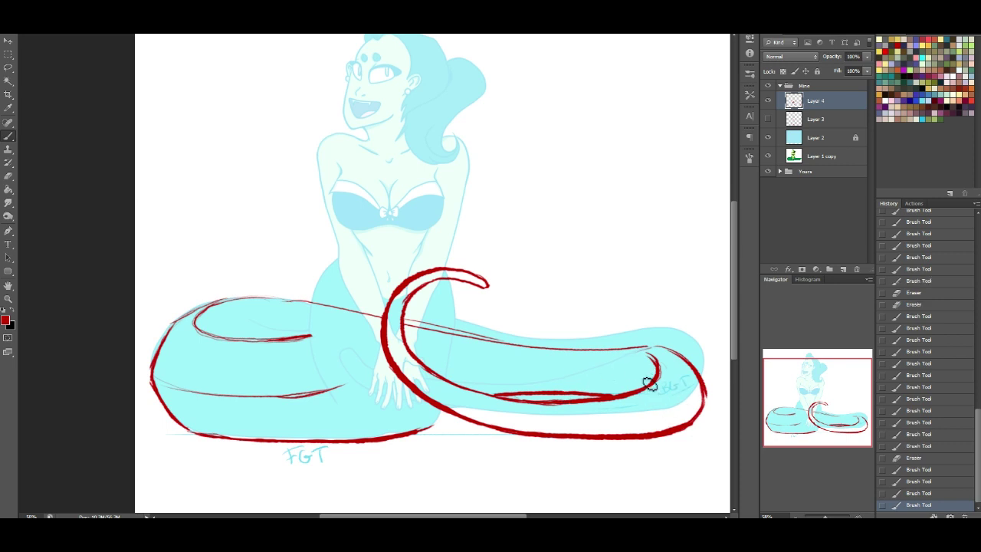
Thicken the upper contour at the top of the left-hand coil where it runs towards the hips.
{"action": "left_click_drag", "start_coordinate": [703, 398], "coordinate": [696, 417]}
{"action": "key", "text": "ctrl+z"}
{"action": "left_click_drag", "start_coordinate": [450, 319], "coordinate": [659, 351]}
{"action": "key", "text": "ctrl+z"}
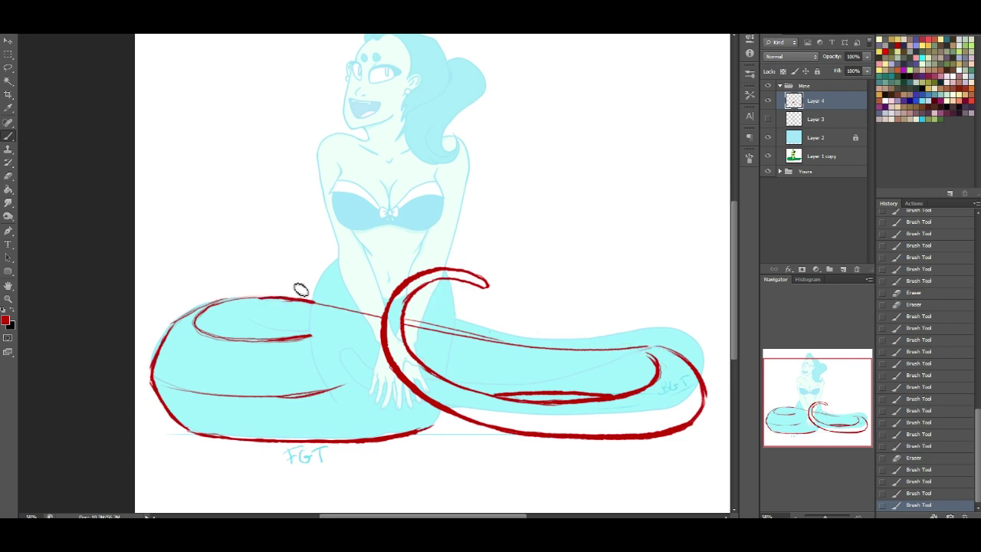
{"action": "left_click_drag", "start_coordinate": [279, 300], "coordinate": [320, 299]}
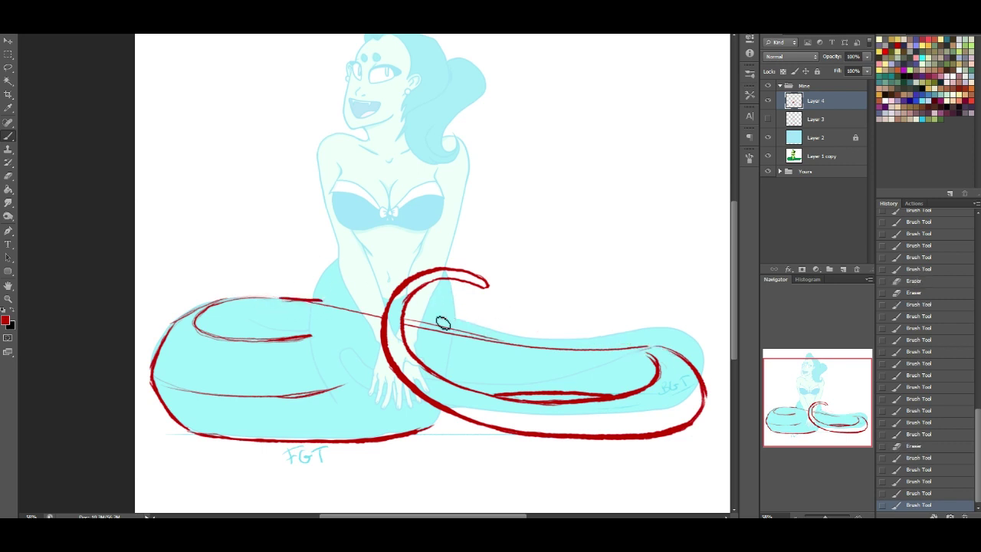
Brush a raised upper contour along the right-hand tail, running from the C-shaped curve to the rounded end.
{"action": "left_click_drag", "start_coordinate": [419, 310], "coordinate": [560, 352]}
{"action": "left_click_drag", "start_coordinate": [481, 324], "coordinate": [527, 335]}
{"action": "left_click_drag", "start_coordinate": [459, 319], "coordinate": [580, 340]}
{"action": "key", "text": "ctrl+z"}
{"action": "mouse_move", "coordinate": [473, 324]}
{"action": "left_mouse_down"}
{"action": "mouse_move", "coordinate": [620, 342]}
{"action": "mouse_move", "coordinate": [583, 341]}
{"action": "left_mouse_up"}
{"action": "key", "text": "ctrl+z"}
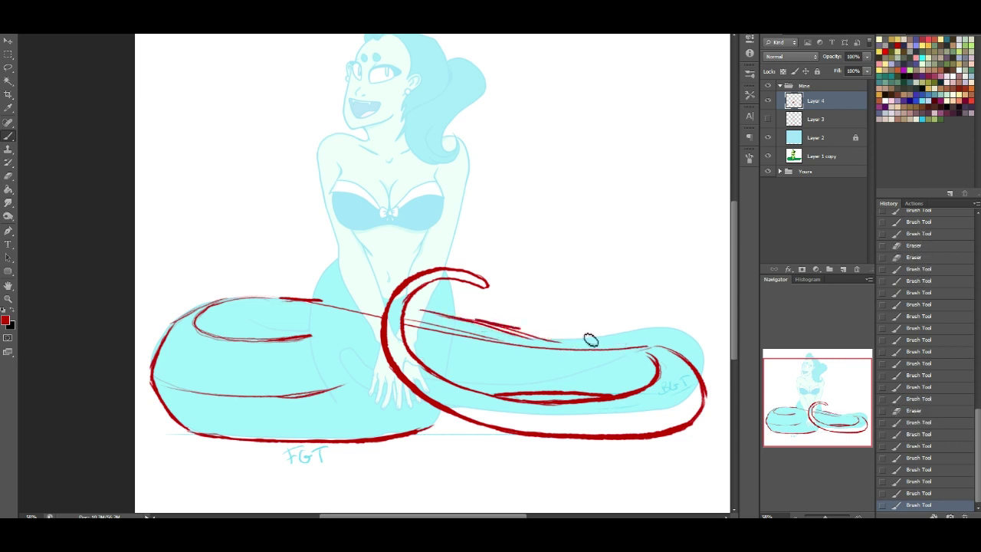
{"action": "key", "text": "ctrl+z"}
{"action": "mouse_move", "coordinate": [491, 324]}
{"action": "left_mouse_down"}
{"action": "mouse_move", "coordinate": [651, 344]}
{"action": "mouse_move", "coordinate": [687, 359]}
{"action": "left_mouse_up"}
{"action": "mouse_move", "coordinate": [492, 327]}
{"action": "left_mouse_down"}
{"action": "mouse_move", "coordinate": [642, 343]}
{"action": "mouse_move", "coordinate": [698, 365]}
{"action": "left_mouse_up"}
Erase the old, lower contour lines and the stray strokes around the middle of the tail's upper edge.
{"action": "left_click", "coordinate": [9, 178]}
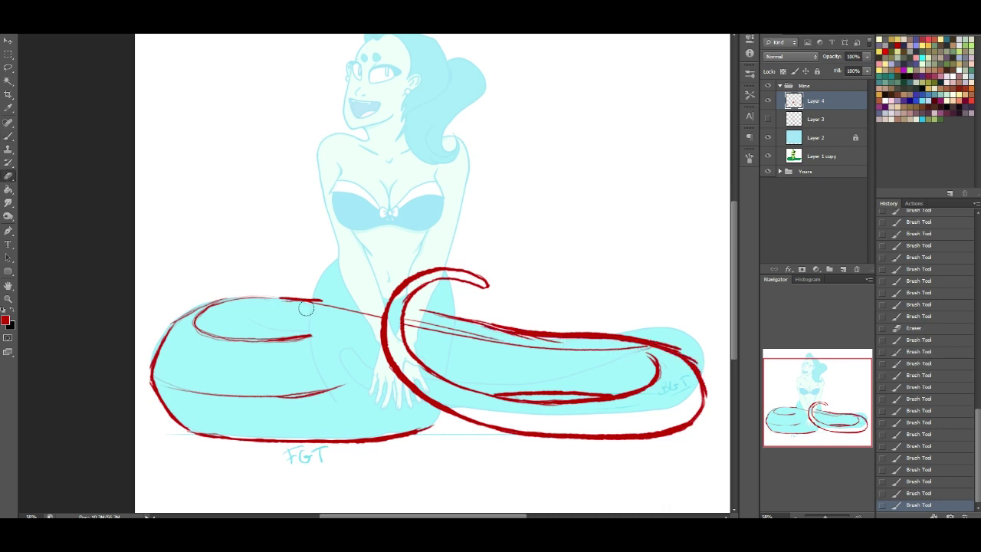
{"action": "left_click_drag", "start_coordinate": [406, 318], "coordinate": [564, 343]}
{"action": "mouse_move", "coordinate": [482, 328]}
{"action": "left_mouse_down"}
{"action": "mouse_move", "coordinate": [621, 344]}
{"action": "mouse_move", "coordinate": [568, 332]}
{"action": "mouse_move", "coordinate": [593, 386]}
{"action": "mouse_move", "coordinate": [673, 371]}
{"action": "left_mouse_up"}
Draw curved cross-contour lines down the front of the left-hand coil and over its top surface.
{"action": "left_click", "coordinate": [8, 135]}
{"action": "mouse_move", "coordinate": [249, 344]}
{"action": "left_mouse_down"}
{"action": "mouse_move", "coordinate": [207, 408]}
{"action": "mouse_move", "coordinate": [230, 435]}
{"action": "left_mouse_up"}
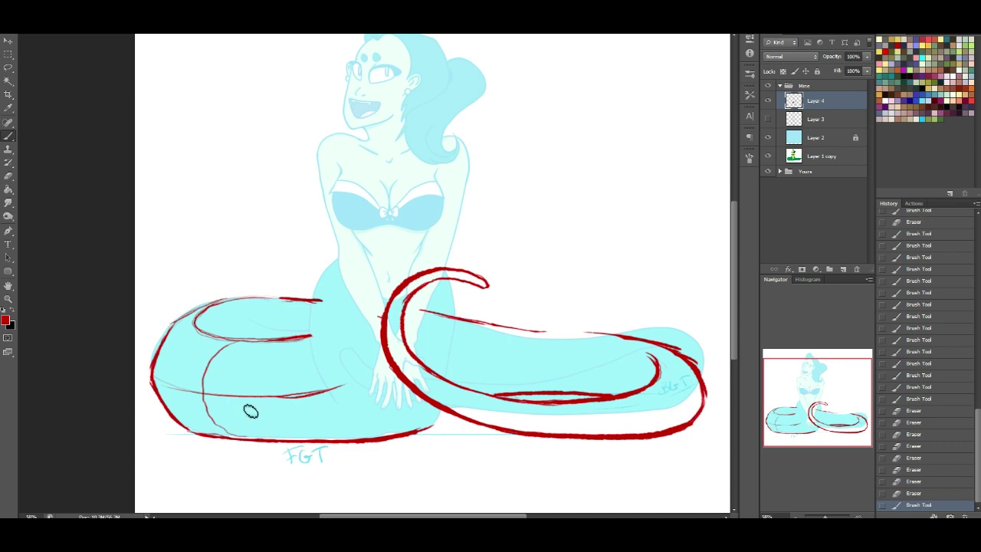
{"action": "key", "text": "ctrl+z"}
{"action": "mouse_move", "coordinate": [251, 343]}
{"action": "left_mouse_down"}
{"action": "mouse_move", "coordinate": [221, 357]}
{"action": "mouse_move", "coordinate": [210, 406]}
{"action": "mouse_move", "coordinate": [233, 435]}
{"action": "left_mouse_up"}
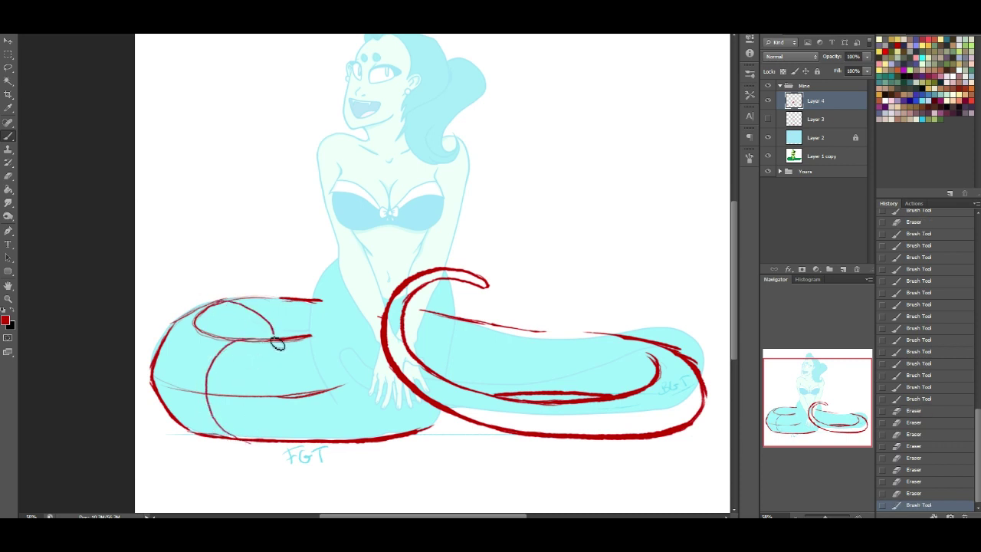
{"action": "left_click_drag", "start_coordinate": [278, 329], "coordinate": [282, 335]}
{"action": "key", "text": "ctrl+z"}
{"action": "left_click_drag", "start_coordinate": [232, 300], "coordinate": [276, 334]}
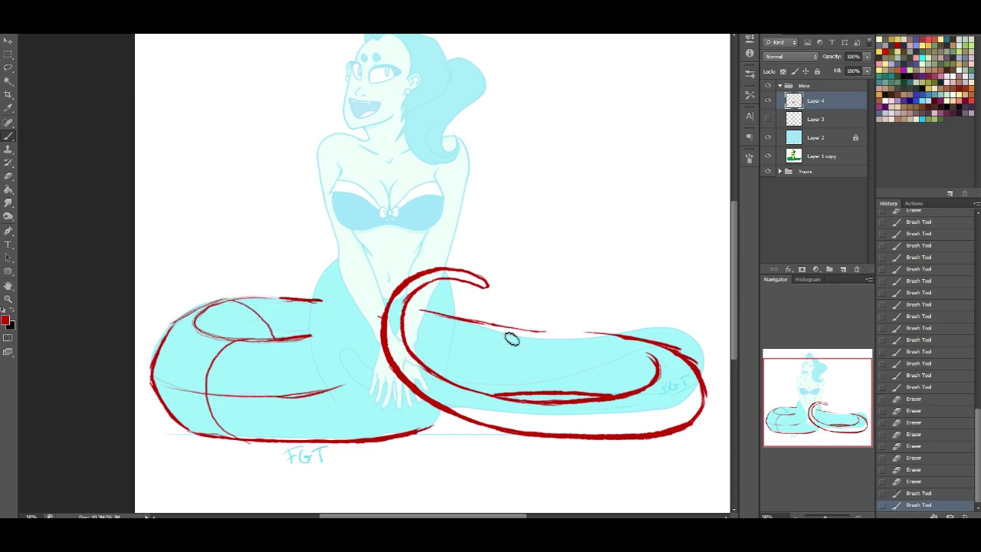
Brush over the gap in the tail's upper contour and extend the inner curve upwards at the right-hand end.
{"action": "left_click_drag", "start_coordinate": [431, 310], "coordinate": [494, 325]}
{"action": "left_click_drag", "start_coordinate": [429, 312], "coordinate": [602, 333]}
{"action": "mouse_move", "coordinate": [518, 327]}
{"action": "left_mouse_down"}
{"action": "mouse_move", "coordinate": [617, 335]}
{"action": "mouse_move", "coordinate": [581, 331]}
{"action": "left_mouse_up"}
{"action": "mouse_move", "coordinate": [635, 347]}
{"action": "left_mouse_down"}
{"action": "mouse_move", "coordinate": [665, 378]}
{"action": "mouse_move", "coordinate": [649, 398]}
{"action": "left_mouse_up"}
{"action": "left_click_drag", "start_coordinate": [431, 313], "coordinate": [576, 332]}
{"action": "key", "text": "ctrl+z"}
{"action": "mouse_move", "coordinate": [479, 323]}
{"action": "left_mouse_down"}
{"action": "mouse_move", "coordinate": [583, 332]}
{"action": "mouse_move", "coordinate": [553, 330]}
{"action": "mouse_move", "coordinate": [563, 330]}
{"action": "left_mouse_up"}
{"action": "left_click_drag", "start_coordinate": [574, 331], "coordinate": [637, 333]}
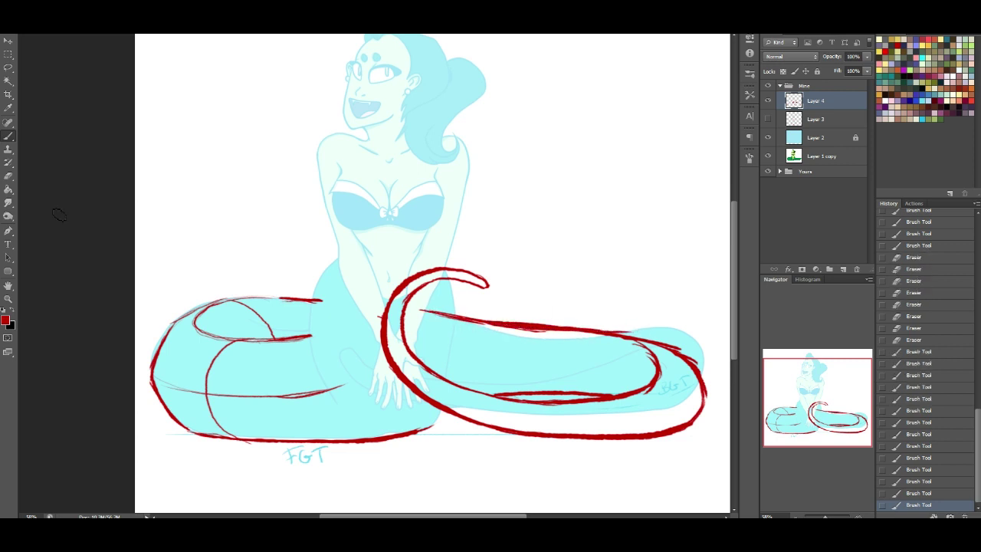
Thin the tail's upper contour by erasing along both of its edges, and brush it back in towards the rounded end.
{"action": "left_click", "coordinate": [8, 177]}
{"action": "left_click_drag", "start_coordinate": [561, 333], "coordinate": [510, 329]}
{"action": "left_click_drag", "start_coordinate": [499, 328], "coordinate": [483, 324]}
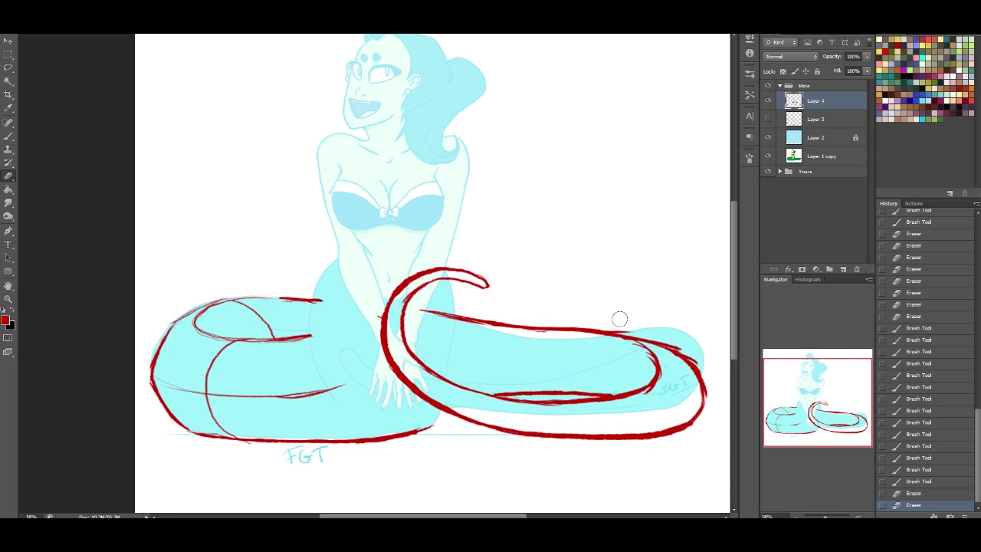
{"action": "left_click_drag", "start_coordinate": [623, 316], "coordinate": [634, 320]}
{"action": "mouse_move", "coordinate": [532, 313]}
{"action": "left_mouse_down"}
{"action": "mouse_move", "coordinate": [636, 322]}
{"action": "mouse_move", "coordinate": [535, 315]}
{"action": "mouse_move", "coordinate": [641, 325]}
{"action": "left_mouse_up"}
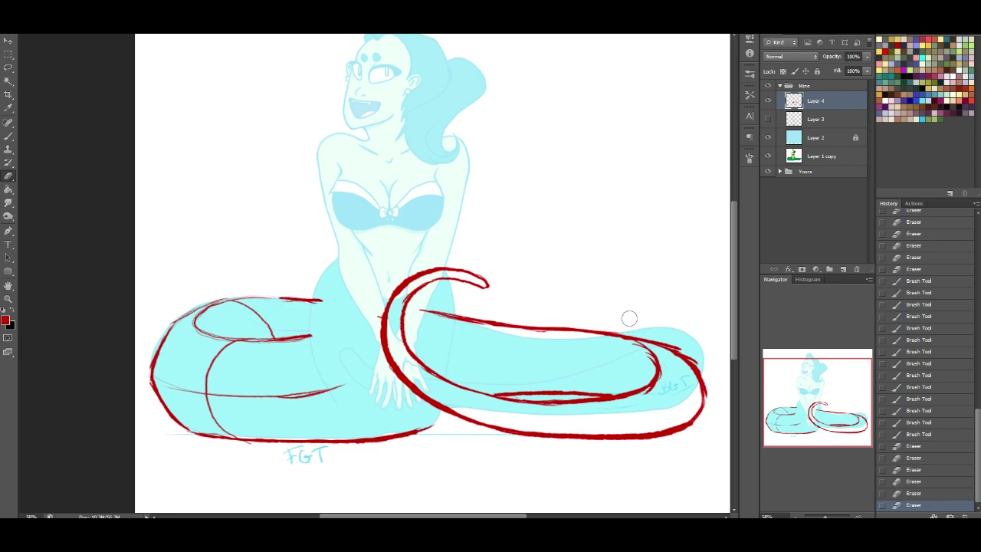
{"action": "left_click_drag", "start_coordinate": [581, 329], "coordinate": [558, 330]}
{"action": "left_click_drag", "start_coordinate": [553, 329], "coordinate": [534, 328]}
{"action": "left_click", "coordinate": [10, 138]}
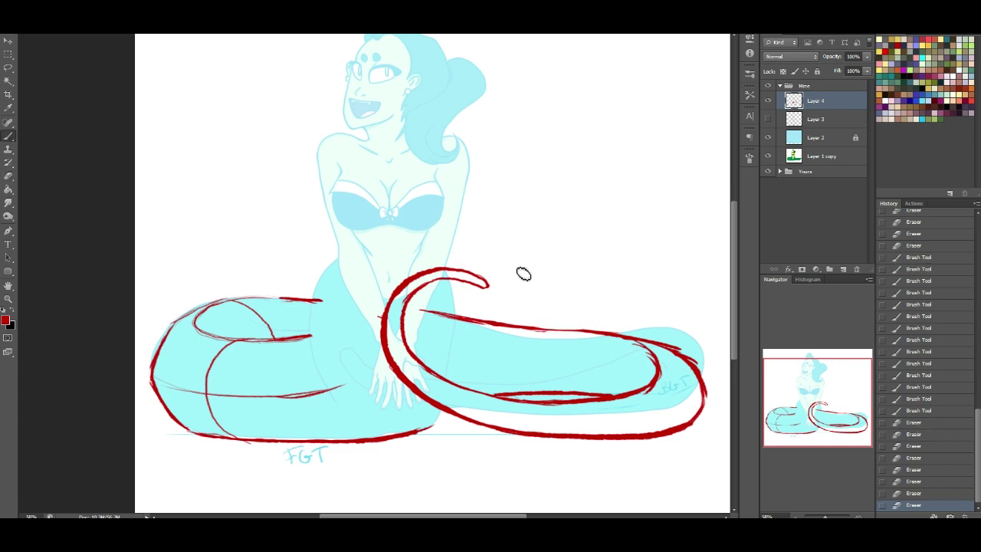
{"action": "mouse_move", "coordinate": [526, 328]}
{"action": "left_mouse_down"}
{"action": "mouse_move", "coordinate": [663, 346]}
{"action": "mouse_move", "coordinate": [594, 340]}
{"action": "mouse_move", "coordinate": [672, 350]}
{"action": "mouse_move", "coordinate": [617, 342]}
{"action": "mouse_move", "coordinate": [682, 365]}
{"action": "left_mouse_up"}
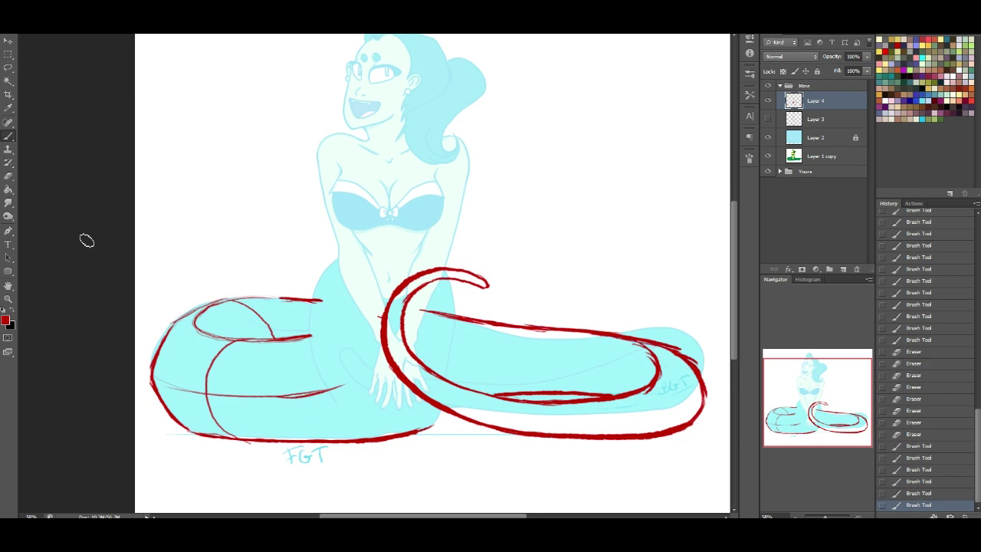
Erase the inner curve's hook at the tail's right-hand bend, together with the faded lettering beside it.
{"action": "left_click", "coordinate": [8, 179]}
{"action": "left_click_drag", "start_coordinate": [646, 360], "coordinate": [653, 362]}
{"action": "mouse_move", "coordinate": [596, 346]}
{"action": "left_mouse_down"}
{"action": "mouse_move", "coordinate": [662, 360]}
{"action": "mouse_move", "coordinate": [644, 349]}
{"action": "mouse_move", "coordinate": [676, 378]}
{"action": "mouse_move", "coordinate": [650, 348]}
{"action": "mouse_move", "coordinate": [678, 377]}
{"action": "mouse_move", "coordinate": [649, 347]}
{"action": "mouse_move", "coordinate": [684, 372]}
{"action": "left_mouse_up"}
{"action": "mouse_move", "coordinate": [683, 372]}
{"action": "left_mouse_down"}
{"action": "mouse_move", "coordinate": [693, 392]}
{"action": "mouse_move", "coordinate": [682, 398]}
{"action": "left_mouse_up"}
{"action": "key", "text": "b"}
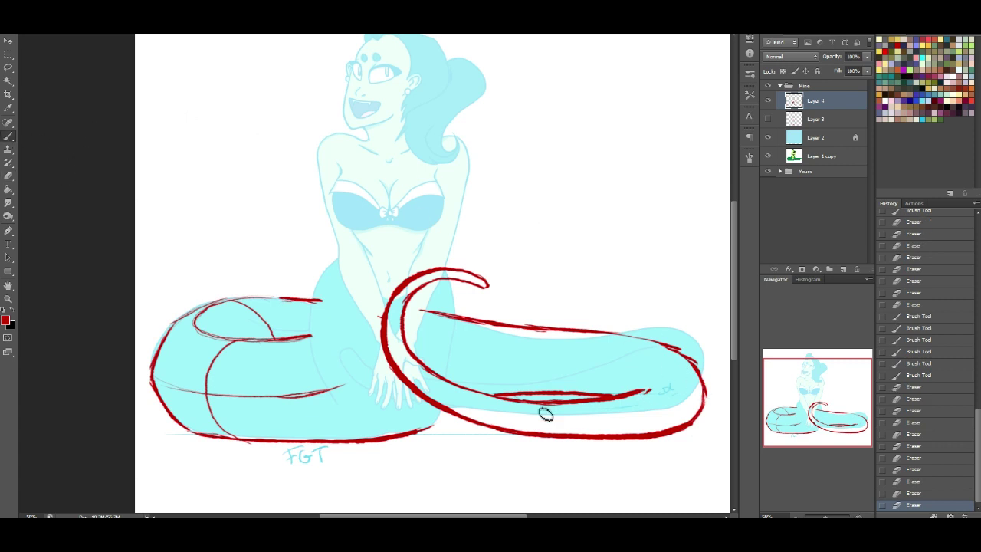
Brush a wider inner curve around the right-hand bend and a smaller hook at the end of the flat line.
{"action": "left_click_drag", "start_coordinate": [559, 409], "coordinate": [661, 392]}
{"action": "left_click_drag", "start_coordinate": [648, 397], "coordinate": [674, 374]}
{"action": "mouse_move", "coordinate": [633, 341]}
{"action": "left_mouse_down"}
{"action": "mouse_move", "coordinate": [679, 376]}
{"action": "mouse_move", "coordinate": [649, 392]}
{"action": "mouse_move", "coordinate": [674, 360]}
{"action": "left_mouse_up"}
{"action": "mouse_move", "coordinate": [617, 400]}
{"action": "left_mouse_down"}
{"action": "mouse_move", "coordinate": [625, 383]}
{"action": "mouse_move", "coordinate": [631, 390]}
{"action": "left_mouse_up"}
{"action": "mouse_move", "coordinate": [605, 358]}
{"action": "left_mouse_down"}
{"action": "mouse_move", "coordinate": [630, 386]}
{"action": "mouse_move", "coordinate": [621, 389]}
{"action": "left_mouse_up"}
Choose a different eraser tip and trim the heavy strokes of the wider inner curve and the smaller hook.
{"action": "left_click", "coordinate": [11, 177]}
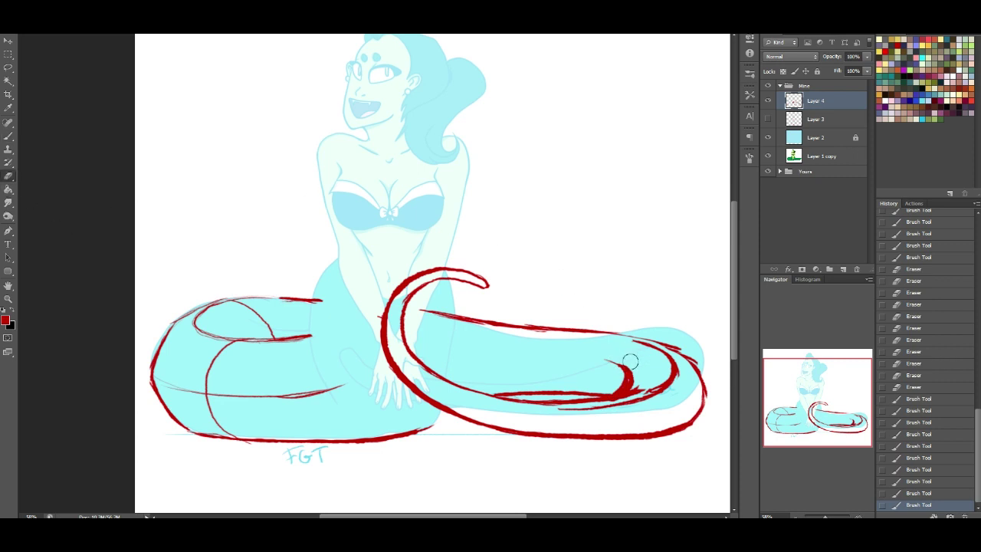
{"action": "left_click", "coordinate": [36, 20]}
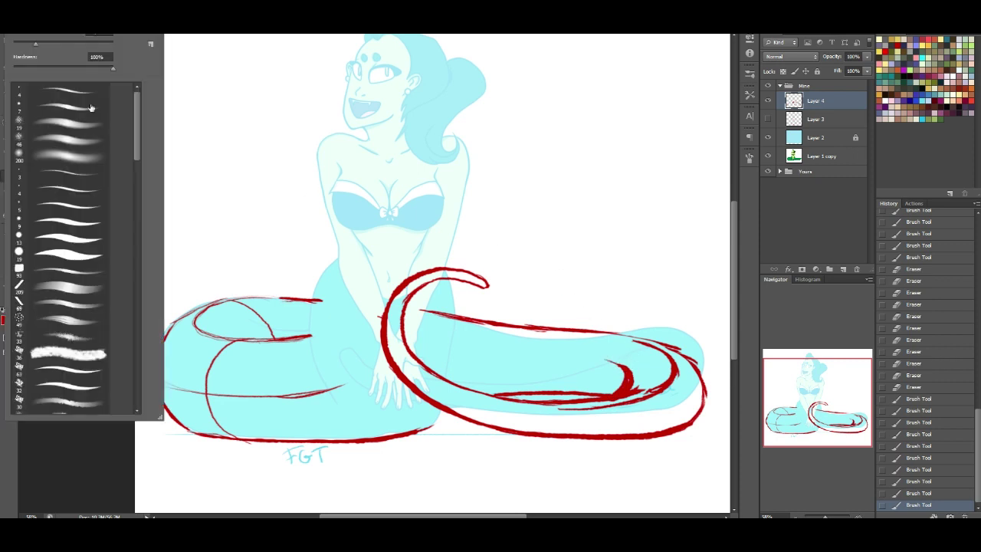
{"action": "scroll", "coordinate": [132, 385], "scroll_direction": "down", "scroll_amount": 10}
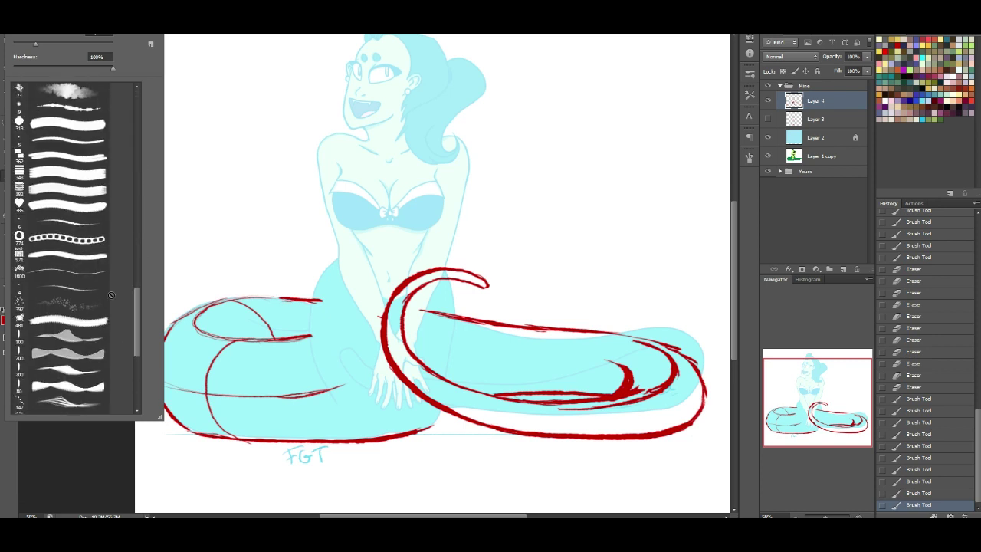
{"action": "left_click", "coordinate": [571, 212]}
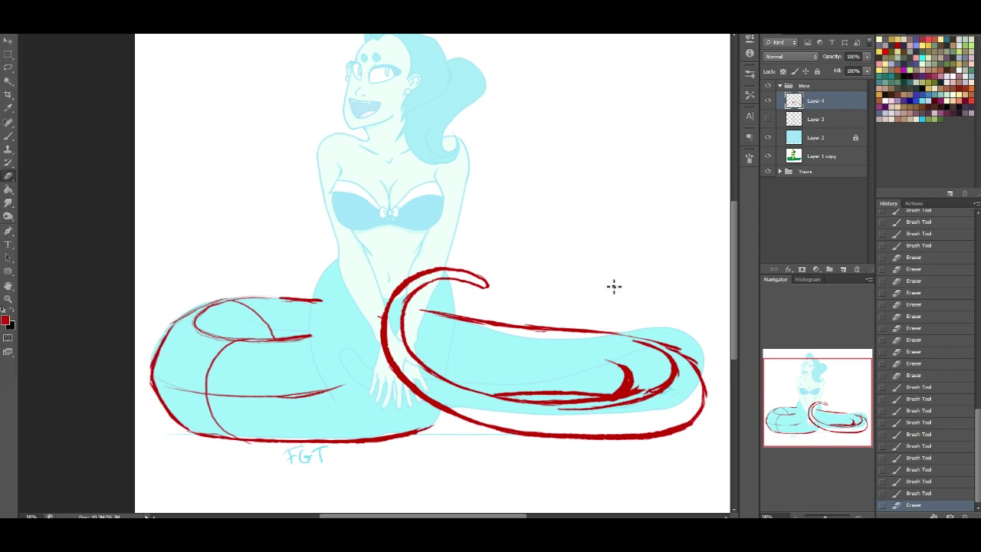
{"action": "mouse_move", "coordinate": [627, 374]}
{"action": "left_mouse_down"}
{"action": "mouse_move", "coordinate": [628, 400]}
{"action": "mouse_move", "coordinate": [619, 401]}
{"action": "mouse_move", "coordinate": [642, 394]}
{"action": "mouse_move", "coordinate": [642, 375]}
{"action": "mouse_move", "coordinate": [619, 400]}
{"action": "mouse_move", "coordinate": [639, 377]}
{"action": "mouse_move", "coordinate": [635, 396]}
{"action": "mouse_move", "coordinate": [667, 385]}
{"action": "mouse_move", "coordinate": [682, 356]}
{"action": "mouse_move", "coordinate": [695, 379]}
{"action": "mouse_move", "coordinate": [705, 374]}
{"action": "mouse_move", "coordinate": [706, 387]}
{"action": "mouse_move", "coordinate": [630, 342]}
{"action": "mouse_move", "coordinate": [677, 364]}
{"action": "mouse_move", "coordinate": [665, 392]}
{"action": "left_mouse_up"}
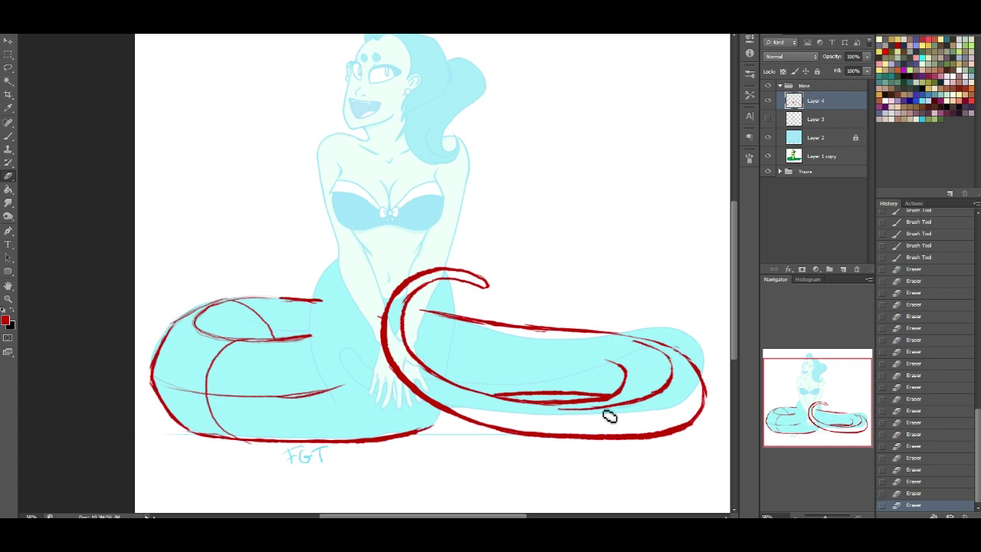
{"action": "left_click_drag", "start_coordinate": [630, 410], "coordinate": [614, 412]}
{"action": "left_click_drag", "start_coordinate": [631, 407], "coordinate": [649, 401]}
{"action": "left_click_drag", "start_coordinate": [707, 372], "coordinate": [694, 358]}
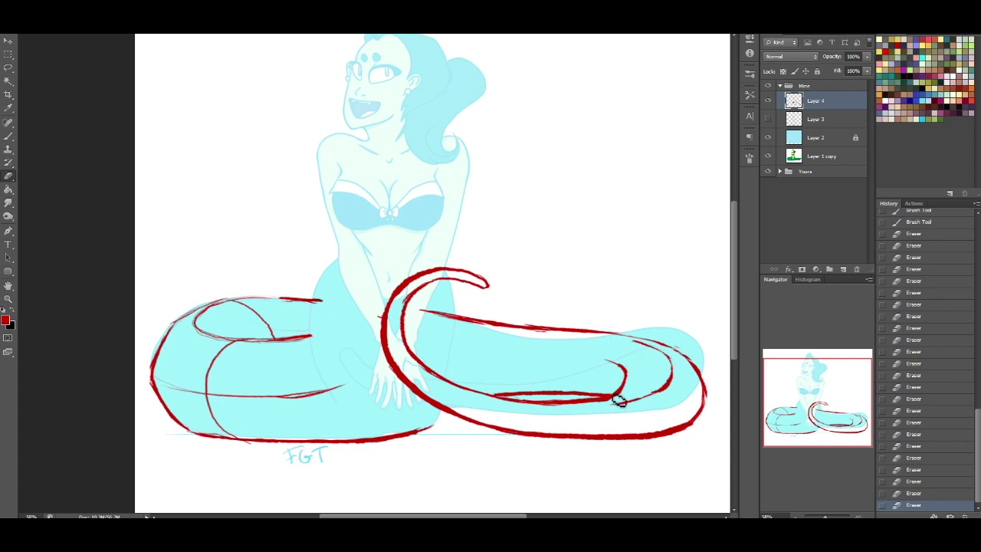
{"action": "left_click_drag", "start_coordinate": [611, 406], "coordinate": [628, 383]}
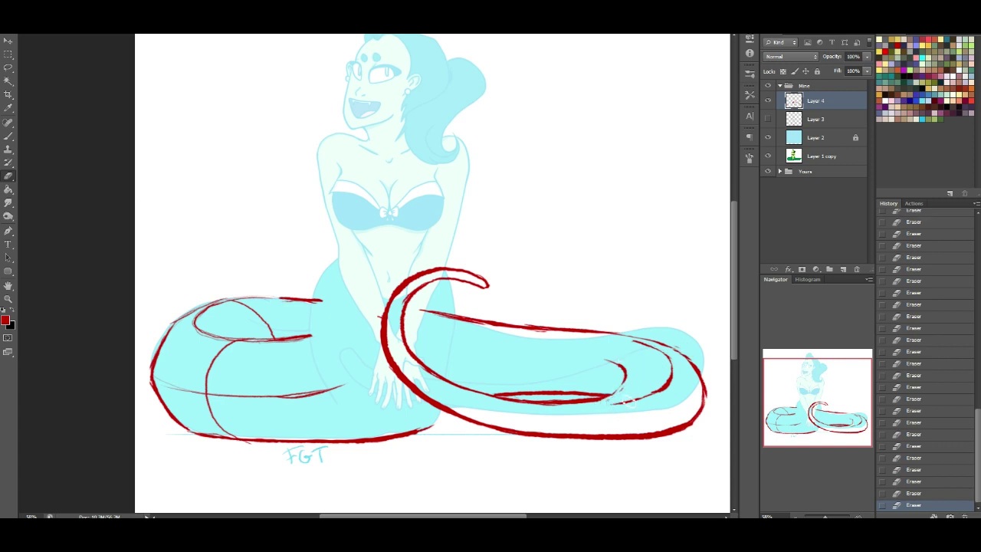
Lasso the tail's rounded right-hand end, squeeze it narrower horizontally with Free Transform, and deselect it.
{"action": "left_click", "coordinate": [8, 67]}
{"action": "mouse_move", "coordinate": [631, 343]}
{"action": "left_mouse_down"}
{"action": "mouse_move", "coordinate": [666, 468]}
{"action": "mouse_move", "coordinate": [606, 427]}
{"action": "left_mouse_up"}
{"action": "left_click_drag", "start_coordinate": [651, 347], "coordinate": [648, 345]}
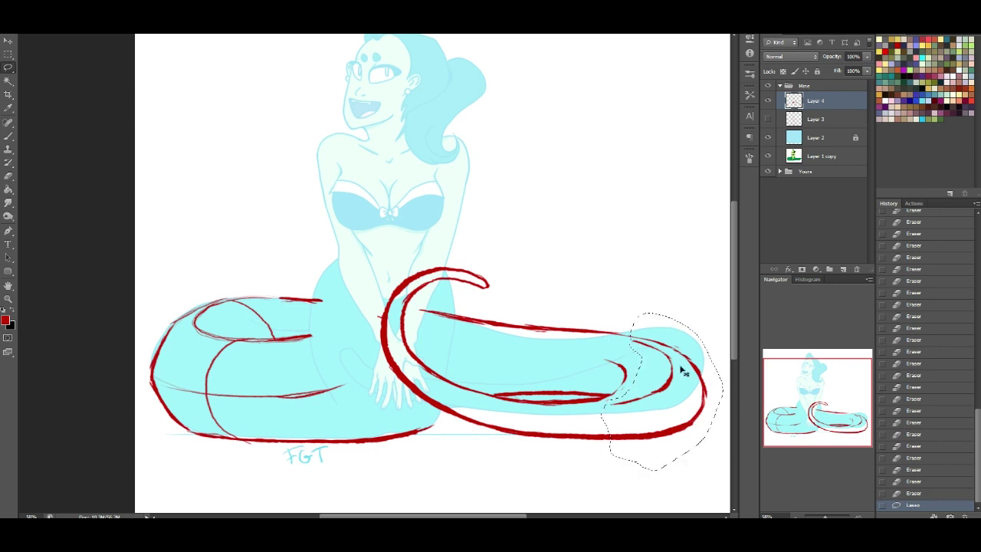
{"action": "key", "text": "ctrl+t"}
{"action": "left_click_drag", "start_coordinate": [720, 392], "coordinate": [700, 395]}
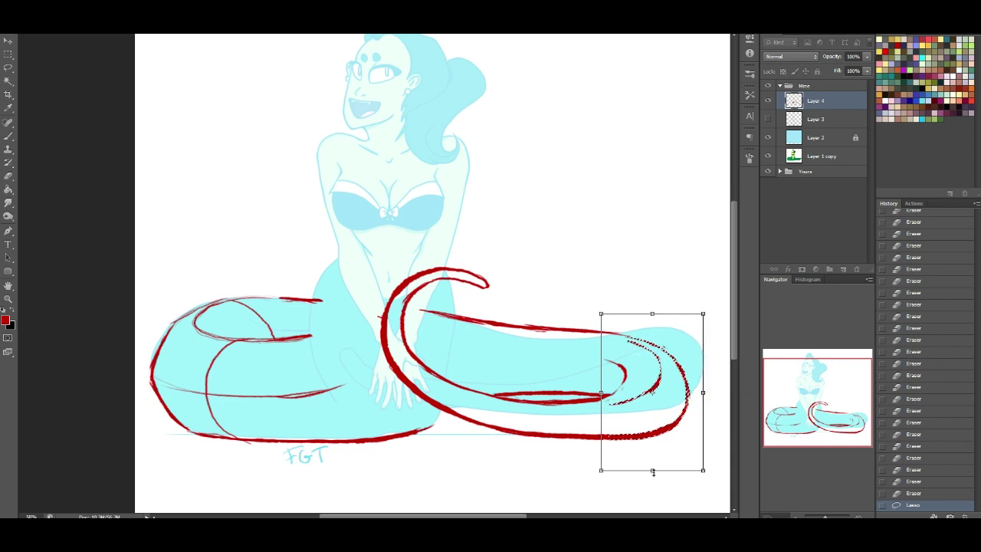
{"action": "key", "text": "Return"}
{"action": "key", "text": "ctrl+d"}
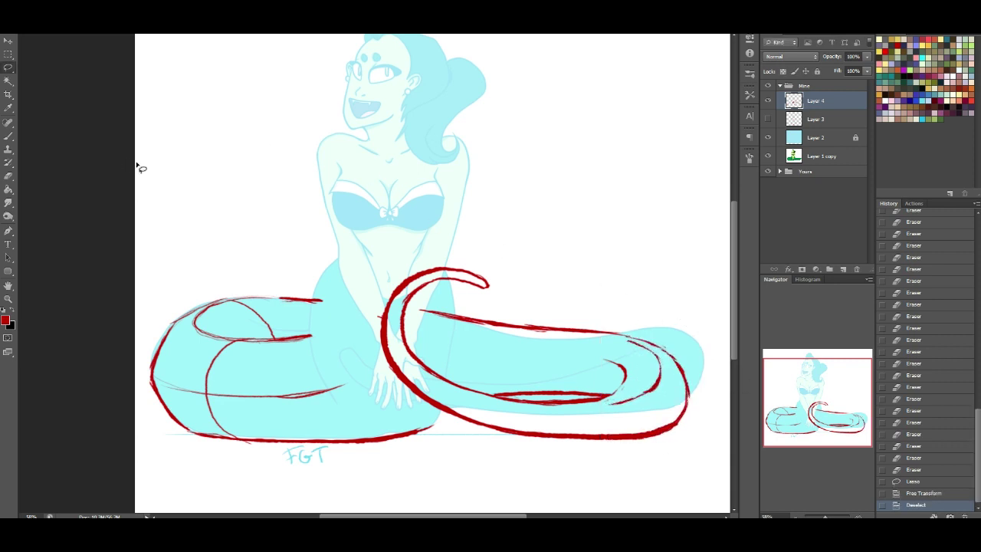
Thicken the outer contour at the lower corner of the tail's rounded right-hand end.
{"action": "key", "text": "b"}
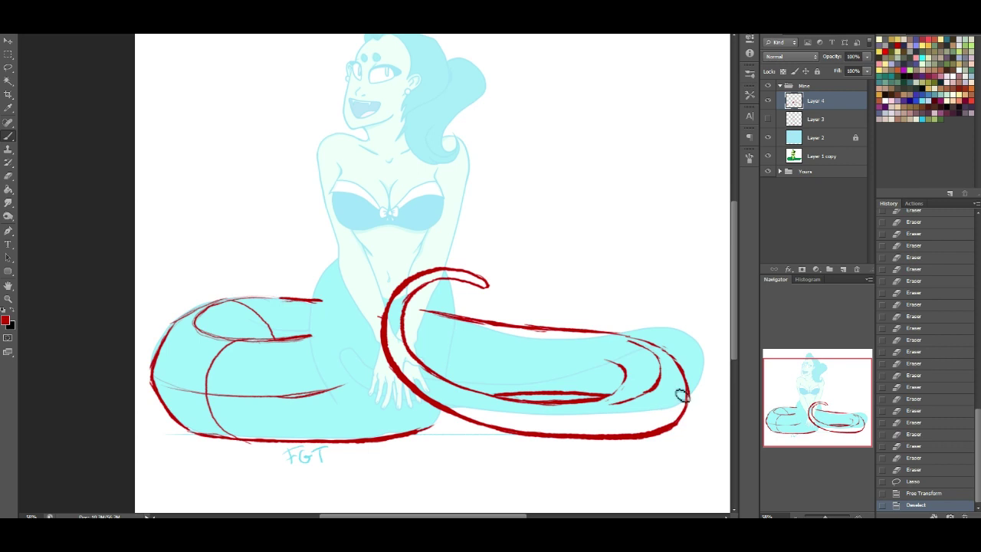
{"action": "left_click_drag", "start_coordinate": [689, 383], "coordinate": [667, 421]}
{"action": "left_click_drag", "start_coordinate": [695, 388], "coordinate": [632, 438]}
{"action": "mouse_move", "coordinate": [679, 406]}
{"action": "left_mouse_down"}
{"action": "mouse_move", "coordinate": [661, 429]}
{"action": "mouse_move", "coordinate": [630, 437]}
{"action": "mouse_move", "coordinate": [665, 426]}
{"action": "left_mouse_up"}
{"action": "mouse_move", "coordinate": [669, 424]}
{"action": "left_mouse_down"}
{"action": "mouse_move", "coordinate": [622, 437]}
{"action": "mouse_move", "coordinate": [646, 429]}
{"action": "left_mouse_up"}
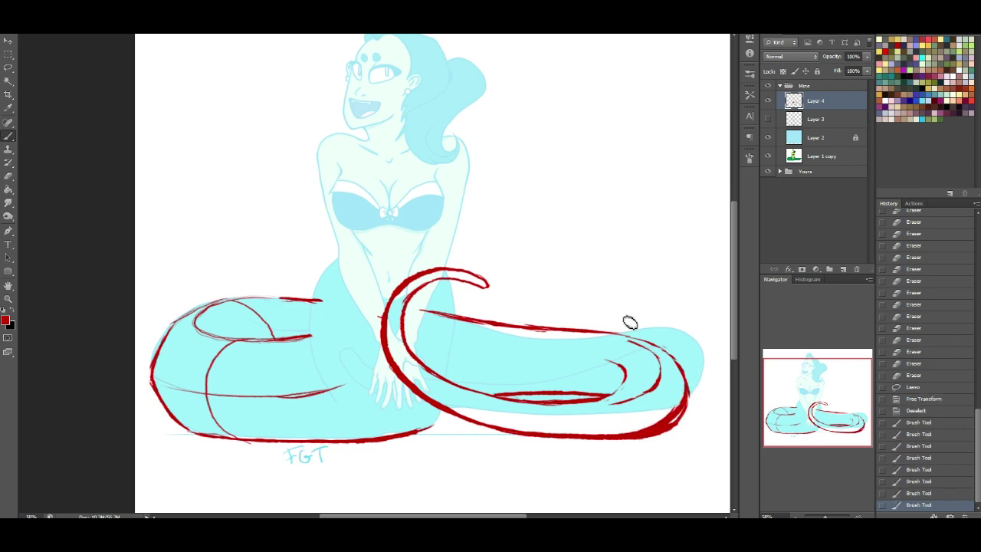
Erase the outside of the thickened lower corner to reshape it, and remove most of the small inner hook.
{"action": "left_click", "coordinate": [9, 177]}
{"action": "mouse_move", "coordinate": [690, 389]}
{"action": "left_mouse_down"}
{"action": "mouse_move", "coordinate": [674, 433]}
{"action": "mouse_move", "coordinate": [645, 449]}
{"action": "left_mouse_up"}
{"action": "left_click_drag", "start_coordinate": [674, 433], "coordinate": [639, 445]}
{"action": "mouse_move", "coordinate": [606, 360]}
{"action": "left_mouse_down"}
{"action": "mouse_move", "coordinate": [638, 373]}
{"action": "mouse_move", "coordinate": [625, 373]}
{"action": "mouse_move", "coordinate": [628, 396]}
{"action": "left_mouse_up"}
{"action": "left_click_drag", "start_coordinate": [689, 408], "coordinate": [687, 420]}
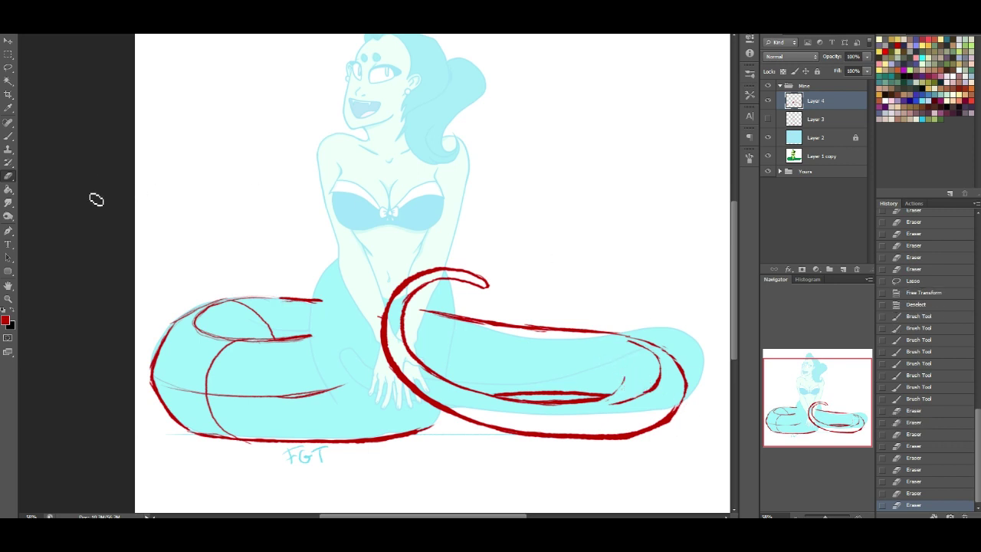
Draw cross-contour lines around the right-hand bend and down the rear tail section, and redraw the small inner fold line.
{"action": "left_click", "coordinate": [8, 135]}
{"action": "mouse_move", "coordinate": [655, 395]}
{"action": "left_mouse_down"}
{"action": "mouse_move", "coordinate": [686, 380]}
{"action": "mouse_move", "coordinate": [639, 381]}
{"action": "mouse_move", "coordinate": [615, 396]}
{"action": "mouse_move", "coordinate": [638, 363]}
{"action": "left_mouse_up"}
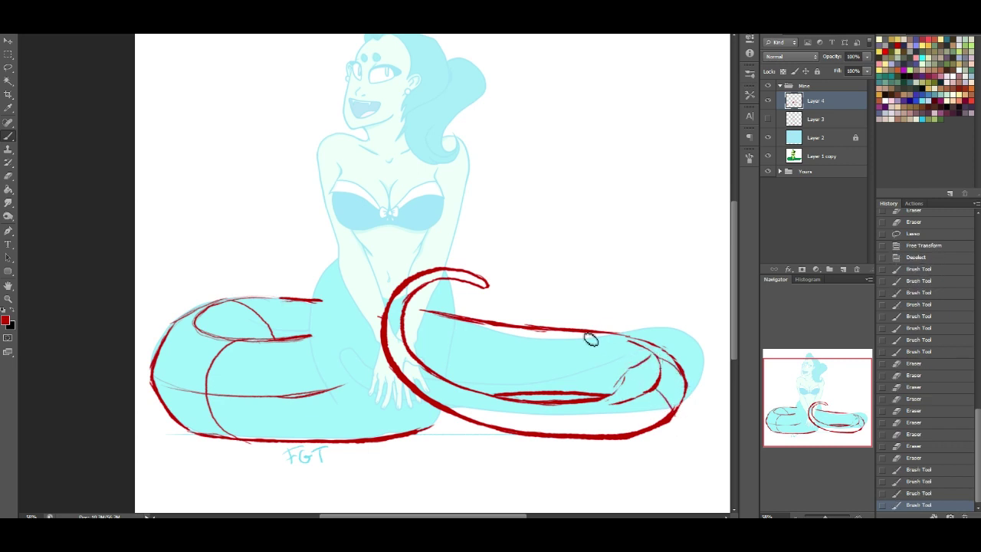
{"action": "mouse_move", "coordinate": [589, 338]}
{"action": "left_mouse_down"}
{"action": "mouse_move", "coordinate": [567, 387]}
{"action": "mouse_move", "coordinate": [580, 397]}
{"action": "left_mouse_up"}
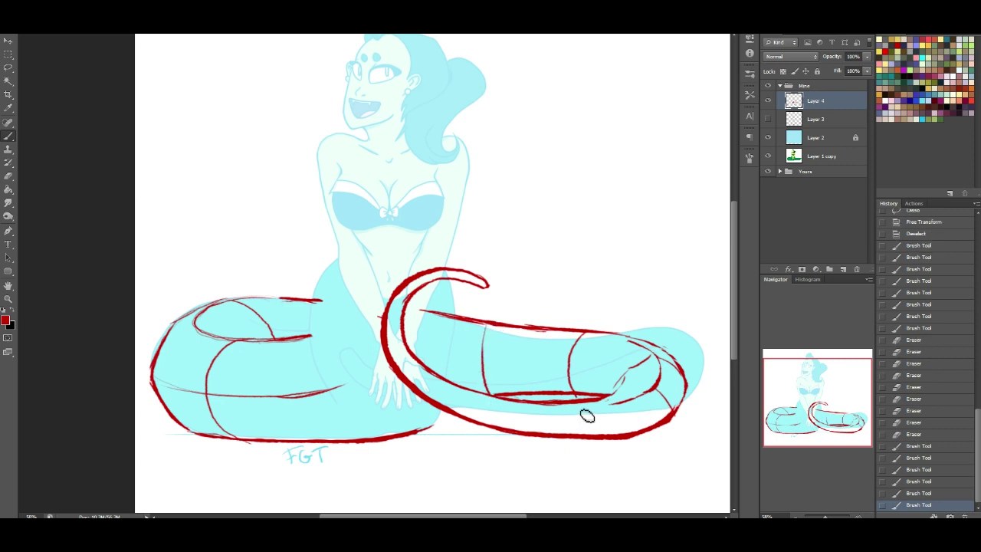
{"action": "mouse_move", "coordinate": [605, 396]}
{"action": "left_mouse_down"}
{"action": "mouse_move", "coordinate": [621, 372]}
{"action": "mouse_move", "coordinate": [591, 405]}
{"action": "left_mouse_up"}
{"action": "key", "text": "ctrl+z"}
{"action": "left_click_drag", "start_coordinate": [650, 393], "coordinate": [609, 380]}
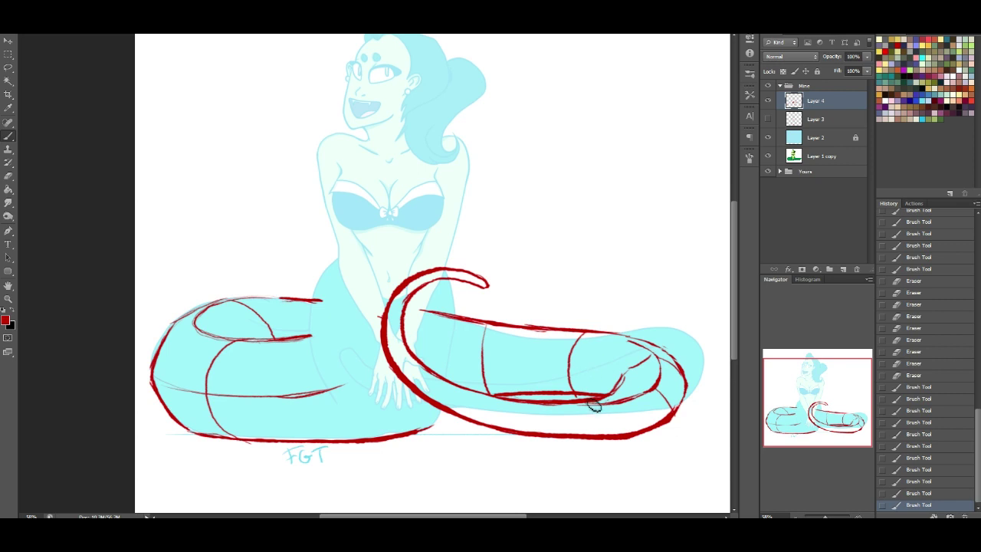
Draw cross-section ellipses and short cross lines along the front tail section, up to its curled tip.
{"action": "left_click_drag", "start_coordinate": [563, 408], "coordinate": [587, 442]}
{"action": "mouse_move", "coordinate": [508, 431]}
{"action": "left_mouse_down"}
{"action": "mouse_move", "coordinate": [523, 412]}
{"action": "mouse_move", "coordinate": [516, 435]}
{"action": "left_mouse_up"}
{"action": "key", "text": "ctrl+z"}
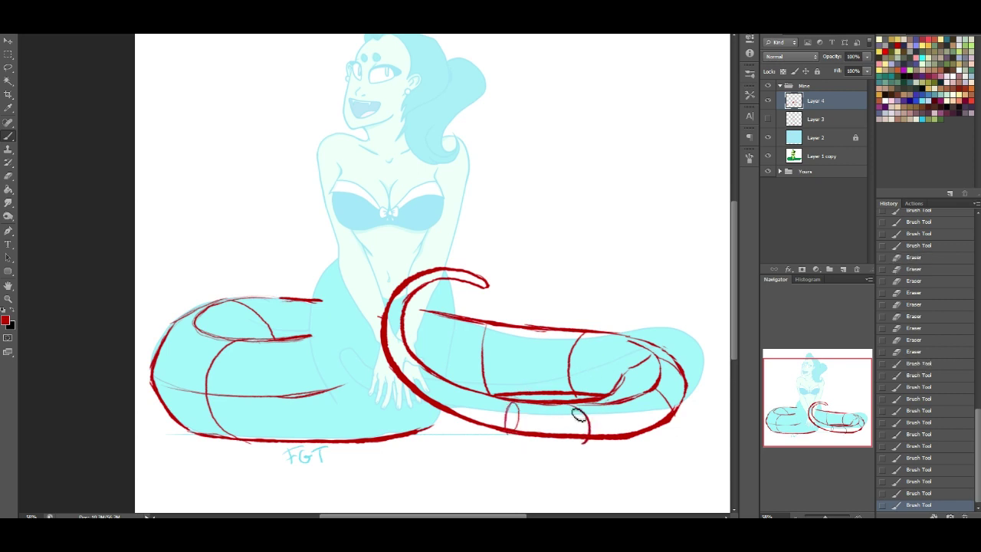
{"action": "left_click_drag", "start_coordinate": [567, 408], "coordinate": [584, 432]}
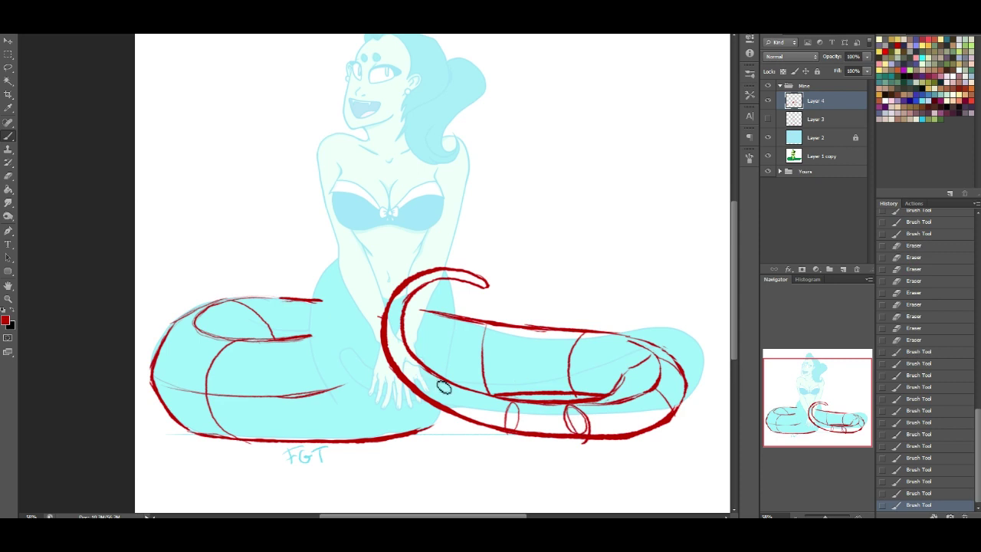
{"action": "left_click_drag", "start_coordinate": [441, 383], "coordinate": [430, 392]}
{"action": "left_click_drag", "start_coordinate": [403, 338], "coordinate": [388, 344]}
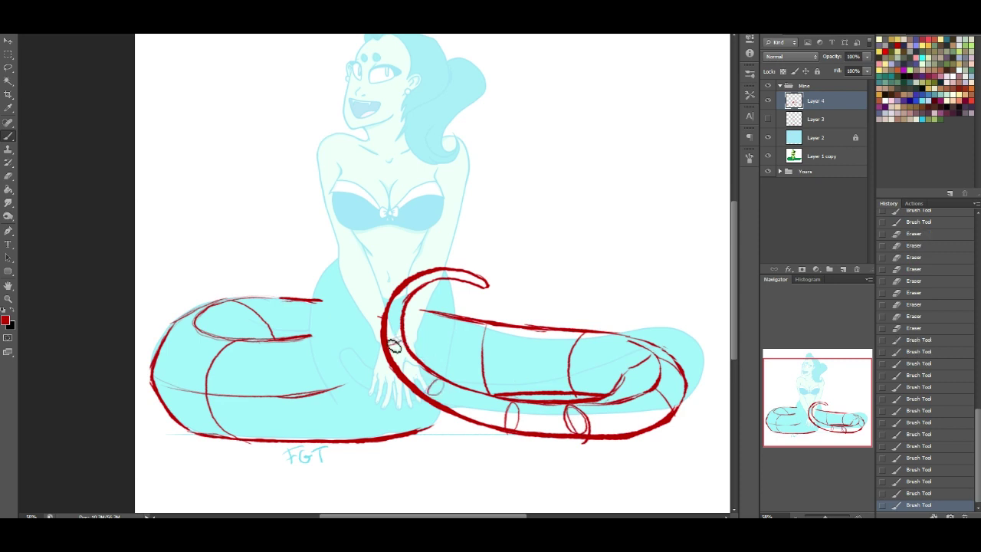
{"action": "left_click_drag", "start_coordinate": [413, 296], "coordinate": [453, 278]}
Close the two cross-contour lines on the rear tail section into upright ellipses.
{"action": "left_click_drag", "start_coordinate": [485, 323], "coordinate": [492, 390]}
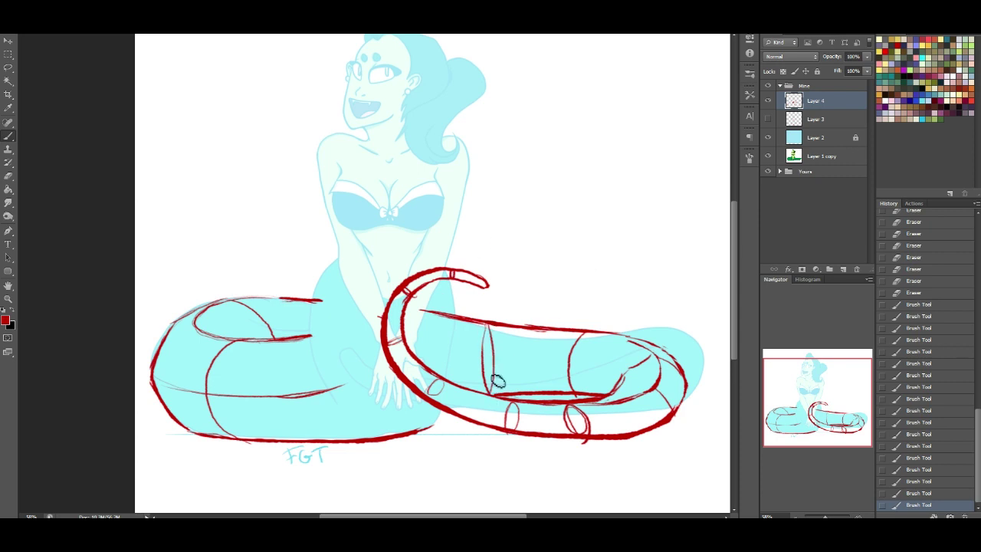
{"action": "left_click_drag", "start_coordinate": [580, 390], "coordinate": [583, 350]}
{"action": "key", "text": "ctrl+z"}
{"action": "mouse_move", "coordinate": [577, 391]}
{"action": "left_mouse_down"}
{"action": "mouse_move", "coordinate": [591, 358]}
{"action": "mouse_move", "coordinate": [584, 337]}
{"action": "mouse_move", "coordinate": [571, 379]}
{"action": "mouse_move", "coordinate": [587, 394]}
{"action": "mouse_move", "coordinate": [590, 343]}
{"action": "left_mouse_up"}
{"action": "key", "text": "ctrl+z"}
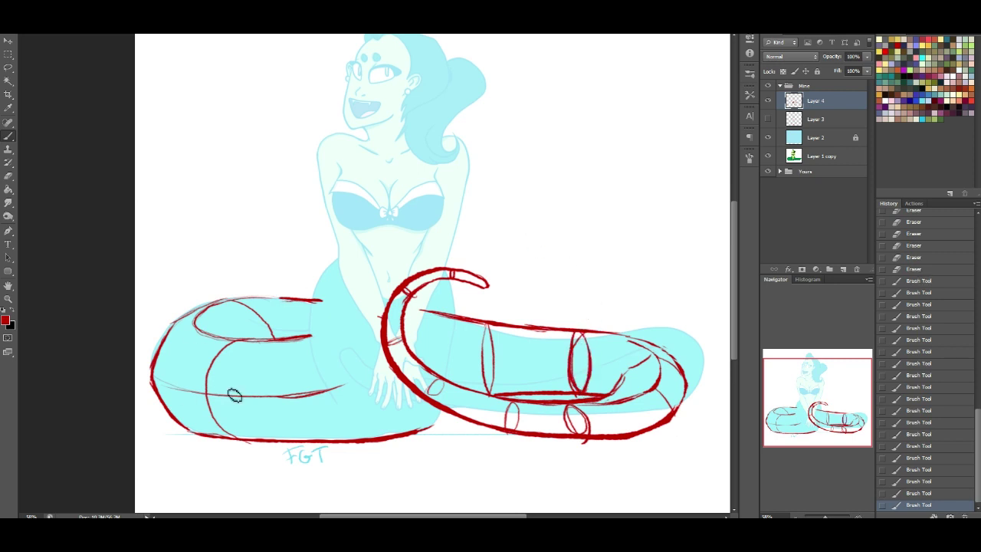
Complete the cross-section ellipses through the left-hand coil and show Layer 3 with the torso and hip redlines.
{"action": "mouse_move", "coordinate": [239, 342]}
{"action": "left_mouse_down"}
{"action": "mouse_move", "coordinate": [268, 421]}
{"action": "mouse_move", "coordinate": [235, 434]}
{"action": "left_mouse_up"}
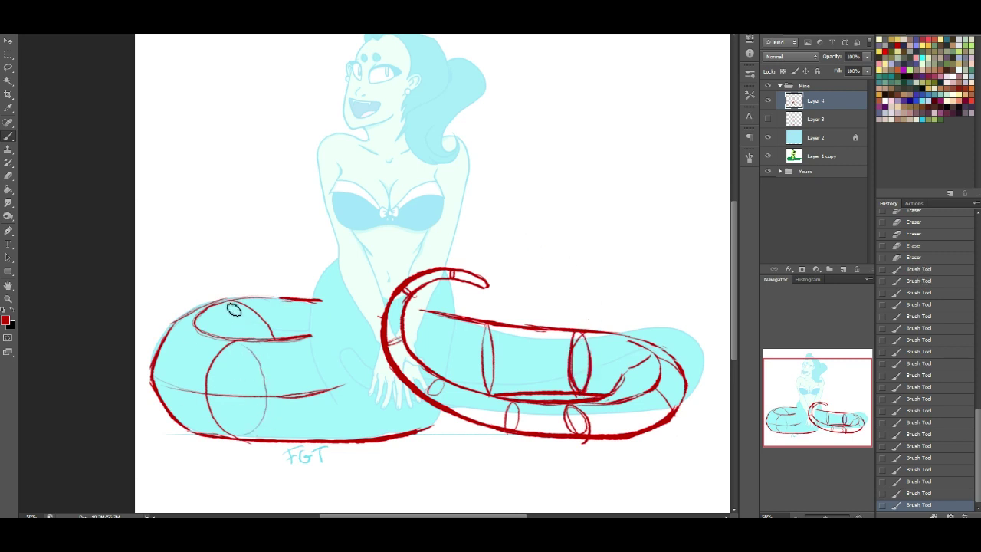
{"action": "mouse_move", "coordinate": [184, 331]}
{"action": "left_mouse_down"}
{"action": "mouse_move", "coordinate": [175, 372]}
{"action": "mouse_move", "coordinate": [199, 410]}
{"action": "mouse_move", "coordinate": [243, 418]}
{"action": "mouse_move", "coordinate": [281, 374]}
{"action": "left_mouse_up"}
{"action": "left_click_drag", "start_coordinate": [272, 336], "coordinate": [271, 396]}
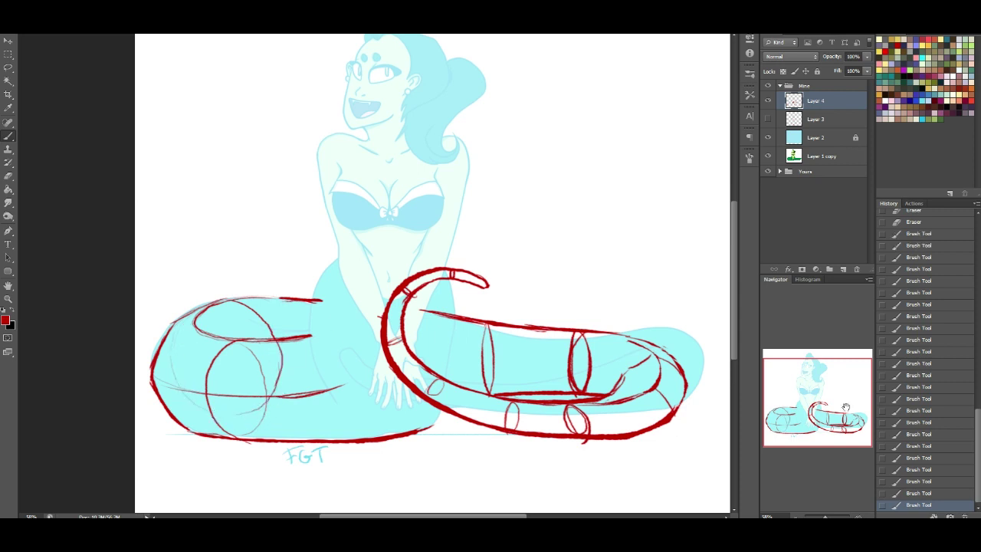
{"action": "left_click", "coordinate": [767, 118]}
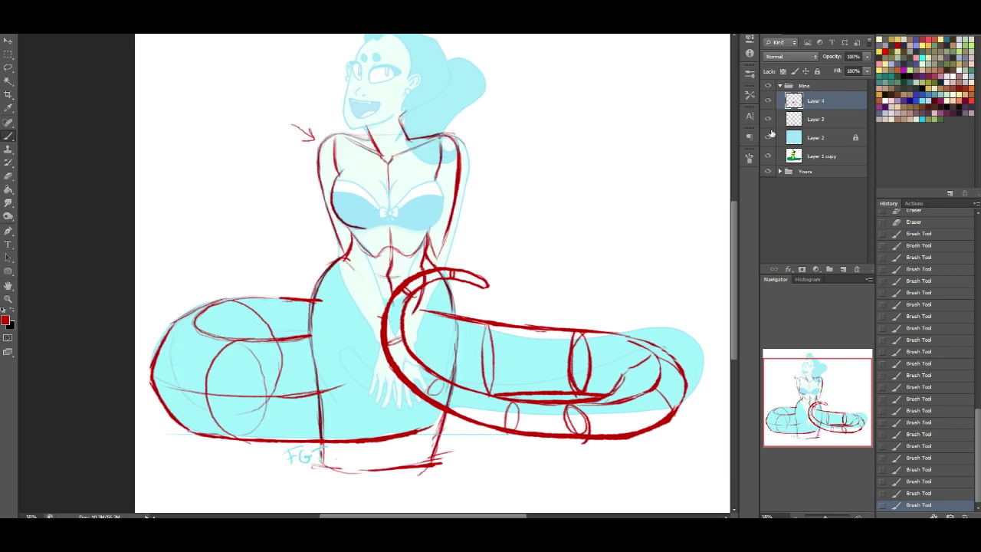
Move the Layer 4 coil and tail redlines down so their base lines up with the bottom of the hip column.
{"action": "left_click", "coordinate": [7, 40]}
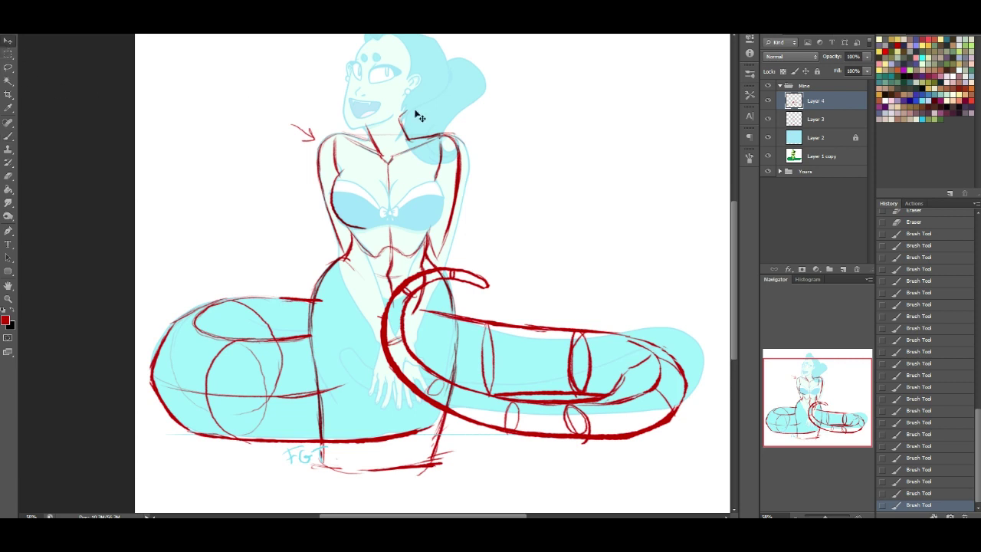
{"action": "left_click_drag", "start_coordinate": [474, 377], "coordinate": [477, 406]}
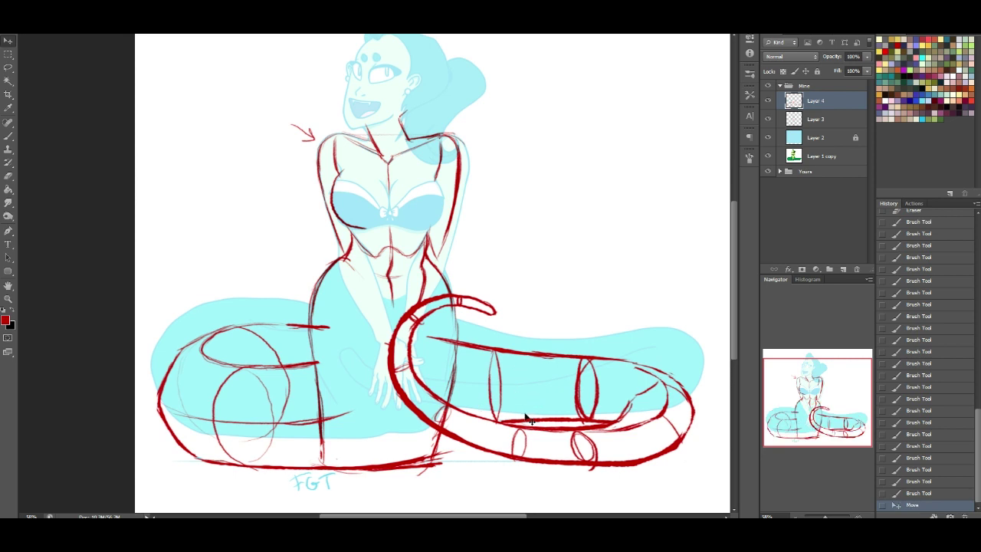
{"action": "left_click_drag", "start_coordinate": [541, 415], "coordinate": [540, 420]}
Erase the lower hip column lines on Layer 3 where they overlap the coils, and merge Layer 4 down into it.
{"action": "left_click", "coordinate": [815, 121]}
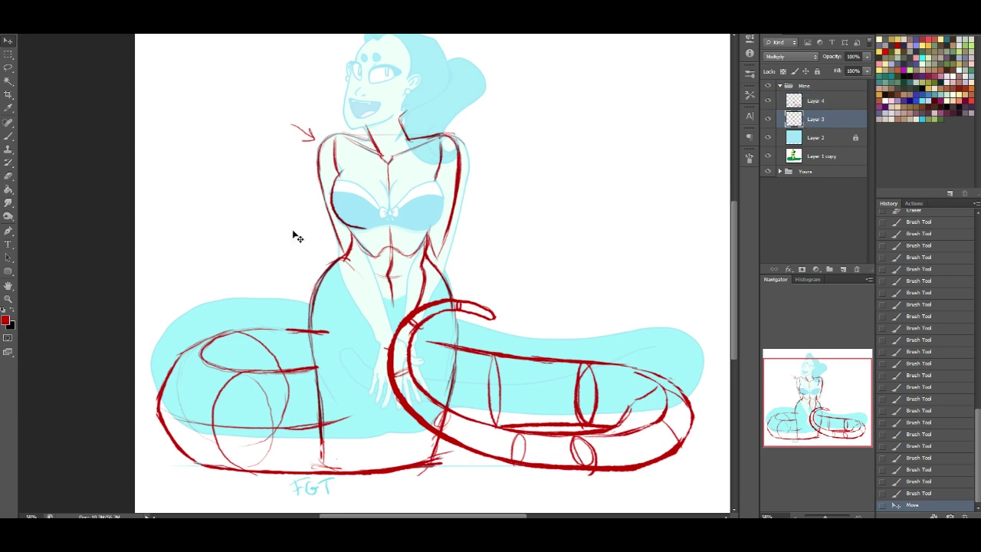
{"action": "left_click", "coordinate": [11, 177]}
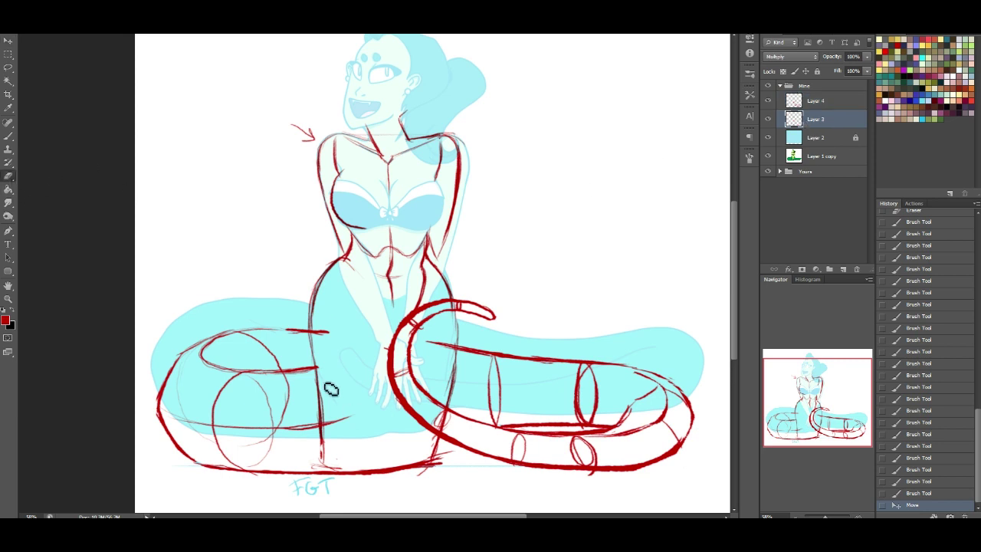
{"action": "mouse_move", "coordinate": [319, 378]}
{"action": "left_mouse_down"}
{"action": "mouse_move", "coordinate": [322, 472]}
{"action": "mouse_move", "coordinate": [365, 467]}
{"action": "left_mouse_up"}
{"action": "left_click_drag", "start_coordinate": [458, 415], "coordinate": [455, 356]}
{"action": "mouse_move", "coordinate": [442, 435]}
{"action": "left_mouse_down"}
{"action": "mouse_move", "coordinate": [443, 452]}
{"action": "mouse_move", "coordinate": [452, 448]}
{"action": "left_mouse_up"}
{"action": "left_click_drag", "start_coordinate": [455, 341], "coordinate": [457, 379]}
{"action": "mouse_move", "coordinate": [318, 356]}
{"action": "left_mouse_down"}
{"action": "mouse_move", "coordinate": [326, 363]}
{"action": "mouse_move", "coordinate": [315, 347]}
{"action": "mouse_move", "coordinate": [337, 351]}
{"action": "left_mouse_up"}
{"action": "left_click", "coordinate": [811, 104]}
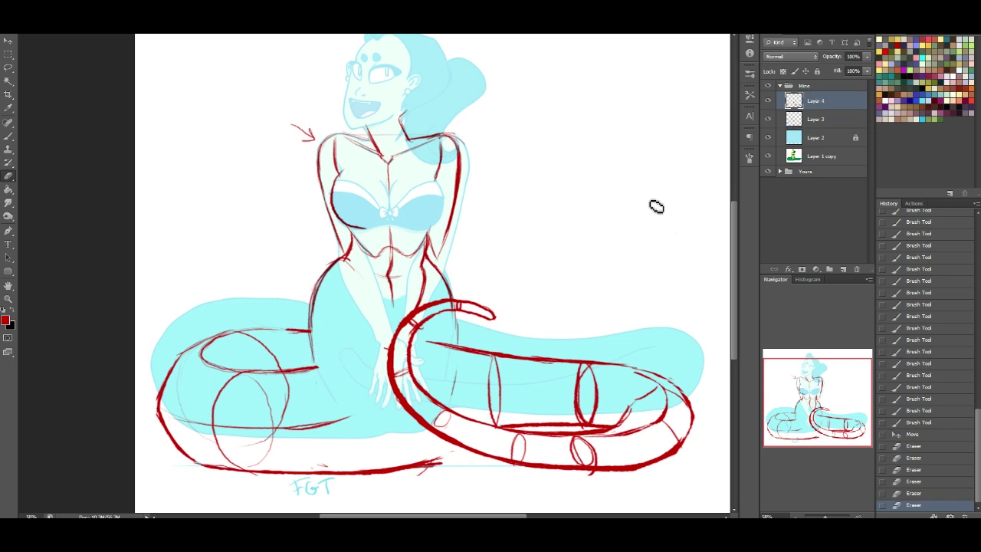
{"action": "key", "text": "ctrl+e"}
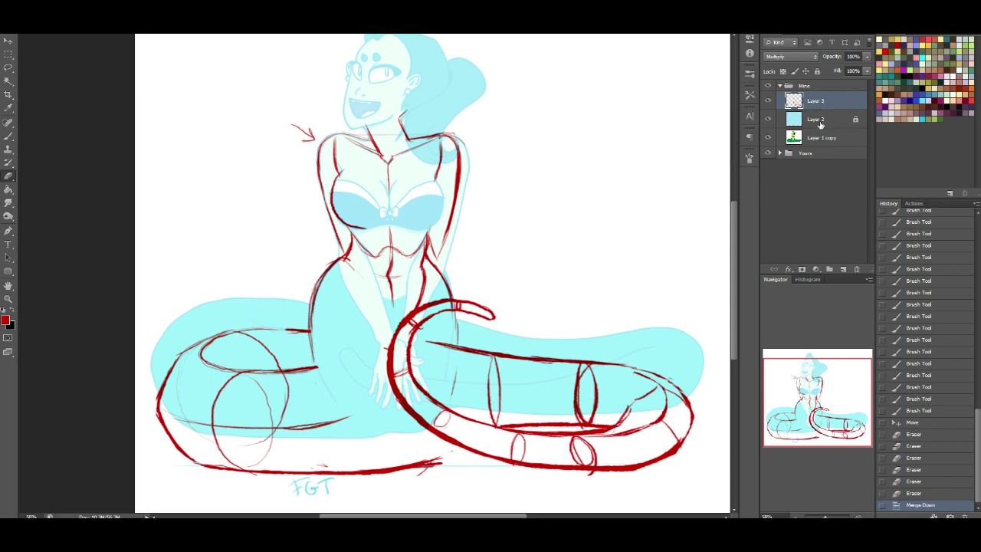
Join the left hip contour to the coil's inner fold with a curve, clean it up, and extend the coil's cross-contour line to the hands.
{"action": "left_click", "coordinate": [9, 132]}
{"action": "mouse_move", "coordinate": [314, 349]}
{"action": "left_mouse_down"}
{"action": "mouse_move", "coordinate": [323, 380]}
{"action": "mouse_move", "coordinate": [273, 377]}
{"action": "mouse_move", "coordinate": [307, 349]}
{"action": "mouse_move", "coordinate": [295, 378]}
{"action": "mouse_move", "coordinate": [307, 335]}
{"action": "mouse_move", "coordinate": [303, 373]}
{"action": "mouse_move", "coordinate": [290, 370]}
{"action": "mouse_move", "coordinate": [309, 320]}
{"action": "mouse_move", "coordinate": [310, 352]}
{"action": "mouse_move", "coordinate": [338, 309]}
{"action": "mouse_move", "coordinate": [316, 384]}
{"action": "mouse_move", "coordinate": [311, 377]}
{"action": "mouse_move", "coordinate": [301, 388]}
{"action": "mouse_move", "coordinate": [321, 362]}
{"action": "mouse_move", "coordinate": [295, 379]}
{"action": "left_mouse_up"}
{"action": "left_click_drag", "start_coordinate": [327, 339], "coordinate": [318, 365]}
{"action": "left_click_drag", "start_coordinate": [320, 321], "coordinate": [319, 330]}
{"action": "left_click_drag", "start_coordinate": [320, 332], "coordinate": [312, 392]}
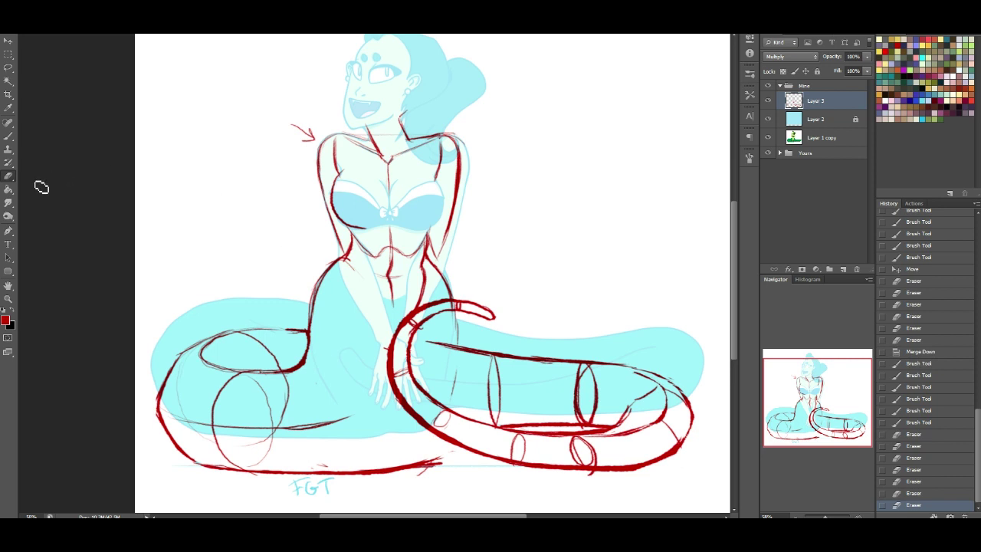
{"action": "left_click", "coordinate": [7, 136]}
{"action": "mouse_move", "coordinate": [375, 408]}
{"action": "left_mouse_down"}
{"action": "mouse_move", "coordinate": [397, 360]}
{"action": "mouse_move", "coordinate": [327, 429]}
{"action": "mouse_move", "coordinate": [385, 391]}
{"action": "left_mouse_up"}
{"action": "left_click_drag", "start_coordinate": [346, 420], "coordinate": [382, 393]}
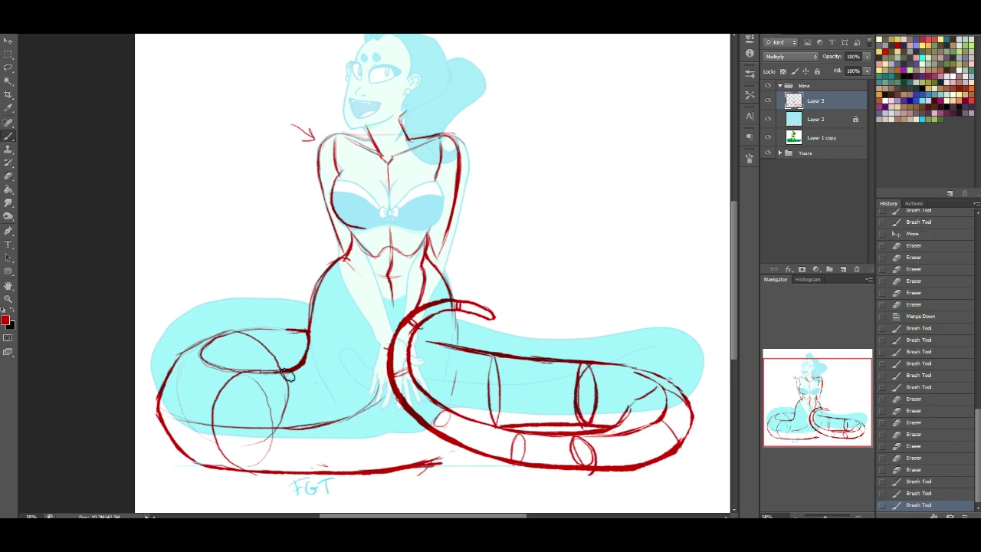
Draw the curved contour below the left hip fold and strengthen the right hip contour down to the front tail.
{"action": "mouse_move", "coordinate": [307, 366]}
{"action": "left_mouse_down"}
{"action": "mouse_move", "coordinate": [311, 339]}
{"action": "mouse_move", "coordinate": [272, 417]}
{"action": "left_mouse_up"}
{"action": "left_click_drag", "start_coordinate": [271, 422], "coordinate": [279, 455]}
{"action": "mouse_move", "coordinate": [289, 377]}
{"action": "left_mouse_down"}
{"action": "mouse_move", "coordinate": [272, 418]}
{"action": "mouse_move", "coordinate": [292, 463]}
{"action": "left_mouse_up"}
{"action": "mouse_move", "coordinate": [460, 314]}
{"action": "left_mouse_down"}
{"action": "mouse_move", "coordinate": [453, 375]}
{"action": "mouse_move", "coordinate": [456, 364]}
{"action": "left_mouse_up"}
{"action": "left_click_drag", "start_coordinate": [457, 326], "coordinate": [450, 398]}
{"action": "left_click_drag", "start_coordinate": [457, 356], "coordinate": [449, 402]}
{"action": "left_click_drag", "start_coordinate": [456, 365], "coordinate": [447, 408]}
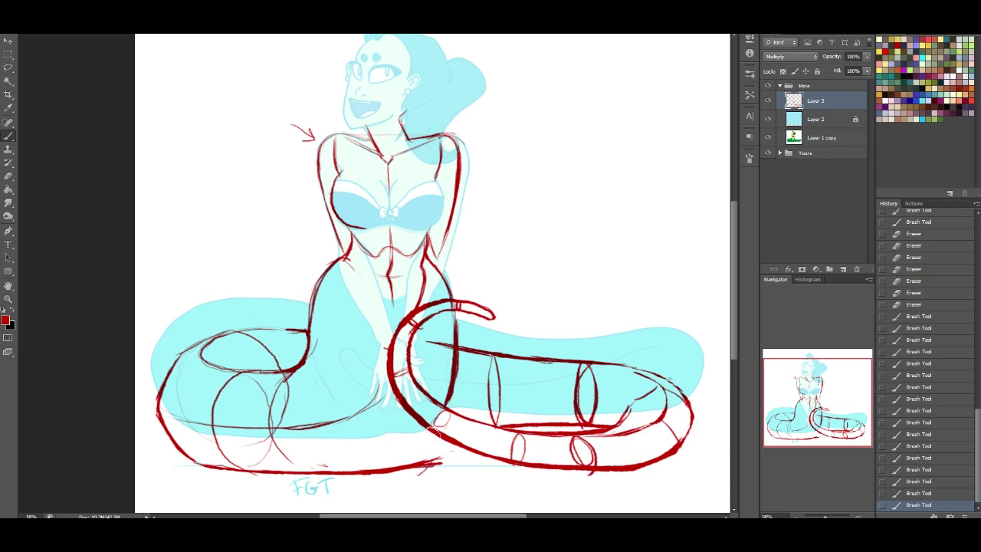
Curve the coil's bottom line up under the front tail, and erase the stray ends there and where the rear tail crosses the hip.
{"action": "mouse_move", "coordinate": [373, 481]}
{"action": "left_mouse_down"}
{"action": "mouse_move", "coordinate": [437, 434]}
{"action": "mouse_move", "coordinate": [423, 456]}
{"action": "left_mouse_up"}
{"action": "left_click_drag", "start_coordinate": [374, 477], "coordinate": [421, 459]}
{"action": "mouse_move", "coordinate": [383, 478]}
{"action": "left_mouse_down"}
{"action": "mouse_move", "coordinate": [419, 461]}
{"action": "mouse_move", "coordinate": [429, 471]}
{"action": "mouse_move", "coordinate": [366, 490]}
{"action": "mouse_move", "coordinate": [421, 472]}
{"action": "mouse_move", "coordinate": [415, 483]}
{"action": "mouse_move", "coordinate": [441, 462]}
{"action": "left_mouse_up"}
{"action": "left_click", "coordinate": [9, 176]}
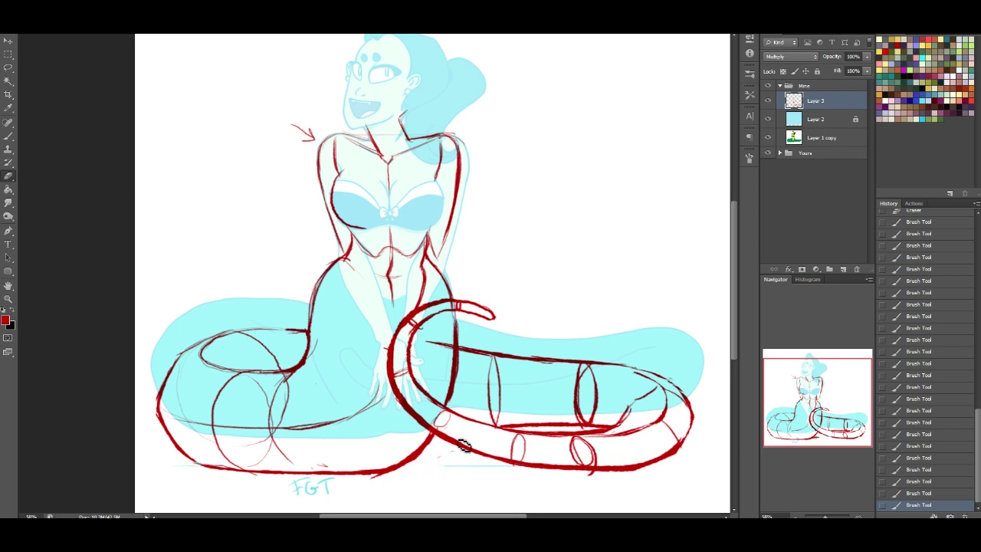
{"action": "mouse_move", "coordinate": [433, 343]}
{"action": "left_mouse_down"}
{"action": "mouse_move", "coordinate": [433, 354]}
{"action": "mouse_move", "coordinate": [452, 349]}
{"action": "left_mouse_up"}
{"action": "mouse_move", "coordinate": [469, 385]}
{"action": "left_mouse_down"}
{"action": "mouse_move", "coordinate": [465, 395]}
{"action": "mouse_move", "coordinate": [466, 367]}
{"action": "mouse_move", "coordinate": [458, 400]}
{"action": "left_mouse_up"}
{"action": "left_click_drag", "start_coordinate": [465, 360], "coordinate": [461, 382]}
{"action": "left_click_drag", "start_coordinate": [461, 379], "coordinate": [456, 398]}
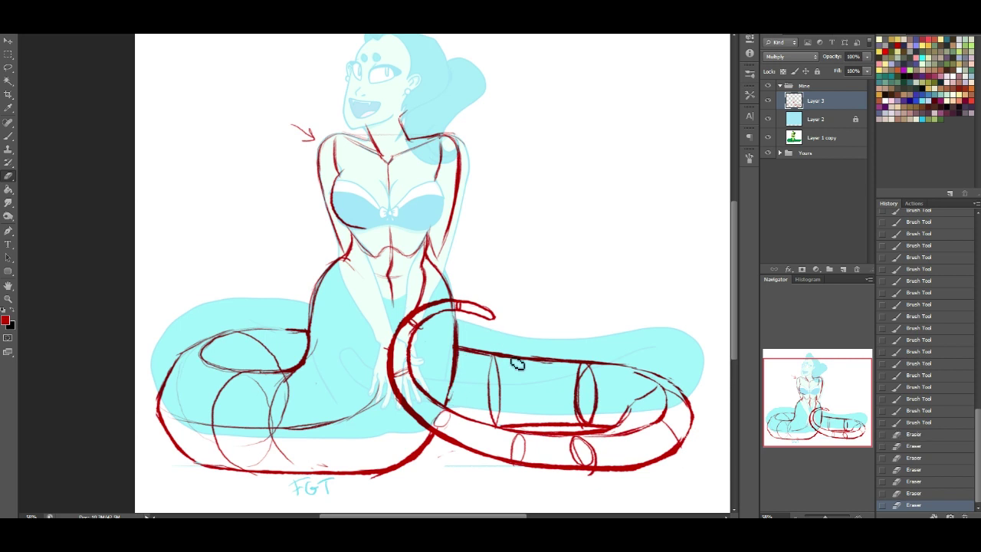
Hide the Mine group to compare the redlines with the original drawing, and show it again.
{"action": "left_click", "coordinate": [10, 137]}
{"action": "left_click", "coordinate": [767, 85]}
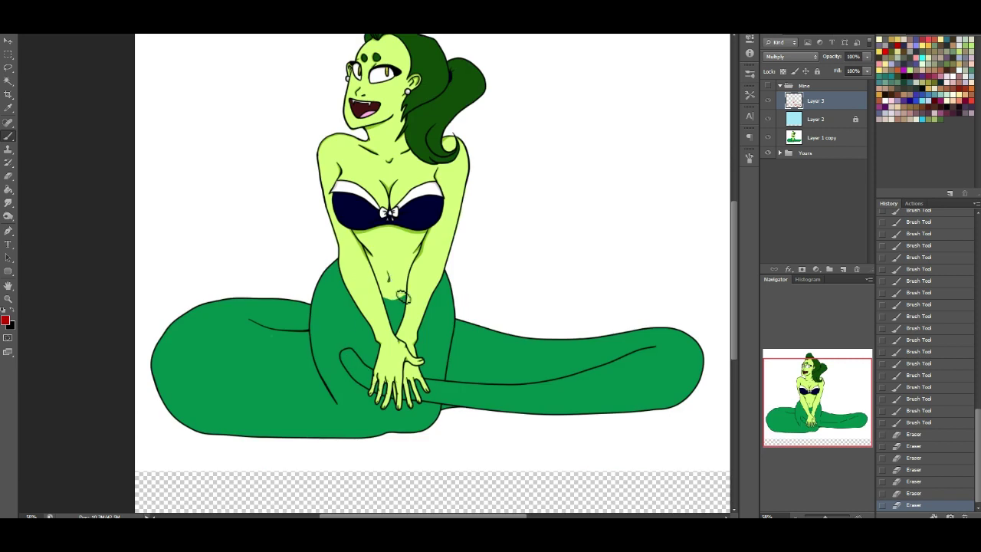
{"action": "left_click", "coordinate": [769, 86]}
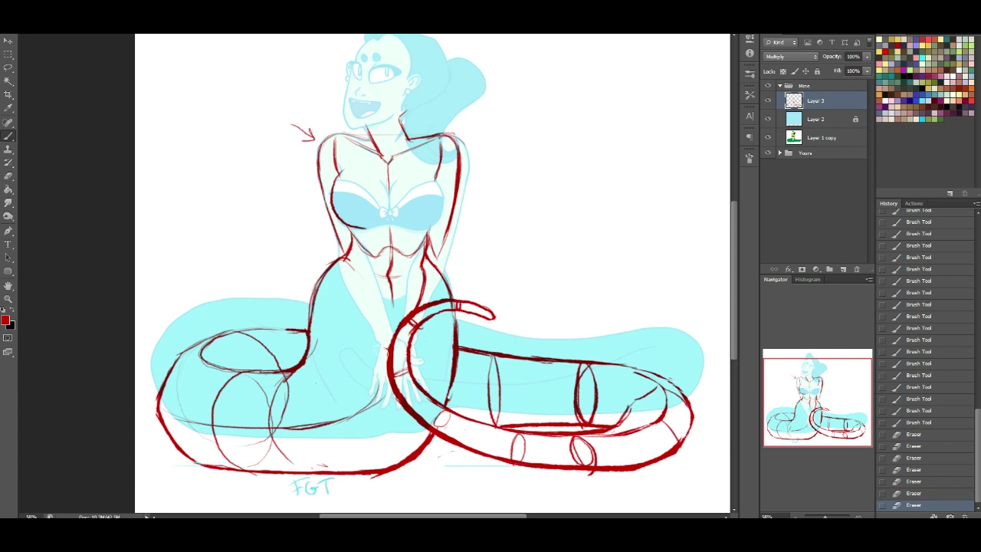
Thicken the rear tail section's upper contour and fill the narrow gap between the rear and front tail sections with dark red.
{"action": "mouse_move", "coordinate": [518, 431]}
{"action": "left_mouse_down"}
{"action": "mouse_move", "coordinate": [490, 427]}
{"action": "mouse_move", "coordinate": [519, 430]}
{"action": "left_mouse_up"}
{"action": "mouse_move", "coordinate": [519, 430]}
{"action": "left_mouse_down"}
{"action": "mouse_move", "coordinate": [490, 428]}
{"action": "mouse_move", "coordinate": [537, 426]}
{"action": "left_mouse_up"}
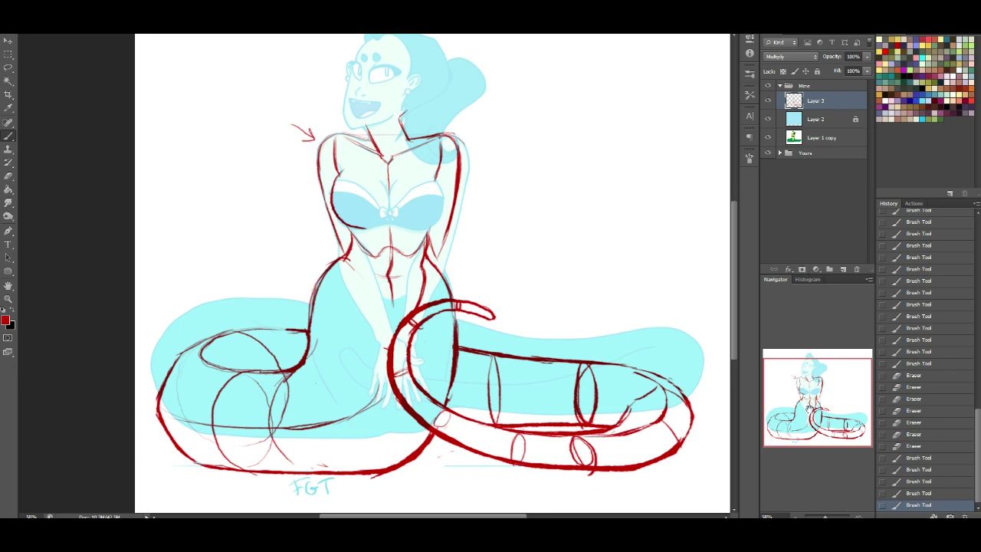
{"action": "left_click_drag", "start_coordinate": [523, 307], "coordinate": [515, 307]}
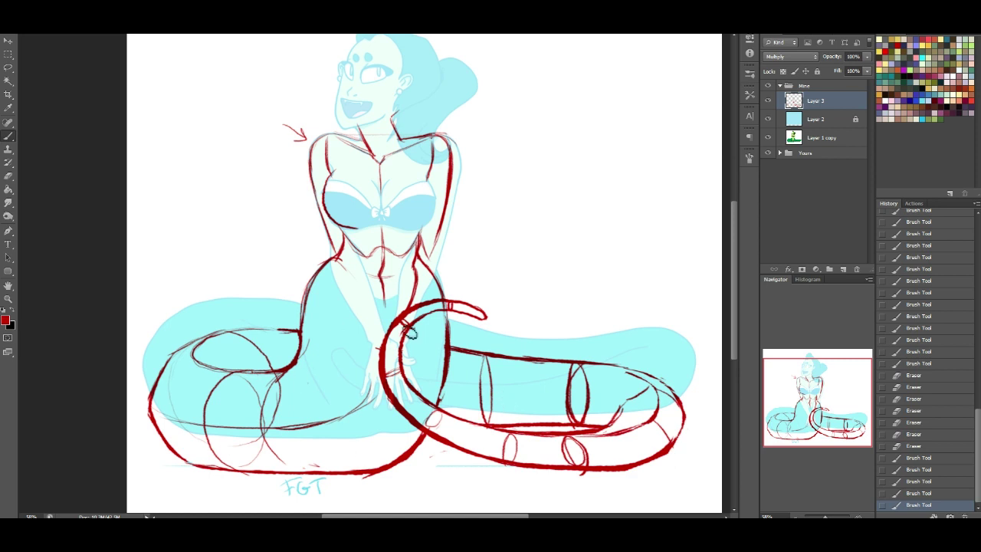
{"action": "mouse_move", "coordinate": [521, 351]}
{"action": "left_mouse_down"}
{"action": "mouse_move", "coordinate": [441, 343]}
{"action": "mouse_move", "coordinate": [559, 362]}
{"action": "left_mouse_up"}
{"action": "key", "text": "ctrl+z"}
{"action": "left_click_drag", "start_coordinate": [469, 350], "coordinate": [491, 354]}
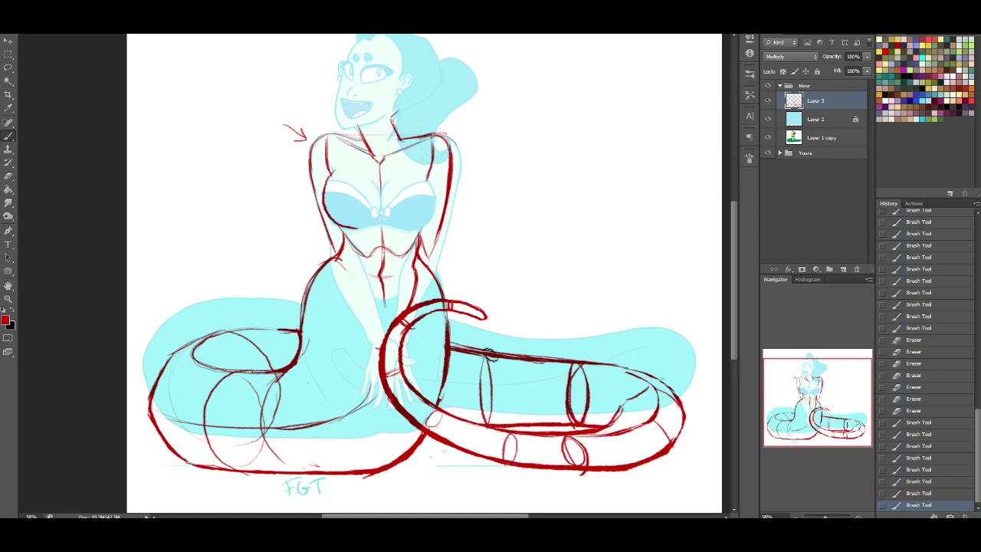
{"action": "left_click_drag", "start_coordinate": [520, 430], "coordinate": [609, 423]}
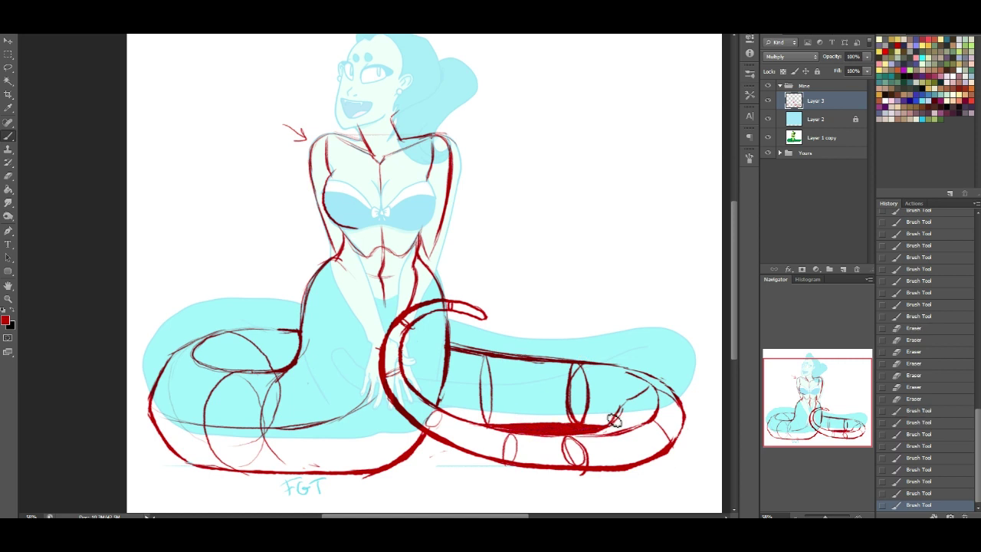
Trim the filled gap between the two tail sections and the base of the rear ellipse with the eraser.
{"action": "left_click", "coordinate": [13, 176]}
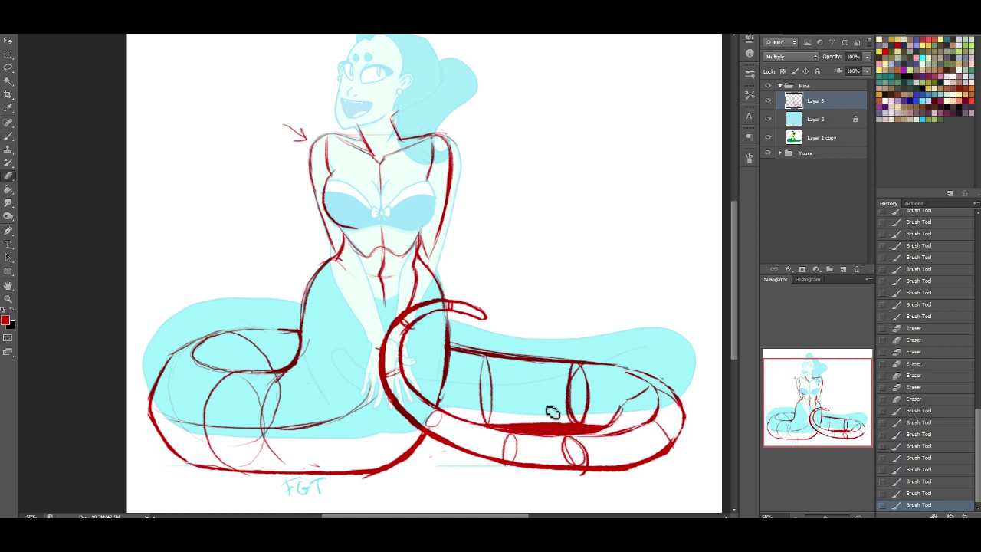
{"action": "left_click_drag", "start_coordinate": [558, 429], "coordinate": [610, 431]}
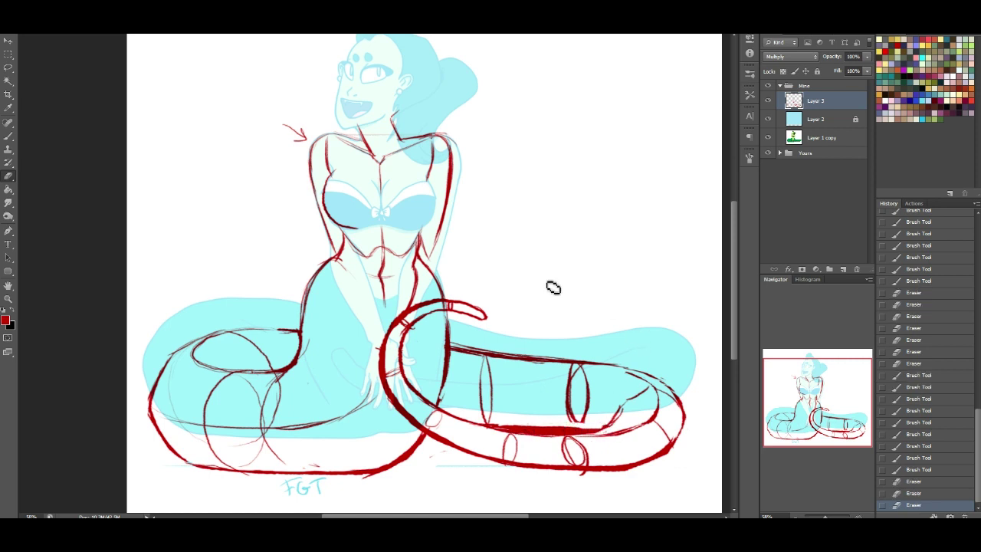
{"action": "left_click", "coordinate": [10, 136]}
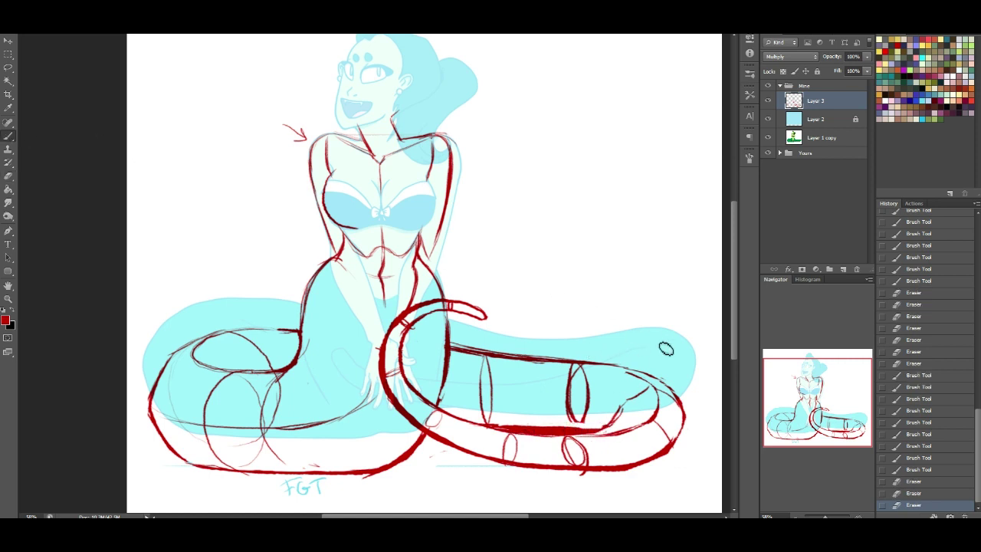
{"action": "left_click_drag", "start_coordinate": [814, 402], "coordinate": [812, 402]}
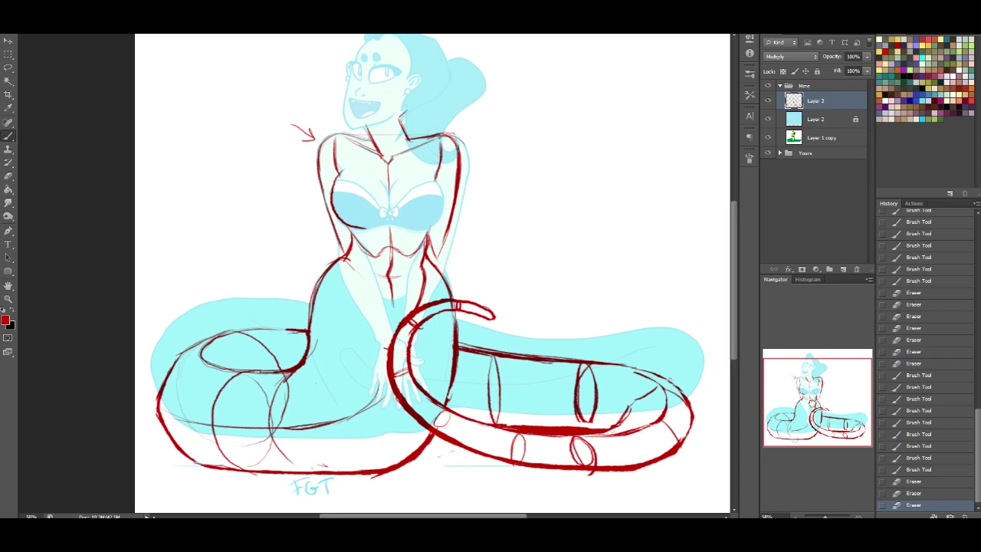
Add a new layer and outline the belly plate in orange from the coil's base, through a V below the navel, down the right hip.
{"action": "left_click", "coordinate": [842, 270]}
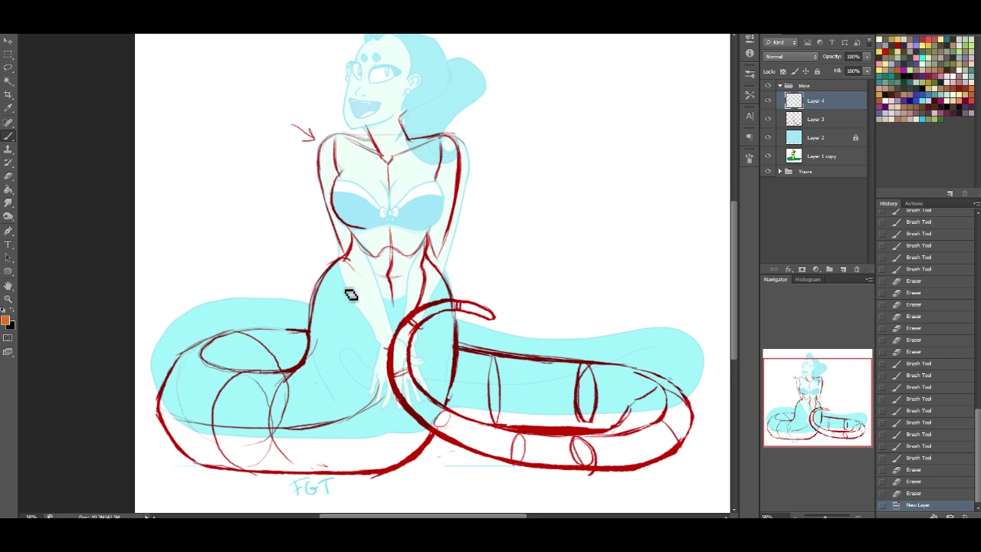
{"action": "mouse_move", "coordinate": [262, 471]}
{"action": "left_mouse_down"}
{"action": "mouse_move", "coordinate": [324, 453]}
{"action": "mouse_move", "coordinate": [344, 420]}
{"action": "mouse_move", "coordinate": [334, 315]}
{"action": "mouse_move", "coordinate": [361, 280]}
{"action": "mouse_move", "coordinate": [402, 313]}
{"action": "mouse_move", "coordinate": [430, 277]}
{"action": "mouse_move", "coordinate": [451, 328]}
{"action": "left_mouse_up"}
{"action": "left_click_drag", "start_coordinate": [434, 281], "coordinate": [450, 392]}
{"action": "left_click_drag", "start_coordinate": [453, 339], "coordinate": [453, 372]}
{"action": "mouse_move", "coordinate": [452, 365]}
{"action": "left_mouse_down"}
{"action": "mouse_move", "coordinate": [446, 406]}
{"action": "mouse_move", "coordinate": [449, 392]}
{"action": "left_mouse_up"}
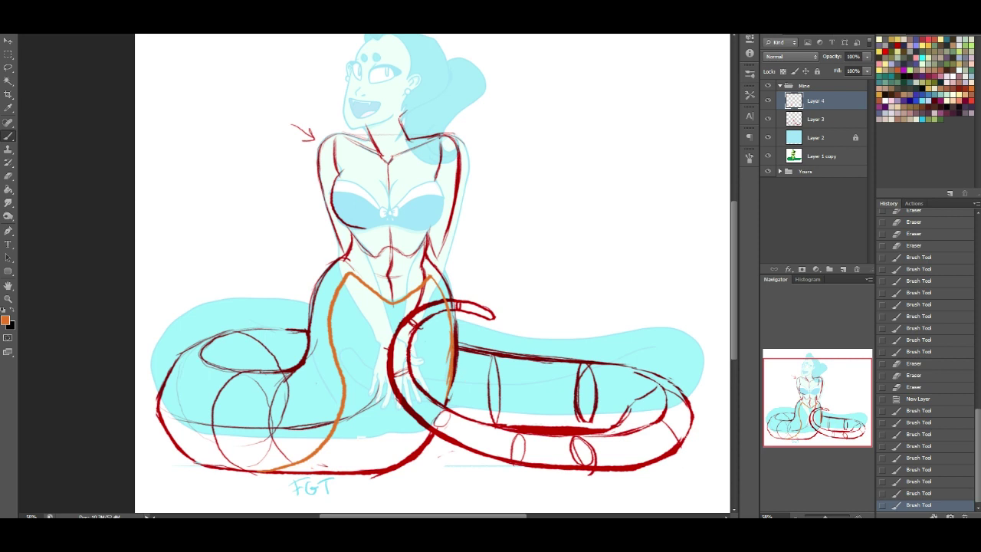
{"action": "mouse_move", "coordinate": [340, 365]}
{"action": "left_mouse_down"}
{"action": "mouse_move", "coordinate": [347, 414]}
{"action": "mouse_move", "coordinate": [346, 385]}
{"action": "left_mouse_up"}
{"action": "left_click_drag", "start_coordinate": [342, 373], "coordinate": [341, 416]}
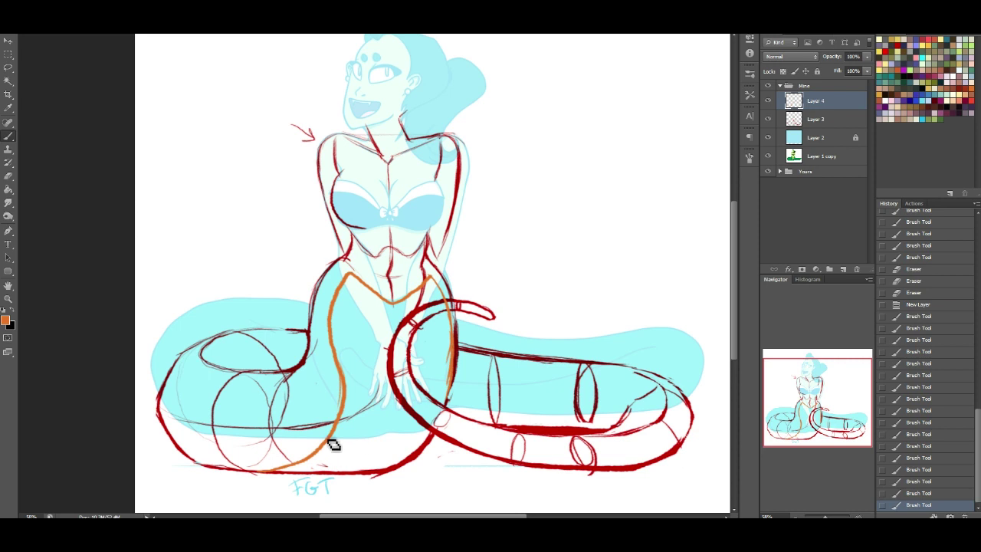
Draw four curved orange scale lines across the belly plate, from the coil's base up to the hips.
{"action": "left_click_drag", "start_coordinate": [325, 450], "coordinate": [403, 455]}
{"action": "left_click_drag", "start_coordinate": [381, 457], "coordinate": [412, 455]}
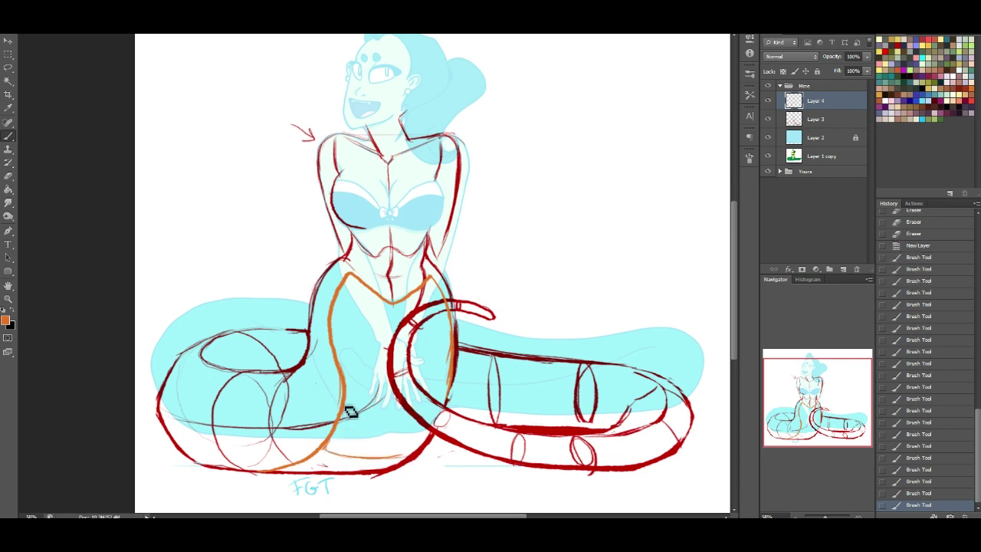
{"action": "left_click_drag", "start_coordinate": [345, 426], "coordinate": [424, 431]}
{"action": "left_click_drag", "start_coordinate": [347, 381], "coordinate": [414, 386]}
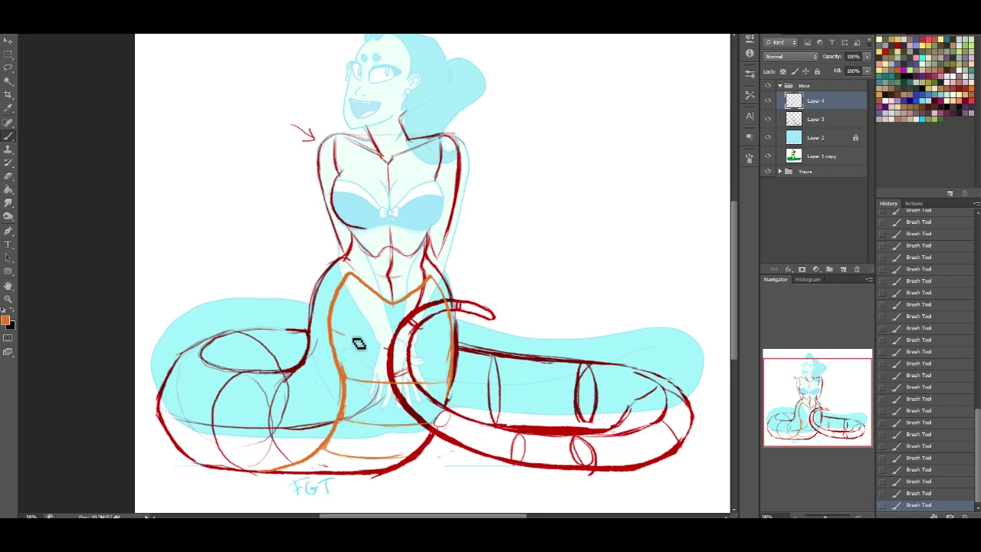
{"action": "left_click_drag", "start_coordinate": [332, 332], "coordinate": [447, 337]}
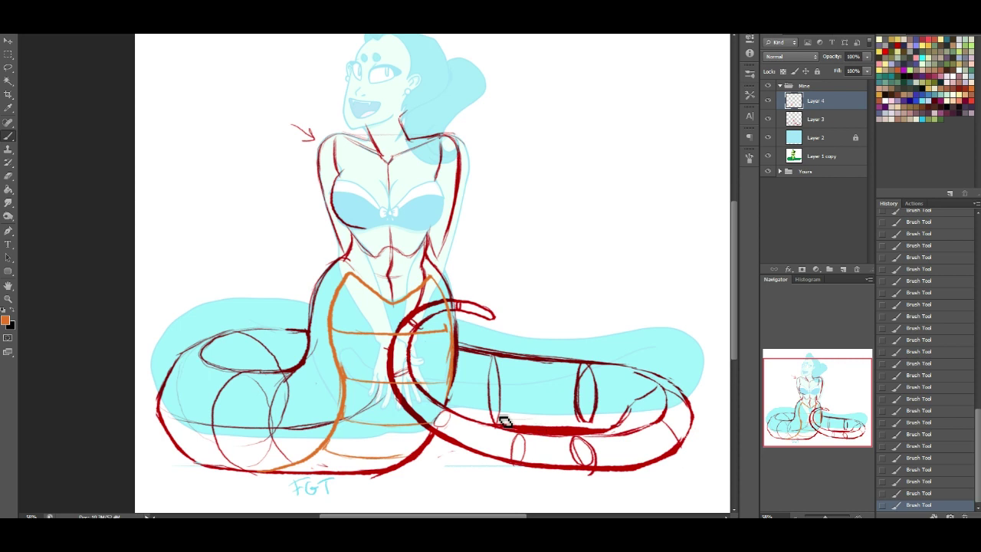
Draw a thin orange belly strip with short scale divisions along the rear tail's lower edge, trimming its line with the eraser.
{"action": "left_click_drag", "start_coordinate": [478, 417], "coordinate": [610, 426]}
{"action": "left_click", "coordinate": [16, 180]}
{"action": "mouse_move", "coordinate": [560, 419]}
{"action": "left_mouse_down"}
{"action": "mouse_move", "coordinate": [615, 424]}
{"action": "mouse_move", "coordinate": [487, 418]}
{"action": "mouse_move", "coordinate": [603, 423]}
{"action": "left_mouse_up"}
{"action": "mouse_move", "coordinate": [607, 423]}
{"action": "left_mouse_down"}
{"action": "mouse_move", "coordinate": [550, 426]}
{"action": "mouse_move", "coordinate": [604, 430]}
{"action": "left_mouse_up"}
{"action": "left_click", "coordinate": [6, 138]}
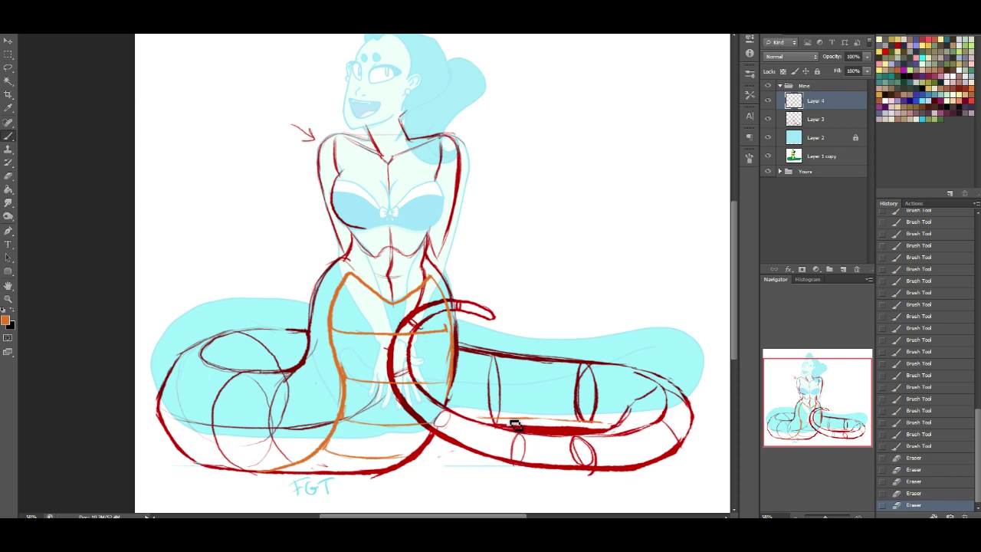
{"action": "left_click_drag", "start_coordinate": [518, 425], "coordinate": [562, 427]}
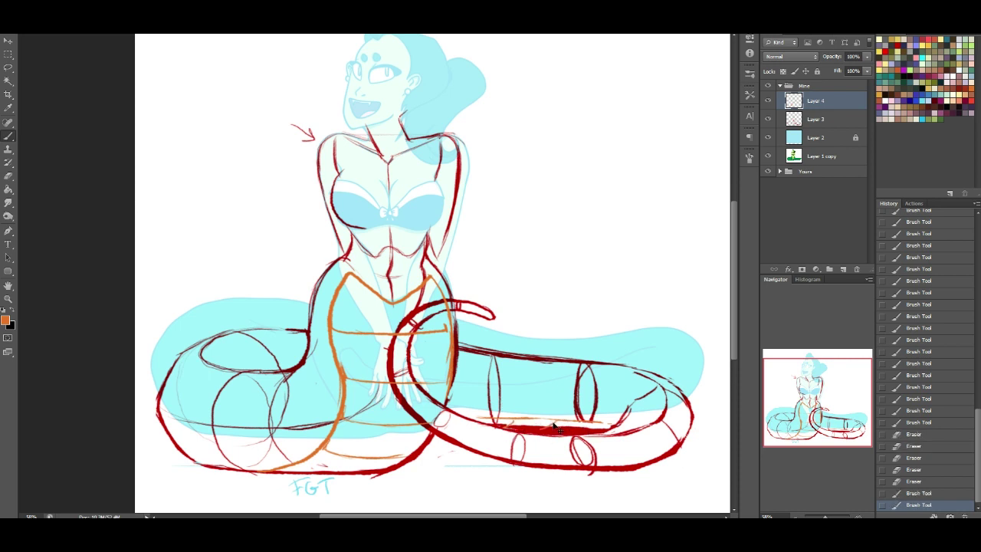
{"action": "left_click_drag", "start_coordinate": [601, 422], "coordinate": [599, 428]}
{"action": "left_click_drag", "start_coordinate": [528, 423], "coordinate": [525, 427]}
Erase parts of the belly plate's right edge along the hip and merge Layer 4 down into Layer 3.
{"action": "left_click", "coordinate": [11, 176]}
{"action": "mouse_move", "coordinate": [446, 343]}
{"action": "left_mouse_down"}
{"action": "mouse_move", "coordinate": [452, 404]}
{"action": "mouse_move", "coordinate": [452, 371]}
{"action": "left_mouse_up"}
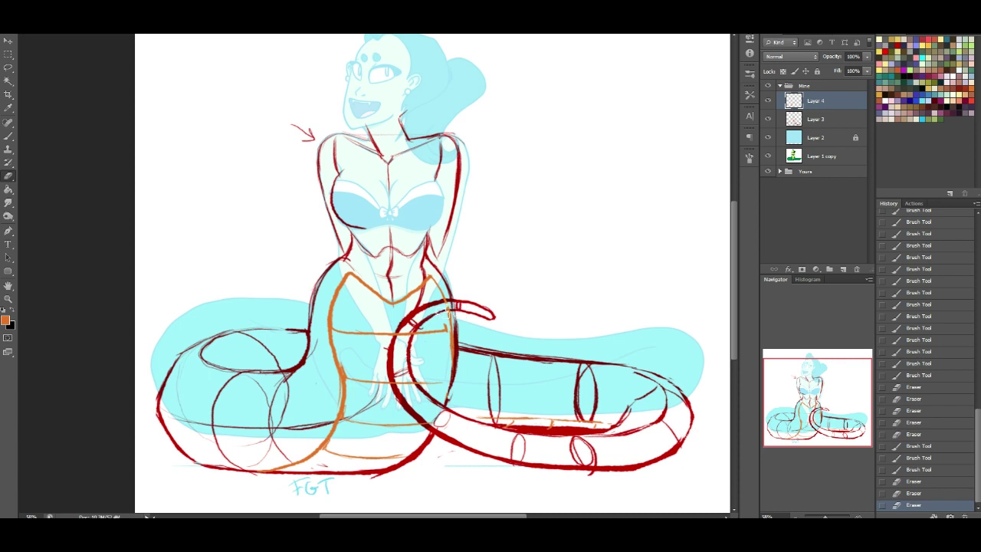
{"action": "left_click_drag", "start_coordinate": [447, 306], "coordinate": [451, 315]}
{"action": "key", "text": "ctrl+e"}
{"action": "left_click_drag", "start_coordinate": [449, 361], "coordinate": [451, 352]}
{"action": "mouse_move", "coordinate": [450, 359]}
{"action": "left_mouse_down"}
{"action": "mouse_move", "coordinate": [453, 332]}
{"action": "mouse_move", "coordinate": [454, 341]}
{"action": "left_mouse_up"}
{"action": "left_click_drag", "start_coordinate": [453, 340], "coordinate": [451, 357]}
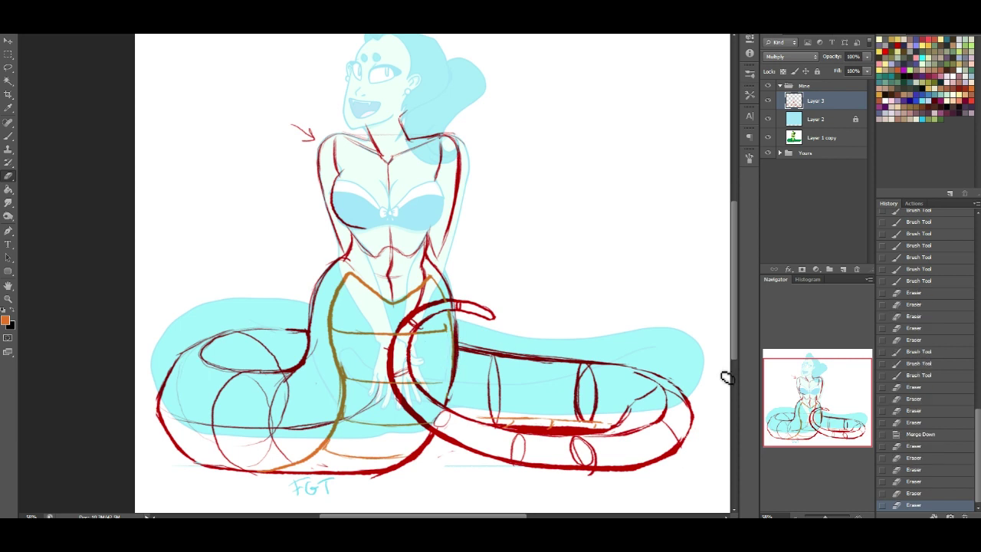
Erase the arrow beside the shoulder and set the brush colour back to dark red.
{"action": "left_click_drag", "start_coordinate": [845, 399], "coordinate": [828, 376]}
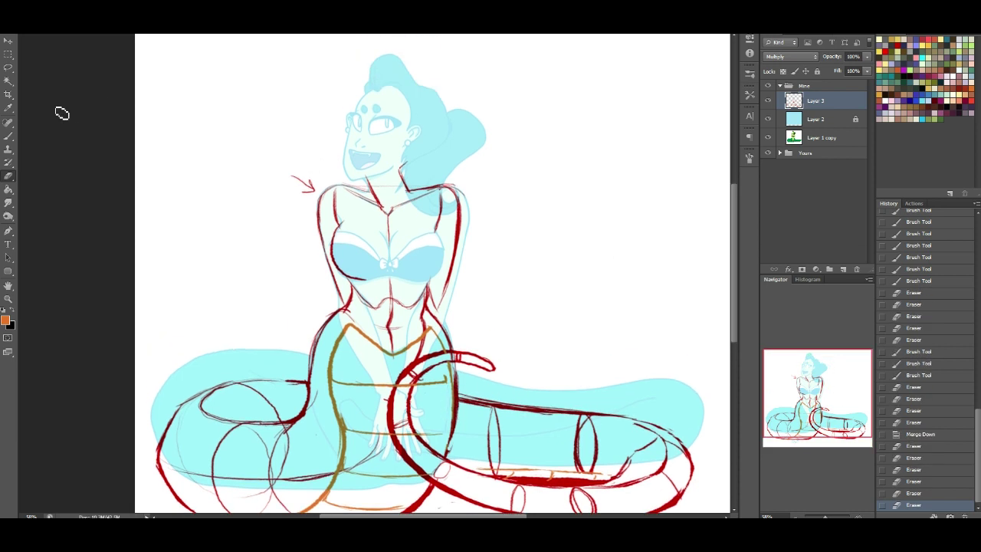
{"action": "left_click", "coordinate": [14, 135]}
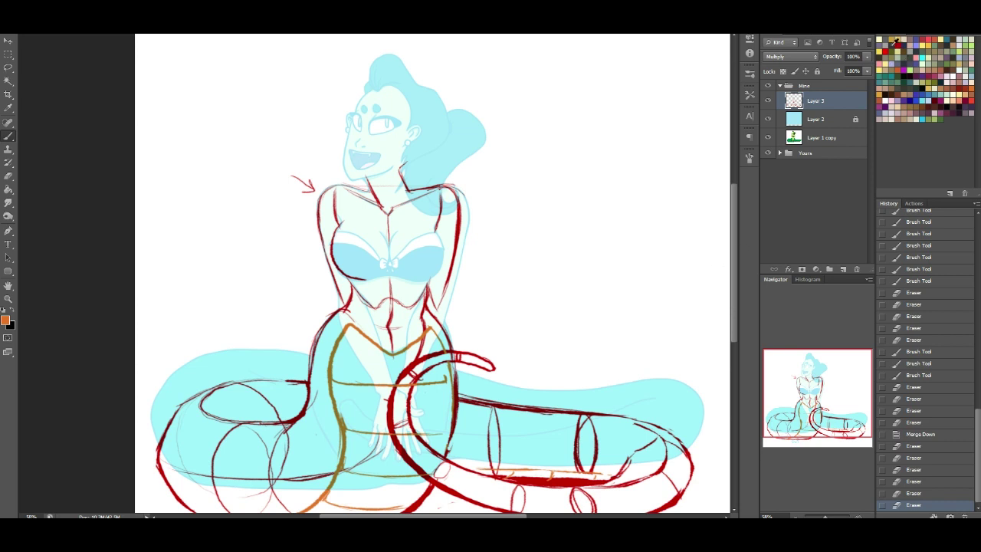
{"action": "left_click", "coordinate": [9, 176]}
{"action": "mouse_move", "coordinate": [291, 165]}
{"action": "left_mouse_down"}
{"action": "mouse_move", "coordinate": [311, 193]}
{"action": "mouse_move", "coordinate": [310, 183]}
{"action": "left_mouse_up"}
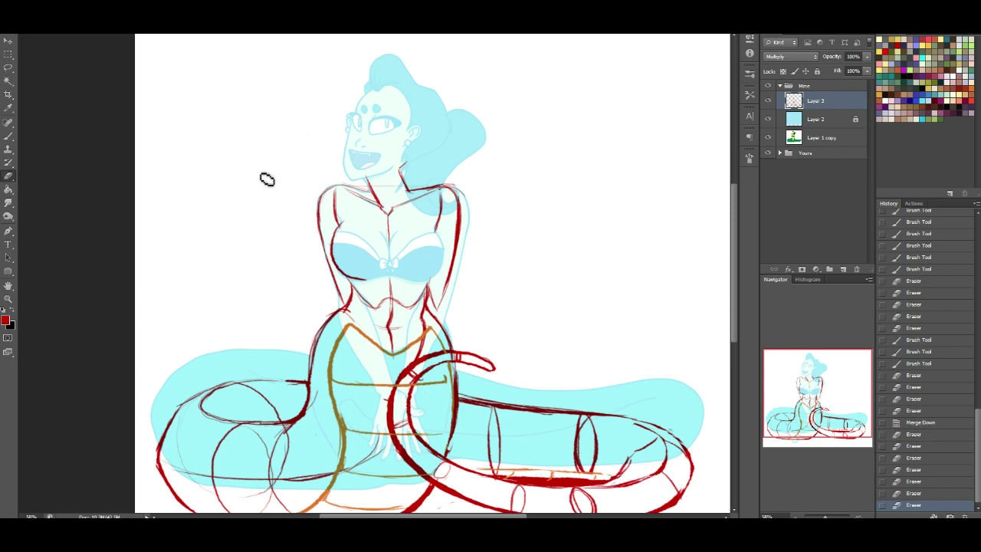
{"action": "left_click", "coordinate": [11, 138]}
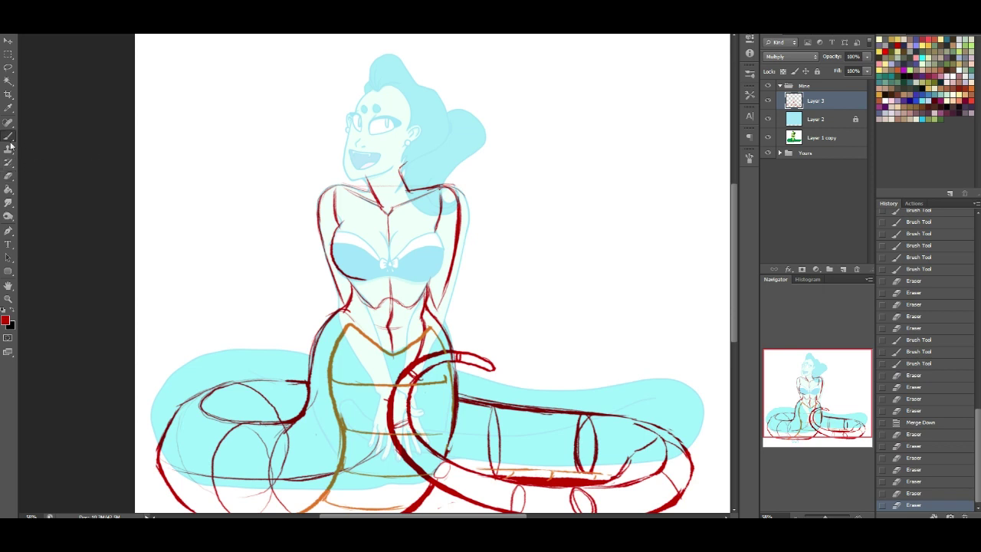
Sketch the rear tail's rounded bend at its far right end with dark red inner and outer curves.
{"action": "left_click_drag", "start_coordinate": [841, 402], "coordinate": [840, 419]}
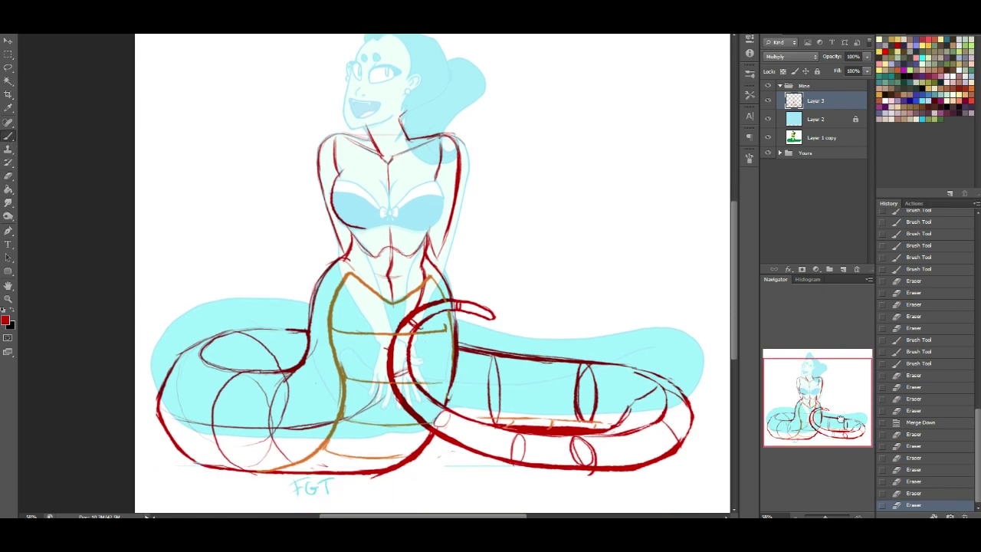
{"action": "mouse_move", "coordinate": [628, 375]}
{"action": "left_mouse_down"}
{"action": "mouse_move", "coordinate": [666, 422]}
{"action": "mouse_move", "coordinate": [675, 389]}
{"action": "mouse_move", "coordinate": [687, 434]}
{"action": "left_mouse_up"}
{"action": "mouse_move", "coordinate": [681, 396]}
{"action": "left_mouse_down"}
{"action": "mouse_move", "coordinate": [688, 430]}
{"action": "mouse_move", "coordinate": [689, 403]}
{"action": "mouse_move", "coordinate": [679, 445]}
{"action": "left_mouse_up"}
{"action": "mouse_move", "coordinate": [679, 445]}
{"action": "left_mouse_down"}
{"action": "mouse_move", "coordinate": [688, 416]}
{"action": "mouse_move", "coordinate": [633, 432]}
{"action": "mouse_move", "coordinate": [632, 403]}
{"action": "mouse_move", "coordinate": [664, 386]}
{"action": "mouse_move", "coordinate": [642, 394]}
{"action": "left_mouse_up"}
{"action": "mouse_move", "coordinate": [650, 385]}
{"action": "left_mouse_down"}
{"action": "mouse_move", "coordinate": [609, 435]}
{"action": "mouse_move", "coordinate": [632, 405]}
{"action": "mouse_move", "coordinate": [626, 421]}
{"action": "mouse_move", "coordinate": [634, 387]}
{"action": "left_mouse_up"}
Erase the stray and overlapping lines inside and along the outer edge of the tail's right-hand bend.
{"action": "left_click", "coordinate": [8, 176]}
{"action": "mouse_move", "coordinate": [662, 424]}
{"action": "left_mouse_down"}
{"action": "mouse_move", "coordinate": [638, 398]}
{"action": "mouse_move", "coordinate": [628, 421]}
{"action": "mouse_move", "coordinate": [651, 380]}
{"action": "left_mouse_up"}
{"action": "mouse_move", "coordinate": [641, 400]}
{"action": "left_mouse_down"}
{"action": "mouse_move", "coordinate": [648, 389]}
{"action": "mouse_move", "coordinate": [629, 430]}
{"action": "left_mouse_up"}
{"action": "mouse_move", "coordinate": [695, 409]}
{"action": "left_mouse_down"}
{"action": "mouse_move", "coordinate": [693, 445]}
{"action": "mouse_move", "coordinate": [696, 431]}
{"action": "mouse_move", "coordinate": [667, 453]}
{"action": "left_mouse_up"}
{"action": "left_click_drag", "start_coordinate": [663, 389], "coordinate": [670, 402]}
{"action": "left_click_drag", "start_coordinate": [662, 439], "coordinate": [664, 393]}
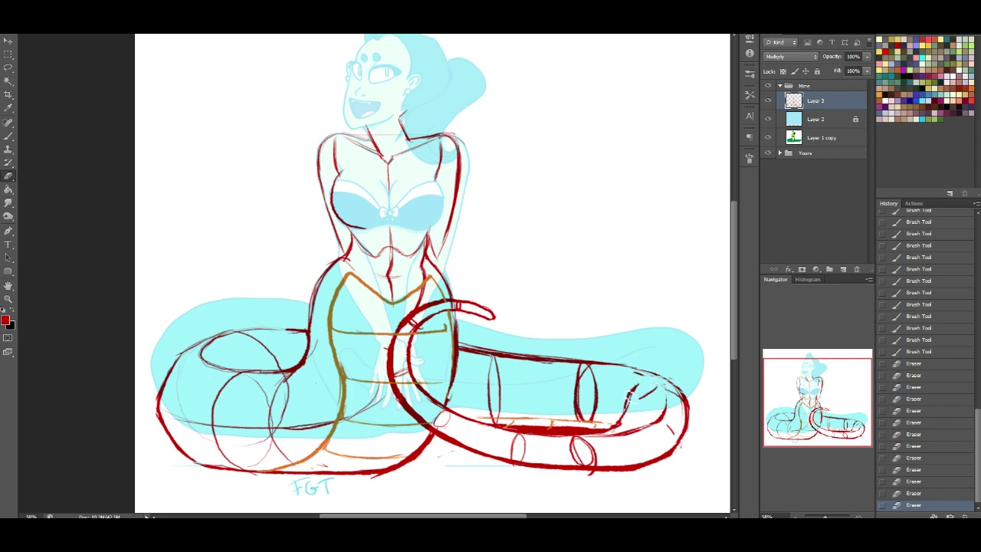
{"action": "left_click_drag", "start_coordinate": [637, 404], "coordinate": [640, 401]}
{"action": "left_click_drag", "start_coordinate": [642, 403], "coordinate": [649, 399]}
{"action": "left_click_drag", "start_coordinate": [655, 387], "coordinate": [660, 390]}
Redraw the bend's outer contour and curve the inner tail line upward into a rounded hook.
{"action": "left_click", "coordinate": [9, 136]}
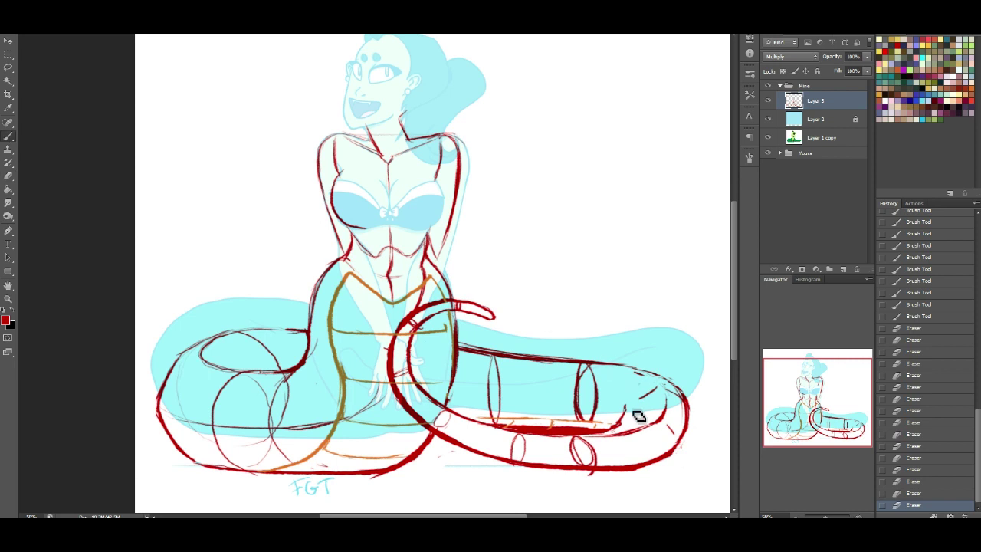
{"action": "left_click_drag", "start_coordinate": [651, 378], "coordinate": [688, 411]}
{"action": "left_click_drag", "start_coordinate": [688, 406], "coordinate": [680, 441]}
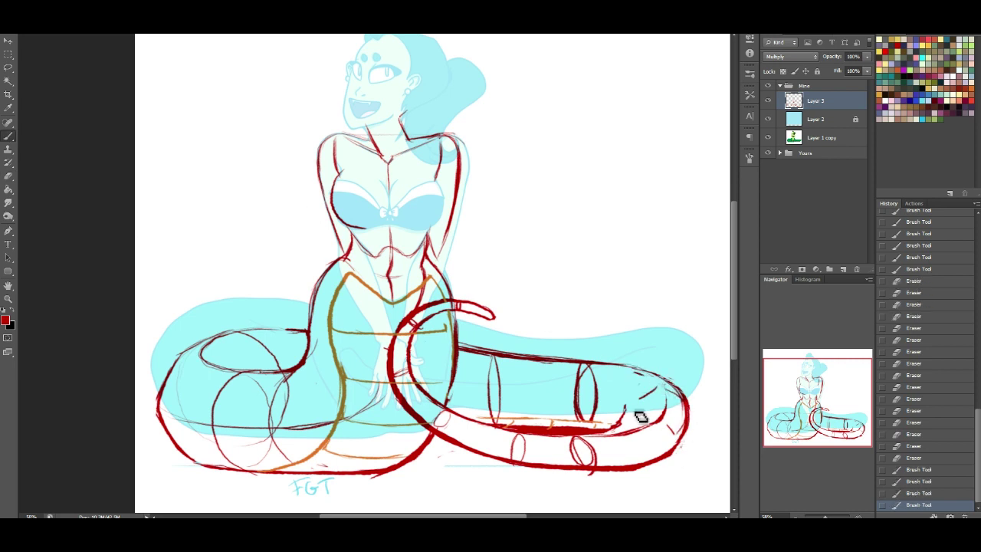
{"action": "mouse_move", "coordinate": [623, 418]}
{"action": "left_mouse_down"}
{"action": "mouse_move", "coordinate": [612, 429]}
{"action": "mouse_move", "coordinate": [628, 406]}
{"action": "mouse_move", "coordinate": [620, 389]}
{"action": "left_mouse_up"}
{"action": "left_click_drag", "start_coordinate": [619, 387], "coordinate": [624, 414]}
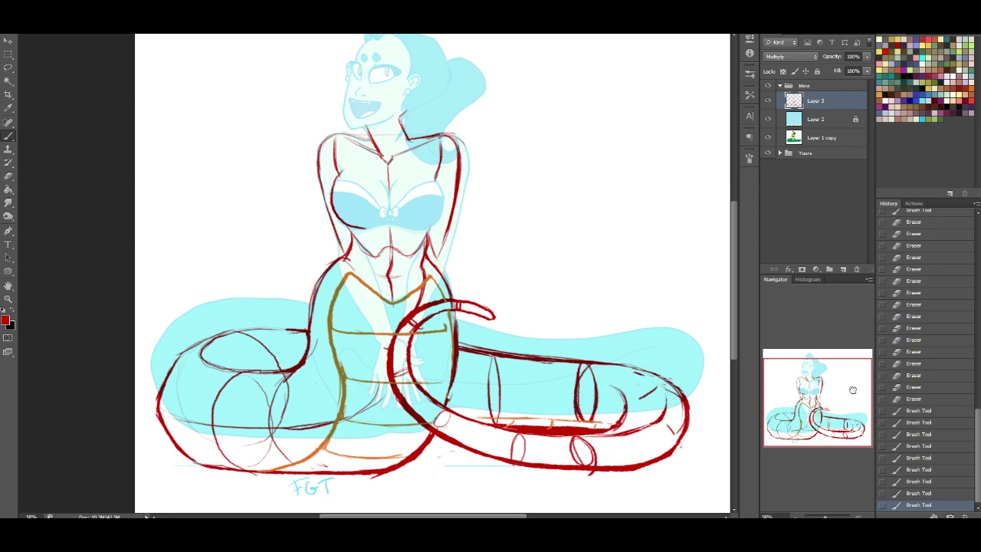
Hatch dark red ground shadows beside the right bend, in the gap between the coils and beside the left coil.
{"action": "left_click_drag", "start_coordinate": [852, 390], "coordinate": [794, 391]}
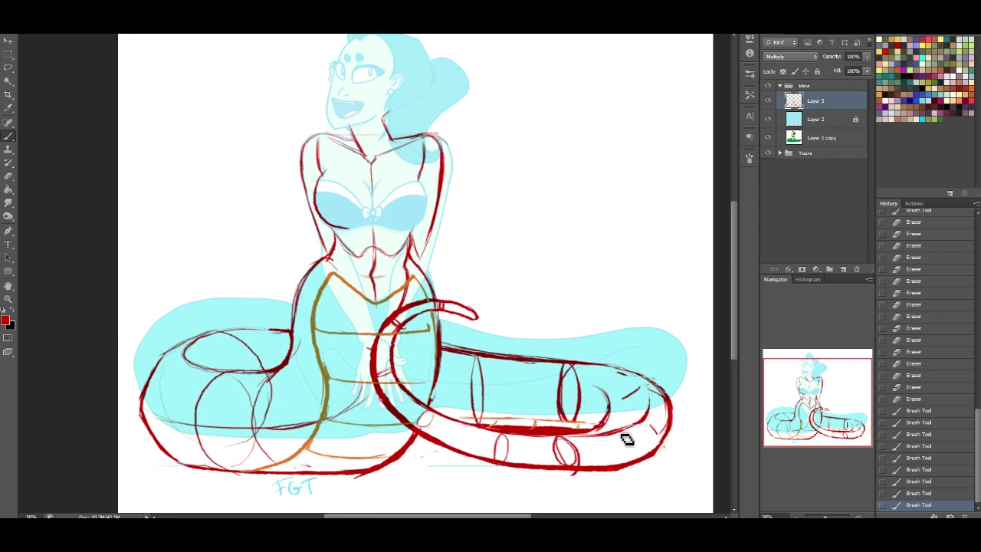
{"action": "mouse_move", "coordinate": [665, 433]}
{"action": "left_mouse_down"}
{"action": "mouse_move", "coordinate": [691, 456]}
{"action": "mouse_move", "coordinate": [641, 470]}
{"action": "mouse_move", "coordinate": [694, 463]}
{"action": "mouse_move", "coordinate": [622, 470]}
{"action": "left_mouse_up"}
{"action": "mouse_move", "coordinate": [681, 459]}
{"action": "left_mouse_down"}
{"action": "mouse_move", "coordinate": [640, 472]}
{"action": "mouse_move", "coordinate": [681, 457]}
{"action": "mouse_move", "coordinate": [679, 444]}
{"action": "mouse_move", "coordinate": [701, 461]}
{"action": "mouse_move", "coordinate": [685, 449]}
{"action": "mouse_move", "coordinate": [696, 455]}
{"action": "mouse_move", "coordinate": [699, 443]}
{"action": "left_mouse_up"}
{"action": "left_click_drag", "start_coordinate": [801, 431], "coordinate": [798, 431]}
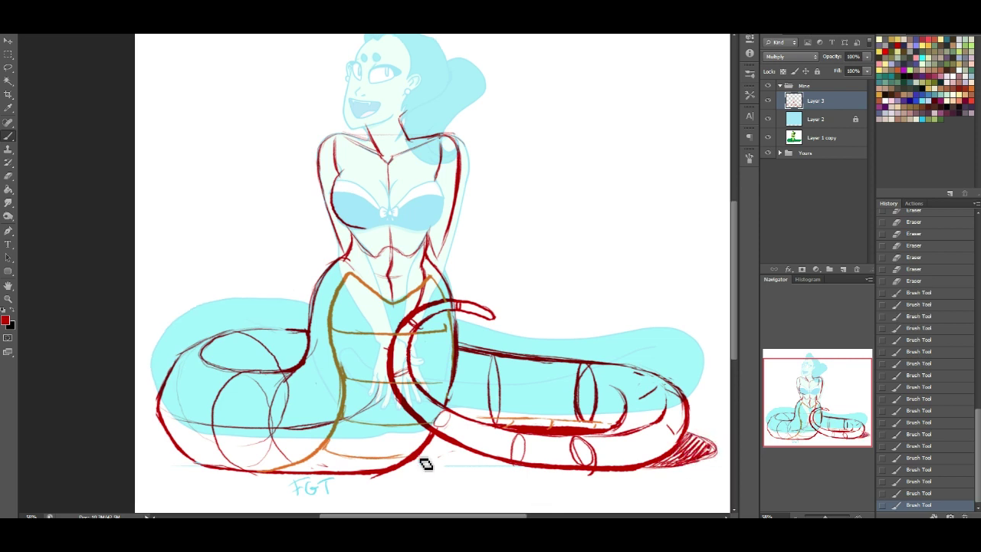
{"action": "mouse_move", "coordinate": [416, 463]}
{"action": "left_mouse_down"}
{"action": "mouse_move", "coordinate": [488, 466]}
{"action": "mouse_move", "coordinate": [429, 444]}
{"action": "mouse_move", "coordinate": [429, 468]}
{"action": "mouse_move", "coordinate": [514, 465]}
{"action": "mouse_move", "coordinate": [412, 472]}
{"action": "mouse_move", "coordinate": [503, 468]}
{"action": "left_mouse_up"}
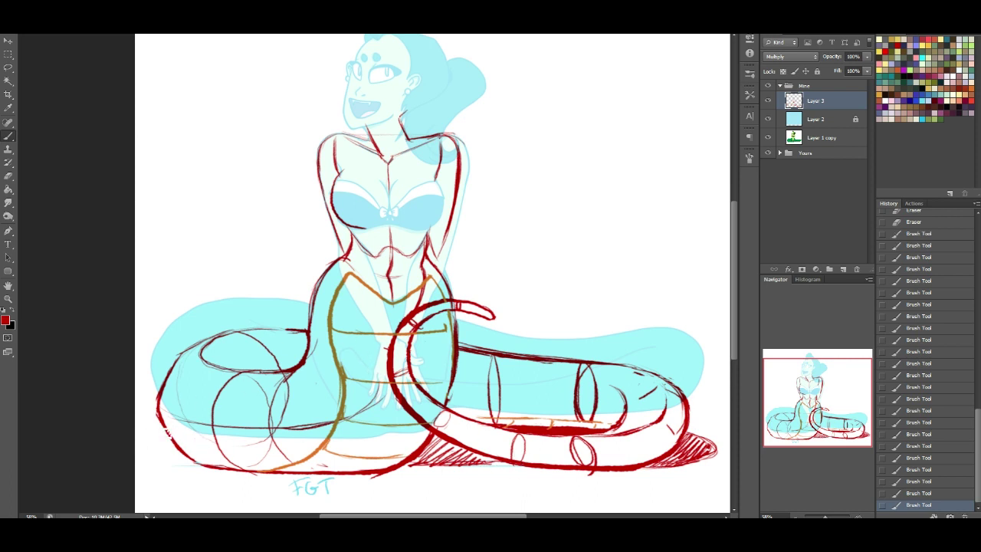
{"action": "key", "text": "ctrl+z"}
{"action": "mouse_move", "coordinate": [169, 434]}
{"action": "left_mouse_down"}
{"action": "mouse_move", "coordinate": [156, 447]}
{"action": "mouse_move", "coordinate": [206, 472]}
{"action": "mouse_move", "coordinate": [172, 435]}
{"action": "mouse_move", "coordinate": [156, 446]}
{"action": "mouse_move", "coordinate": [205, 470]}
{"action": "mouse_move", "coordinate": [160, 453]}
{"action": "mouse_move", "coordinate": [205, 469]}
{"action": "mouse_move", "coordinate": [145, 468]}
{"action": "left_mouse_up"}
Outline both breasts as full rounded forms over the bikini top and add crossed contour guides on each.
{"action": "left_click_drag", "start_coordinate": [855, 407], "coordinate": [852, 366]}
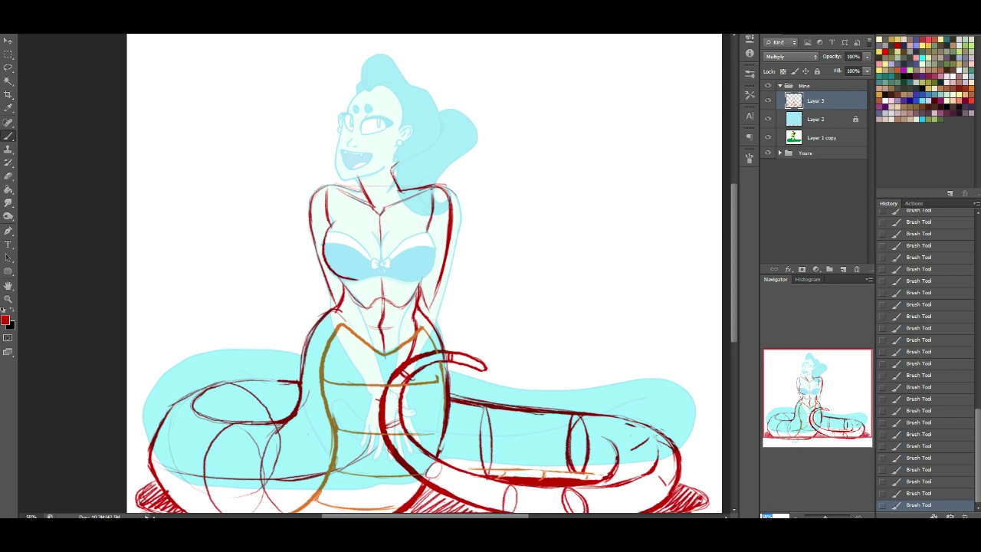
{"action": "key", "text": "ctrl+1"}
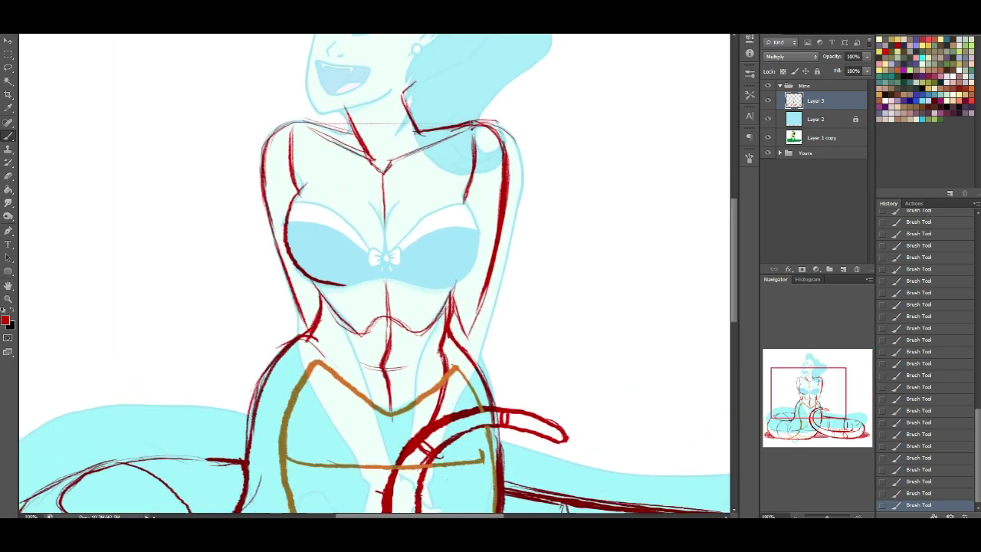
{"action": "left_click_drag", "start_coordinate": [820, 415], "coordinate": [815, 406]}
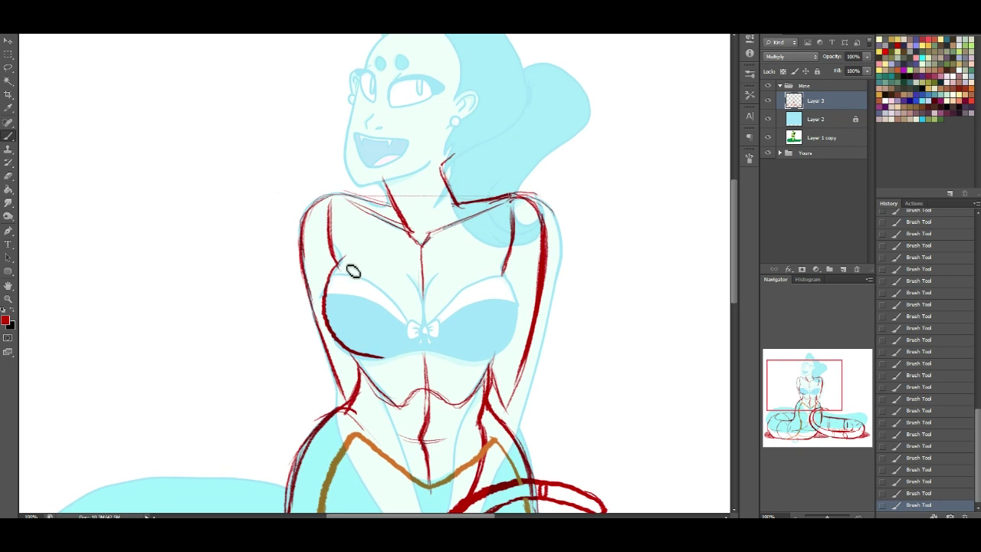
{"action": "mouse_move", "coordinate": [338, 265]}
{"action": "left_mouse_down"}
{"action": "mouse_move", "coordinate": [388, 262]}
{"action": "mouse_move", "coordinate": [433, 309]}
{"action": "mouse_move", "coordinate": [389, 261]}
{"action": "mouse_move", "coordinate": [424, 305]}
{"action": "left_mouse_up"}
{"action": "left_click_drag", "start_coordinate": [366, 346], "coordinate": [417, 347]}
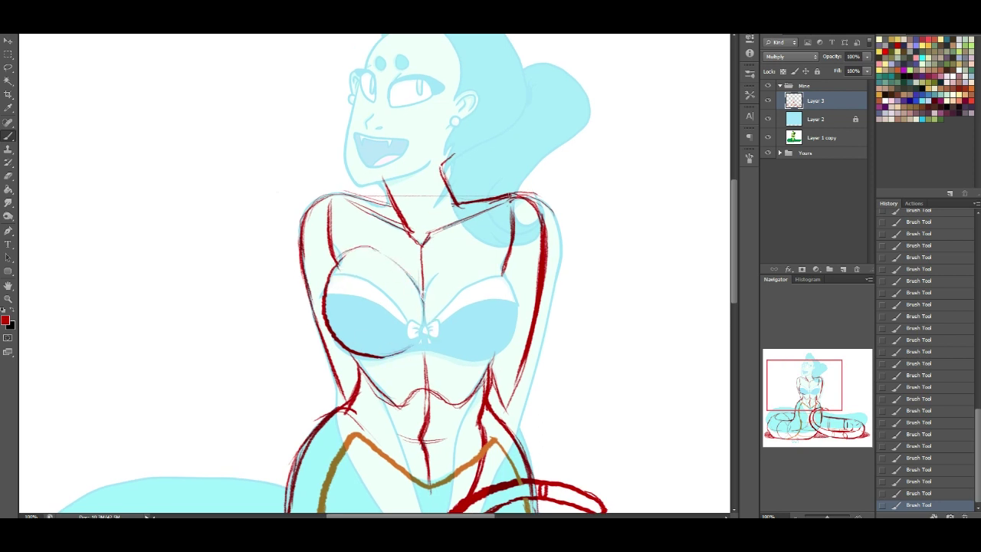
{"action": "mouse_move", "coordinate": [424, 305]}
{"action": "left_mouse_down"}
{"action": "mouse_move", "coordinate": [423, 342]}
{"action": "mouse_move", "coordinate": [376, 358]}
{"action": "mouse_move", "coordinate": [427, 319]}
{"action": "mouse_move", "coordinate": [461, 252]}
{"action": "left_mouse_up"}
{"action": "mouse_move", "coordinate": [429, 281]}
{"action": "left_mouse_down"}
{"action": "mouse_move", "coordinate": [481, 248]}
{"action": "mouse_move", "coordinate": [519, 298]}
{"action": "left_mouse_up"}
{"action": "mouse_move", "coordinate": [424, 335]}
{"action": "left_mouse_down"}
{"action": "mouse_move", "coordinate": [461, 359]}
{"action": "mouse_move", "coordinate": [502, 349]}
{"action": "left_mouse_up"}
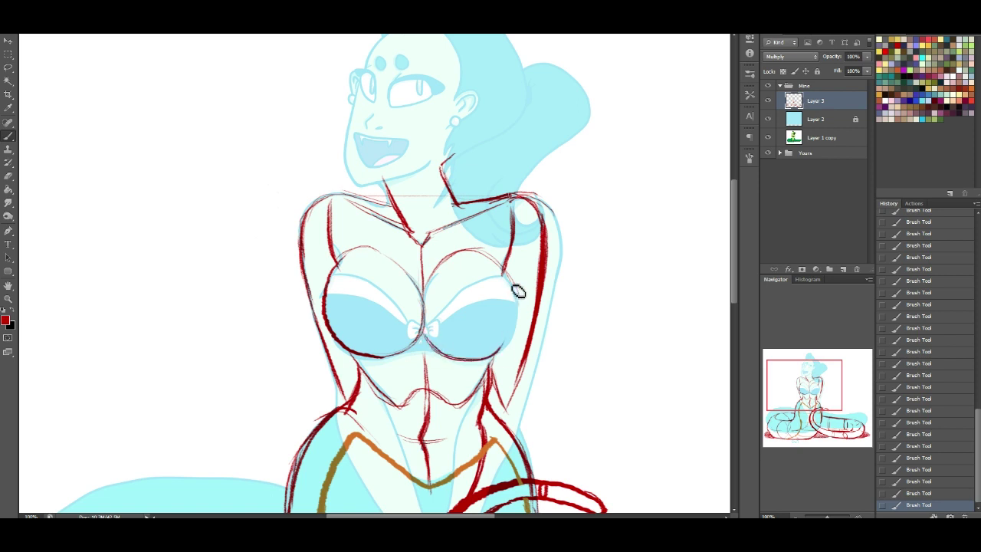
{"action": "left_click_drag", "start_coordinate": [510, 284], "coordinate": [500, 347]}
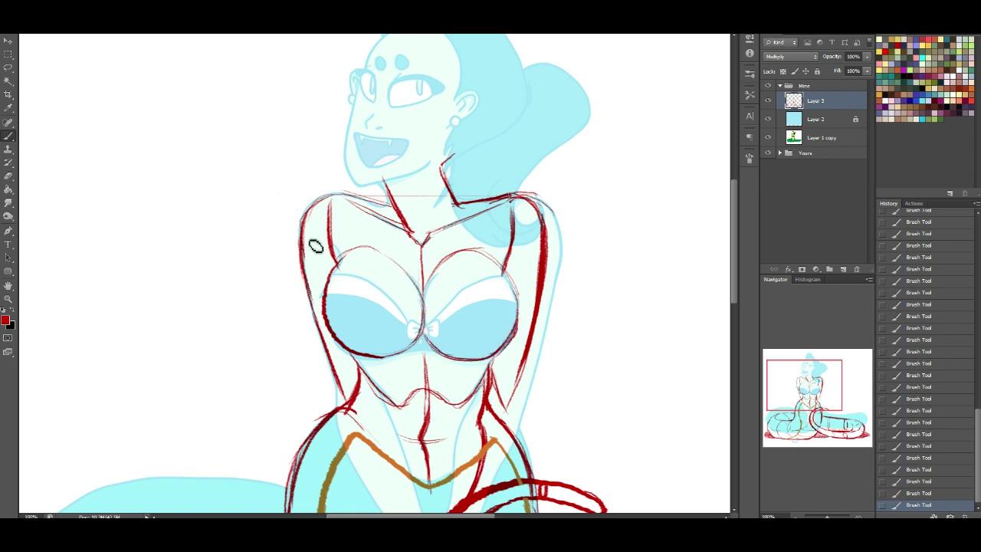
{"action": "left_click_drag", "start_coordinate": [363, 269], "coordinate": [360, 326]}
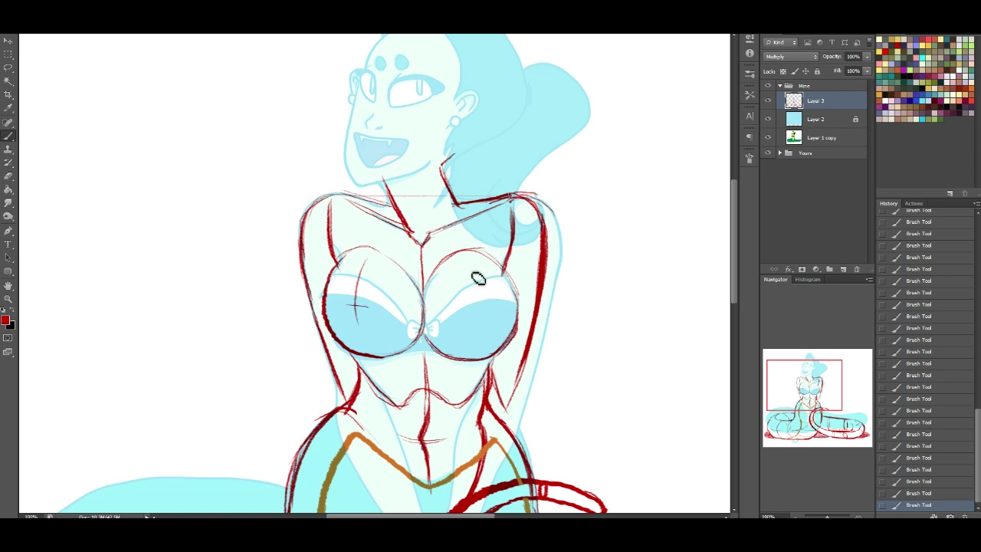
{"action": "mouse_move", "coordinate": [475, 262]}
{"action": "left_mouse_down"}
{"action": "mouse_move", "coordinate": [489, 313]}
{"action": "mouse_move", "coordinate": [504, 304]}
{"action": "left_mouse_up"}
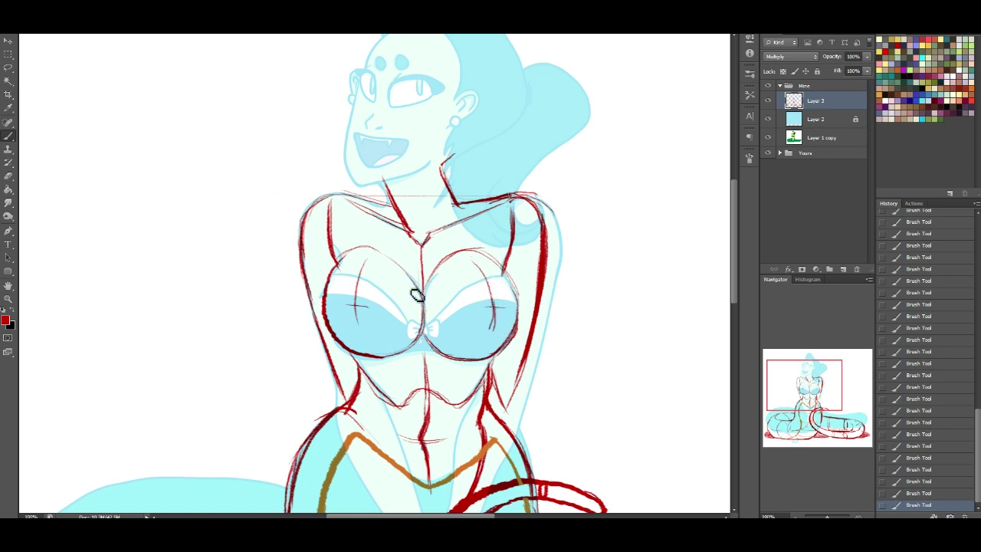
Redraw the armpit line above the right-hand breast, then thin it and clean the nearby shoulder lines with the eraser.
{"action": "left_click_drag", "start_coordinate": [796, 394], "coordinate": [760, 351]}
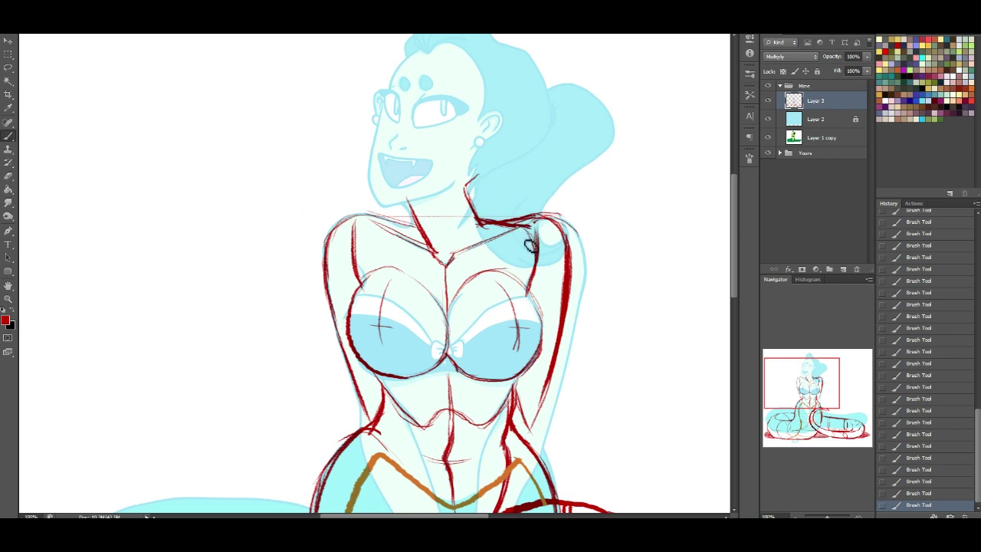
{"action": "left_click_drag", "start_coordinate": [536, 236], "coordinate": [528, 290]}
{"action": "left_click_drag", "start_coordinate": [531, 226], "coordinate": [528, 288]}
{"action": "left_click_drag", "start_coordinate": [534, 255], "coordinate": [527, 291]}
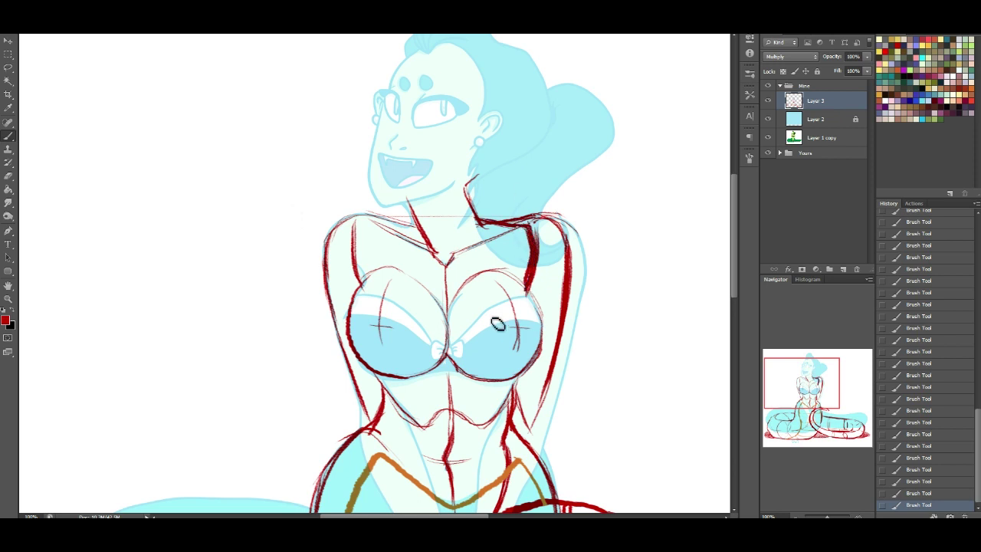
{"action": "left_click", "coordinate": [8, 176]}
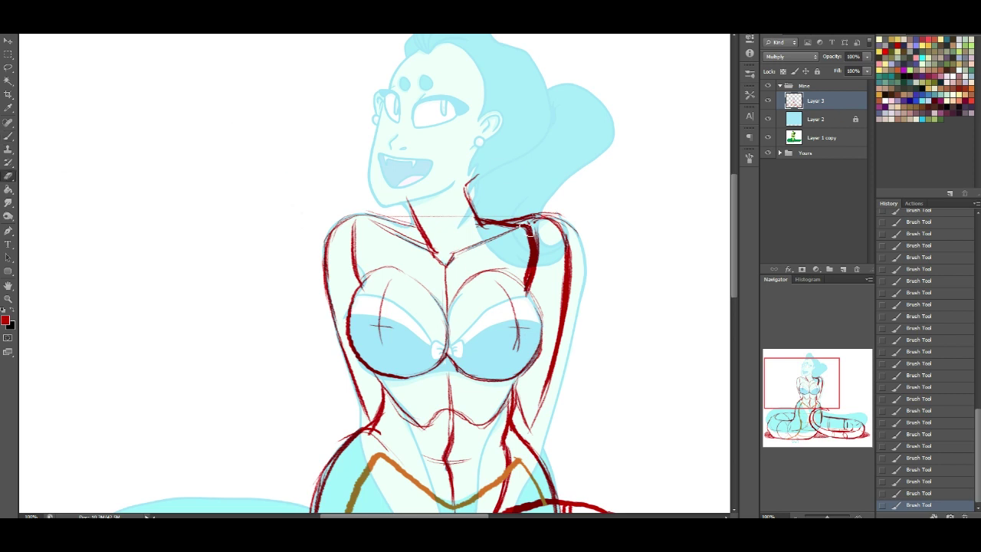
{"action": "mouse_move", "coordinate": [521, 235]}
{"action": "left_mouse_down"}
{"action": "mouse_move", "coordinate": [532, 280]}
{"action": "mouse_move", "coordinate": [544, 287]}
{"action": "mouse_move", "coordinate": [542, 264]}
{"action": "mouse_move", "coordinate": [537, 301]}
{"action": "left_mouse_up"}
{"action": "left_click_drag", "start_coordinate": [537, 226], "coordinate": [543, 268]}
{"action": "mouse_move", "coordinate": [556, 219]}
{"action": "left_mouse_down"}
{"action": "mouse_move", "coordinate": [577, 233]}
{"action": "mouse_move", "coordinate": [556, 210]}
{"action": "left_mouse_up"}
{"action": "left_click_drag", "start_coordinate": [356, 268], "coordinate": [352, 249]}
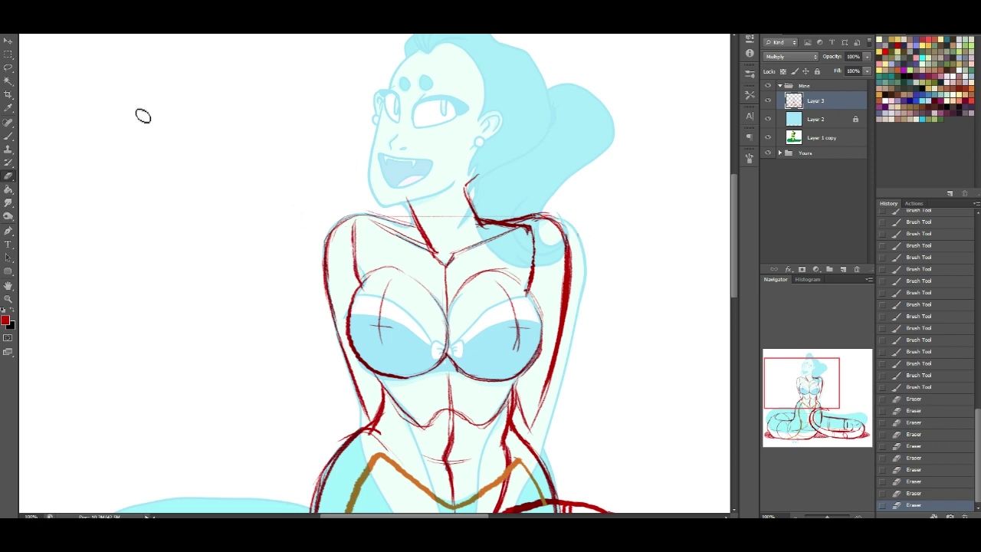
Darken the inner curves where the two breasts meet at the cleavage, undoing the unwanted heavy strokes.
{"action": "left_click", "coordinate": [9, 136]}
{"action": "mouse_move", "coordinate": [366, 285]}
{"action": "left_mouse_down"}
{"action": "mouse_move", "coordinate": [387, 263]}
{"action": "mouse_move", "coordinate": [426, 288]}
{"action": "mouse_move", "coordinate": [455, 337]}
{"action": "mouse_move", "coordinate": [450, 371]}
{"action": "left_mouse_up"}
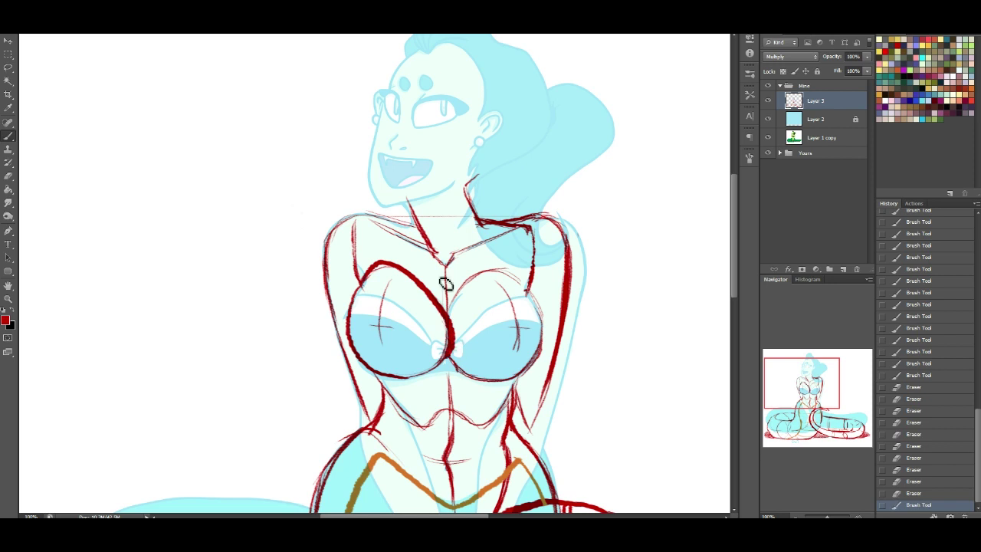
{"action": "key", "text": "ctrl+z"}
{"action": "left_click_drag", "start_coordinate": [435, 296], "coordinate": [447, 317]}
{"action": "left_click_drag", "start_coordinate": [436, 299], "coordinate": [448, 314]}
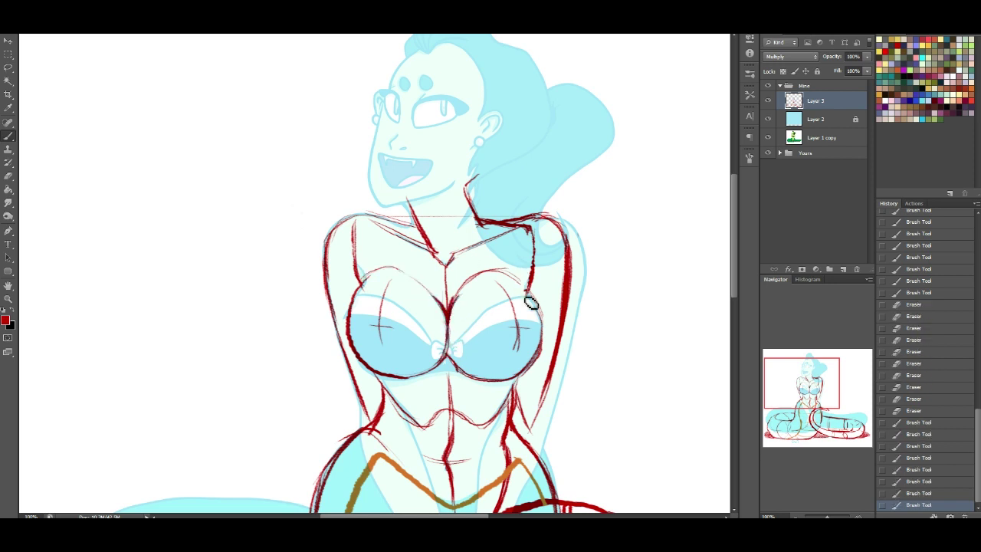
{"action": "left_click_drag", "start_coordinate": [391, 268], "coordinate": [521, 270]}
{"action": "key", "text": "ctrl+z"}
Thicken the upper outer edges of both breast outlines.
{"action": "left_click_drag", "start_coordinate": [377, 276], "coordinate": [351, 302]}
{"action": "mouse_move", "coordinate": [373, 278]}
{"action": "left_mouse_down"}
{"action": "mouse_move", "coordinate": [354, 297]}
{"action": "mouse_move", "coordinate": [352, 321]}
{"action": "left_mouse_up"}
{"action": "left_click_drag", "start_coordinate": [519, 278], "coordinate": [545, 337]}
{"action": "left_click_drag", "start_coordinate": [536, 303], "coordinate": [546, 333]}
{"action": "left_click_drag", "start_coordinate": [534, 300], "coordinate": [543, 328]}
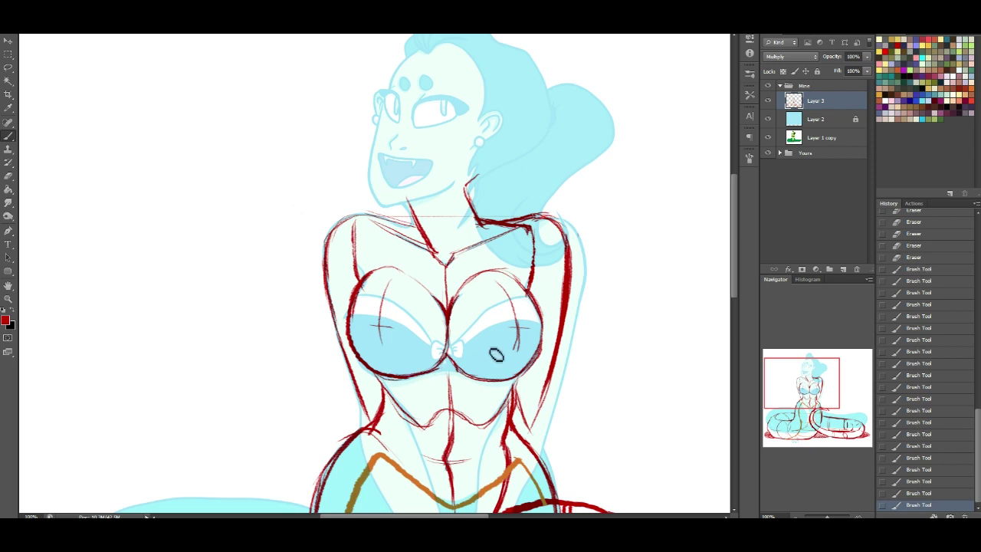
Reinforce the shoulder contours on both sides of the neck with dark red strokes.
{"action": "left_click_drag", "start_coordinate": [815, 386], "coordinate": [835, 376]}
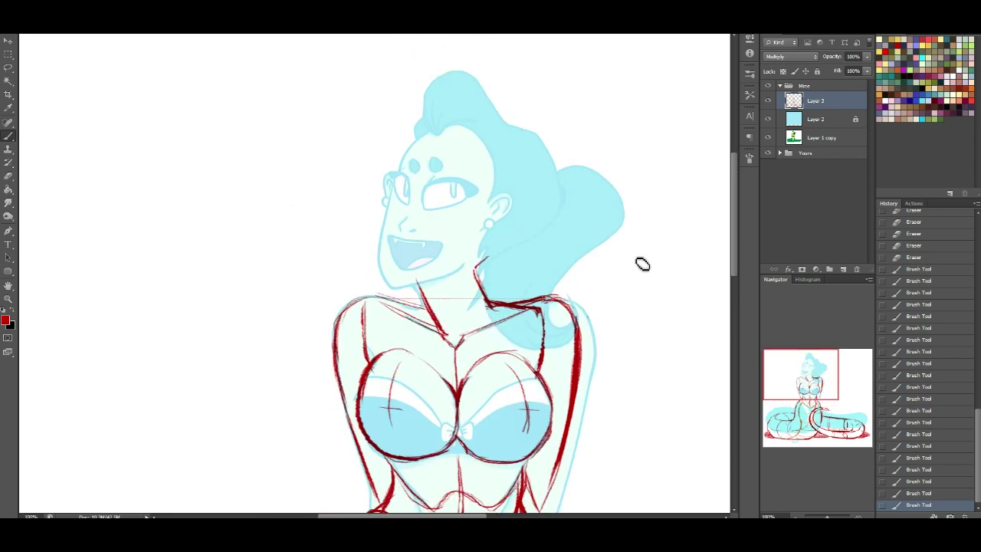
{"action": "left_click_drag", "start_coordinate": [550, 306], "coordinate": [561, 304]}
{"action": "mouse_move", "coordinate": [341, 312]}
{"action": "left_mouse_down"}
{"action": "mouse_move", "coordinate": [382, 298]}
{"action": "mouse_move", "coordinate": [372, 298]}
{"action": "mouse_move", "coordinate": [425, 310]}
{"action": "left_mouse_up"}
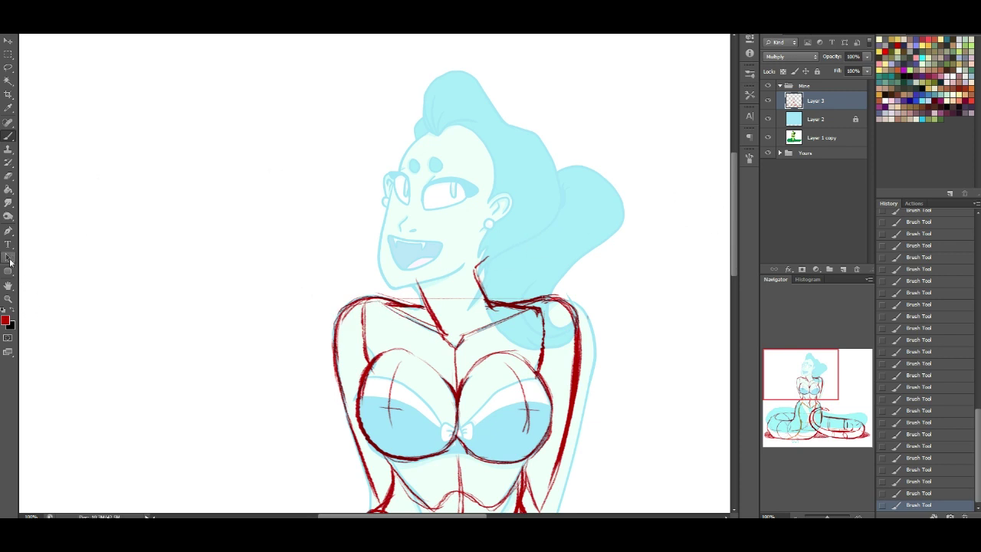
Rotate the canvas counterclockwise, hide Layer 3 and add a new layer above it.
{"action": "left_click", "coordinate": [7, 285]}
{"action": "left_click", "coordinate": [45, 296]}
{"action": "left_click_drag", "start_coordinate": [608, 182], "coordinate": [501, 114]}
{"action": "left_click", "coordinate": [7, 135]}
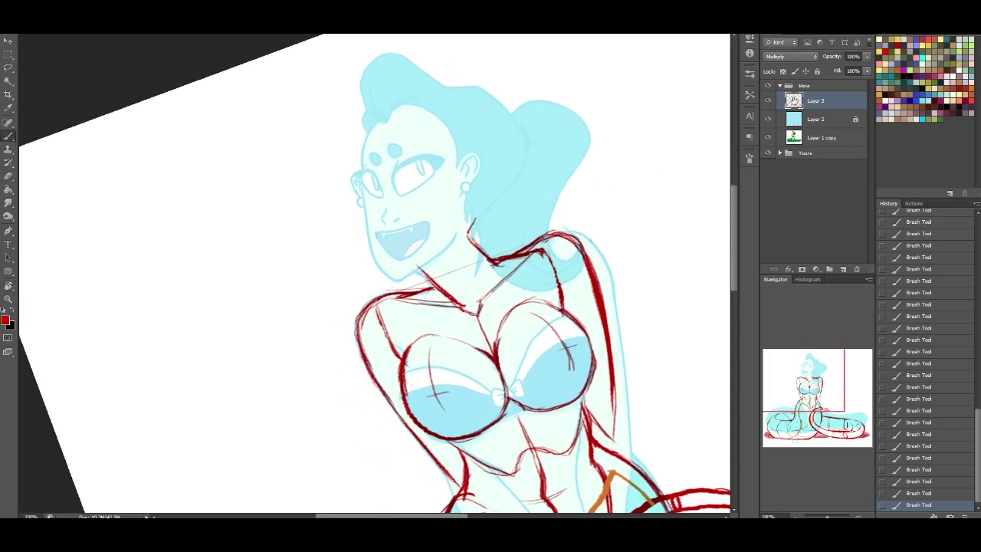
{"action": "left_click", "coordinate": [768, 101]}
{"action": "left_click", "coordinate": [842, 269]}
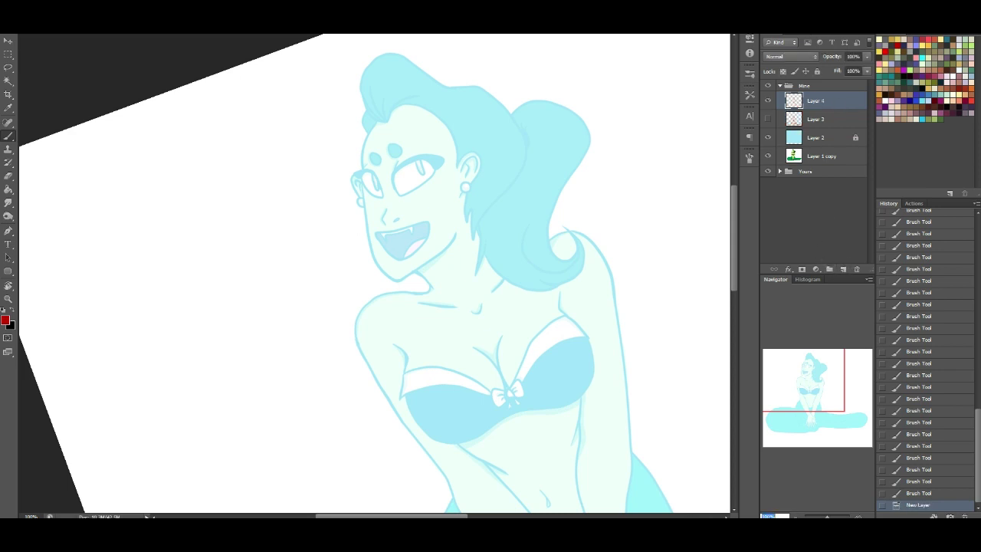
Draw the front contour of the head in dark red, from the hairline down the forehead to the cheek.
{"action": "key", "text": "ctrl+plus"}
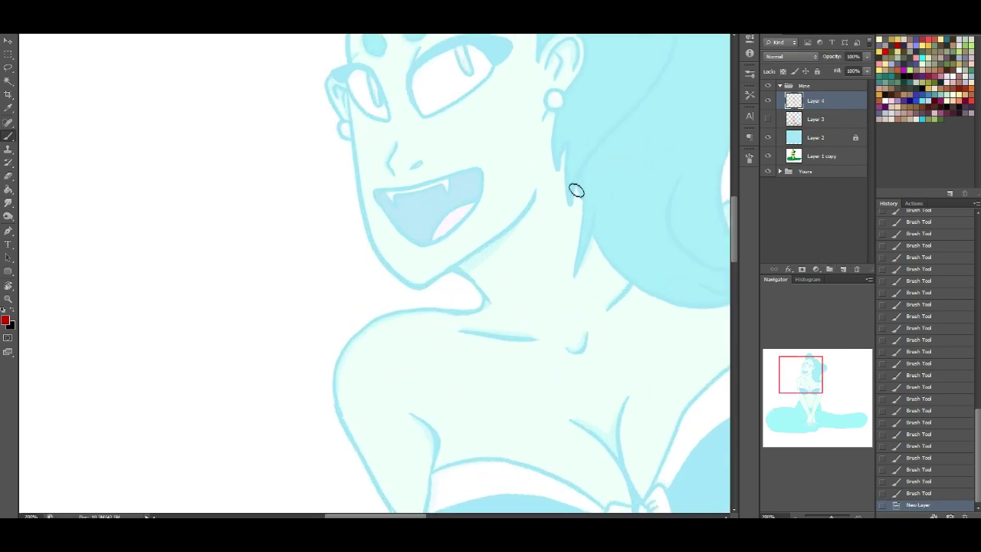
{"action": "left_click_drag", "start_coordinate": [799, 379], "coordinate": [802, 371]}
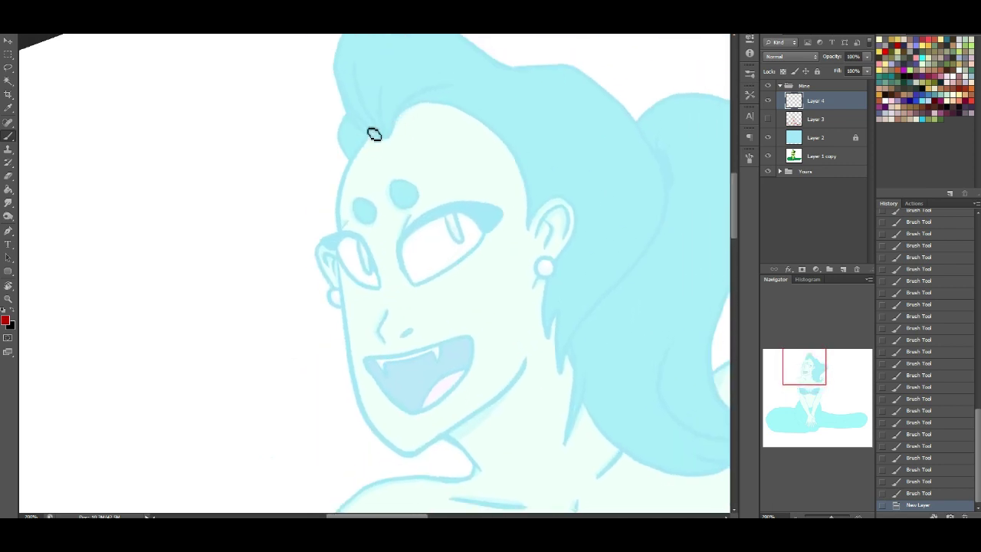
{"action": "left_click_drag", "start_coordinate": [435, 78], "coordinate": [344, 180]}
{"action": "left_click_drag", "start_coordinate": [385, 112], "coordinate": [340, 209]}
{"action": "left_click_drag", "start_coordinate": [348, 158], "coordinate": [339, 244]}
{"action": "left_click_drag", "start_coordinate": [339, 207], "coordinate": [341, 264]}
{"action": "left_click_drag", "start_coordinate": [338, 222], "coordinate": [341, 322]}
{"action": "left_click_drag", "start_coordinate": [342, 294], "coordinate": [344, 350]}
Draw the lower face from the cheek to a pointed chin and back up along the jawline.
{"action": "mouse_move", "coordinate": [342, 321]}
{"action": "left_mouse_down"}
{"action": "mouse_move", "coordinate": [352, 378]}
{"action": "mouse_move", "coordinate": [371, 409]}
{"action": "mouse_move", "coordinate": [347, 365]}
{"action": "mouse_move", "coordinate": [383, 424]}
{"action": "left_mouse_up"}
{"action": "left_click_drag", "start_coordinate": [348, 366], "coordinate": [401, 451]}
{"action": "mouse_move", "coordinate": [380, 415]}
{"action": "left_mouse_down"}
{"action": "mouse_move", "coordinate": [399, 442]}
{"action": "mouse_move", "coordinate": [470, 433]}
{"action": "mouse_move", "coordinate": [423, 455]}
{"action": "mouse_move", "coordinate": [514, 386]}
{"action": "left_mouse_up"}
{"action": "left_click_drag", "start_coordinate": [414, 460], "coordinate": [521, 361]}
{"action": "left_click_drag", "start_coordinate": [459, 436], "coordinate": [535, 345]}
{"action": "left_click_drag", "start_coordinate": [490, 400], "coordinate": [529, 348]}
Sketch the rounded skull over the hair, from the forehead across the crown to behind the ear.
{"action": "mouse_move", "coordinate": [385, 105]}
{"action": "left_mouse_down"}
{"action": "mouse_move", "coordinate": [465, 67]}
{"action": "mouse_move", "coordinate": [532, 87]}
{"action": "left_mouse_up"}
{"action": "mouse_move", "coordinate": [449, 75]}
{"action": "left_mouse_down"}
{"action": "mouse_move", "coordinate": [542, 91]}
{"action": "mouse_move", "coordinate": [594, 124]}
{"action": "left_mouse_up"}
{"action": "left_click_drag", "start_coordinate": [547, 96], "coordinate": [619, 197]}
{"action": "left_click_drag", "start_coordinate": [571, 125], "coordinate": [611, 252]}
{"action": "mouse_move", "coordinate": [595, 146]}
{"action": "left_mouse_down"}
{"action": "mouse_move", "coordinate": [613, 222]}
{"action": "mouse_move", "coordinate": [591, 321]}
{"action": "left_mouse_up"}
{"action": "mouse_move", "coordinate": [615, 256]}
{"action": "left_mouse_down"}
{"action": "mouse_move", "coordinate": [617, 284]}
{"action": "mouse_move", "coordinate": [553, 335]}
{"action": "left_mouse_up"}
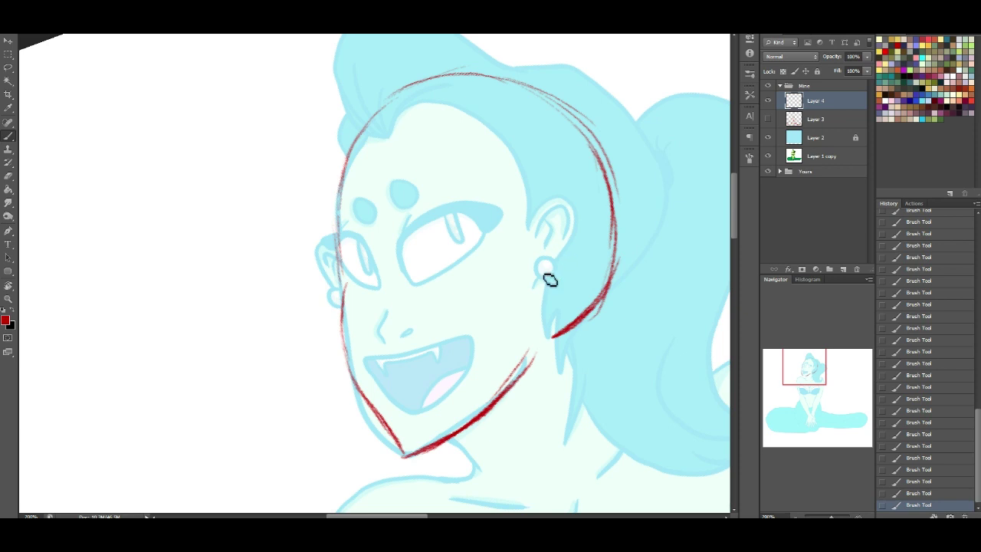
Draw the side of the face in front of the ear down to the jaw and thicken the opposite cheek contour.
{"action": "left_click_drag", "start_coordinate": [534, 203], "coordinate": [533, 290]}
{"action": "mouse_move", "coordinate": [536, 226]}
{"action": "left_mouse_down"}
{"action": "mouse_move", "coordinate": [536, 356]}
{"action": "mouse_move", "coordinate": [540, 302]}
{"action": "left_mouse_up"}
{"action": "left_click_drag", "start_coordinate": [534, 366], "coordinate": [506, 390]}
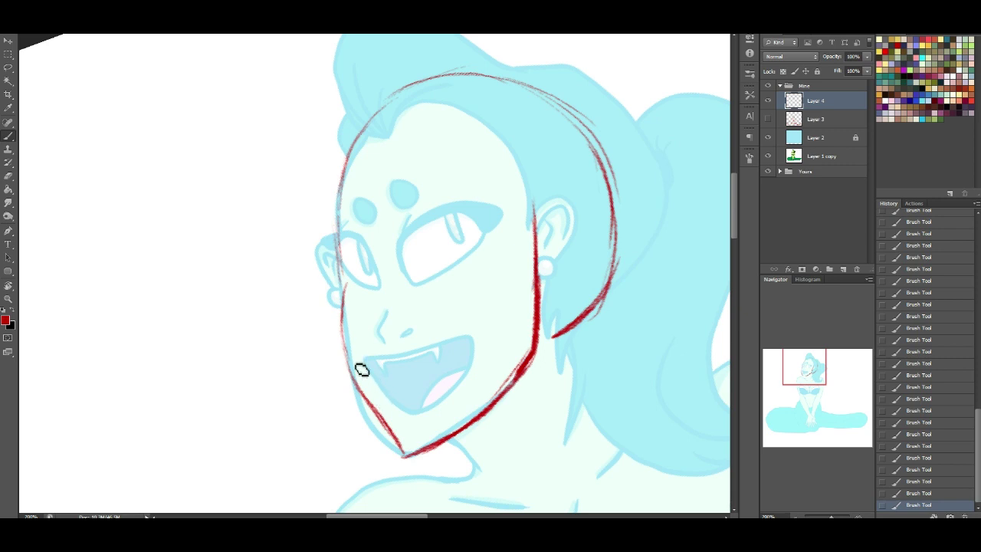
{"action": "mouse_move", "coordinate": [337, 274]}
{"action": "left_mouse_down"}
{"action": "mouse_move", "coordinate": [354, 376]}
{"action": "mouse_move", "coordinate": [348, 334]}
{"action": "mouse_move", "coordinate": [375, 406]}
{"action": "left_mouse_up"}
{"action": "left_click_drag", "start_coordinate": [346, 354], "coordinate": [376, 408]}
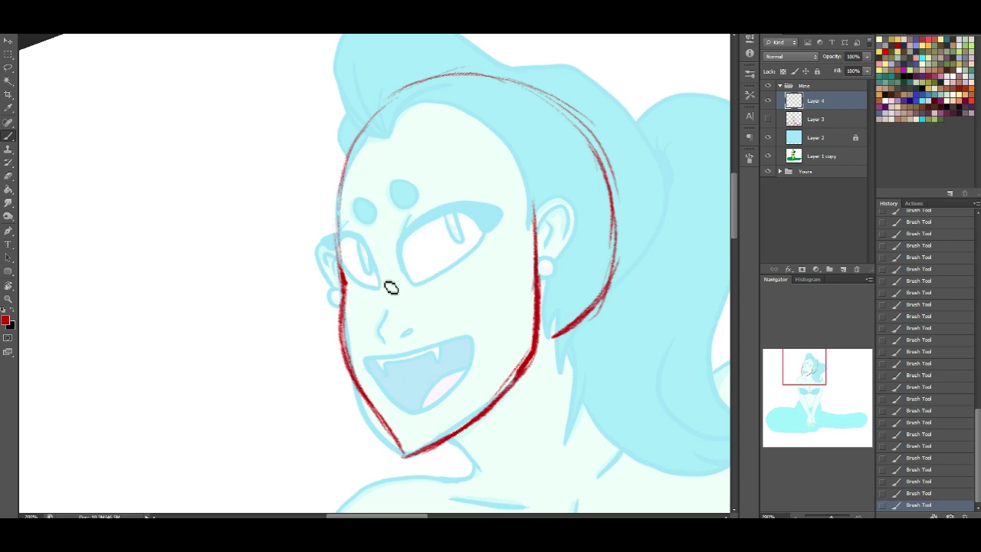
Add a slanted guideline under the eyes and a curved centre line down the forehead, nose and chin.
{"action": "left_click_drag", "start_coordinate": [377, 289], "coordinate": [485, 271]}
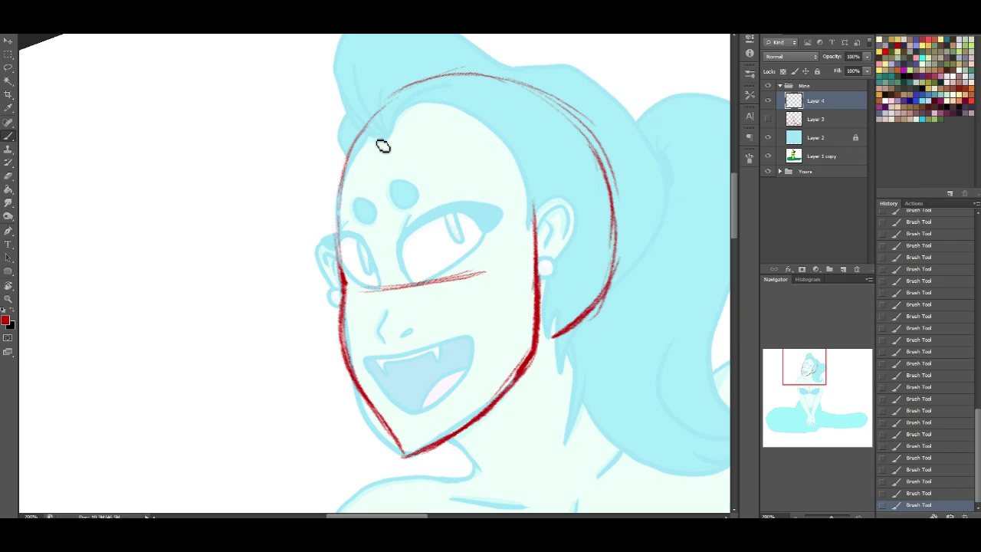
{"action": "left_click_drag", "start_coordinate": [390, 123], "coordinate": [378, 201]}
{"action": "left_click_drag", "start_coordinate": [384, 142], "coordinate": [379, 215]}
{"action": "mouse_move", "coordinate": [392, 298]}
{"action": "left_mouse_down"}
{"action": "mouse_move", "coordinate": [387, 364]}
{"action": "mouse_move", "coordinate": [409, 439]}
{"action": "left_mouse_up"}
{"action": "key", "text": "ctrl+z"}
{"action": "left_click_drag", "start_coordinate": [392, 377], "coordinate": [414, 447]}
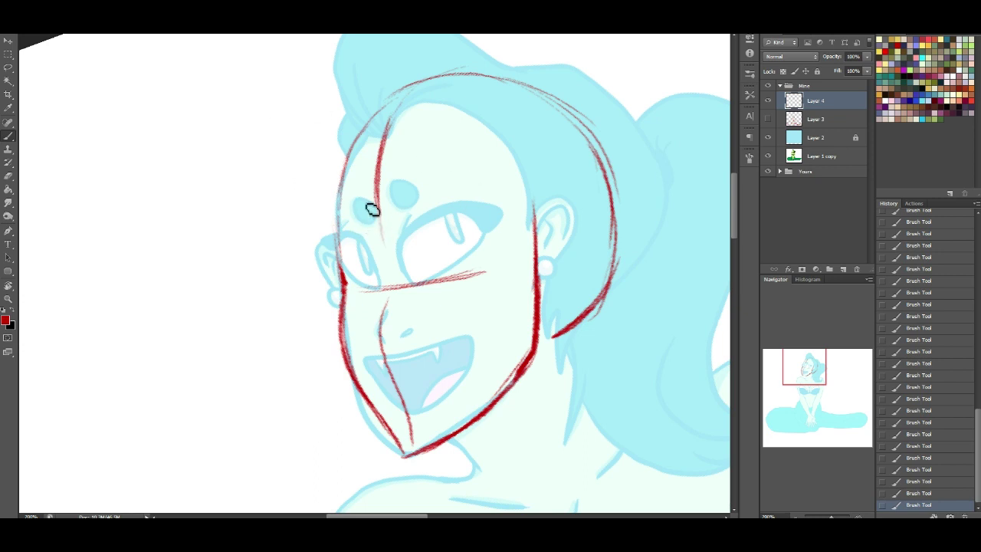
Draw a slanted brow guideline across the upper eyes and outline the left brow spot.
{"action": "mouse_move", "coordinate": [376, 213]}
{"action": "left_mouse_down"}
{"action": "mouse_move", "coordinate": [360, 208]}
{"action": "mouse_move", "coordinate": [373, 220]}
{"action": "left_mouse_up"}
{"action": "key", "text": "ctrl+z"}
{"action": "left_click_drag", "start_coordinate": [336, 230], "coordinate": [491, 197]}
{"action": "mouse_move", "coordinate": [354, 212]}
{"action": "left_mouse_down"}
{"action": "mouse_move", "coordinate": [378, 221]}
{"action": "mouse_move", "coordinate": [363, 222]}
{"action": "left_mouse_up"}
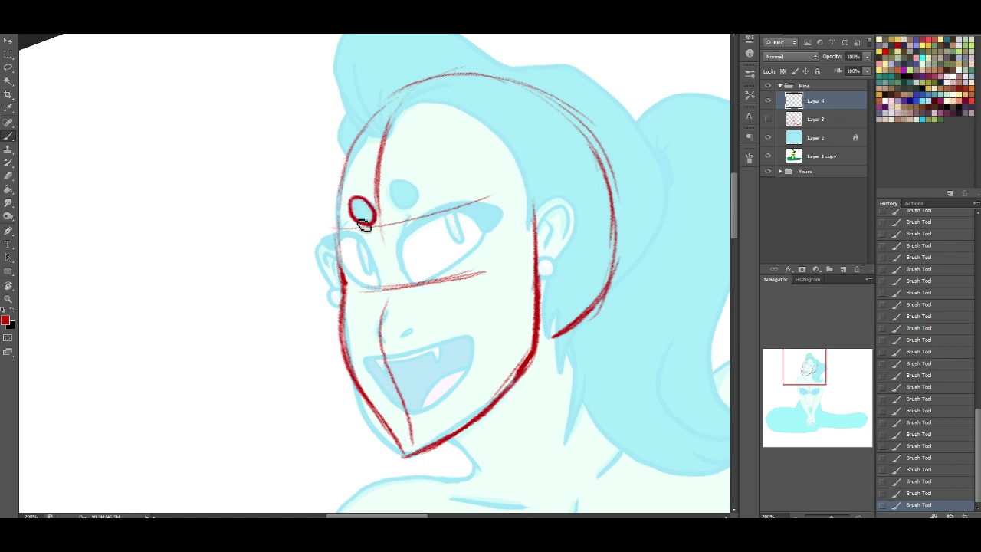
Outline the second brow spot and draw the almond-shaped contour of the near eye between the brow and lower eye guidelines.
{"action": "mouse_move", "coordinate": [418, 193]}
{"action": "left_mouse_down"}
{"action": "mouse_move", "coordinate": [402, 213]}
{"action": "mouse_move", "coordinate": [421, 190]}
{"action": "left_mouse_up"}
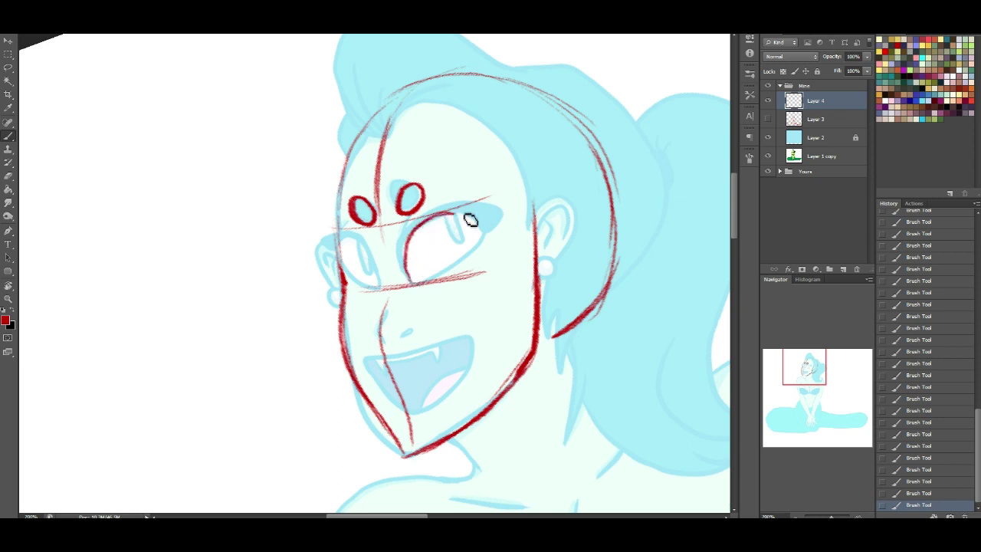
{"action": "mouse_move", "coordinate": [429, 231]}
{"action": "left_mouse_down"}
{"action": "mouse_move", "coordinate": [409, 241]}
{"action": "mouse_move", "coordinate": [416, 284]}
{"action": "left_mouse_up"}
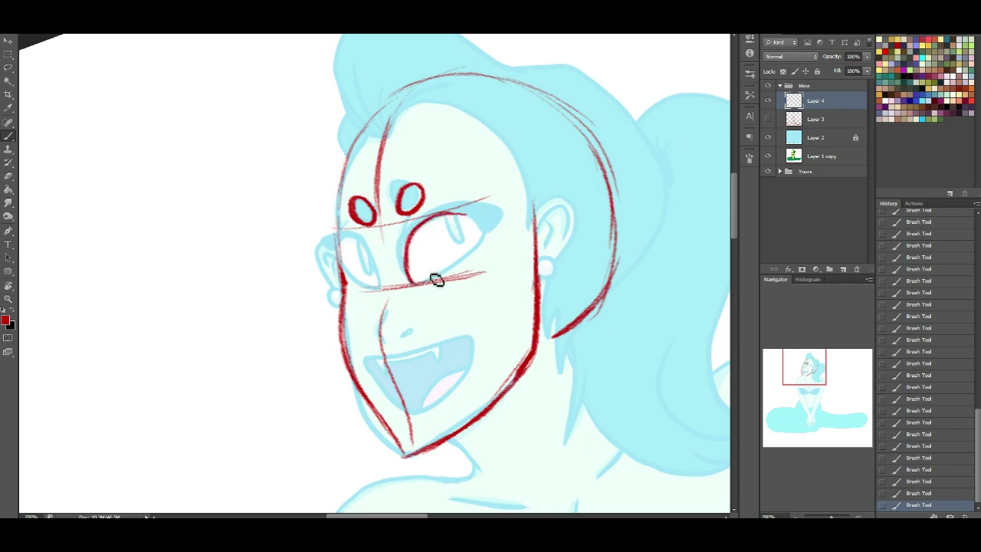
{"action": "left_click_drag", "start_coordinate": [485, 230], "coordinate": [414, 283]}
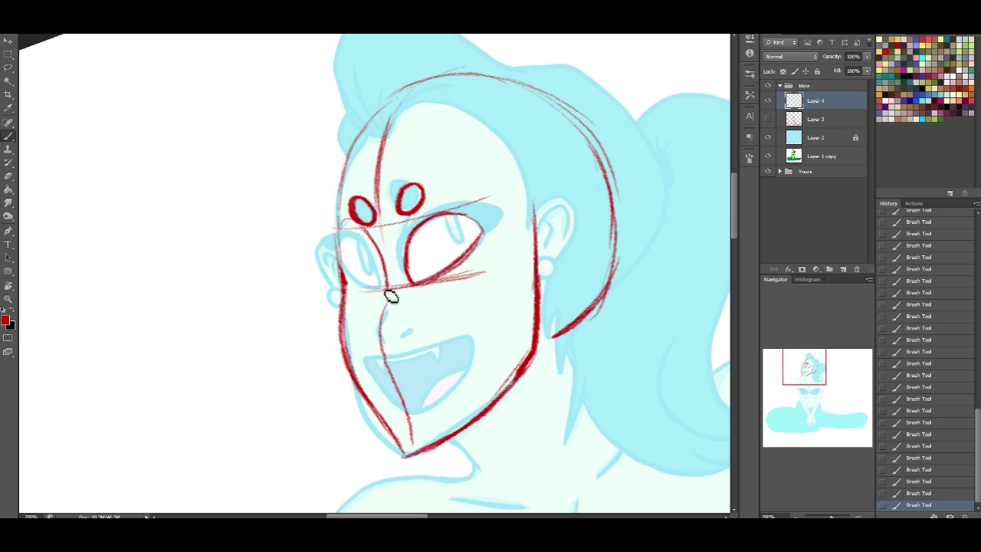
Draw the pointed nose profile with its nostril and add a narrow slit pupil to the near eye.
{"action": "left_click_drag", "start_coordinate": [387, 293], "coordinate": [376, 324]}
{"action": "left_click_drag", "start_coordinate": [402, 334], "coordinate": [412, 334]}
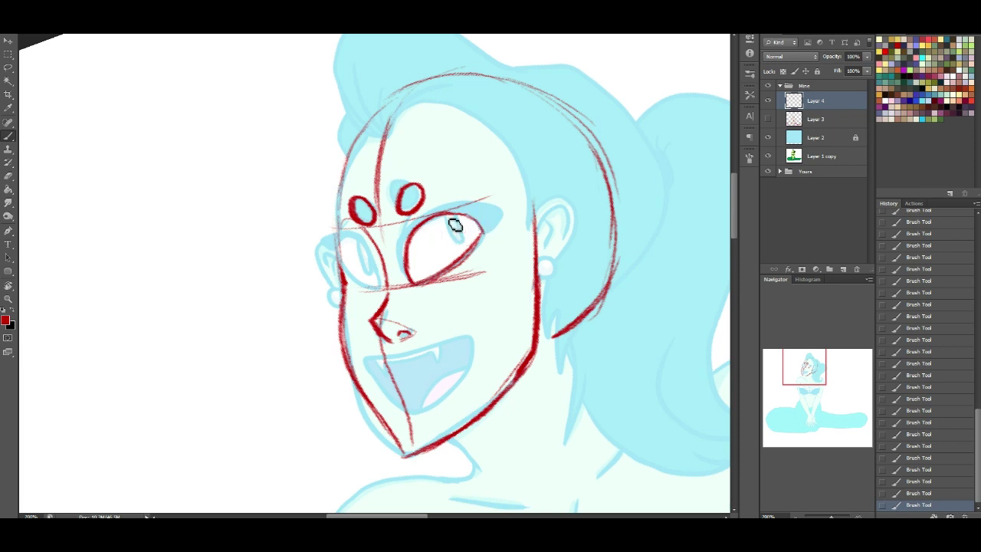
{"action": "left_click_drag", "start_coordinate": [449, 214], "coordinate": [462, 244]}
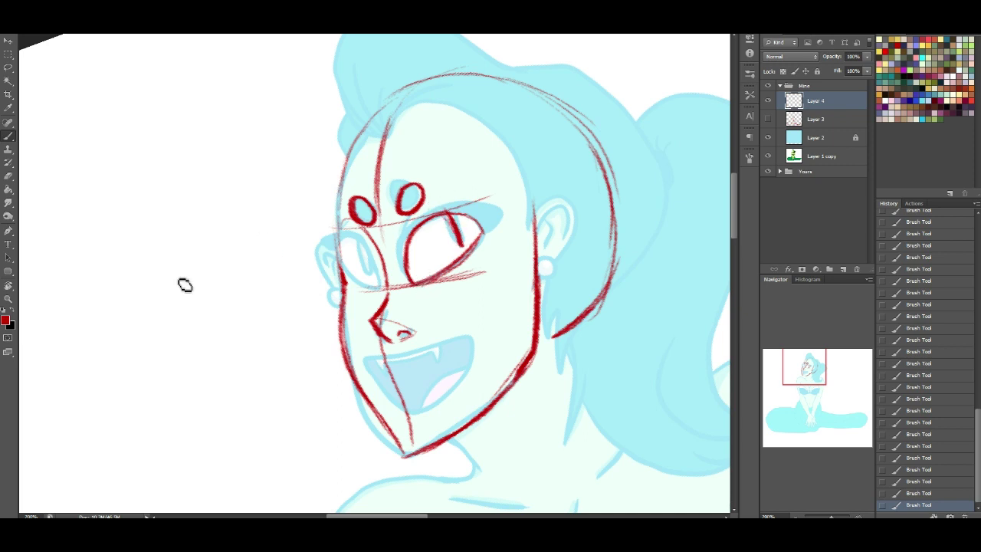
Sketch a separate example eye in the blank area beside the face, with a filled round pupil near its upper lid.
{"action": "mouse_move", "coordinate": [148, 241]}
{"action": "left_mouse_down"}
{"action": "mouse_move", "coordinate": [138, 283]}
{"action": "mouse_move", "coordinate": [211, 249]}
{"action": "mouse_move", "coordinate": [162, 252]}
{"action": "mouse_move", "coordinate": [210, 252]}
{"action": "mouse_move", "coordinate": [192, 290]}
{"action": "mouse_move", "coordinate": [146, 259]}
{"action": "mouse_move", "coordinate": [147, 305]}
{"action": "mouse_move", "coordinate": [157, 259]}
{"action": "mouse_move", "coordinate": [168, 315]}
{"action": "left_mouse_up"}
{"action": "left_click_drag", "start_coordinate": [216, 259], "coordinate": [158, 313]}
{"action": "left_click_drag", "start_coordinate": [142, 260], "coordinate": [161, 304]}
{"action": "left_click_drag", "start_coordinate": [213, 266], "coordinate": [200, 299]}
{"action": "mouse_move", "coordinate": [177, 243]}
{"action": "left_mouse_down"}
{"action": "mouse_move", "coordinate": [187, 282]}
{"action": "mouse_move", "coordinate": [186, 267]}
{"action": "mouse_move", "coordinate": [156, 288]}
{"action": "mouse_move", "coordinate": [174, 269]}
{"action": "mouse_move", "coordinate": [211, 262]}
{"action": "mouse_move", "coordinate": [186, 264]}
{"action": "left_mouse_up"}
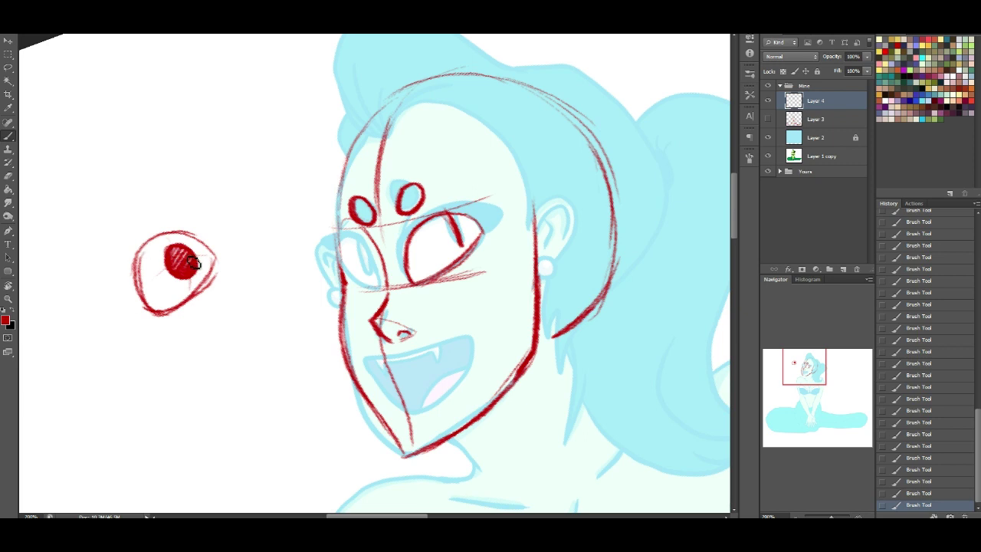
Paint a solid round dot below the example eye and add a thick upper lid line around the eye's outer curve.
{"action": "left_click", "coordinate": [212, 344]}
{"action": "key", "text": "ctrl+z"}
{"action": "left_click", "coordinate": [212, 344]}
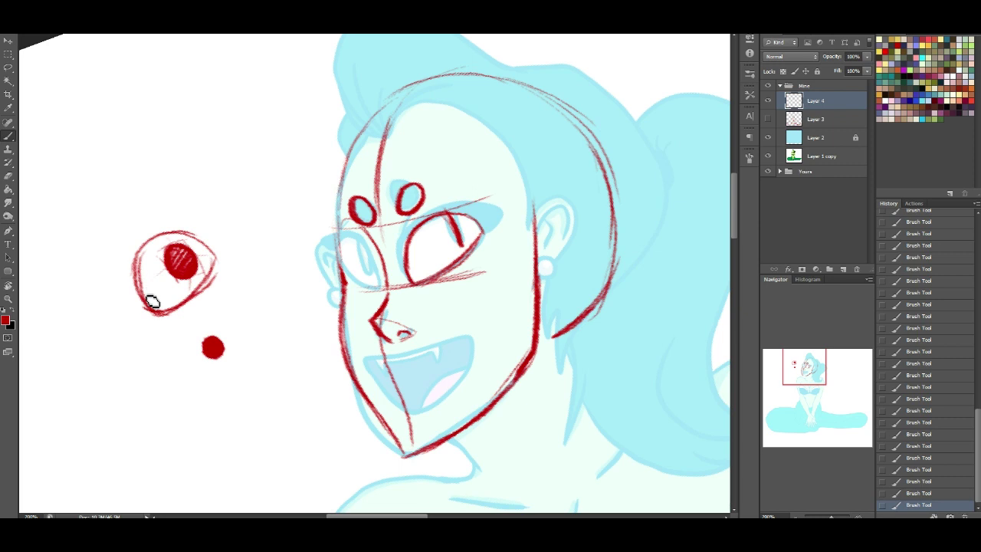
{"action": "mouse_move", "coordinate": [142, 252]}
{"action": "left_mouse_down"}
{"action": "mouse_move", "coordinate": [136, 261]}
{"action": "mouse_move", "coordinate": [157, 236]}
{"action": "mouse_move", "coordinate": [136, 234]}
{"action": "mouse_move", "coordinate": [140, 255]}
{"action": "mouse_move", "coordinate": [155, 228]}
{"action": "left_mouse_up"}
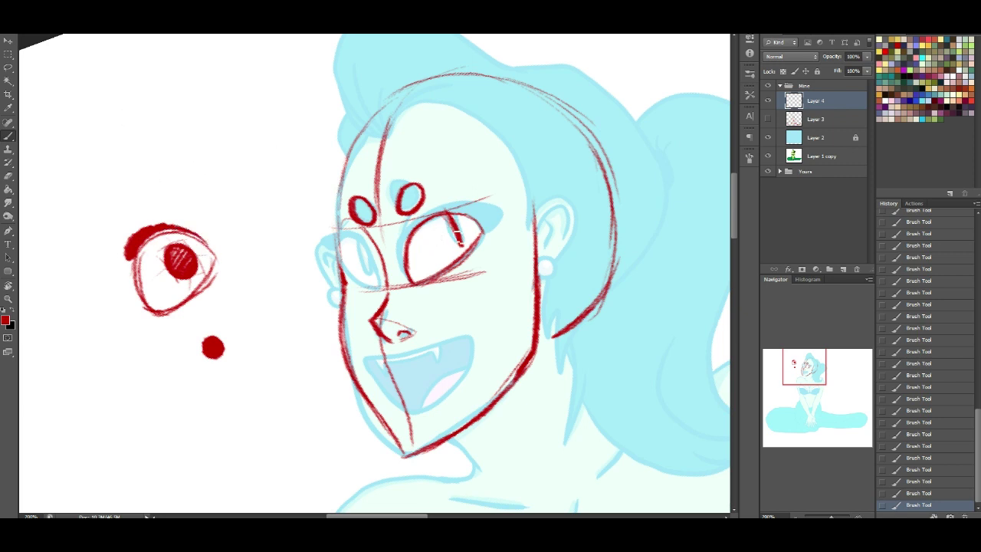
Erase the stray overlap at the top of the near eye and redraw its slit pupil in red.
{"action": "left_click", "coordinate": [9, 176]}
{"action": "left_click_drag", "start_coordinate": [441, 225], "coordinate": [437, 218]}
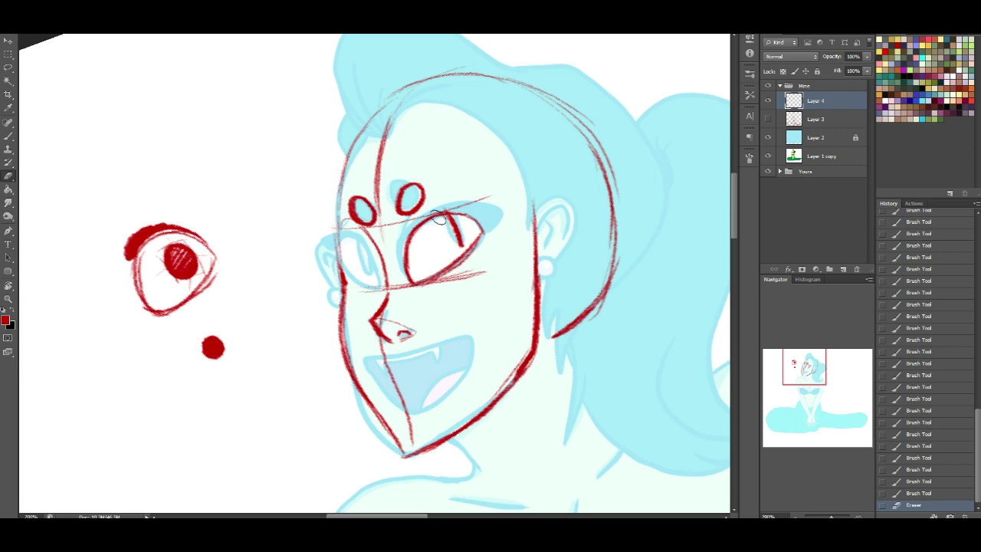
{"action": "left_click", "coordinate": [8, 136]}
{"action": "left_click_drag", "start_coordinate": [447, 213], "coordinate": [466, 253]}
Set Layer 4's blending mode to Multiply and reinforce the top of the near eye's slit pupil.
{"action": "left_click", "coordinate": [792, 56]}
{"action": "left_click", "coordinate": [783, 98]}
{"action": "mouse_move", "coordinate": [450, 217]}
{"action": "left_mouse_down"}
{"action": "mouse_move", "coordinate": [462, 243]}
{"action": "mouse_move", "coordinate": [453, 227]}
{"action": "left_mouse_up"}
{"action": "key", "text": "ctrl+z"}
{"action": "left_click_drag", "start_coordinate": [447, 213], "coordinate": [456, 228]}
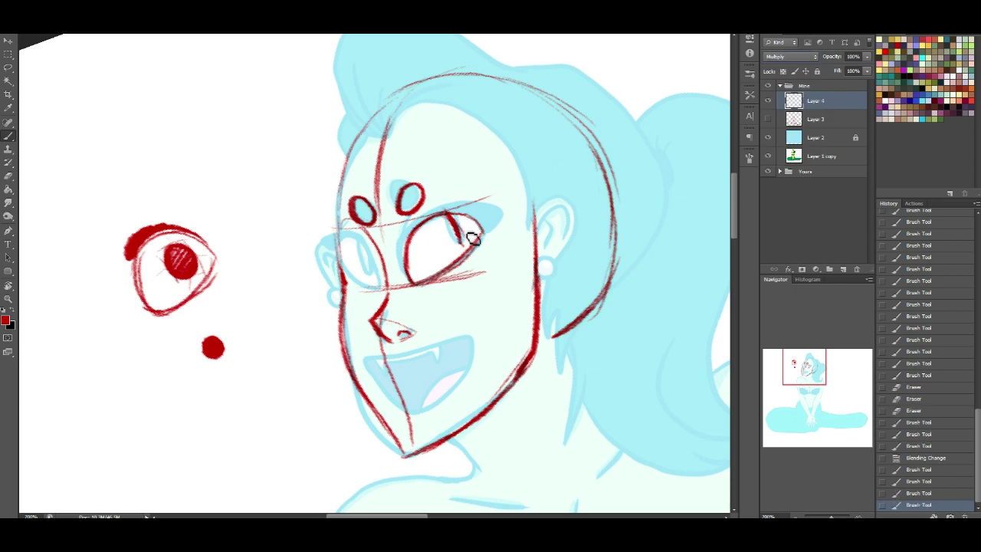
Erase along the edges of the near eye's pupil to make the slit thinner and shorter.
{"action": "left_click", "coordinate": [9, 175]}
{"action": "left_click_drag", "start_coordinate": [460, 224], "coordinate": [464, 241]}
{"action": "left_click_drag", "start_coordinate": [458, 224], "coordinate": [461, 248]}
Brush extra strokes along the back curve of the skull to reinforce its outline.
{"action": "left_click", "coordinate": [9, 135]}
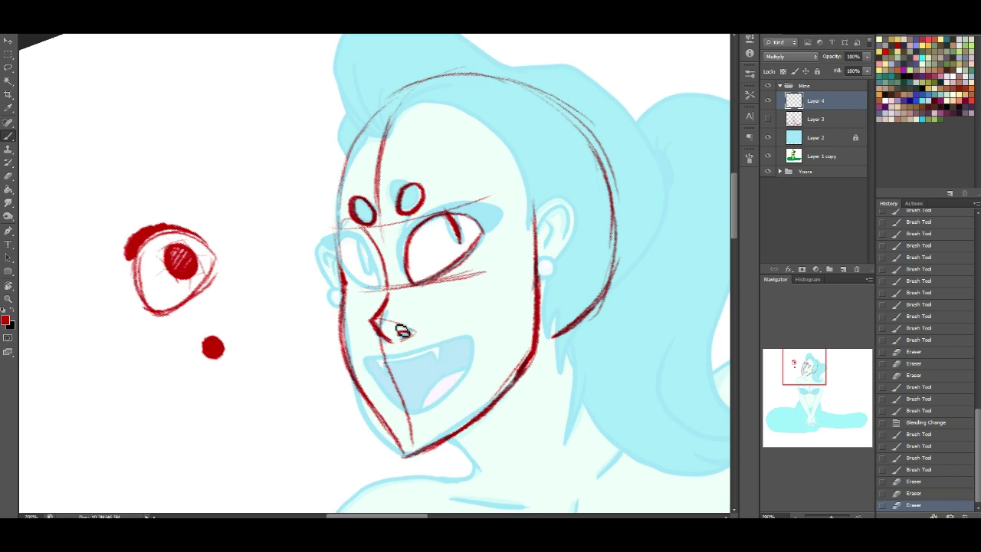
{"action": "mouse_move", "coordinate": [572, 120]}
{"action": "left_mouse_down"}
{"action": "mouse_move", "coordinate": [604, 154]}
{"action": "mouse_move", "coordinate": [609, 176]}
{"action": "left_mouse_up"}
{"action": "left_click_drag", "start_coordinate": [596, 135], "coordinate": [617, 229]}
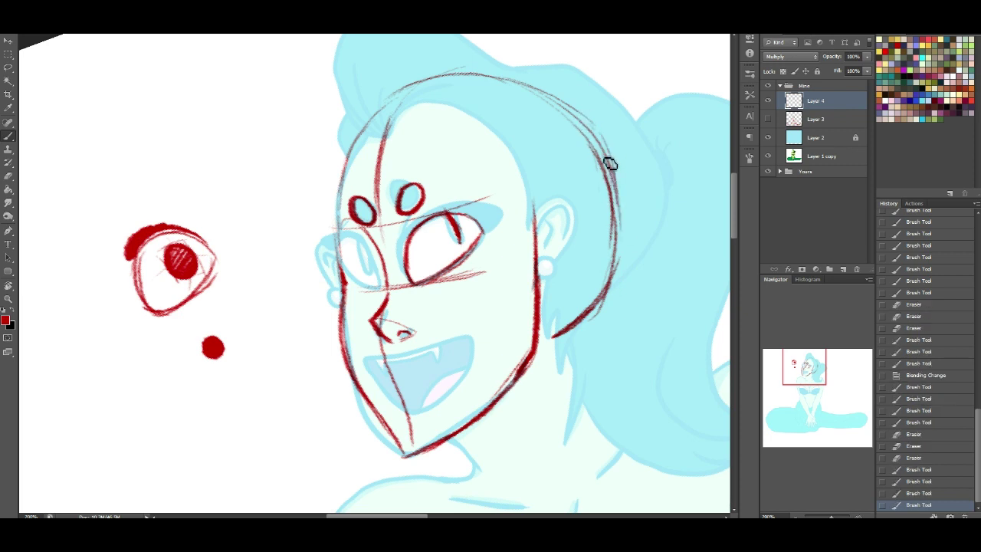
Redraw the forehead contour in thick red strokes from the crown down to the far eye.
{"action": "left_click_drag", "start_coordinate": [404, 91], "coordinate": [360, 129]}
{"action": "key", "text": "ctrl+z"}
{"action": "left_click_drag", "start_coordinate": [405, 92], "coordinate": [338, 156]}
{"action": "left_click_drag", "start_coordinate": [374, 121], "coordinate": [337, 187]}
{"action": "left_click_drag", "start_coordinate": [358, 127], "coordinate": [337, 183]}
{"action": "left_click_drag", "start_coordinate": [350, 143], "coordinate": [335, 210]}
{"action": "left_click_drag", "start_coordinate": [339, 161], "coordinate": [335, 224]}
{"action": "left_click_drag", "start_coordinate": [337, 170], "coordinate": [337, 238]}
{"action": "left_click_drag", "start_coordinate": [336, 201], "coordinate": [342, 268]}
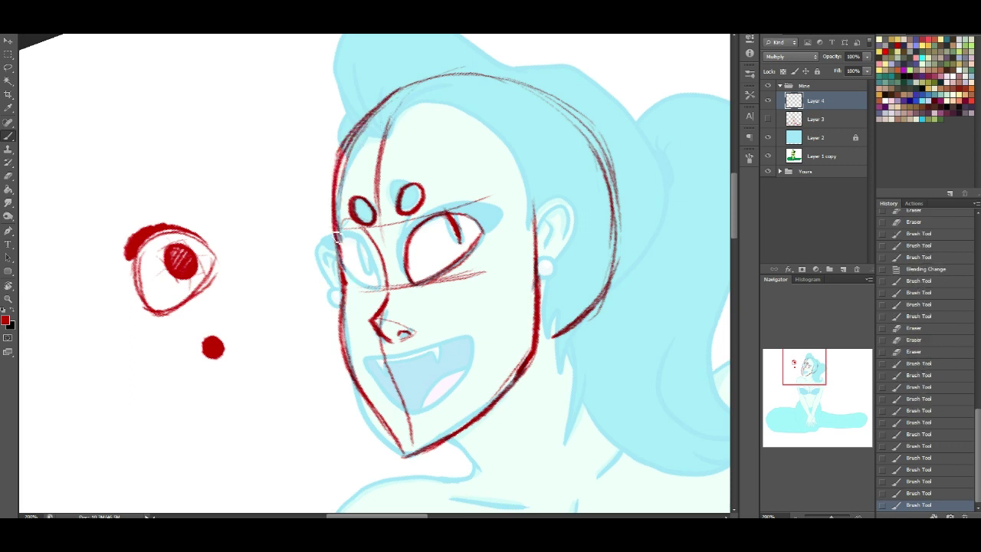
Erase the rough inner edge of the forehead contour to thin the line.
{"action": "left_click", "coordinate": [8, 175]}
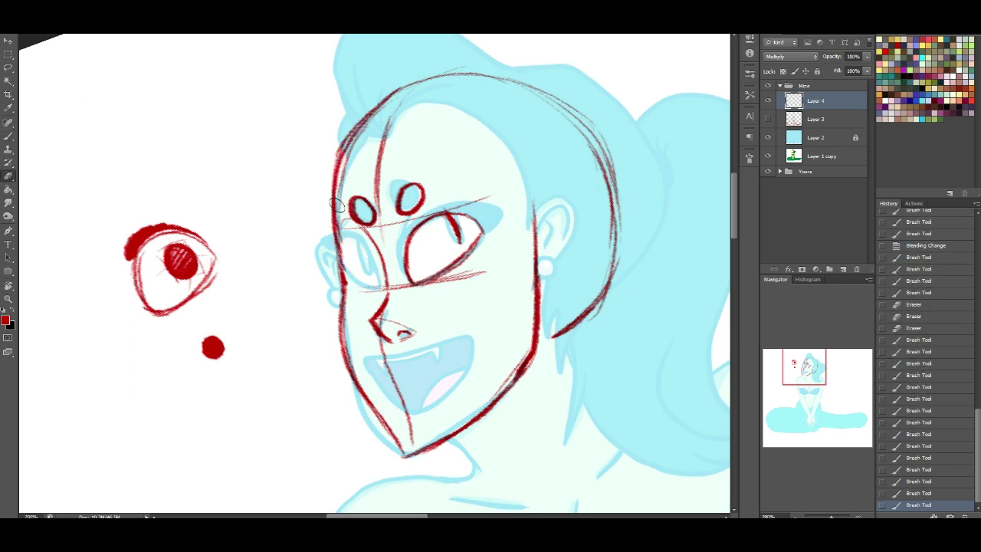
{"action": "left_click_drag", "start_coordinate": [344, 179], "coordinate": [341, 160]}
{"action": "left_click_drag", "start_coordinate": [345, 165], "coordinate": [383, 105]}
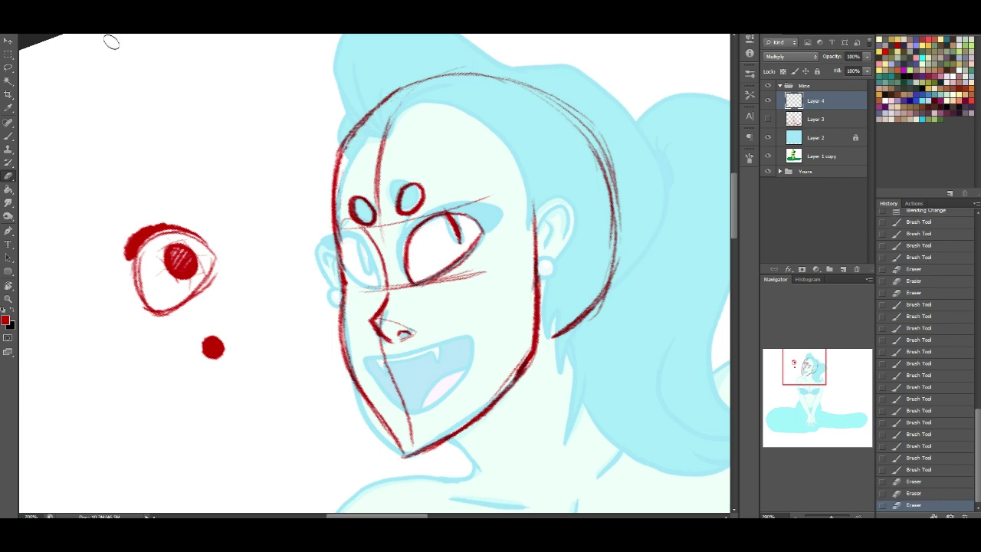
Outline the far eye over the blue sketch and draw a slit pupil inside it.
{"action": "left_click", "coordinate": [8, 136]}
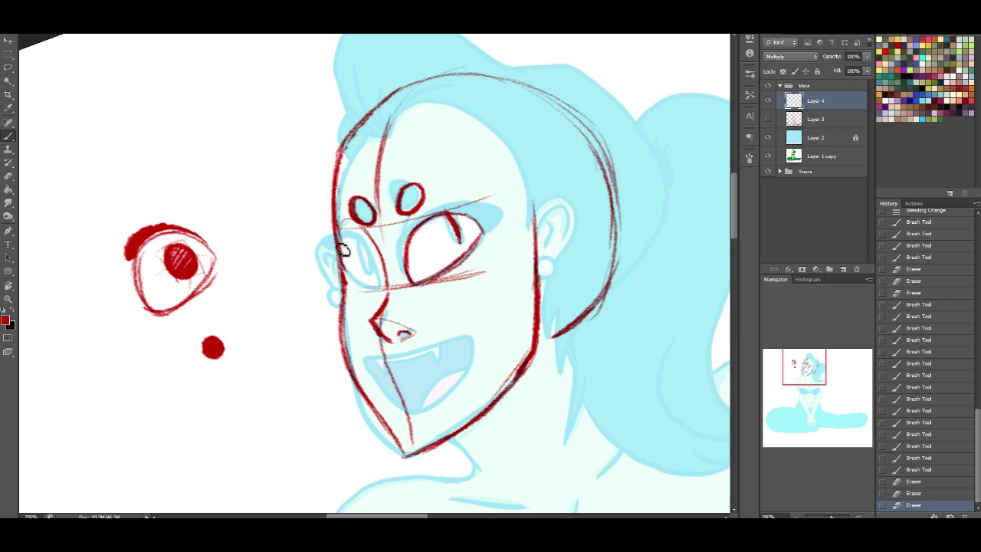
{"action": "mouse_move", "coordinate": [355, 238]}
{"action": "left_mouse_down"}
{"action": "mouse_move", "coordinate": [349, 273]}
{"action": "mouse_move", "coordinate": [366, 289]}
{"action": "left_mouse_up"}
{"action": "left_click_drag", "start_coordinate": [346, 257], "coordinate": [376, 288]}
{"action": "left_click_drag", "start_coordinate": [357, 242], "coordinate": [373, 255]}
{"action": "left_click_drag", "start_coordinate": [372, 256], "coordinate": [380, 286]}
{"action": "left_click_drag", "start_coordinate": [373, 255], "coordinate": [379, 289]}
{"action": "left_click_drag", "start_coordinate": [378, 278], "coordinate": [378, 293]}
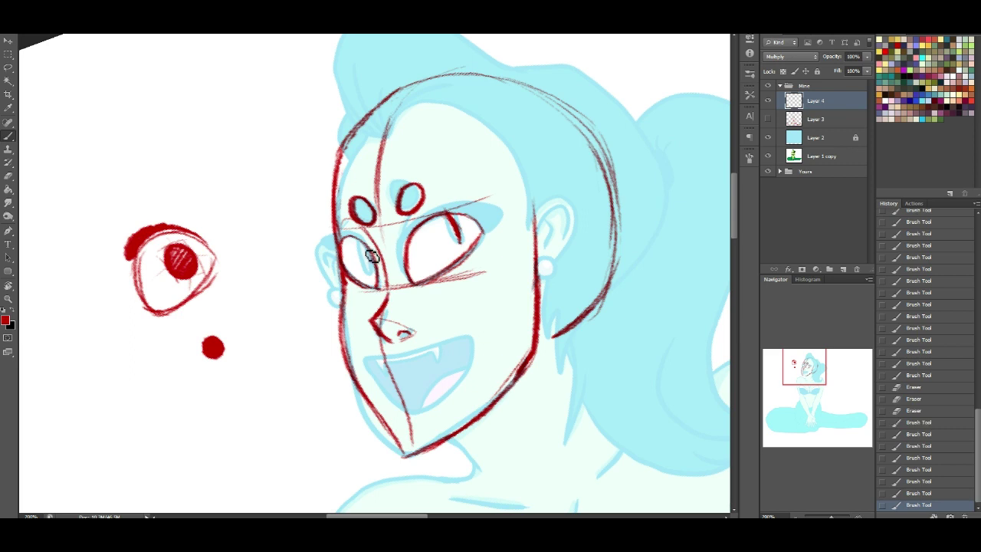
{"action": "left_click_drag", "start_coordinate": [364, 246], "coordinate": [374, 268]}
{"action": "left_click_drag", "start_coordinate": [367, 244], "coordinate": [370, 268]}
{"action": "left_click_drag", "start_coordinate": [367, 255], "coordinate": [370, 272]}
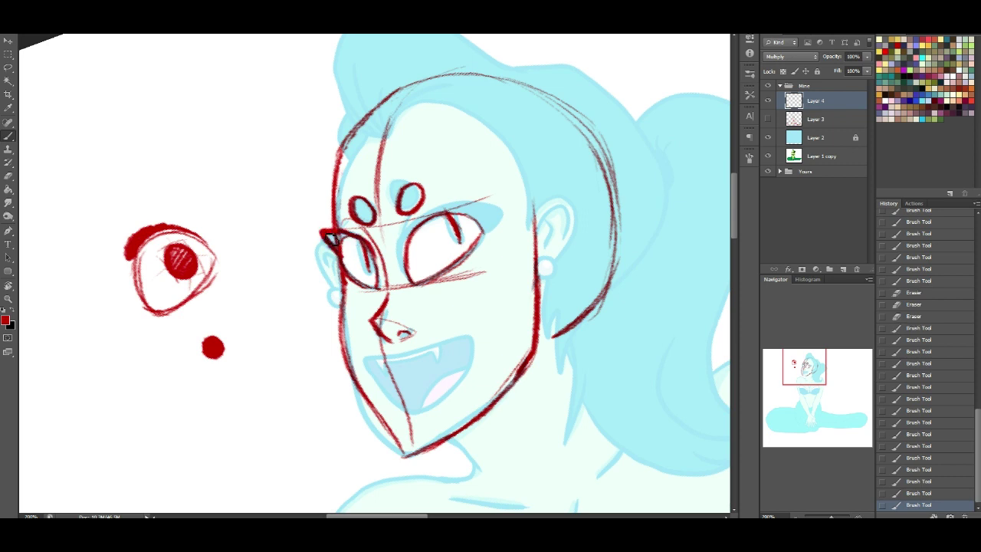
Draw thick, filled upper lashes with pointed outer wings on both the far and near eyes.
{"action": "left_click_drag", "start_coordinate": [325, 235], "coordinate": [379, 260]}
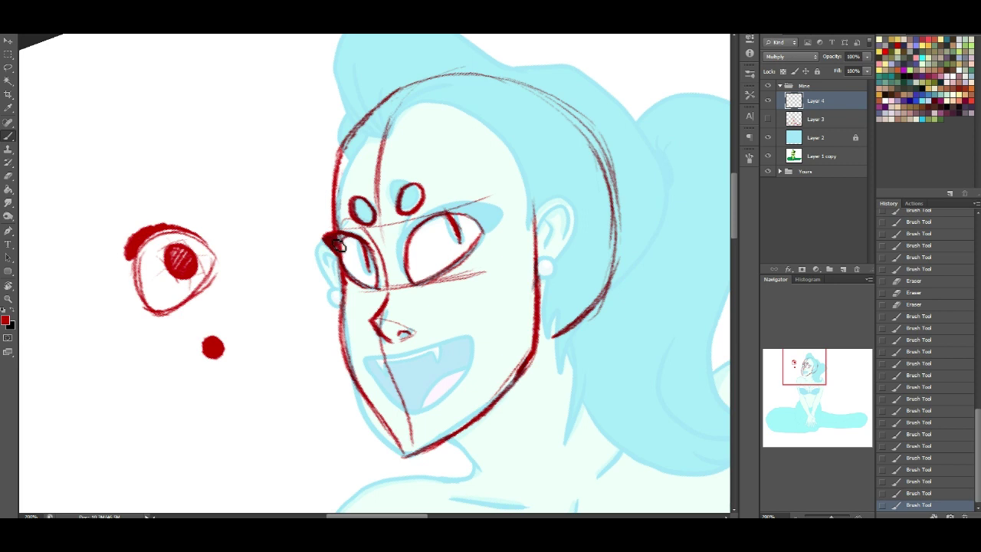
{"action": "left_click_drag", "start_coordinate": [338, 246], "coordinate": [344, 262]}
{"action": "mouse_move", "coordinate": [339, 250]}
{"action": "left_mouse_down"}
{"action": "mouse_move", "coordinate": [341, 260]}
{"action": "mouse_move", "coordinate": [363, 245]}
{"action": "left_mouse_up"}
{"action": "left_click_drag", "start_coordinate": [361, 242], "coordinate": [375, 254]}
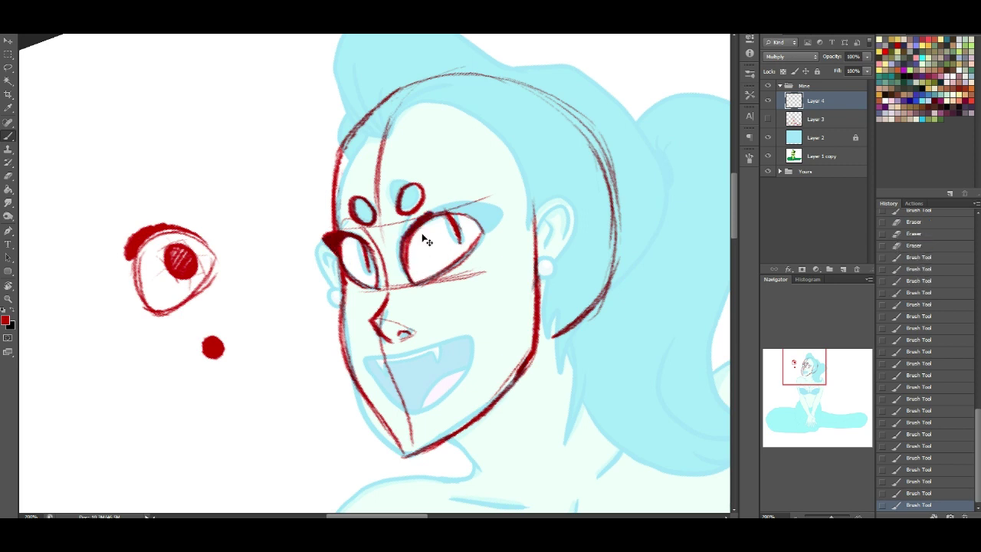
{"action": "left_click_drag", "start_coordinate": [439, 212], "coordinate": [485, 203]}
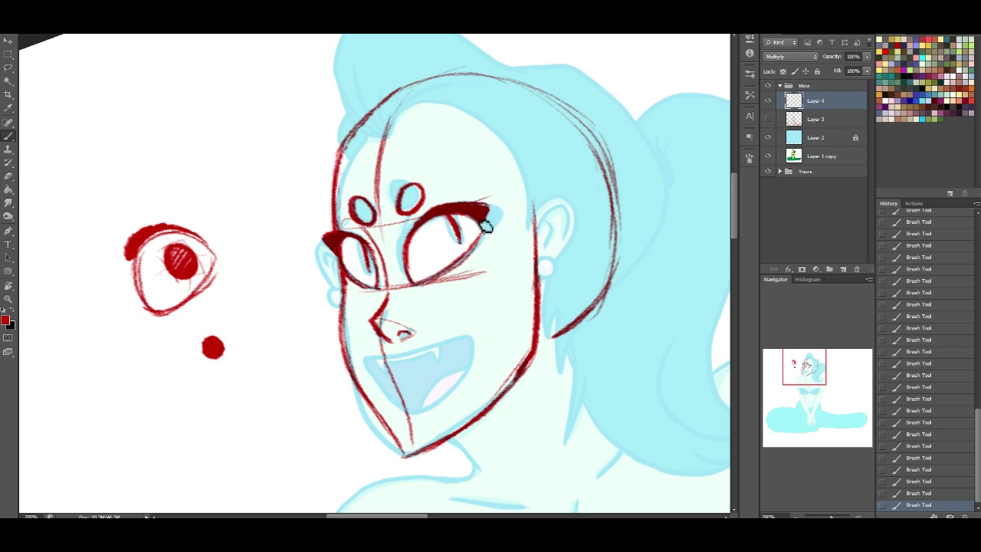
{"action": "left_click_drag", "start_coordinate": [462, 207], "coordinate": [492, 216]}
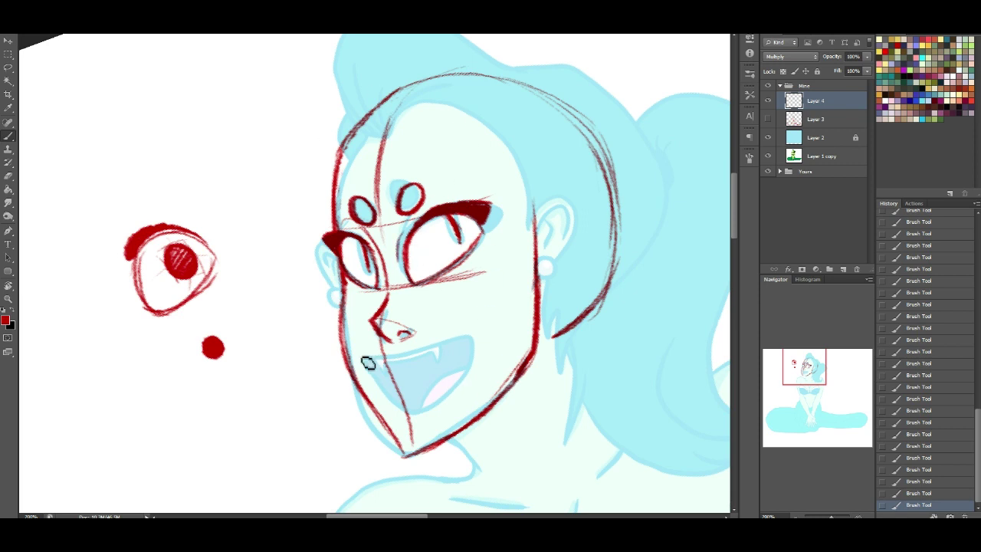
Thicken the far cheek contour below the eye, then erase its inner edge down toward the jaw.
{"action": "left_click_drag", "start_coordinate": [348, 290], "coordinate": [346, 341]}
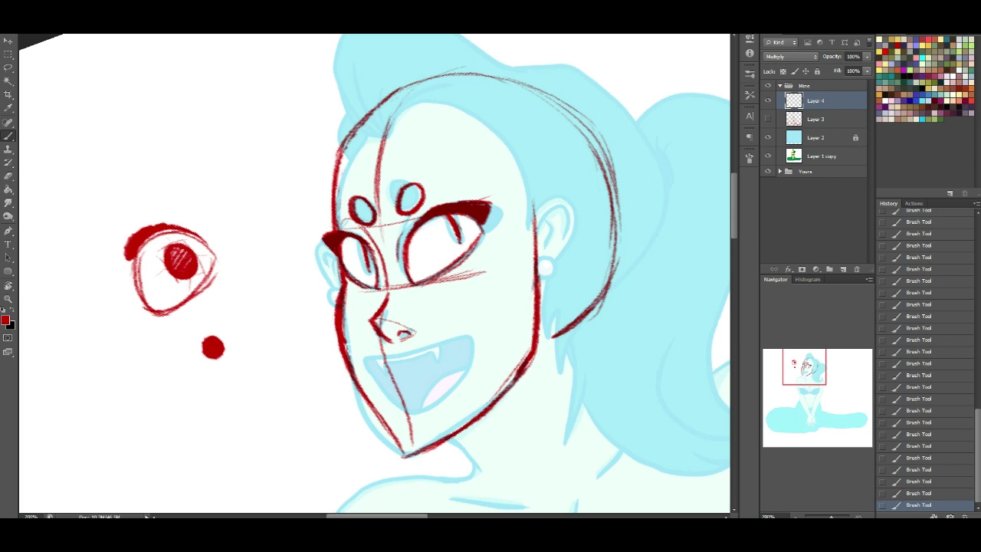
{"action": "left_click", "coordinate": [7, 177]}
{"action": "left_click_drag", "start_coordinate": [357, 367], "coordinate": [349, 292]}
{"action": "key", "text": "ctrl+z"}
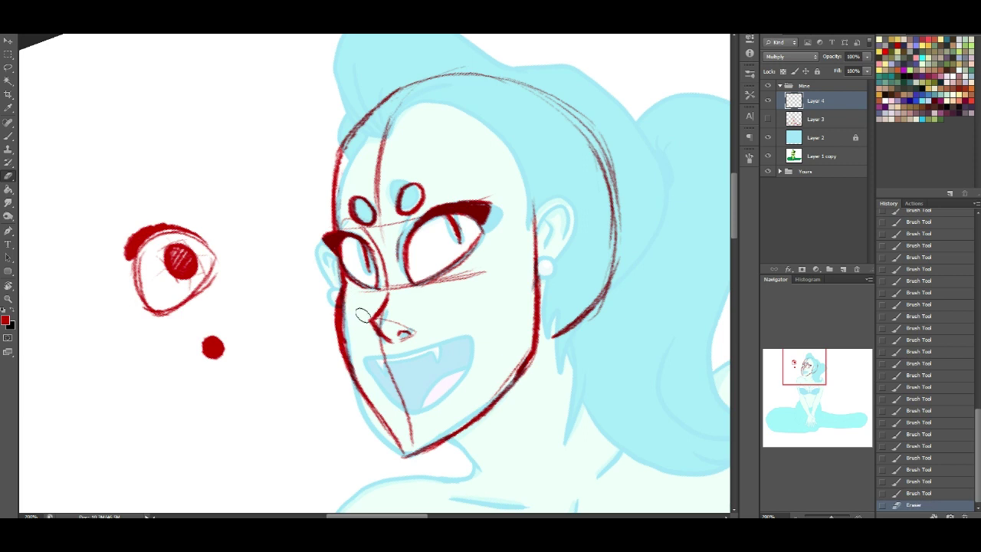
{"action": "mouse_move", "coordinate": [353, 334]}
{"action": "left_mouse_down"}
{"action": "mouse_move", "coordinate": [350, 296]}
{"action": "mouse_move", "coordinate": [347, 311]}
{"action": "left_mouse_up"}
{"action": "left_click_drag", "start_coordinate": [350, 336], "coordinate": [348, 317]}
{"action": "left_click_drag", "start_coordinate": [361, 366], "coordinate": [346, 327]}
{"action": "left_click_drag", "start_coordinate": [374, 384], "coordinate": [351, 345]}
{"action": "left_click_drag", "start_coordinate": [356, 363], "coordinate": [349, 338]}
{"action": "mouse_move", "coordinate": [374, 387]}
{"action": "left_mouse_down"}
{"action": "mouse_move", "coordinate": [348, 346]}
{"action": "mouse_move", "coordinate": [353, 296]}
{"action": "mouse_move", "coordinate": [357, 362]}
{"action": "mouse_move", "coordinate": [370, 389]}
{"action": "mouse_move", "coordinate": [347, 353]}
{"action": "left_mouse_up"}
{"action": "left_click_drag", "start_coordinate": [347, 353], "coordinate": [350, 359]}
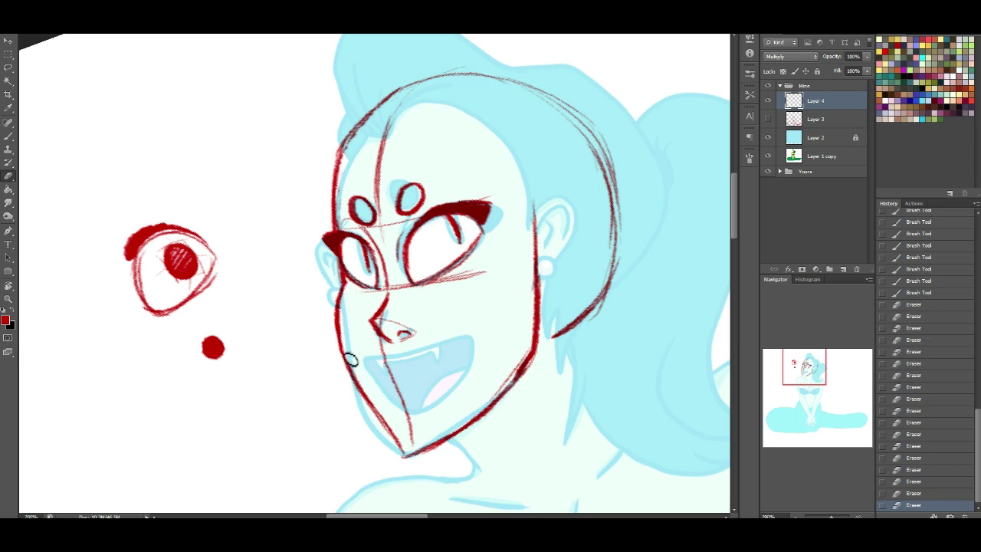
Outline the open, grinning mouth in red over the blue sketch, including the near corner.
{"action": "left_click", "coordinate": [9, 135]}
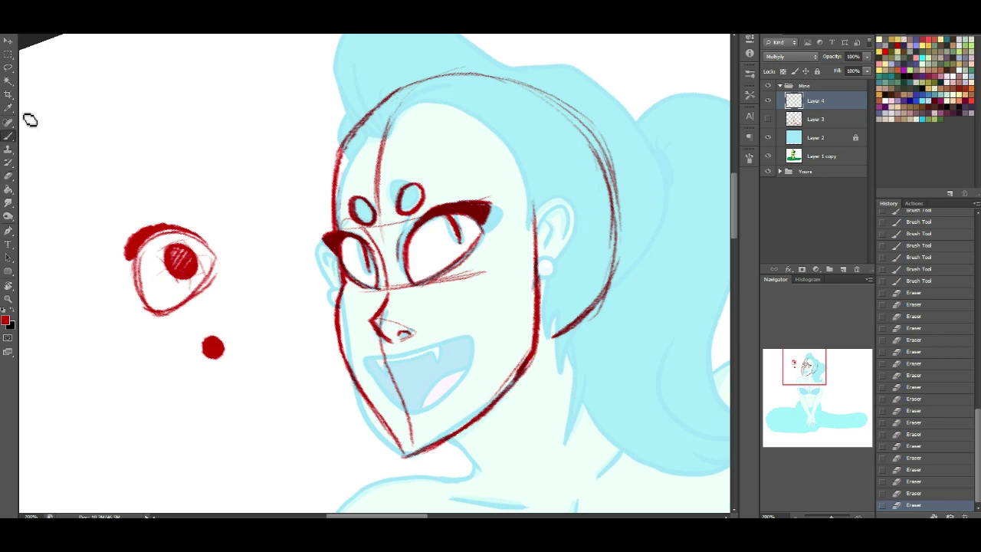
{"action": "mouse_move", "coordinate": [812, 373]}
{"action": "left_mouse_down"}
{"action": "mouse_move", "coordinate": [812, 395]}
{"action": "mouse_move", "coordinate": [815, 371]}
{"action": "left_mouse_up"}
{"action": "left_click", "coordinate": [366, 363]}
{"action": "left_click_drag", "start_coordinate": [366, 363], "coordinate": [397, 407]}
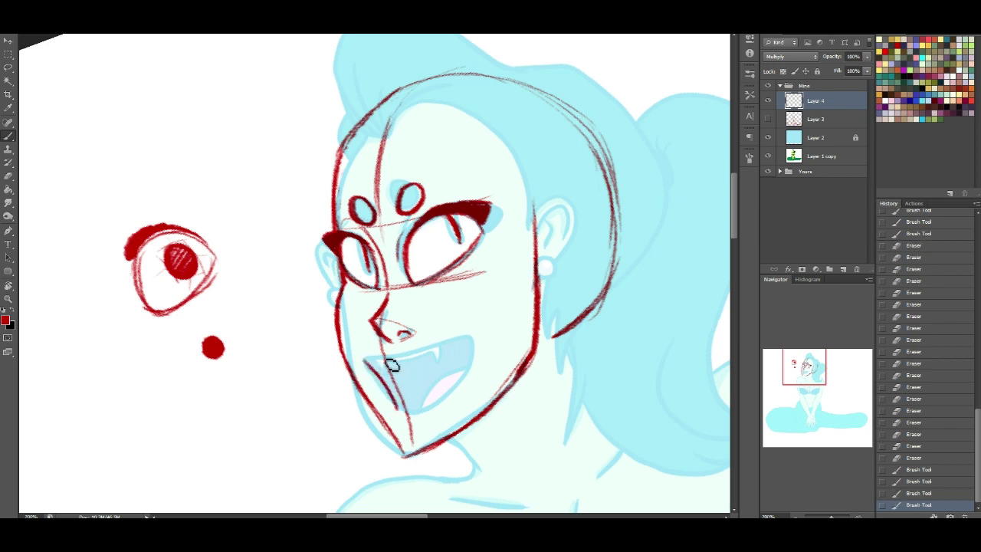
{"action": "mouse_move", "coordinate": [365, 361]}
{"action": "left_mouse_down"}
{"action": "mouse_move", "coordinate": [421, 353]}
{"action": "mouse_move", "coordinate": [362, 366]}
{"action": "mouse_move", "coordinate": [474, 339]}
{"action": "left_mouse_up"}
{"action": "mouse_move", "coordinate": [463, 334]}
{"action": "left_mouse_down"}
{"action": "mouse_move", "coordinate": [470, 340]}
{"action": "mouse_move", "coordinate": [450, 392]}
{"action": "mouse_move", "coordinate": [429, 410]}
{"action": "mouse_move", "coordinate": [408, 399]}
{"action": "left_mouse_up"}
{"action": "left_click_drag", "start_coordinate": [462, 383], "coordinate": [421, 408]}
{"action": "left_click_drag", "start_coordinate": [472, 367], "coordinate": [442, 397]}
Draw the upper teeth edge with pointed fangs and erase the centre guideline crossing the mouth.
{"action": "mouse_move", "coordinate": [374, 363]}
{"action": "left_mouse_down"}
{"action": "mouse_move", "coordinate": [393, 384]}
{"action": "mouse_move", "coordinate": [390, 369]}
{"action": "mouse_move", "coordinate": [412, 363]}
{"action": "mouse_move", "coordinate": [390, 369]}
{"action": "mouse_move", "coordinate": [439, 358]}
{"action": "mouse_move", "coordinate": [389, 369]}
{"action": "mouse_move", "coordinate": [414, 362]}
{"action": "mouse_move", "coordinate": [398, 347]}
{"action": "mouse_move", "coordinate": [406, 370]}
{"action": "mouse_move", "coordinate": [454, 359]}
{"action": "mouse_move", "coordinate": [430, 361]}
{"action": "mouse_move", "coordinate": [435, 376]}
{"action": "mouse_move", "coordinate": [448, 348]}
{"action": "mouse_move", "coordinate": [435, 368]}
{"action": "left_mouse_up"}
{"action": "left_click_drag", "start_coordinate": [442, 351], "coordinate": [435, 369]}
{"action": "left_click_drag", "start_coordinate": [442, 346], "coordinate": [437, 365]}
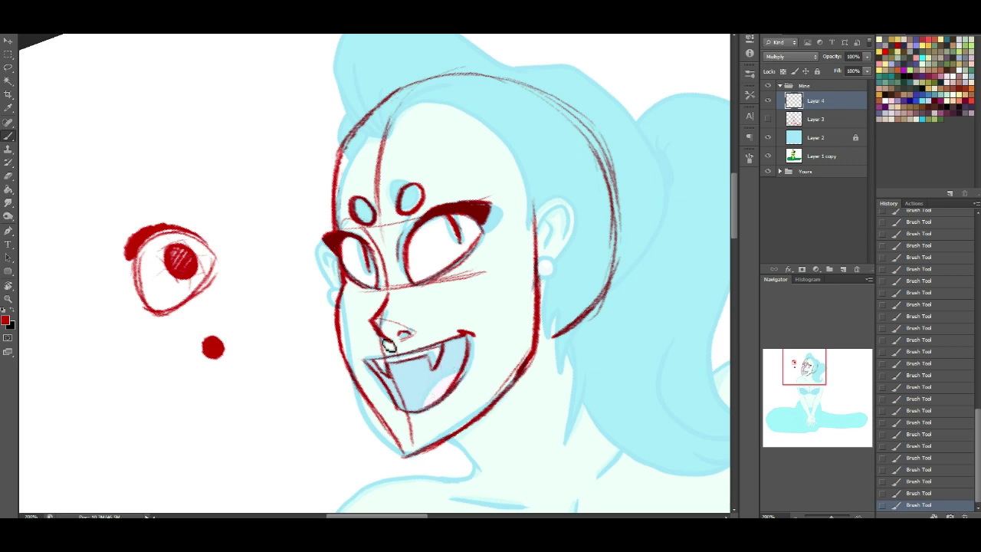
{"action": "left_click", "coordinate": [16, 179]}
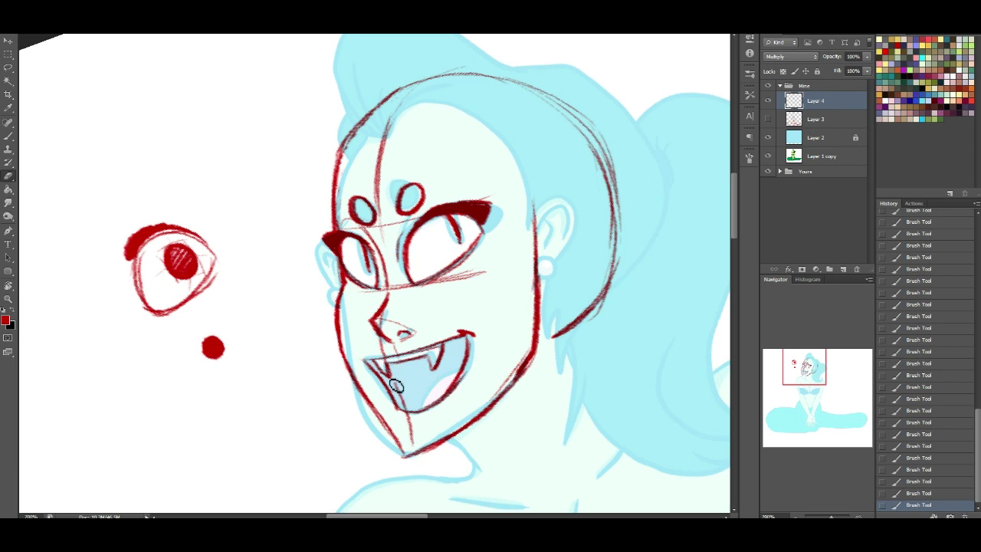
{"action": "left_click_drag", "start_coordinate": [401, 399], "coordinate": [413, 423]}
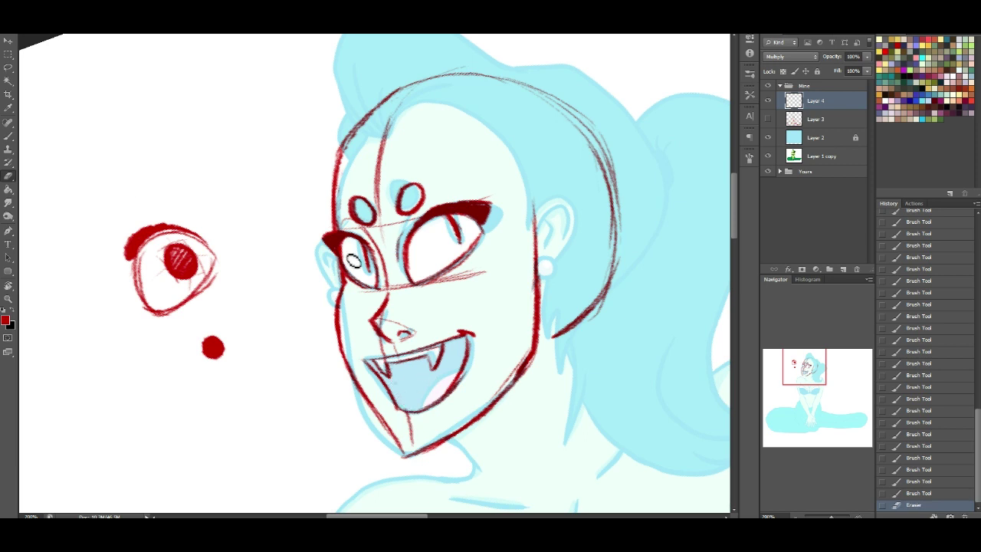
Draw a curve below the near fang and fill the mouth interior behind it with solid red.
{"action": "left_click", "coordinate": [7, 136]}
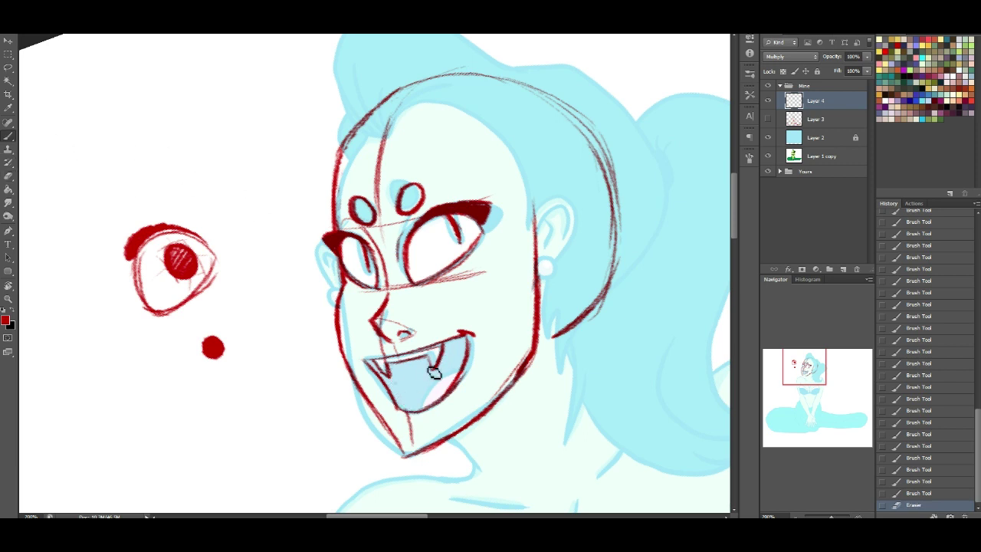
{"action": "left_click_drag", "start_coordinate": [430, 379], "coordinate": [447, 381]}
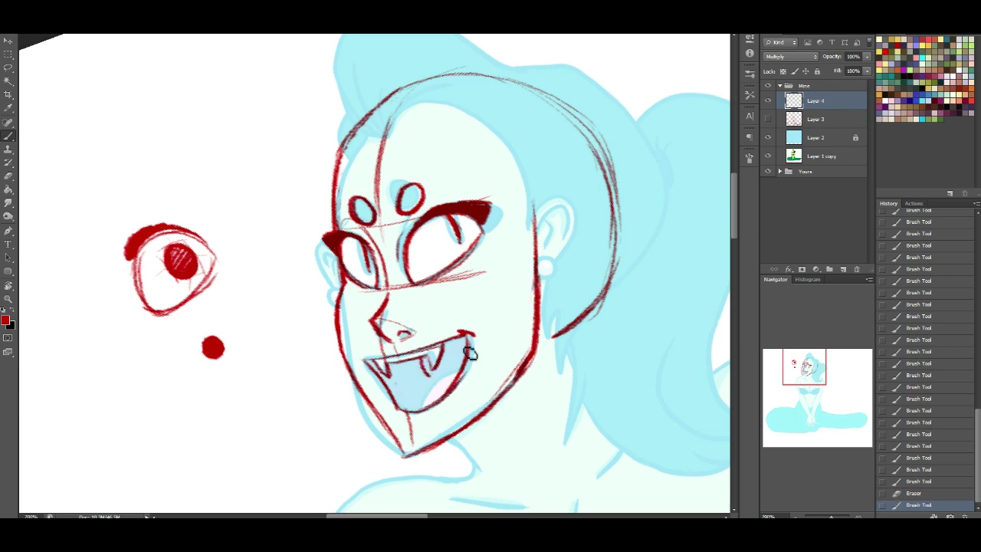
{"action": "left_click_drag", "start_coordinate": [447, 368], "coordinate": [452, 349]}
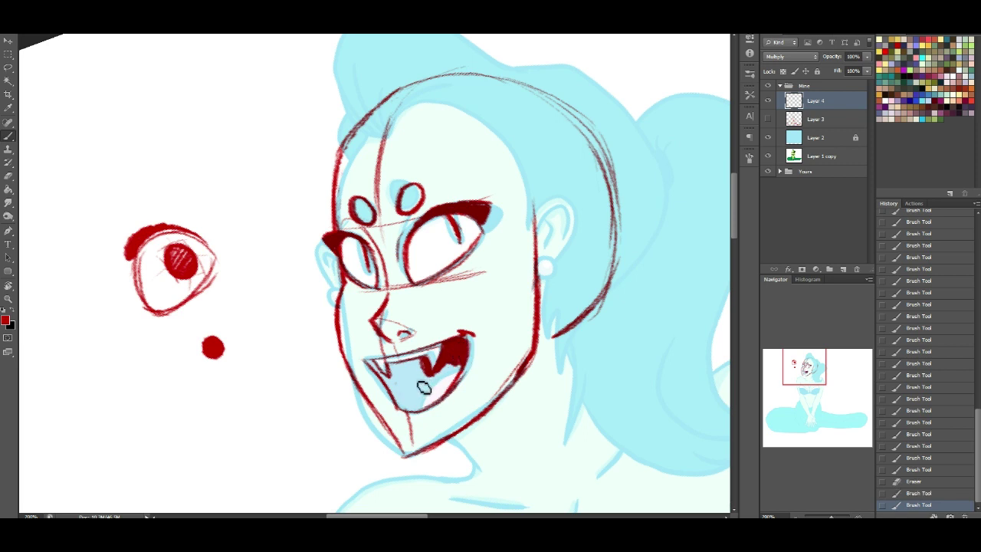
{"action": "mouse_move", "coordinate": [462, 371]}
{"action": "left_mouse_down"}
{"action": "mouse_move", "coordinate": [431, 390]}
{"action": "mouse_move", "coordinate": [469, 360]}
{"action": "left_mouse_up"}
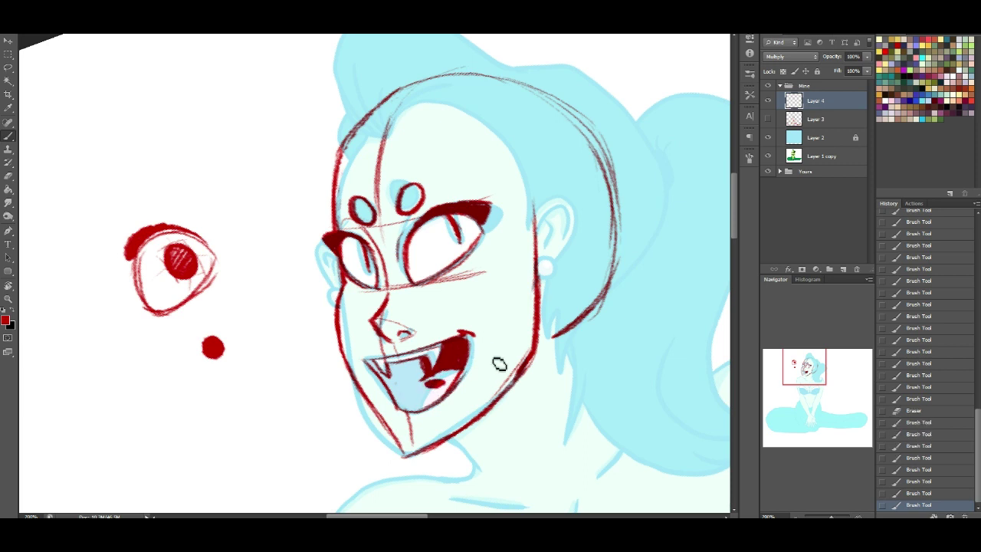
Draw the tongue lines at the lower part of the mouth and reinforce the mouth's far edge.
{"action": "mouse_move", "coordinate": [426, 386]}
{"action": "left_mouse_down"}
{"action": "mouse_move", "coordinate": [443, 403]}
{"action": "mouse_move", "coordinate": [409, 411]}
{"action": "left_mouse_up"}
{"action": "mouse_move", "coordinate": [429, 386]}
{"action": "left_mouse_down"}
{"action": "mouse_move", "coordinate": [410, 417]}
{"action": "mouse_move", "coordinate": [420, 404]}
{"action": "left_mouse_up"}
{"action": "left_click_drag", "start_coordinate": [422, 383], "coordinate": [426, 398]}
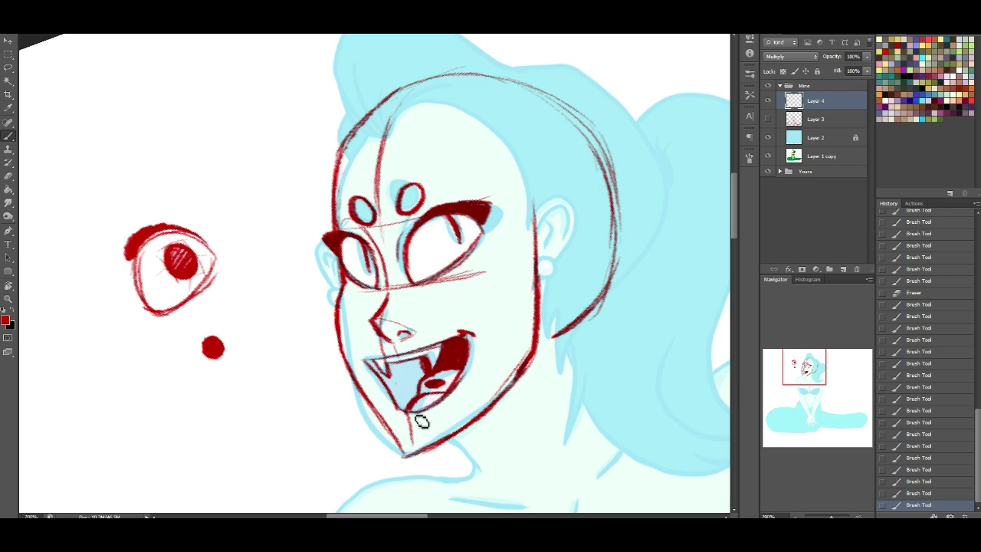
{"action": "mouse_move", "coordinate": [411, 413]}
{"action": "left_mouse_down"}
{"action": "mouse_move", "coordinate": [411, 372]}
{"action": "mouse_move", "coordinate": [394, 382]}
{"action": "left_mouse_up"}
{"action": "left_click_drag", "start_coordinate": [390, 378], "coordinate": [393, 361]}
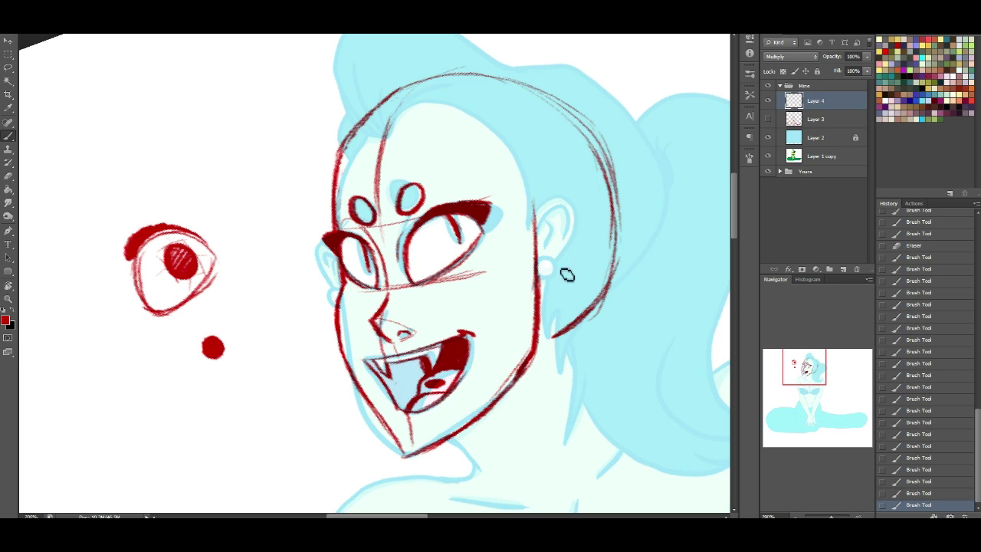
Thicken the near eye's lower lid and join it to a sharper lash wing at the outer corner.
{"action": "left_click_drag", "start_coordinate": [412, 286], "coordinate": [452, 269]}
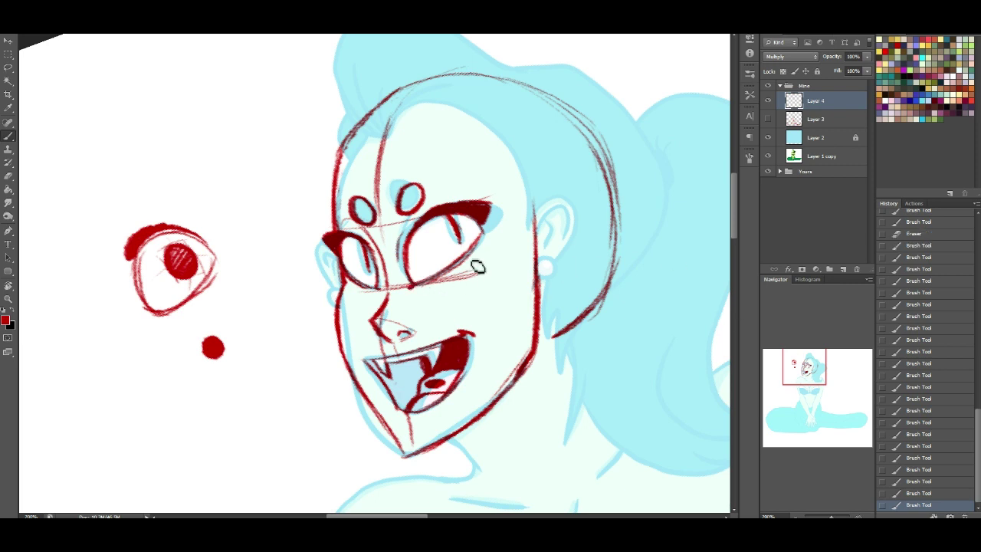
{"action": "left_click_drag", "start_coordinate": [483, 232], "coordinate": [464, 263]}
{"action": "left_click_drag", "start_coordinate": [461, 264], "coordinate": [482, 239]}
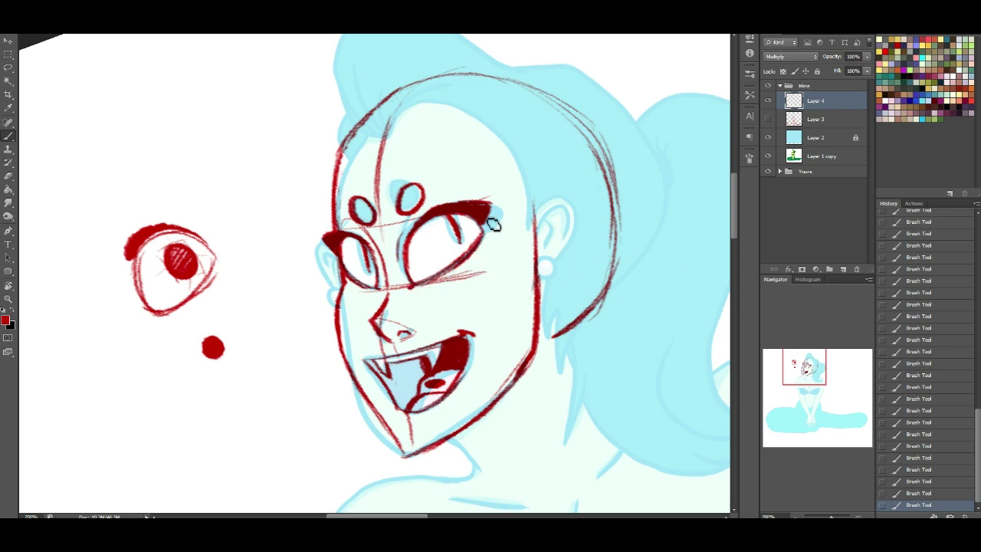
{"action": "mouse_move", "coordinate": [493, 204]}
{"action": "left_mouse_down"}
{"action": "mouse_move", "coordinate": [475, 258]}
{"action": "mouse_move", "coordinate": [483, 246]}
{"action": "left_mouse_up"}
{"action": "left_click_drag", "start_coordinate": [491, 207], "coordinate": [493, 191]}
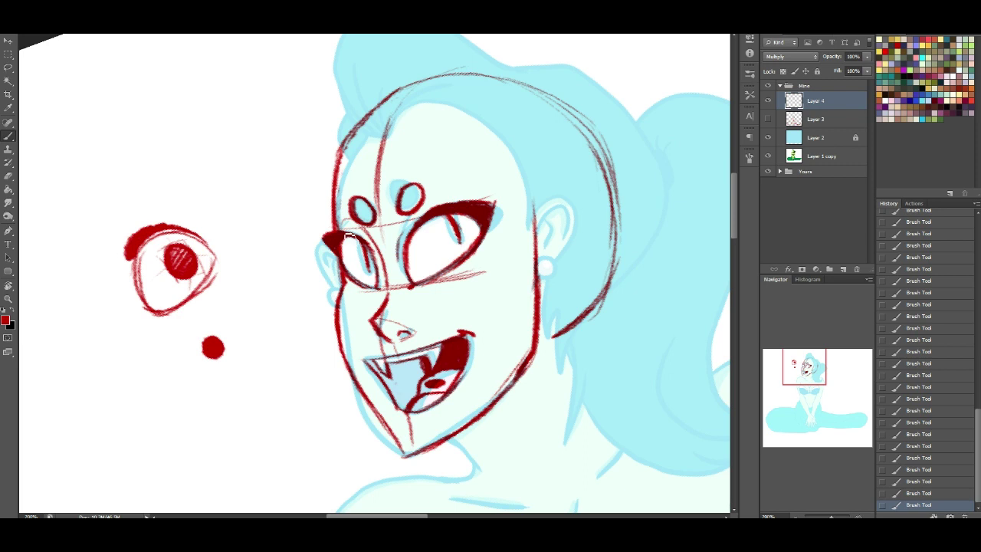
Trim the far eye's lash wing with the eraser and reinforce the cheek line just below that eye.
{"action": "left_click", "coordinate": [8, 176]}
{"action": "left_click_drag", "start_coordinate": [331, 258], "coordinate": [323, 240]}
{"action": "left_click", "coordinate": [9, 135]}
{"action": "left_click_drag", "start_coordinate": [344, 277], "coordinate": [340, 299]}
{"action": "left_click_drag", "start_coordinate": [343, 281], "coordinate": [340, 297]}
Sketch a light guideline from the nose area past the jaw and draw a round earring at its end.
{"action": "left_click_drag", "start_coordinate": [565, 294], "coordinate": [561, 292]}
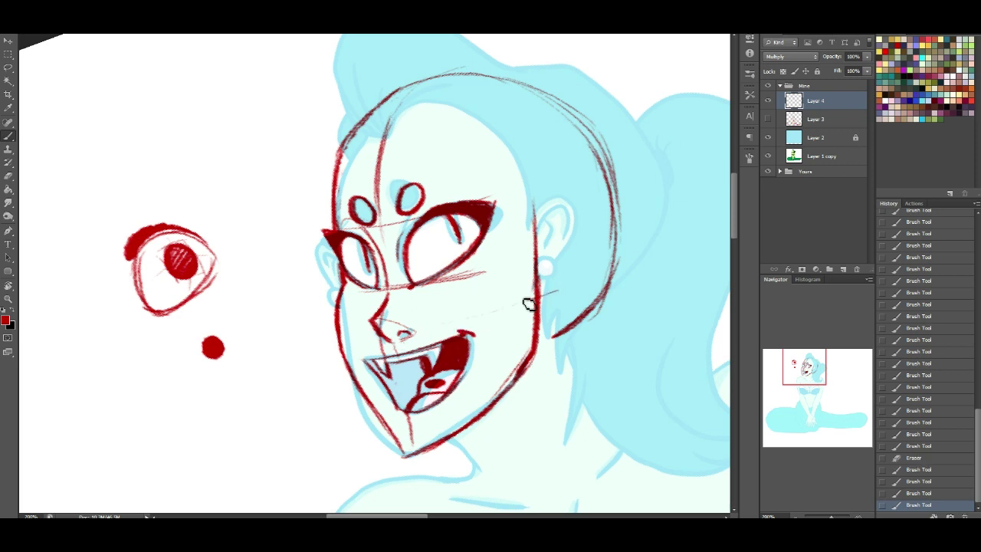
{"action": "mouse_move", "coordinate": [563, 305]}
{"action": "left_mouse_down"}
{"action": "mouse_move", "coordinate": [571, 295]}
{"action": "mouse_move", "coordinate": [545, 290]}
{"action": "mouse_move", "coordinate": [569, 316]}
{"action": "mouse_move", "coordinate": [570, 291]}
{"action": "mouse_move", "coordinate": [551, 311]}
{"action": "mouse_move", "coordinate": [565, 293]}
{"action": "mouse_move", "coordinate": [549, 294]}
{"action": "left_mouse_up"}
{"action": "key", "text": "ctrl+z"}
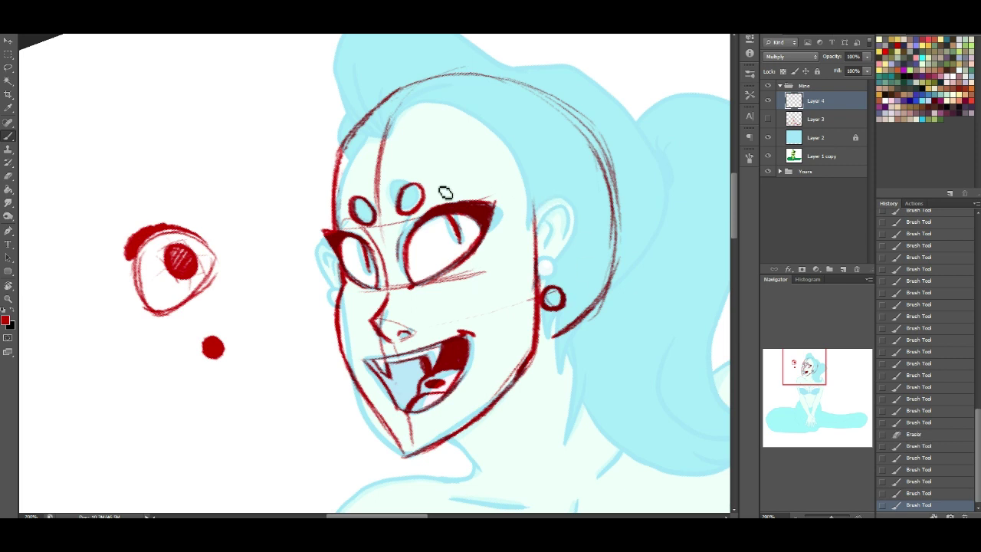
Sketch a light curved guideline from the near brow spot back across the side of the head.
{"action": "left_click_drag", "start_coordinate": [424, 182], "coordinate": [562, 158]}
{"action": "key", "text": "ctrl+z"}
{"action": "left_click_drag", "start_coordinate": [432, 188], "coordinate": [571, 183]}
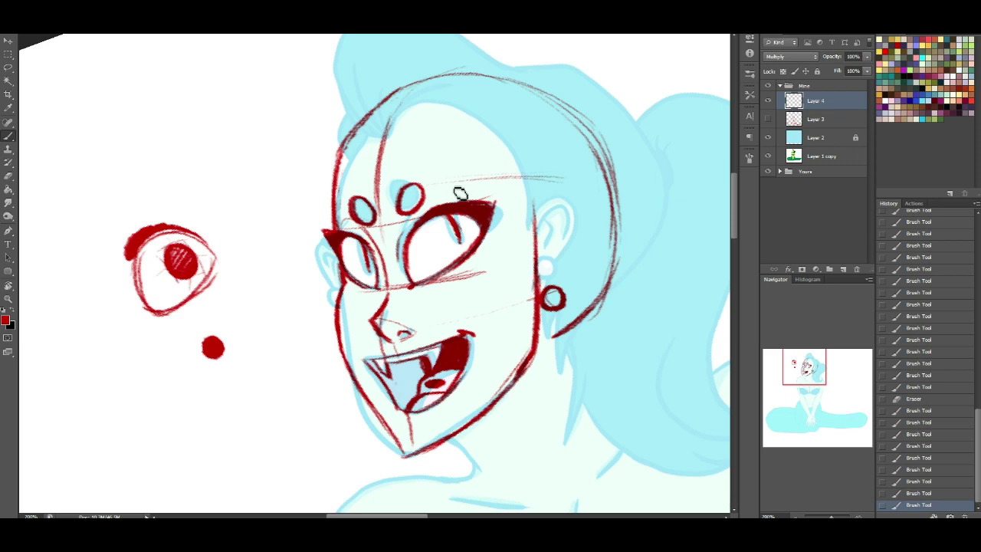
{"action": "left_click_drag", "start_coordinate": [432, 190], "coordinate": [558, 177]}
{"action": "left_click", "coordinate": [7, 67]}
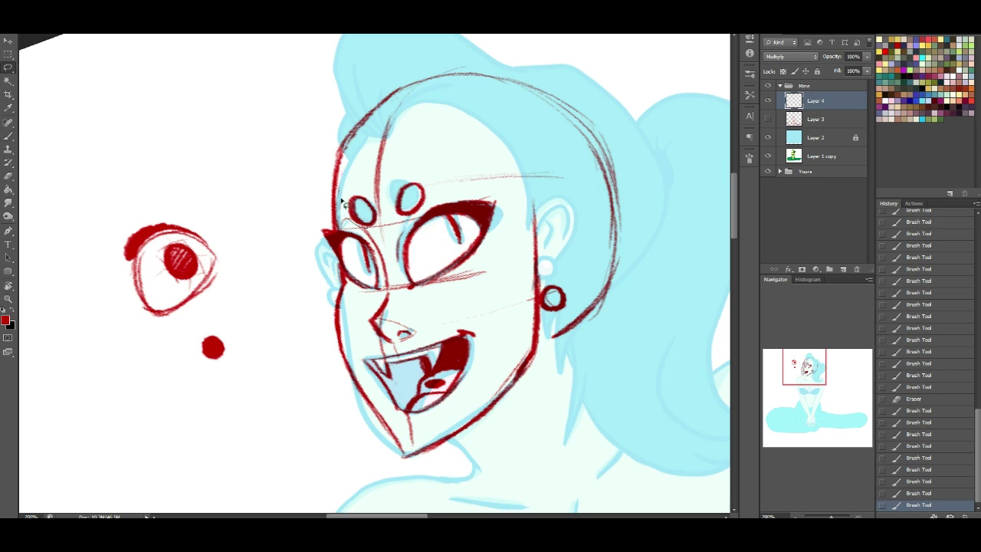
Lasso the far brow spot, nudge it slightly up and outward, and deselect it.
{"action": "left_click_drag", "start_coordinate": [365, 218], "coordinate": [369, 197]}
{"action": "left_click", "coordinate": [8, 41]}
{"action": "key", "text": "ctrl+d"}
{"action": "left_click", "coordinate": [10, 136]}
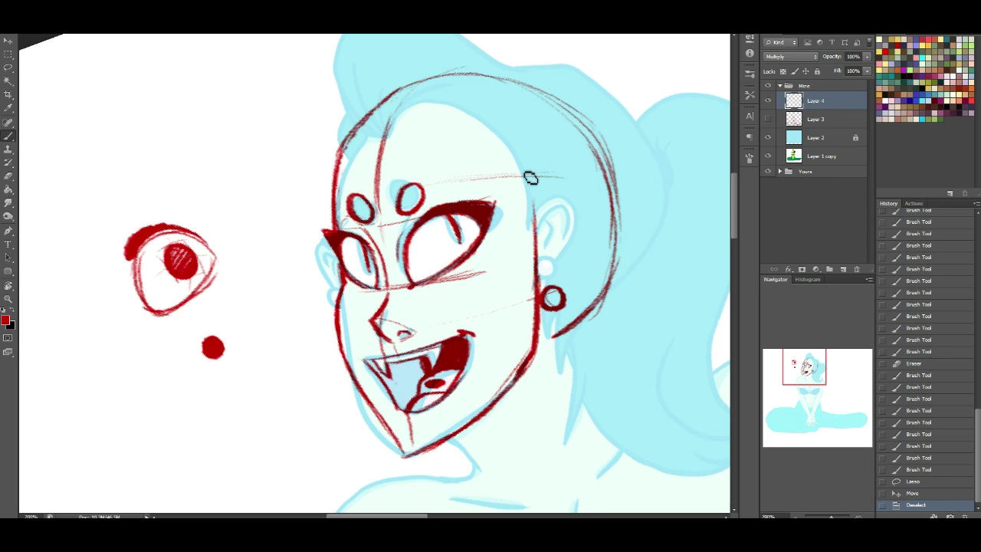
Draw the near ear's outer contour from the end of the brow guideline down to the earring.
{"action": "left_click_drag", "start_coordinate": [422, 197], "coordinate": [422, 192]}
{"action": "mouse_move", "coordinate": [548, 191]}
{"action": "left_mouse_down"}
{"action": "mouse_move", "coordinate": [540, 216]}
{"action": "mouse_move", "coordinate": [540, 206]}
{"action": "left_mouse_up"}
{"action": "mouse_move", "coordinate": [550, 194]}
{"action": "left_mouse_down"}
{"action": "mouse_move", "coordinate": [575, 229]}
{"action": "mouse_move", "coordinate": [546, 230]}
{"action": "mouse_move", "coordinate": [564, 187]}
{"action": "mouse_move", "coordinate": [549, 222]}
{"action": "mouse_move", "coordinate": [576, 199]}
{"action": "mouse_move", "coordinate": [562, 187]}
{"action": "mouse_move", "coordinate": [582, 226]}
{"action": "mouse_move", "coordinate": [579, 251]}
{"action": "mouse_move", "coordinate": [574, 273]}
{"action": "mouse_move", "coordinate": [580, 242]}
{"action": "mouse_move", "coordinate": [557, 293]}
{"action": "mouse_move", "coordinate": [545, 285]}
{"action": "mouse_move", "coordinate": [571, 273]}
{"action": "mouse_move", "coordinate": [552, 269]}
{"action": "mouse_move", "coordinate": [568, 291]}
{"action": "mouse_move", "coordinate": [543, 282]}
{"action": "mouse_move", "coordinate": [567, 264]}
{"action": "left_mouse_up"}
{"action": "left_click_drag", "start_coordinate": [566, 199], "coordinate": [563, 291]}
Trim the ear's lower edge, erase the old earring and redraw it slightly higher against the lobe.
{"action": "left_click", "coordinate": [6, 176]}
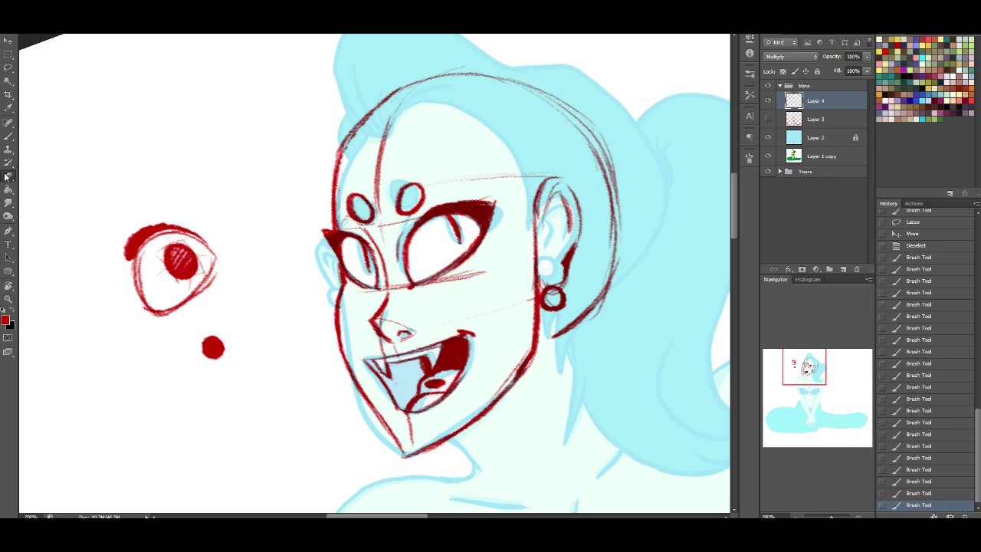
{"action": "left_click_drag", "start_coordinate": [561, 272], "coordinate": [567, 266]}
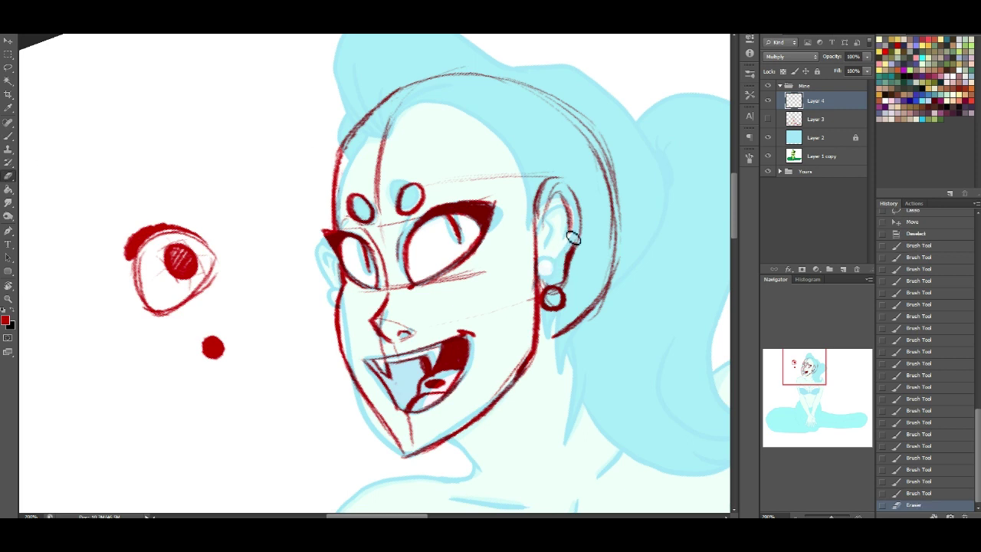
{"action": "mouse_move", "coordinate": [569, 310]}
{"action": "left_mouse_down"}
{"action": "mouse_move", "coordinate": [549, 303]}
{"action": "mouse_move", "coordinate": [554, 319]}
{"action": "mouse_move", "coordinate": [562, 295]}
{"action": "mouse_move", "coordinate": [553, 285]}
{"action": "left_mouse_up"}
{"action": "left_click", "coordinate": [9, 136]}
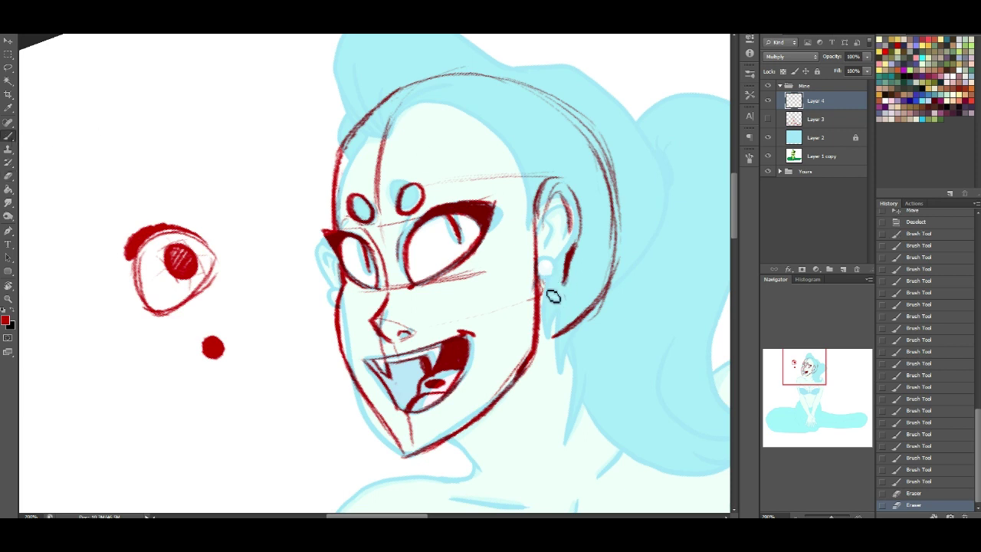
{"action": "mouse_move", "coordinate": [543, 285]}
{"action": "left_mouse_down"}
{"action": "mouse_move", "coordinate": [554, 277]}
{"action": "mouse_move", "coordinate": [566, 294]}
{"action": "mouse_move", "coordinate": [563, 243]}
{"action": "mouse_move", "coordinate": [546, 257]}
{"action": "left_mouse_up"}
{"action": "key", "text": "ctrl+z"}
Draw the inner folds of the near ear and reinforce its outer rim.
{"action": "left_click_drag", "start_coordinate": [543, 224], "coordinate": [551, 262]}
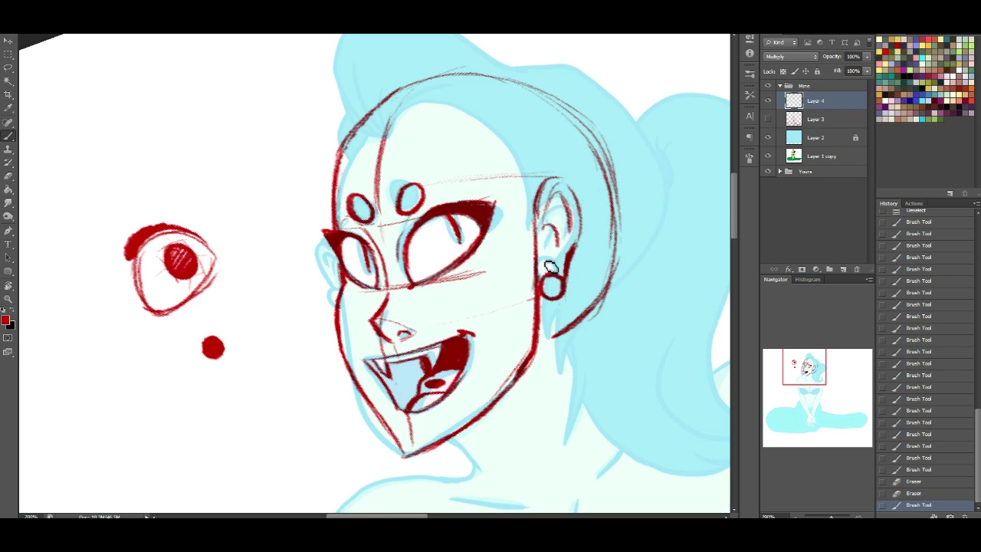
{"action": "key", "text": "ctrl+z"}
{"action": "left_click_drag", "start_coordinate": [543, 222], "coordinate": [554, 264]}
{"action": "left_click_drag", "start_coordinate": [560, 250], "coordinate": [557, 263]}
{"action": "left_click_drag", "start_coordinate": [548, 216], "coordinate": [556, 220]}
{"action": "left_click_drag", "start_coordinate": [562, 185], "coordinate": [580, 218]}
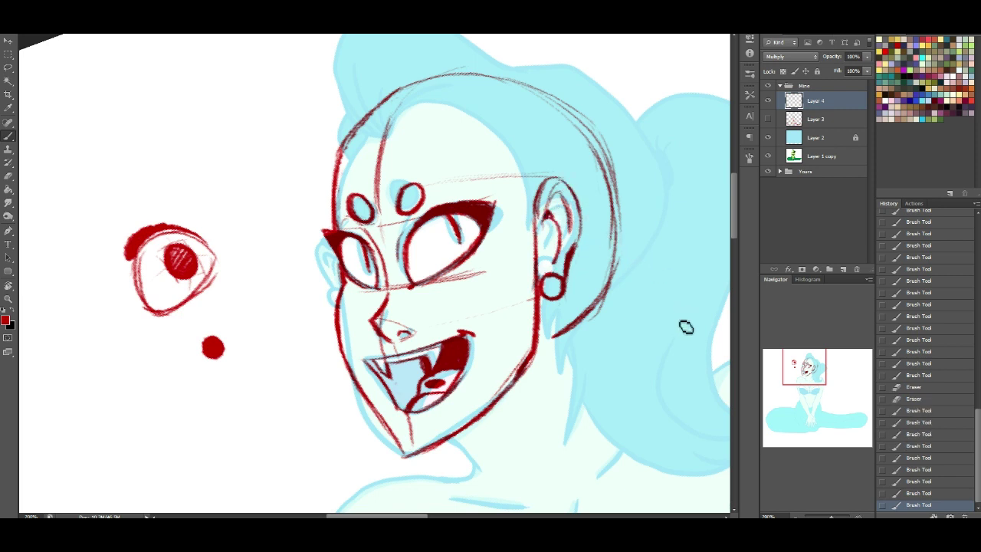
Draw the hairline from the far side of the forehead through the centre point and over toward the near temple.
{"action": "left_click_drag", "start_coordinate": [673, 189], "coordinate": [697, 313]}
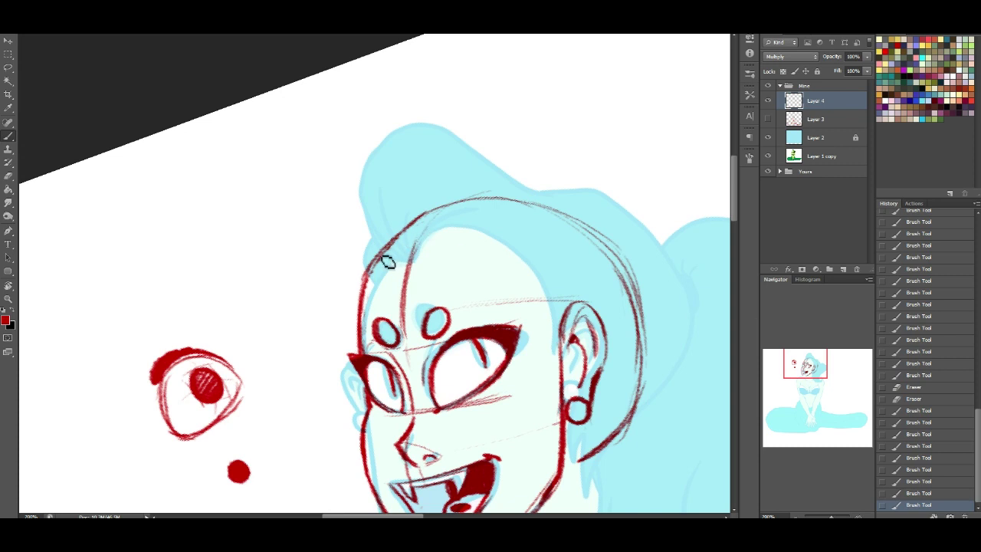
{"action": "left_click_drag", "start_coordinate": [429, 224], "coordinate": [408, 266]}
{"action": "left_click_drag", "start_coordinate": [386, 252], "coordinate": [411, 269]}
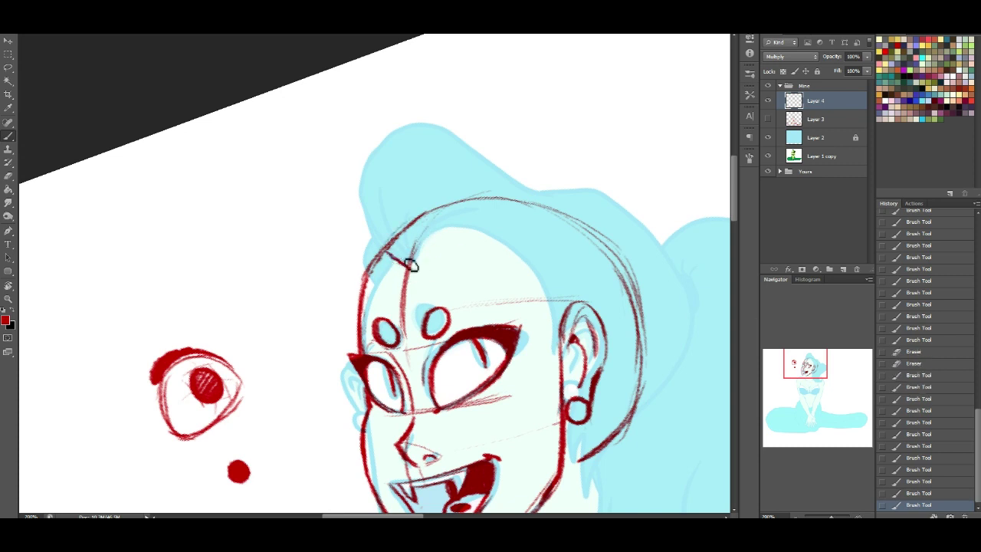
{"action": "mouse_move", "coordinate": [386, 252]}
{"action": "left_mouse_down"}
{"action": "mouse_move", "coordinate": [411, 268]}
{"action": "mouse_move", "coordinate": [444, 236]}
{"action": "left_mouse_up"}
{"action": "mouse_move", "coordinate": [413, 265]}
{"action": "left_mouse_down"}
{"action": "mouse_move", "coordinate": [486, 239]}
{"action": "mouse_move", "coordinate": [542, 276]}
{"action": "mouse_move", "coordinate": [547, 297]}
{"action": "left_mouse_up"}
Thicken the hairline along the near temple down to the front of the ear.
{"action": "left_click_drag", "start_coordinate": [534, 271], "coordinate": [548, 299]}
{"action": "mouse_move", "coordinate": [525, 261]}
{"action": "left_mouse_down"}
{"action": "mouse_move", "coordinate": [544, 301]}
{"action": "mouse_move", "coordinate": [505, 249]}
{"action": "mouse_move", "coordinate": [539, 306]}
{"action": "mouse_move", "coordinate": [542, 288]}
{"action": "mouse_move", "coordinate": [552, 327]}
{"action": "left_mouse_up"}
{"action": "left_click_drag", "start_coordinate": [541, 284], "coordinate": [553, 335]}
{"action": "left_click_drag", "start_coordinate": [544, 289], "coordinate": [555, 353]}
{"action": "left_click_drag", "start_coordinate": [563, 309], "coordinate": [558, 345]}
Outline the tall quiff above the forehead and add a small lock at its base, thinned with the eraser.
{"action": "mouse_move", "coordinate": [400, 128]}
{"action": "left_mouse_down"}
{"action": "mouse_move", "coordinate": [360, 179]}
{"action": "mouse_move", "coordinate": [383, 212]}
{"action": "mouse_move", "coordinate": [357, 178]}
{"action": "mouse_move", "coordinate": [391, 254]}
{"action": "left_mouse_up"}
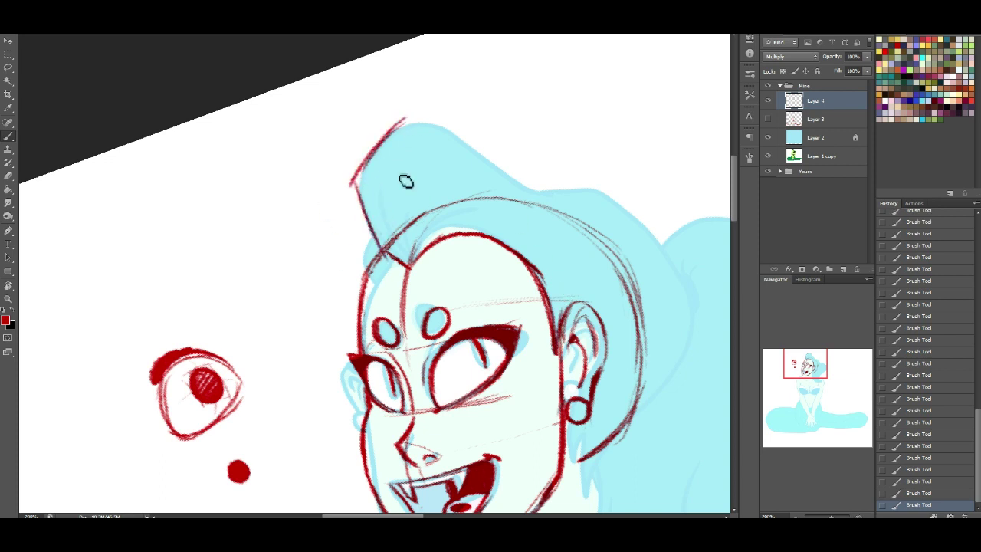
{"action": "mouse_move", "coordinate": [378, 126]}
{"action": "left_mouse_down"}
{"action": "mouse_move", "coordinate": [484, 125]}
{"action": "mouse_move", "coordinate": [538, 190]}
{"action": "left_mouse_up"}
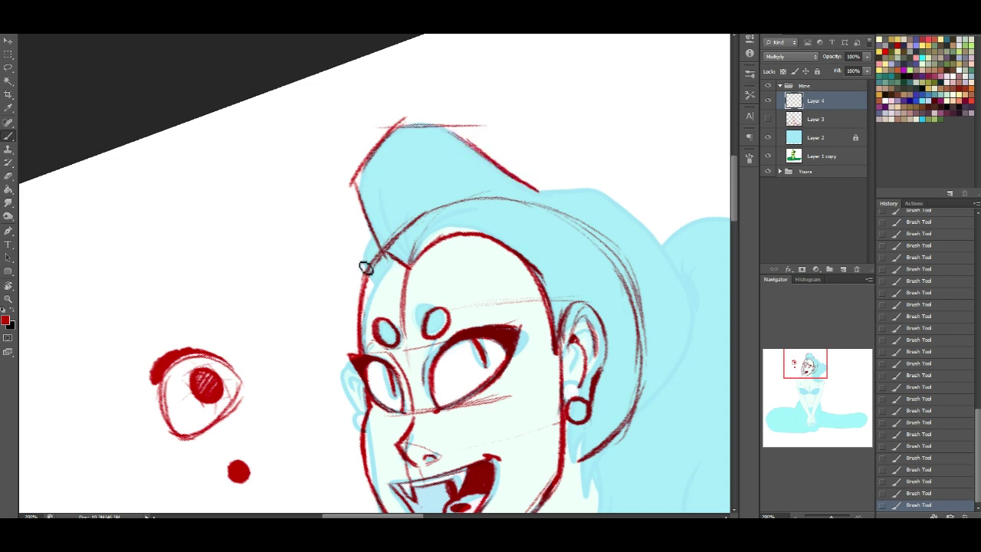
{"action": "left_click_drag", "start_coordinate": [370, 234], "coordinate": [348, 282]}
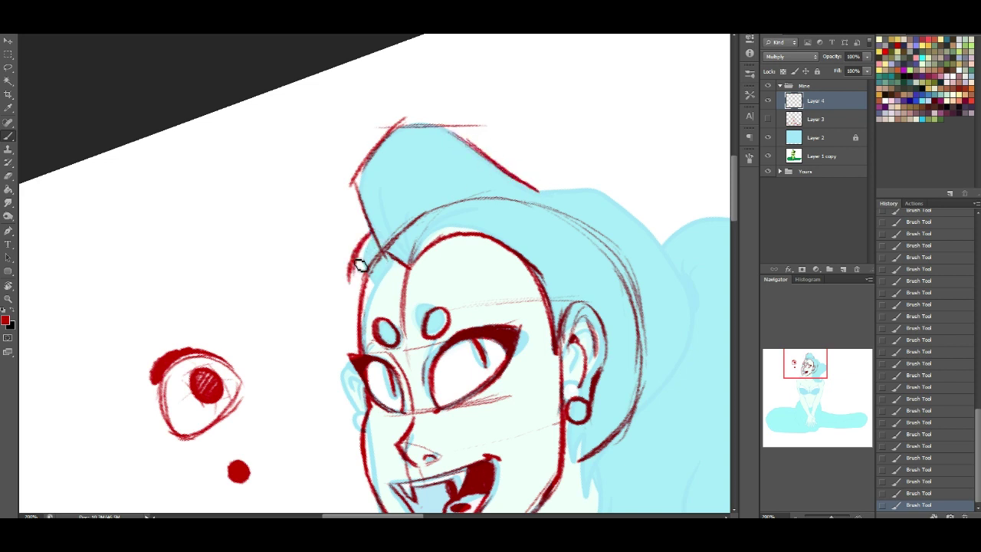
{"action": "mouse_move", "coordinate": [370, 227]}
{"action": "left_mouse_down"}
{"action": "mouse_move", "coordinate": [340, 267]}
{"action": "mouse_move", "coordinate": [364, 308]}
{"action": "left_mouse_up"}
{"action": "left_click_drag", "start_coordinate": [364, 230], "coordinate": [332, 268]}
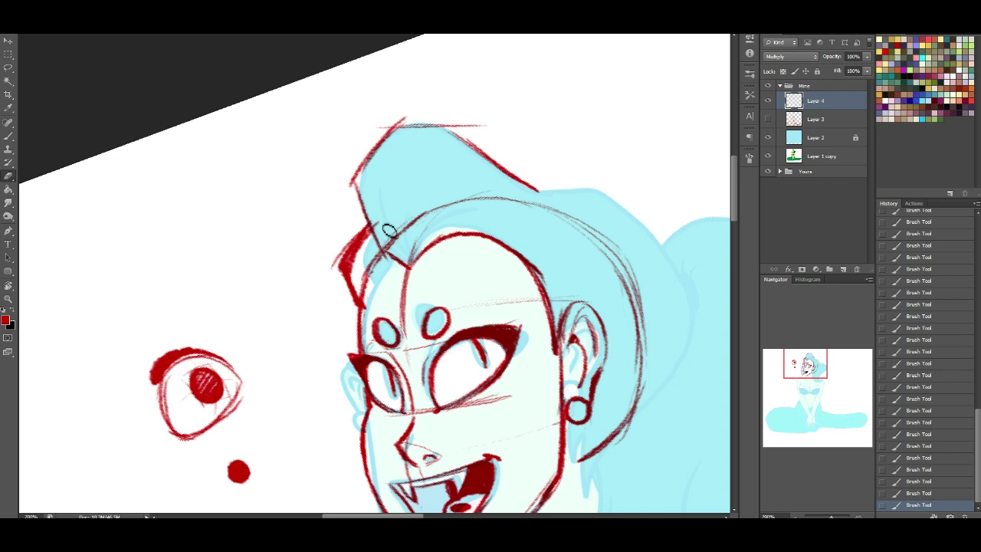
{"action": "mouse_move", "coordinate": [380, 238]}
{"action": "left_mouse_down"}
{"action": "mouse_move", "coordinate": [357, 263]}
{"action": "mouse_move", "coordinate": [357, 282]}
{"action": "left_mouse_up"}
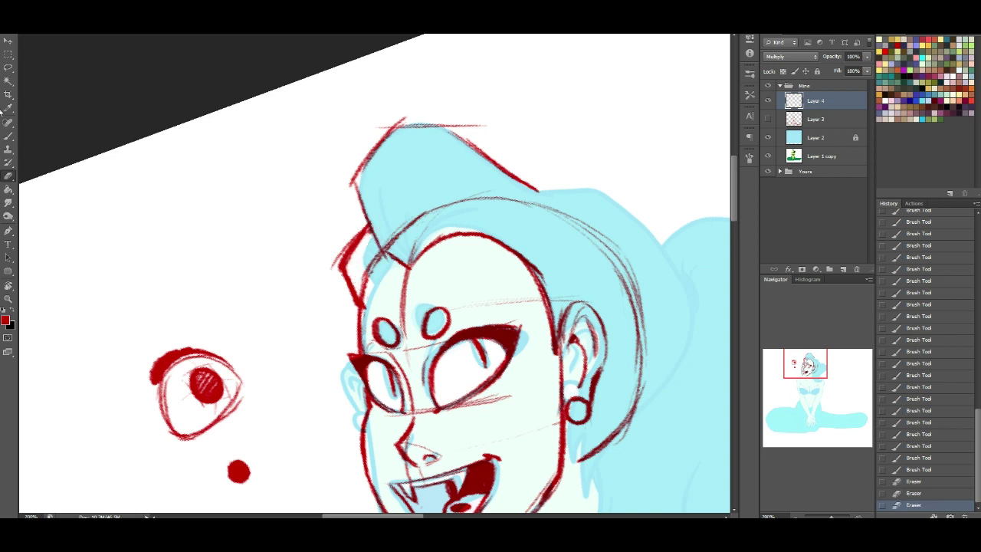
Outline the swept-back hair from the quiff's base over the crown to the ponytail's base.
{"action": "left_click", "coordinate": [9, 135]}
{"action": "left_click_drag", "start_coordinate": [676, 234], "coordinate": [562, 234]}
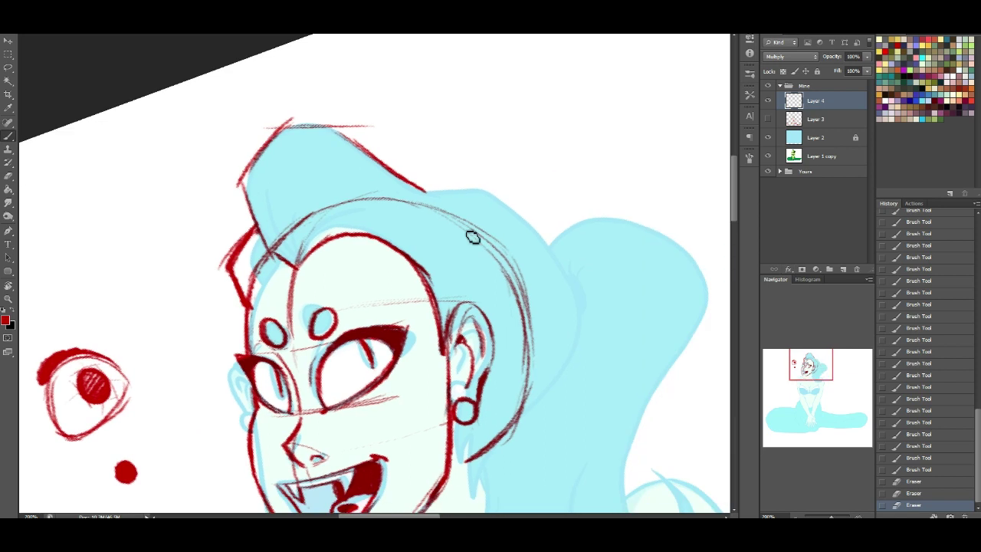
{"action": "left_click_drag", "start_coordinate": [375, 208], "coordinate": [430, 190]}
{"action": "left_click_drag", "start_coordinate": [388, 202], "coordinate": [452, 182]}
{"action": "left_click_drag", "start_coordinate": [363, 219], "coordinate": [460, 181]}
{"action": "mouse_move", "coordinate": [382, 205]}
{"action": "left_mouse_down"}
{"action": "mouse_move", "coordinate": [465, 180]}
{"action": "mouse_move", "coordinate": [536, 222]}
{"action": "left_mouse_up"}
{"action": "mouse_move", "coordinate": [463, 186]}
{"action": "left_mouse_down"}
{"action": "mouse_move", "coordinate": [545, 247]}
{"action": "mouse_move", "coordinate": [582, 295]}
{"action": "mouse_move", "coordinate": [586, 311]}
{"action": "mouse_move", "coordinate": [573, 351]}
{"action": "left_mouse_up"}
Draw the back hair edge down to a filled point below the ear and add the hair tie.
{"action": "left_click_drag", "start_coordinate": [831, 380], "coordinate": [835, 389]}
{"action": "mouse_move", "coordinate": [546, 141]}
{"action": "left_mouse_down"}
{"action": "mouse_move", "coordinate": [543, 184]}
{"action": "mouse_move", "coordinate": [440, 300]}
{"action": "left_mouse_up"}
{"action": "mouse_move", "coordinate": [521, 227]}
{"action": "left_mouse_down"}
{"action": "mouse_move", "coordinate": [434, 303]}
{"action": "mouse_move", "coordinate": [426, 299]}
{"action": "left_mouse_up"}
{"action": "left_click_drag", "start_coordinate": [423, 265], "coordinate": [440, 333]}
{"action": "mouse_move", "coordinate": [453, 288]}
{"action": "left_mouse_down"}
{"action": "mouse_move", "coordinate": [441, 322]}
{"action": "mouse_move", "coordinate": [446, 289]}
{"action": "left_mouse_up"}
{"action": "left_click_drag", "start_coordinate": [806, 374], "coordinate": [812, 369]}
{"action": "mouse_move", "coordinate": [429, 184]}
{"action": "left_mouse_down"}
{"action": "mouse_move", "coordinate": [459, 221]}
{"action": "mouse_move", "coordinate": [447, 234]}
{"action": "mouse_move", "coordinate": [443, 222]}
{"action": "mouse_move", "coordinate": [448, 247]}
{"action": "left_mouse_up"}
{"action": "key", "text": "ctrl+z"}
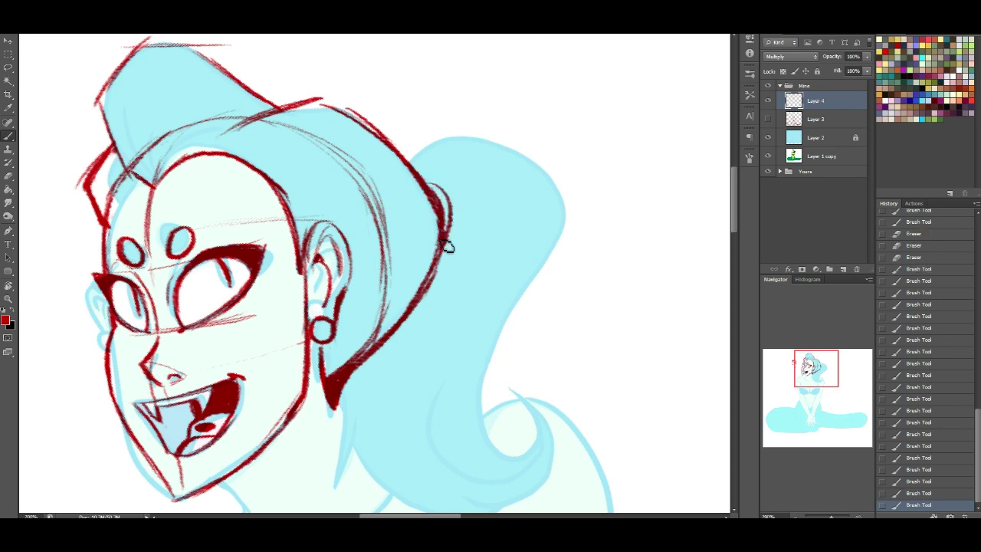
Outline the ponytail from its top arc down the outer edge to the curled tip.
{"action": "mouse_move", "coordinate": [404, 156]}
{"action": "left_mouse_down"}
{"action": "mouse_move", "coordinate": [468, 109]}
{"action": "mouse_move", "coordinate": [547, 177]}
{"action": "mouse_move", "coordinate": [587, 235]}
{"action": "left_mouse_up"}
{"action": "left_click_drag", "start_coordinate": [479, 109], "coordinate": [588, 236]}
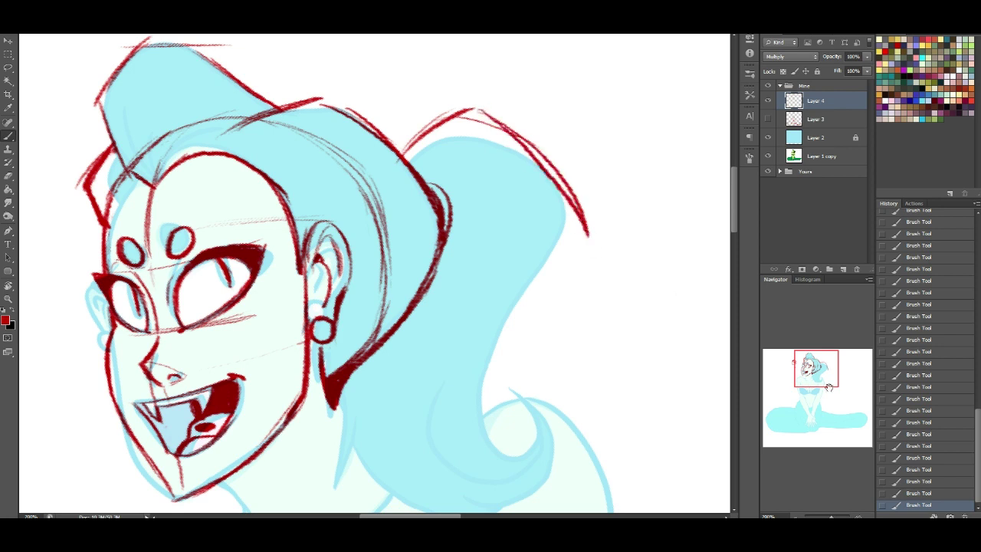
{"action": "left_click_drag", "start_coordinate": [822, 376], "coordinate": [816, 378]}
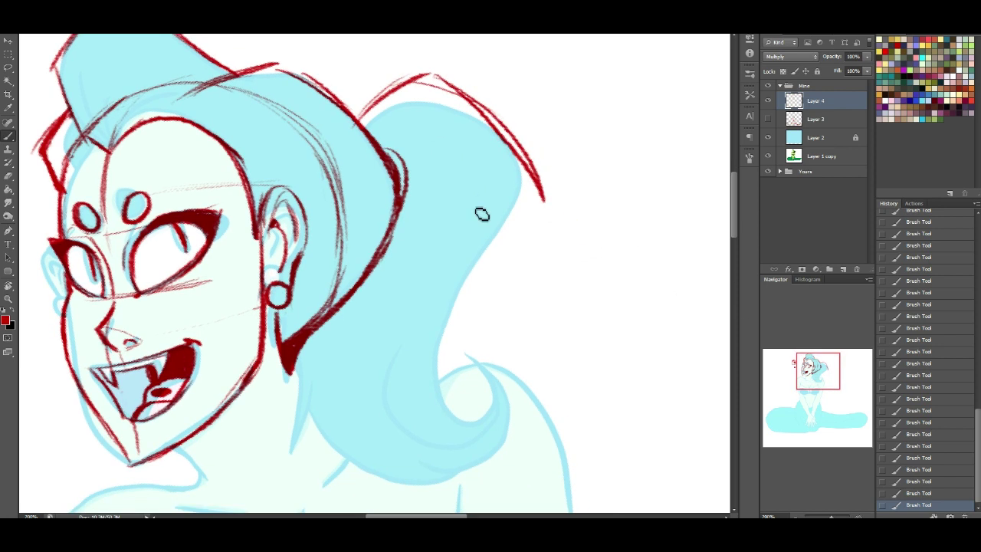
{"action": "mouse_move", "coordinate": [540, 165]}
{"action": "left_mouse_down"}
{"action": "mouse_move", "coordinate": [486, 280]}
{"action": "mouse_move", "coordinate": [472, 286]}
{"action": "left_mouse_up"}
{"action": "mouse_move", "coordinate": [504, 257]}
{"action": "left_mouse_down"}
{"action": "mouse_move", "coordinate": [449, 327]}
{"action": "mouse_move", "coordinate": [440, 360]}
{"action": "mouse_move", "coordinate": [471, 427]}
{"action": "mouse_move", "coordinate": [461, 412]}
{"action": "mouse_move", "coordinate": [494, 396]}
{"action": "left_mouse_up"}
{"action": "mouse_move", "coordinate": [460, 354]}
{"action": "left_mouse_down"}
{"action": "mouse_move", "coordinate": [489, 420]}
{"action": "mouse_move", "coordinate": [509, 427]}
{"action": "left_mouse_up"}
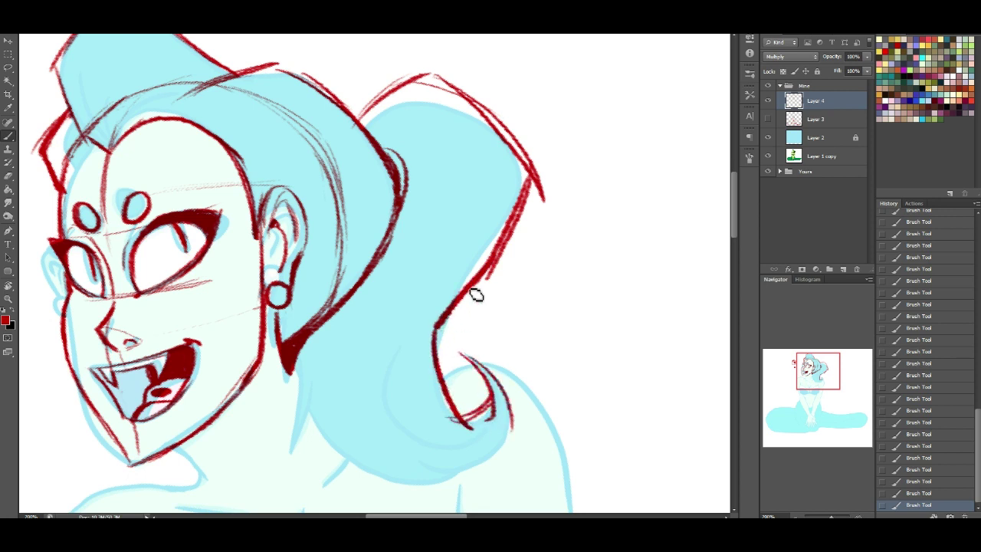
{"action": "left_click_drag", "start_coordinate": [646, 202], "coordinate": [519, 291]}
{"action": "key", "text": "ctrl+z"}
Redraw the ponytail's upper outer bend as a rounder curve and erase the angular lines outside it.
{"action": "left_click_drag", "start_coordinate": [839, 382], "coordinate": [836, 377]}
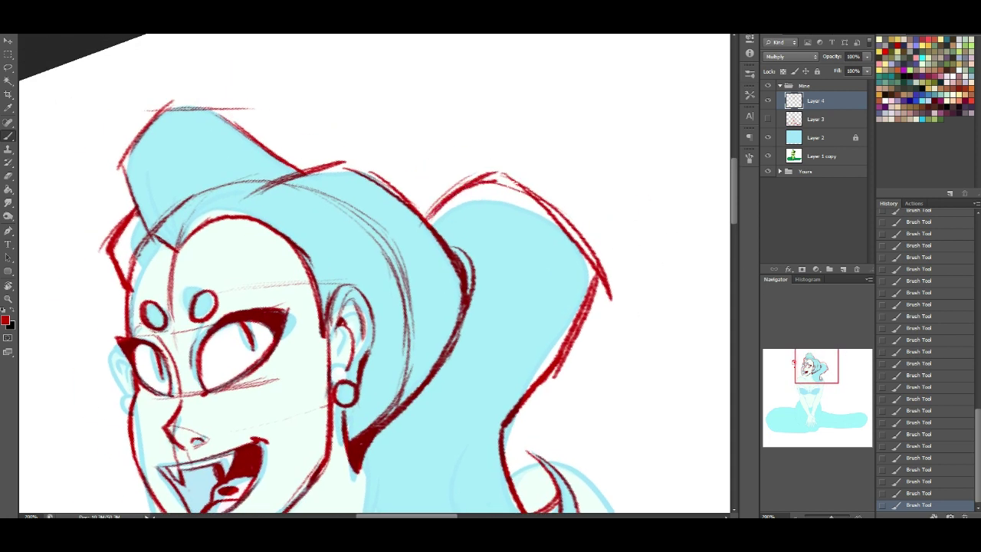
{"action": "mouse_move", "coordinate": [495, 182]}
{"action": "left_mouse_down"}
{"action": "mouse_move", "coordinate": [587, 285]}
{"action": "mouse_move", "coordinate": [588, 316]}
{"action": "left_mouse_up"}
{"action": "left_click_drag", "start_coordinate": [580, 253], "coordinate": [584, 311]}
{"action": "left_click_drag", "start_coordinate": [583, 267], "coordinate": [574, 322]}
{"action": "left_click", "coordinate": [8, 177]}
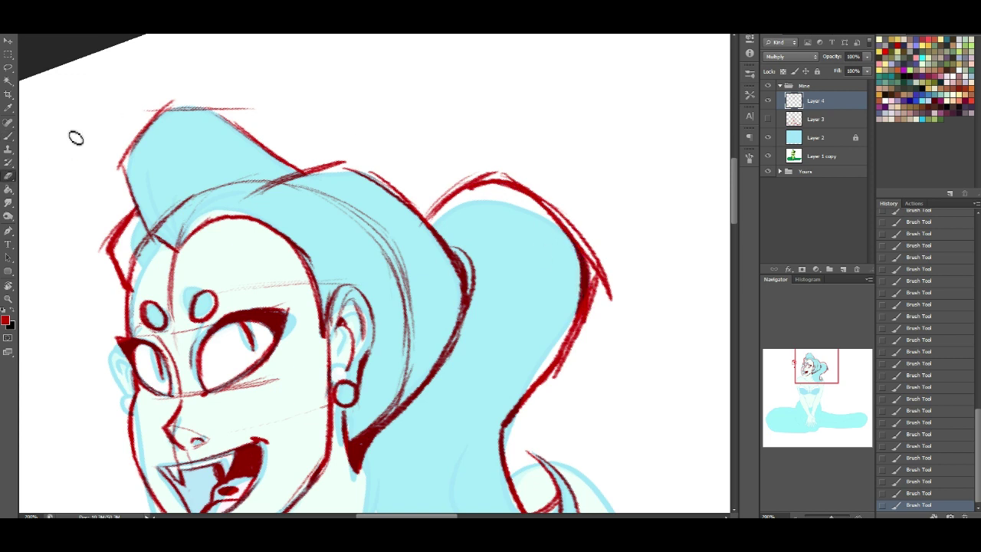
{"action": "mouse_move", "coordinate": [498, 177]}
{"action": "left_mouse_down"}
{"action": "mouse_move", "coordinate": [470, 183]}
{"action": "mouse_move", "coordinate": [603, 252]}
{"action": "mouse_move", "coordinate": [613, 312]}
{"action": "left_mouse_up"}
{"action": "left_click_drag", "start_coordinate": [570, 213], "coordinate": [598, 280]}
{"action": "mouse_move", "coordinate": [589, 244]}
{"action": "left_mouse_down"}
{"action": "mouse_move", "coordinate": [598, 329]}
{"action": "mouse_move", "coordinate": [605, 301]}
{"action": "left_mouse_up"}
{"action": "left_click_drag", "start_coordinate": [600, 260], "coordinate": [595, 329]}
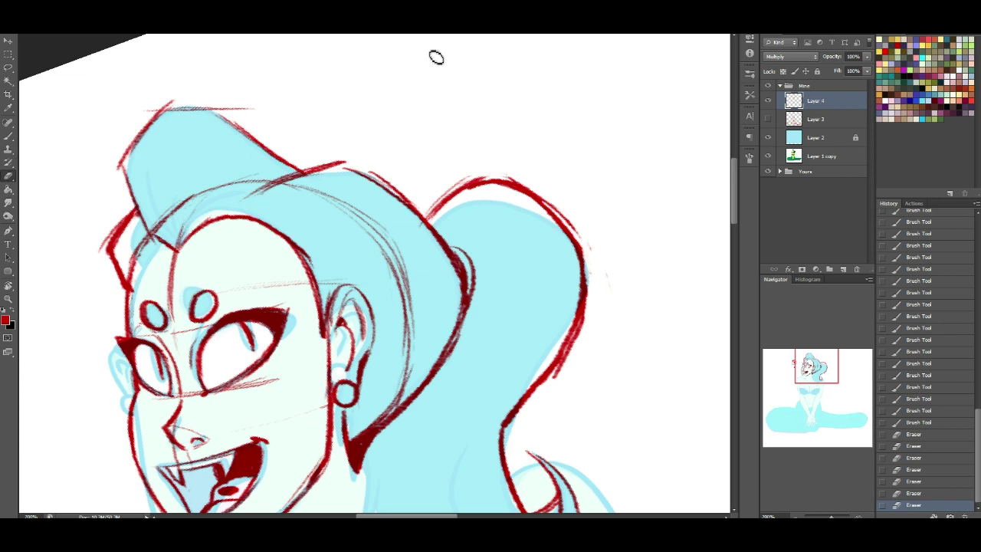
Erase the quiff's sharp front corner and redraw its front and top edges as softer curves.
{"action": "left_click_drag", "start_coordinate": [131, 192], "coordinate": [129, 175]}
{"action": "left_click_drag", "start_coordinate": [131, 170], "coordinate": [128, 192]}
{"action": "left_click", "coordinate": [8, 136]}
{"action": "left_click_drag", "start_coordinate": [138, 149], "coordinate": [141, 208]}
{"action": "left_click_drag", "start_coordinate": [172, 111], "coordinate": [193, 106]}
{"action": "left_click_drag", "start_coordinate": [177, 109], "coordinate": [205, 108]}
{"action": "mouse_move", "coordinate": [183, 106]}
{"action": "left_mouse_down"}
{"action": "mouse_move", "coordinate": [214, 114]}
{"action": "mouse_move", "coordinate": [260, 152]}
{"action": "left_mouse_up"}
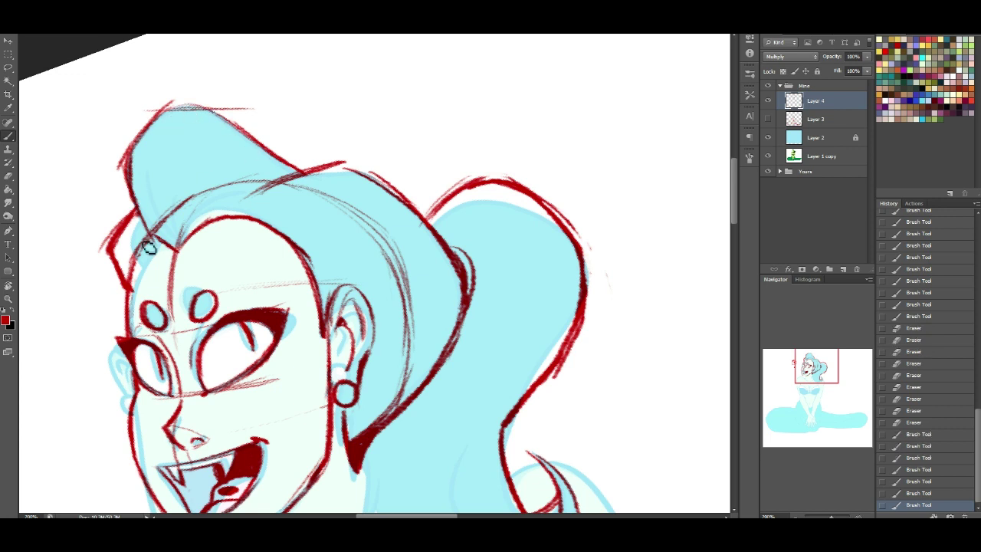
Round the small lock beside the forehead and erase its stray pointed edge.
{"action": "left_click_drag", "start_coordinate": [118, 235], "coordinate": [112, 252]}
{"action": "mouse_move", "coordinate": [124, 228]}
{"action": "left_mouse_down"}
{"action": "mouse_move", "coordinate": [114, 256]}
{"action": "mouse_move", "coordinate": [124, 273]}
{"action": "left_mouse_up"}
{"action": "left_click_drag", "start_coordinate": [116, 242], "coordinate": [120, 263]}
{"action": "left_click", "coordinate": [9, 176]}
{"action": "left_click_drag", "start_coordinate": [108, 223], "coordinate": [88, 274]}
{"action": "left_click", "coordinate": [8, 138]}
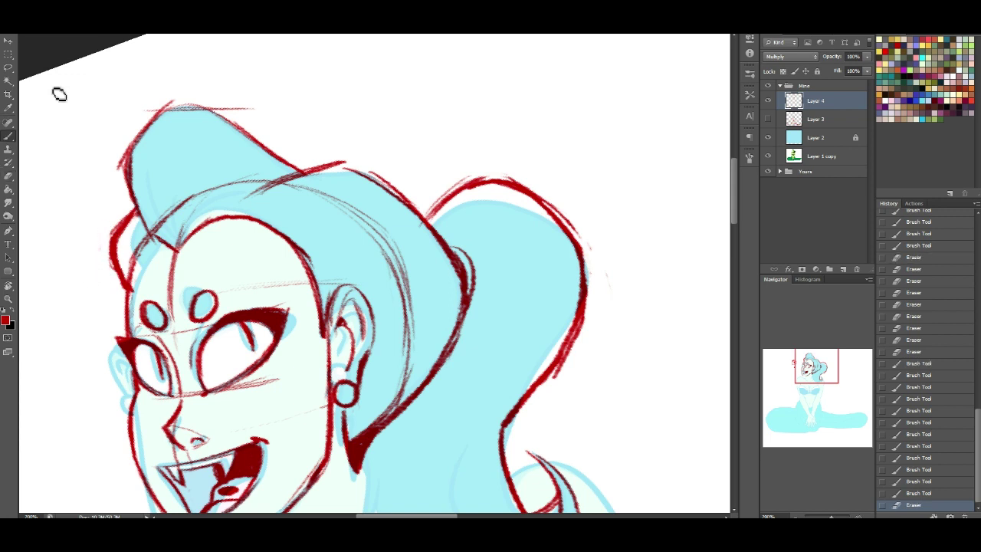
{"action": "mouse_move", "coordinate": [494, 68]}
{"action": "left_mouse_down"}
{"action": "mouse_move", "coordinate": [459, 157]}
{"action": "mouse_move", "coordinate": [556, 102]}
{"action": "mouse_move", "coordinate": [591, 141]}
{"action": "left_mouse_up"}
{"action": "key", "text": "ctrl+z"}
Outline the ponytail's inner edge from the nape and its heavy underside up to the curled tip.
{"action": "left_click_drag", "start_coordinate": [821, 364], "coordinate": [819, 369]}
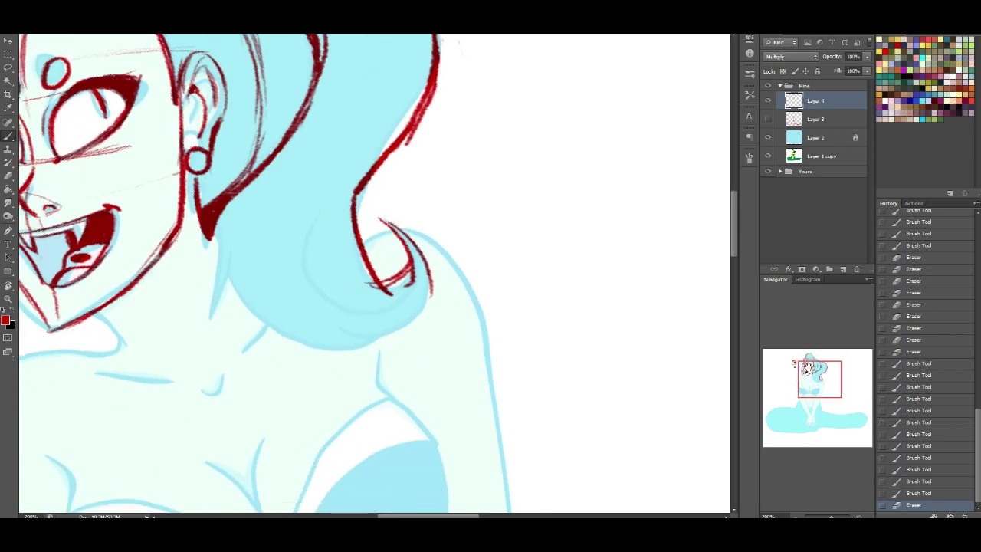
{"action": "left_click_drag", "start_coordinate": [231, 206], "coordinate": [219, 218]}
{"action": "mouse_move", "coordinate": [219, 218]}
{"action": "left_mouse_down"}
{"action": "mouse_move", "coordinate": [231, 276]}
{"action": "mouse_move", "coordinate": [253, 309]}
{"action": "left_mouse_up"}
{"action": "left_click_drag", "start_coordinate": [363, 347], "coordinate": [254, 315]}
{"action": "left_click_drag", "start_coordinate": [255, 316], "coordinate": [384, 344]}
{"action": "mouse_move", "coordinate": [439, 288]}
{"action": "left_mouse_down"}
{"action": "mouse_move", "coordinate": [403, 330]}
{"action": "mouse_move", "coordinate": [438, 288]}
{"action": "left_mouse_up"}
{"action": "left_click_drag", "start_coordinate": [429, 297], "coordinate": [374, 342]}
{"action": "left_click_drag", "start_coordinate": [250, 315], "coordinate": [344, 341]}
{"action": "left_click_drag", "start_coordinate": [245, 309], "coordinate": [307, 333]}
{"action": "left_click_drag", "start_coordinate": [382, 346], "coordinate": [311, 337]}
Add long flowing strand lines inside the lower ponytail, following its curve toward the tip.
{"action": "mouse_move", "coordinate": [356, 201]}
{"action": "left_mouse_down"}
{"action": "mouse_move", "coordinate": [389, 292]}
{"action": "mouse_move", "coordinate": [425, 282]}
{"action": "mouse_move", "coordinate": [414, 253]}
{"action": "left_mouse_up"}
{"action": "key", "text": "ctrl+z"}
{"action": "key", "text": "ctrl+z"}
{"action": "mouse_move", "coordinate": [285, 155]}
{"action": "left_mouse_down"}
{"action": "mouse_move", "coordinate": [289, 311]}
{"action": "mouse_move", "coordinate": [349, 335]}
{"action": "left_mouse_up"}
{"action": "left_click_drag", "start_coordinate": [269, 223], "coordinate": [379, 341]}
{"action": "left_click_drag", "start_coordinate": [395, 333], "coordinate": [435, 309]}
Draw curved strand lines from the hair tie across the top of the ponytail.
{"action": "left_click_drag", "start_coordinate": [818, 370], "coordinate": [813, 364]}
{"action": "left_click_drag", "start_coordinate": [467, 112], "coordinate": [545, 235]}
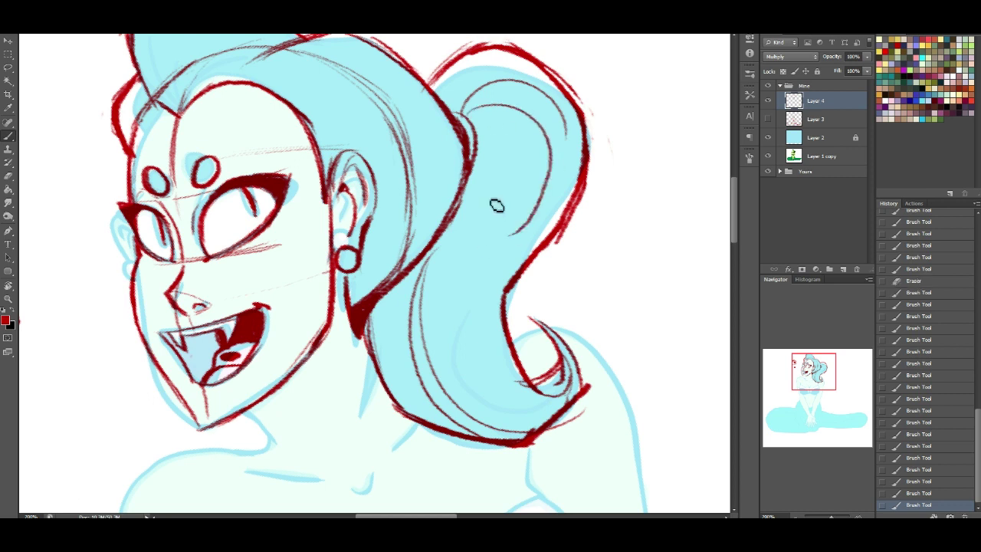
{"action": "key", "text": "ctrl+z"}
{"action": "mouse_move", "coordinate": [463, 113]}
{"action": "left_mouse_down"}
{"action": "mouse_move", "coordinate": [535, 118]}
{"action": "mouse_move", "coordinate": [568, 197]}
{"action": "left_mouse_up"}
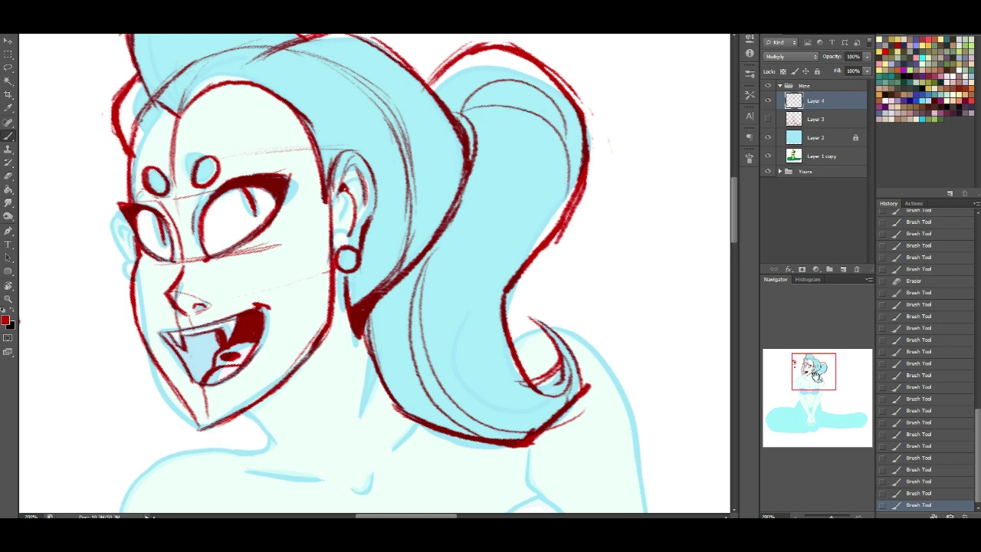
Lasso the nose, adjust it with Free Transform, nudge it into place and deselect it.
{"action": "left_click_drag", "start_coordinate": [820, 369], "coordinate": [801, 355]}
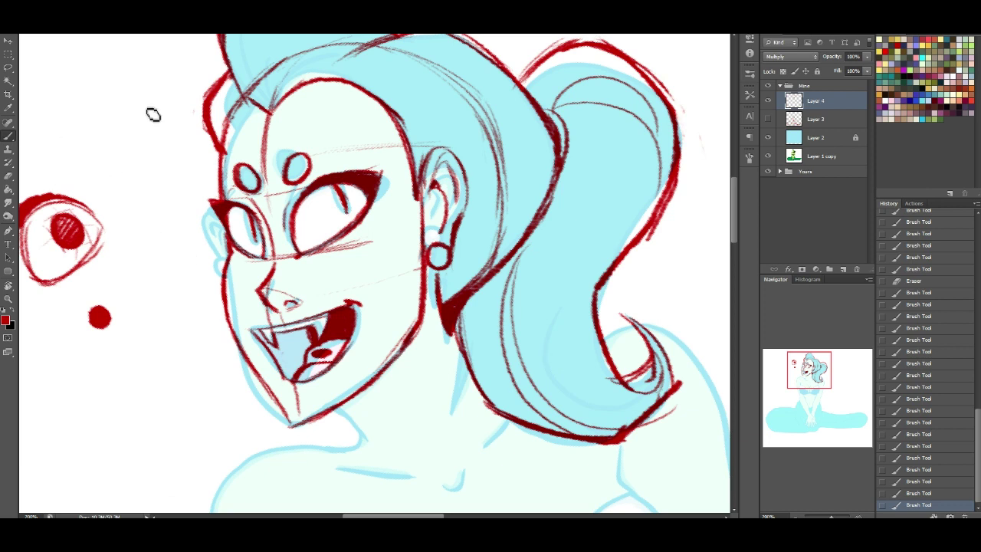
{"action": "left_click", "coordinate": [7, 67]}
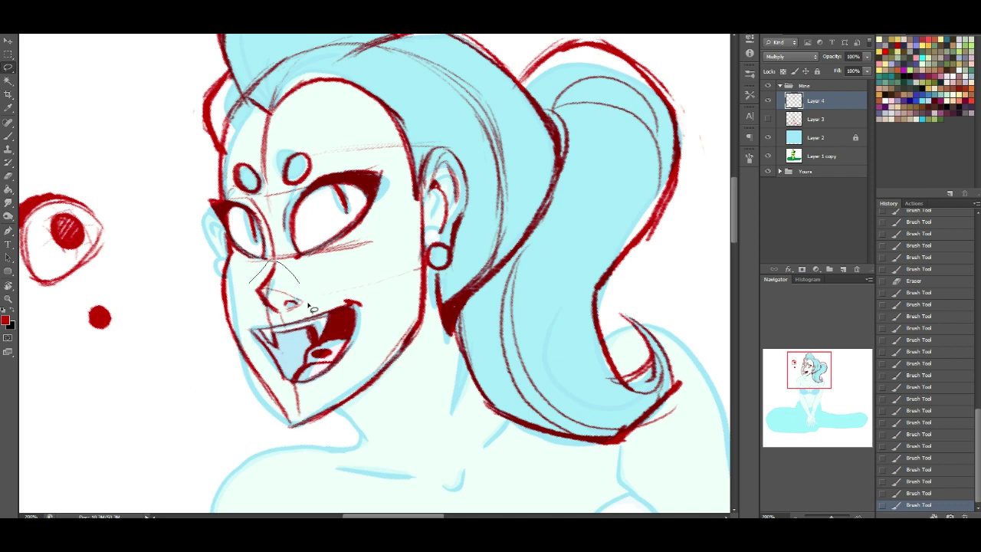
{"action": "left_click_drag", "start_coordinate": [251, 283], "coordinate": [248, 286]}
{"action": "key", "text": "ctrl+t"}
{"action": "left_click_drag", "start_coordinate": [312, 306], "coordinate": [292, 302]}
{"action": "key", "text": "Return"}
{"action": "key", "text": "ctrl+d"}
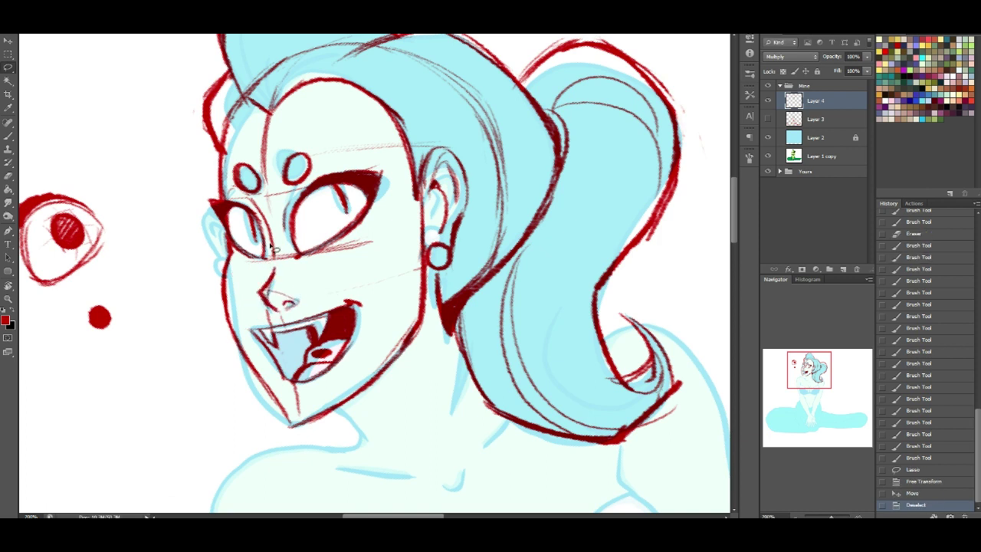
Lasso the loose eye study and red dot beside the head and delete them.
{"action": "left_click", "coordinate": [8, 286]}
{"action": "left_click_drag", "start_coordinate": [543, 184], "coordinate": [568, 231]}
{"action": "left_click", "coordinate": [8, 67]}
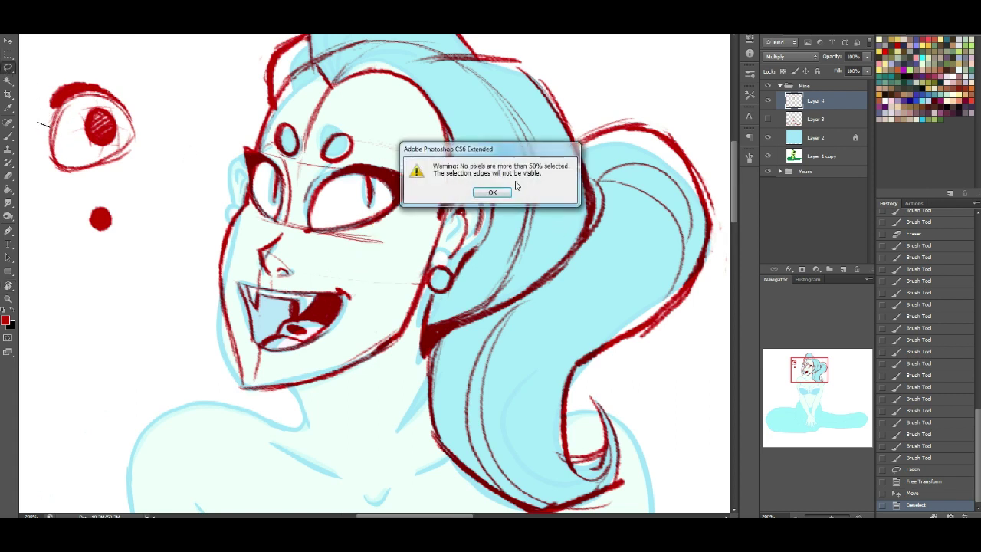
{"action": "left_click", "coordinate": [500, 193]}
{"action": "mouse_move", "coordinate": [34, 135]}
{"action": "left_mouse_down"}
{"action": "mouse_move", "coordinate": [114, 66]}
{"action": "mouse_move", "coordinate": [35, 183]}
{"action": "mouse_move", "coordinate": [27, 165]}
{"action": "left_mouse_up"}
{"action": "key", "text": "Delete"}
{"action": "key", "text": "ctrl+d"}
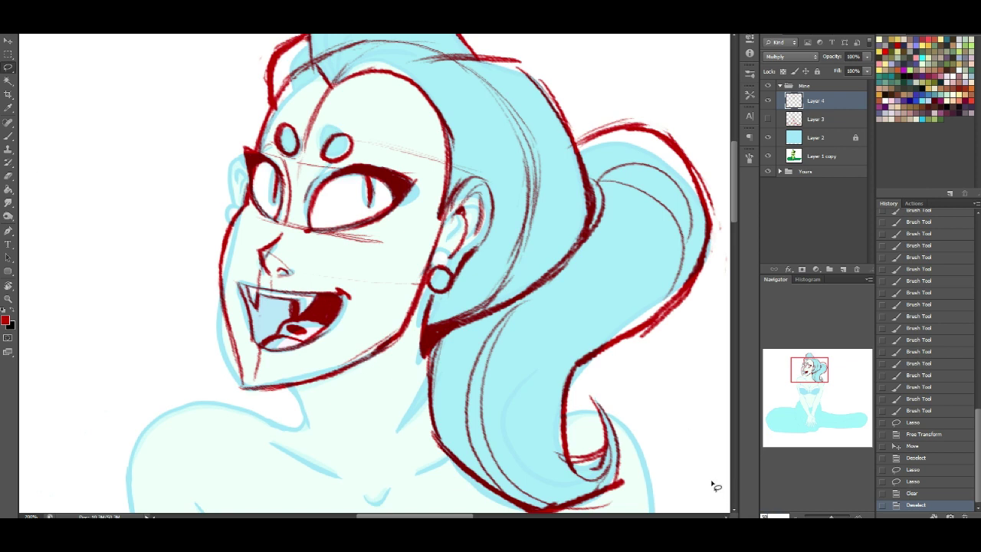
Show the body sketch on Layer 3, make that layer active and erase the overlapping neck line below the jaw.
{"action": "key", "text": "Return"}
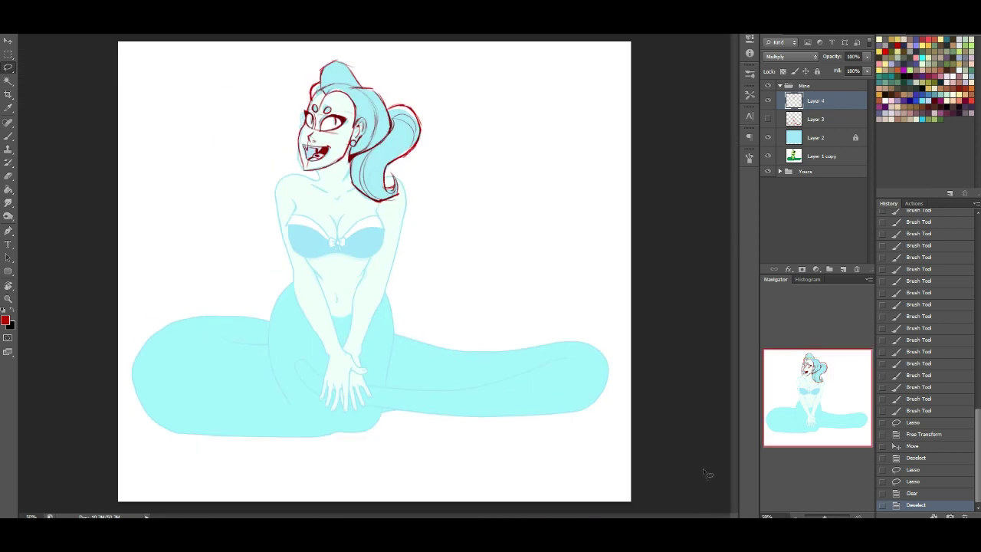
{"action": "left_click", "coordinate": [769, 119]}
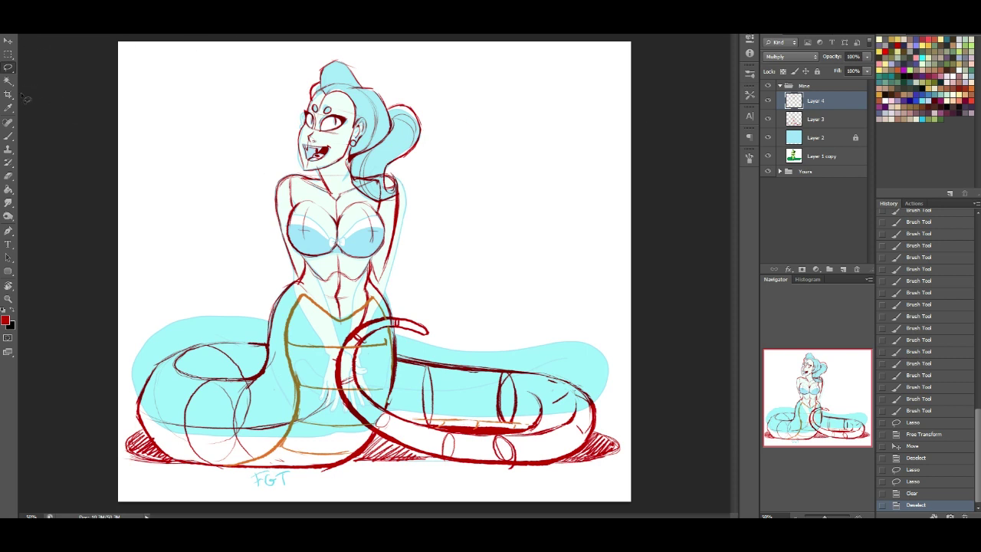
{"action": "key", "text": "i"}
{"action": "key", "text": "alt+bracketleft"}
{"action": "left_click", "coordinate": [8, 176]}
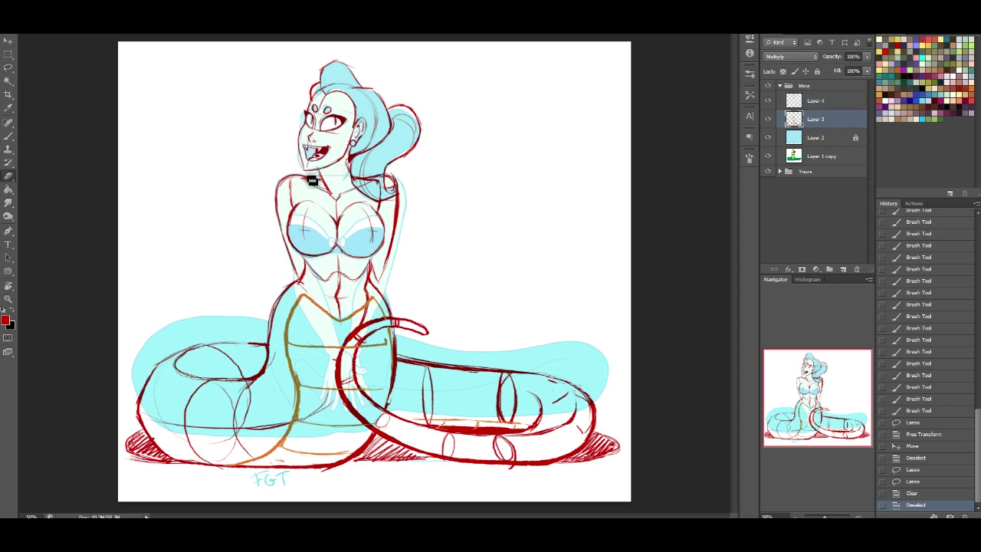
{"action": "left_click", "coordinate": [326, 172]}
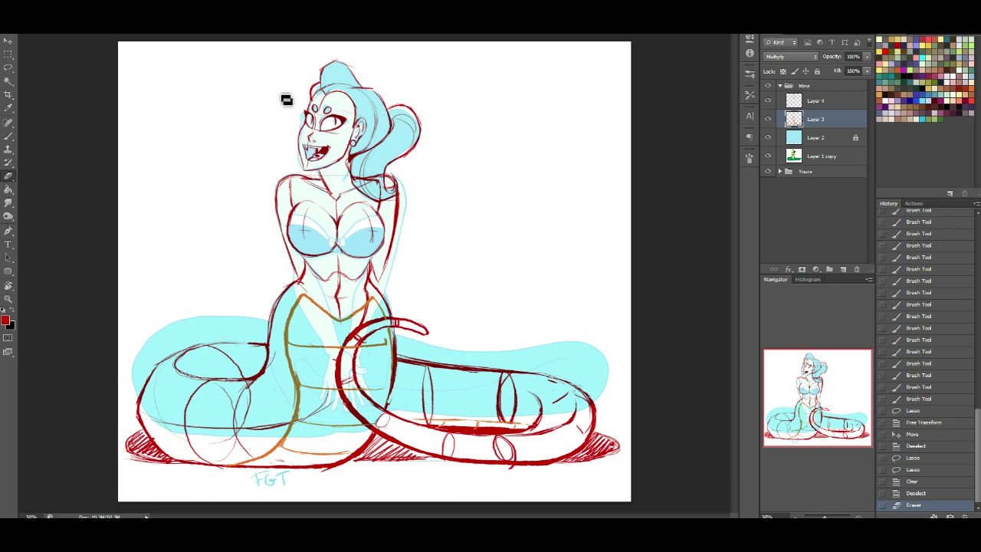
Strengthen the sketch lines across the lower belly and along the waist with brush strokes on Layer 3.
{"action": "left_click", "coordinate": [13, 136]}
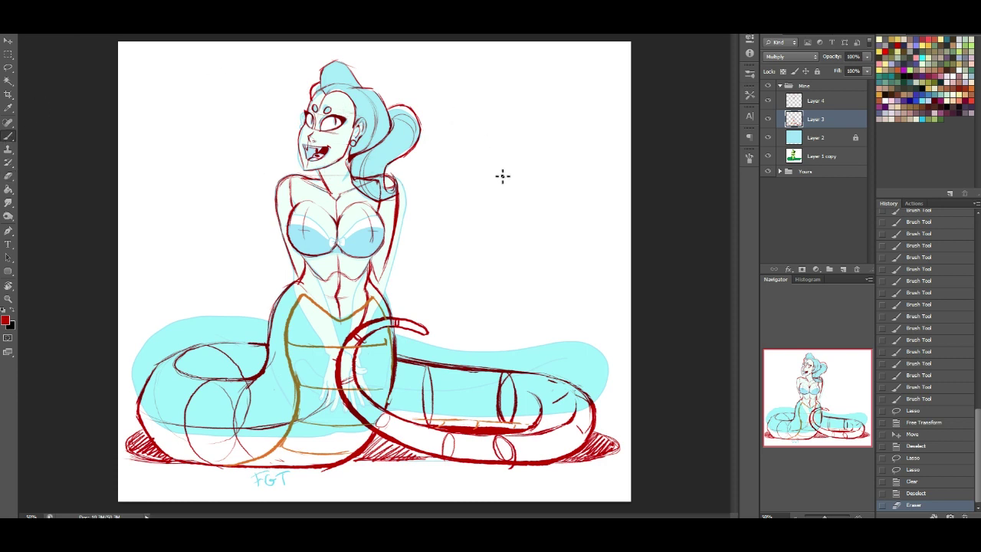
{"action": "type", "text": "100"}
{"action": "key", "text": "Return"}
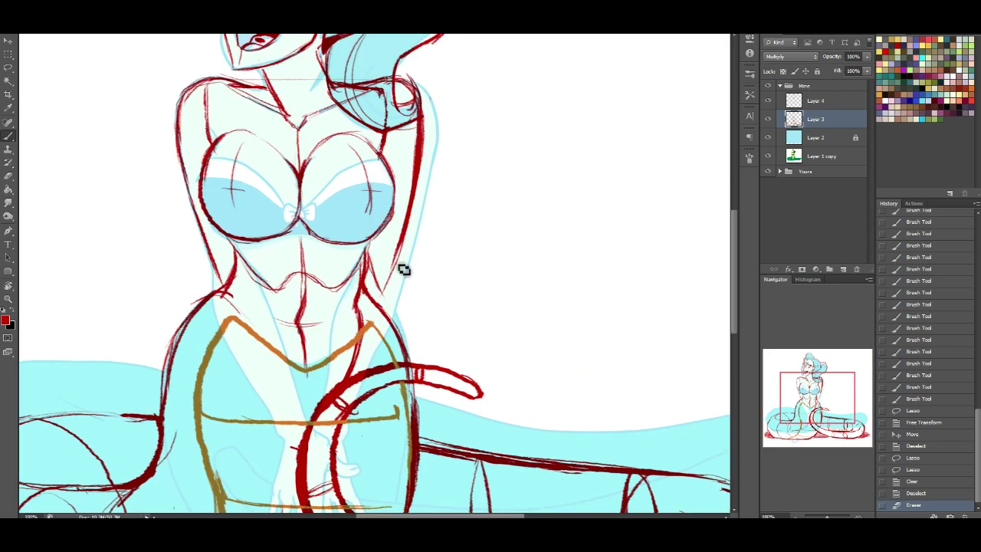
{"action": "left_click", "coordinate": [809, 396]}
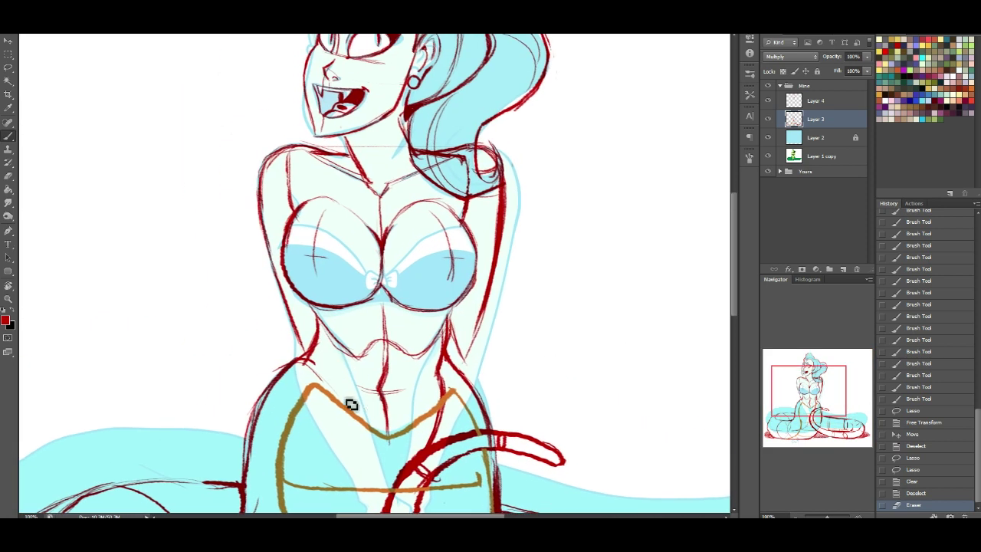
{"action": "left_click_drag", "start_coordinate": [372, 432], "coordinate": [411, 426]}
{"action": "mouse_move", "coordinate": [447, 389]}
{"action": "left_mouse_down"}
{"action": "mouse_move", "coordinate": [414, 426]}
{"action": "mouse_move", "coordinate": [436, 418]}
{"action": "mouse_move", "coordinate": [440, 401]}
{"action": "mouse_move", "coordinate": [436, 418]}
{"action": "left_mouse_up"}
{"action": "left_click_drag", "start_coordinate": [441, 382], "coordinate": [429, 418]}
Redraw the front neck line from the jaw toward the collarbone in red and fill in the shadow beneath the chin.
{"action": "left_click_drag", "start_coordinate": [806, 382], "coordinate": [764, 332]}
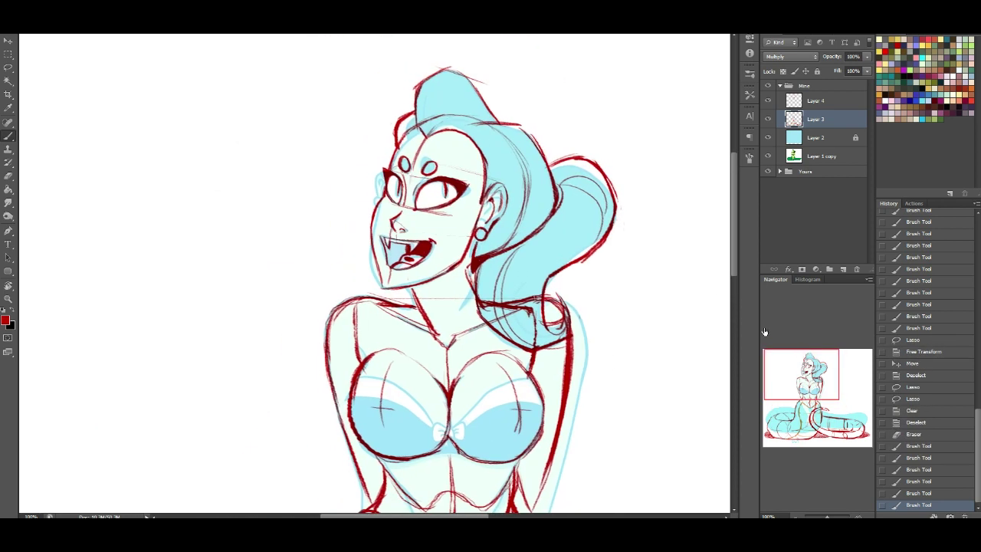
{"action": "mouse_move", "coordinate": [416, 298]}
{"action": "left_mouse_down"}
{"action": "mouse_move", "coordinate": [437, 333]}
{"action": "mouse_move", "coordinate": [426, 316]}
{"action": "left_mouse_up"}
{"action": "left_click_drag", "start_coordinate": [414, 293], "coordinate": [435, 331]}
{"action": "key", "text": "ctrl+z"}
{"action": "left_click_drag", "start_coordinate": [416, 294], "coordinate": [434, 321]}
{"action": "left_click_drag", "start_coordinate": [406, 287], "coordinate": [419, 301]}
{"action": "mouse_move", "coordinate": [404, 285]}
{"action": "left_mouse_down"}
{"action": "mouse_move", "coordinate": [418, 302]}
{"action": "mouse_move", "coordinate": [445, 296]}
{"action": "left_mouse_up"}
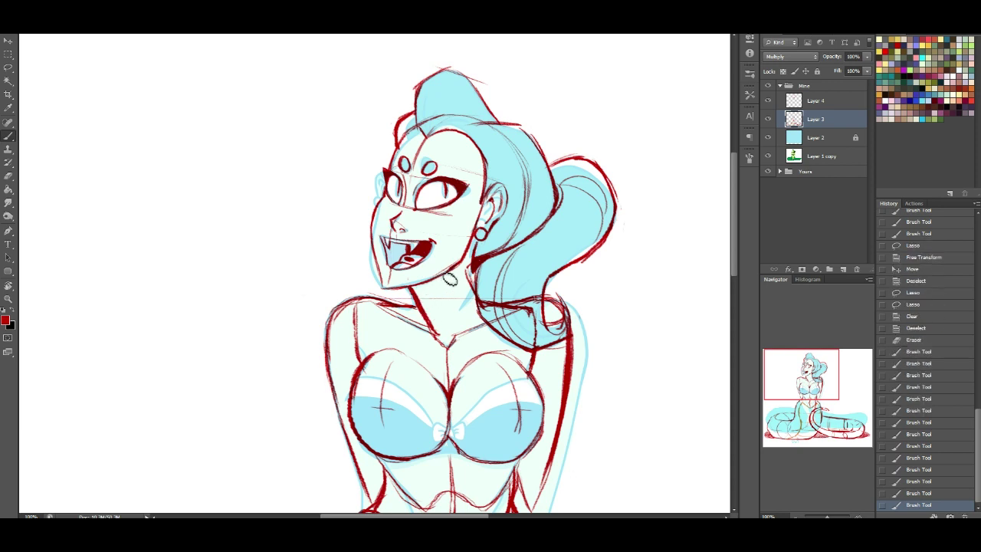
{"action": "left_click_drag", "start_coordinate": [424, 291], "coordinate": [438, 280]}
Switch the brush colour to white and paint over stray neck lines and the shoulder lines crossing the ponytail.
{"action": "left_click", "coordinate": [3, 310]}
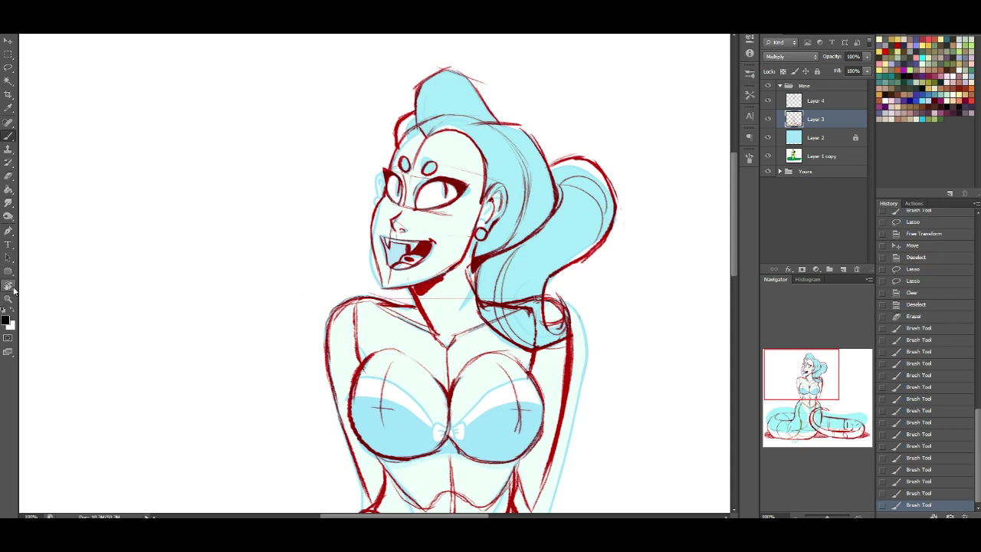
{"action": "left_click_drag", "start_coordinate": [416, 292], "coordinate": [418, 299]}
{"action": "mouse_move", "coordinate": [414, 290]}
{"action": "left_mouse_down"}
{"action": "mouse_move", "coordinate": [418, 299]}
{"action": "mouse_move", "coordinate": [439, 290]}
{"action": "left_mouse_up"}
{"action": "left_click_drag", "start_coordinate": [449, 283], "coordinate": [475, 281]}
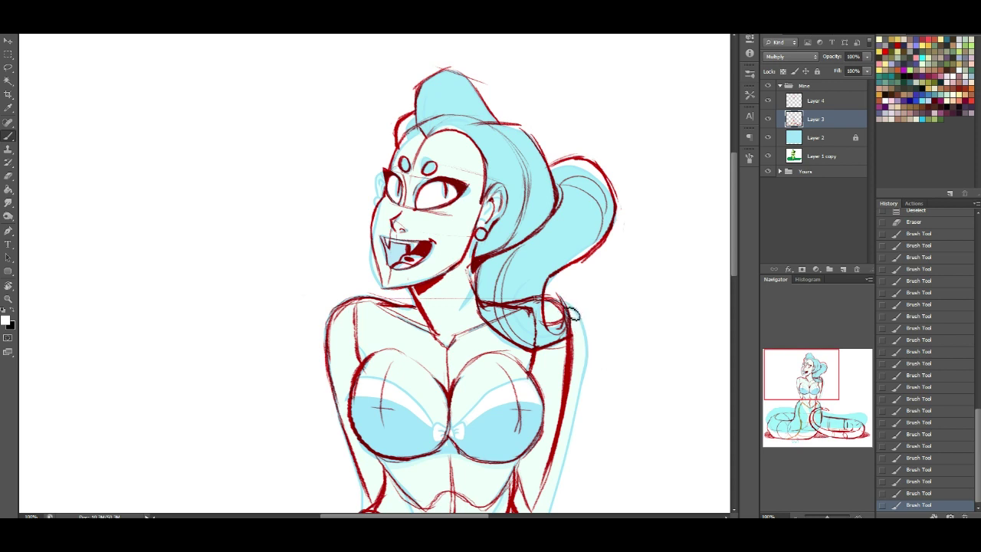
{"action": "left_click_drag", "start_coordinate": [566, 329], "coordinate": [570, 327]}
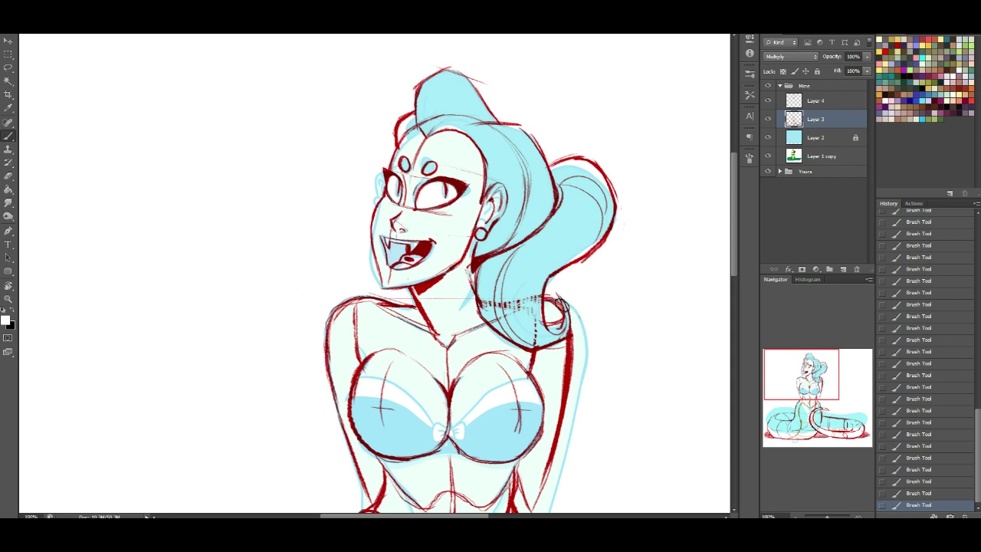
Merge Layer 3 and Layer 4 and set the merged layer's blend mode to Multiply.
{"action": "mouse_move", "coordinate": [826, 380]}
{"action": "left_mouse_down"}
{"action": "mouse_move", "coordinate": [829, 395]}
{"action": "mouse_move", "coordinate": [824, 374]}
{"action": "left_mouse_up"}
{"action": "left_click", "coordinate": [814, 100], "text": "shift"}
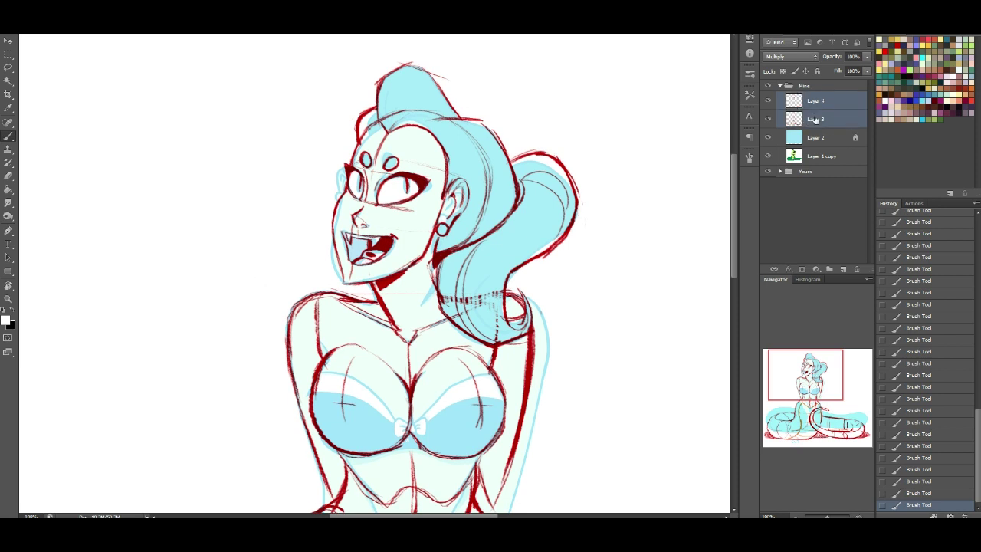
{"action": "key", "text": "ctrl+e"}
{"action": "left_click_drag", "start_coordinate": [816, 386], "coordinate": [815, 392]}
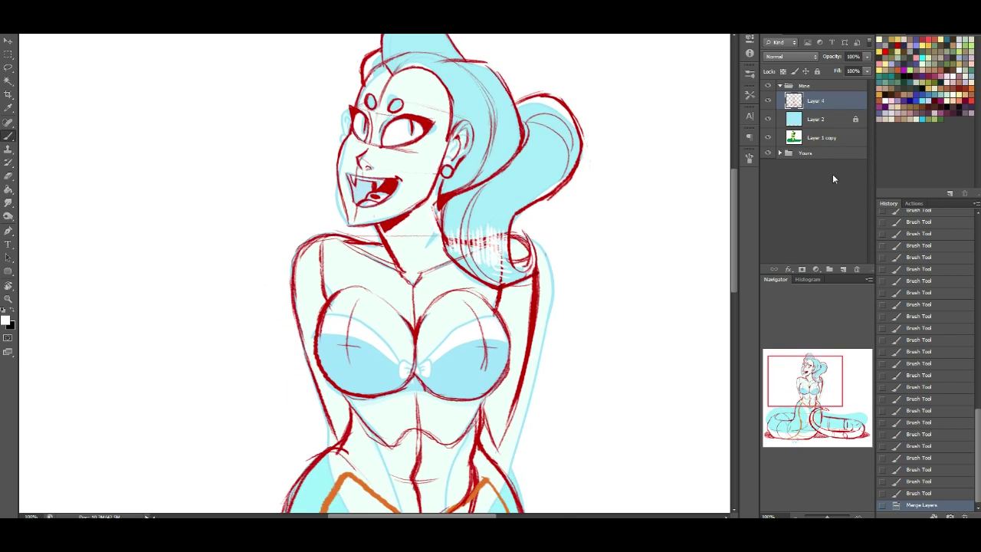
{"action": "left_click", "coordinate": [785, 59]}
{"action": "left_click", "coordinate": [783, 86]}
Create a new layer and draw tapering bright red lines at the elbow ends of both upper arms.
{"action": "left_click_drag", "start_coordinate": [799, 389], "coordinate": [805, 417]}
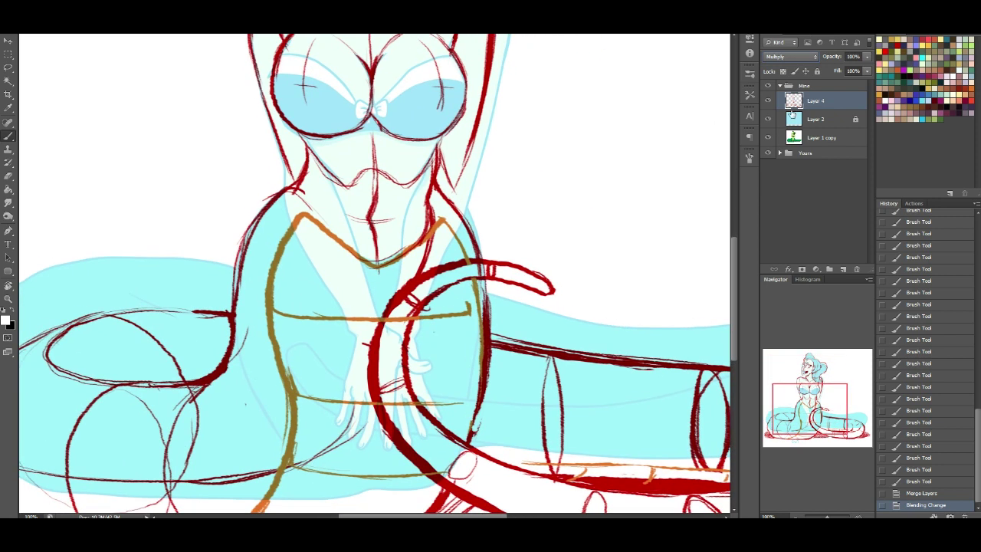
{"action": "left_click", "coordinate": [842, 269]}
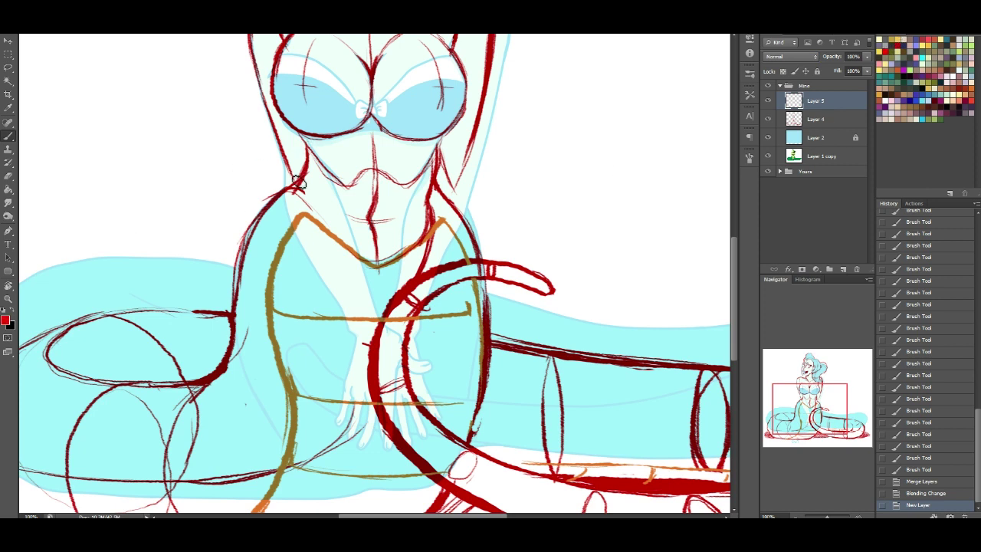
{"action": "mouse_move", "coordinate": [294, 174]}
{"action": "left_mouse_down"}
{"action": "mouse_move", "coordinate": [289, 186]}
{"action": "mouse_move", "coordinate": [305, 190]}
{"action": "left_mouse_up"}
{"action": "key", "text": "ctrl+z"}
{"action": "mouse_move", "coordinate": [306, 191]}
{"action": "left_mouse_down"}
{"action": "mouse_move", "coordinate": [316, 159]}
{"action": "mouse_move", "coordinate": [307, 192]}
{"action": "left_mouse_up"}
{"action": "mouse_move", "coordinate": [278, 132]}
{"action": "left_mouse_down"}
{"action": "mouse_move", "coordinate": [297, 186]}
{"action": "mouse_move", "coordinate": [309, 157]}
{"action": "left_mouse_up"}
{"action": "left_click_drag", "start_coordinate": [300, 186], "coordinate": [308, 151]}
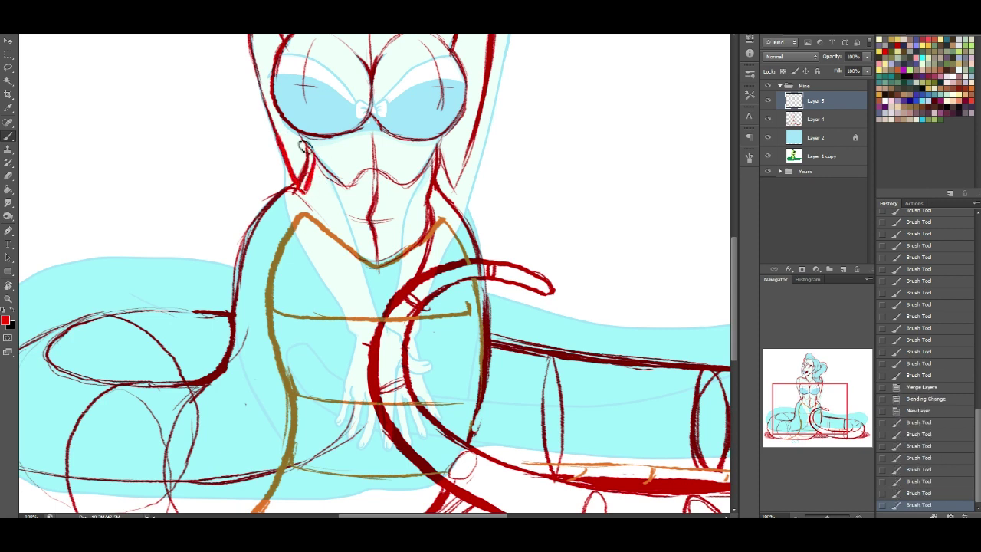
{"action": "left_click_drag", "start_coordinate": [438, 151], "coordinate": [452, 186]}
{"action": "left_click_drag", "start_coordinate": [483, 138], "coordinate": [456, 187]}
Erase the excess upper ends of the new red elbow lines.
{"action": "left_click", "coordinate": [8, 175]}
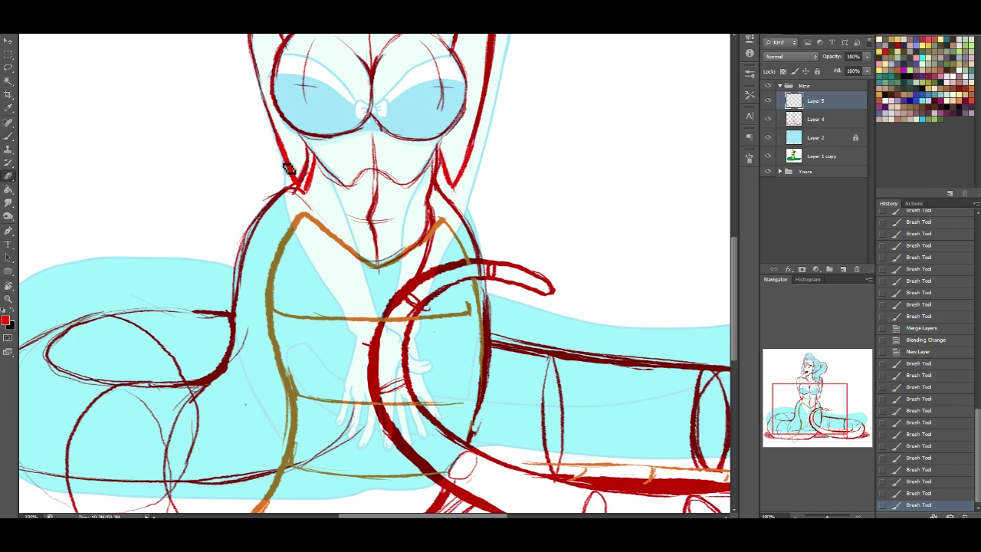
{"action": "mouse_move", "coordinate": [285, 136]}
{"action": "left_mouse_down"}
{"action": "mouse_move", "coordinate": [301, 174]}
{"action": "mouse_move", "coordinate": [282, 144]}
{"action": "left_mouse_up"}
{"action": "left_click_drag", "start_coordinate": [291, 133], "coordinate": [280, 145]}
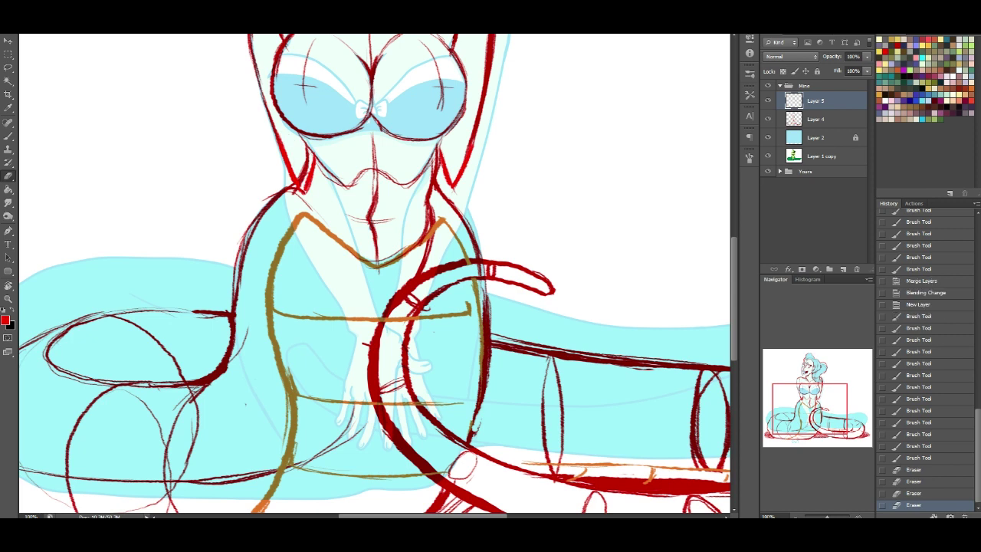
Hide Layer 4 and trace both forearms in red from the elbows to rounded wrists over the blue reference.
{"action": "left_click", "coordinate": [768, 119]}
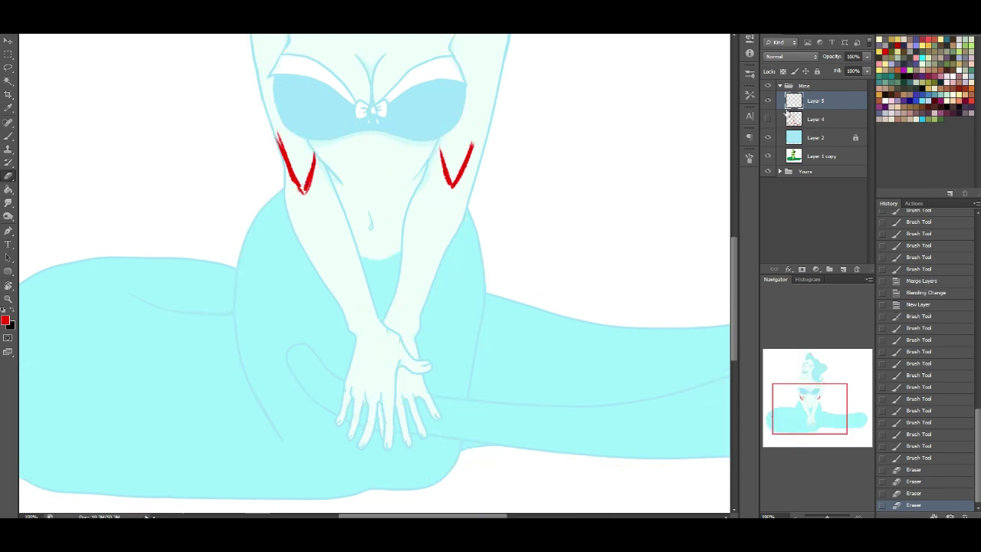
{"action": "left_click", "coordinate": [8, 138]}
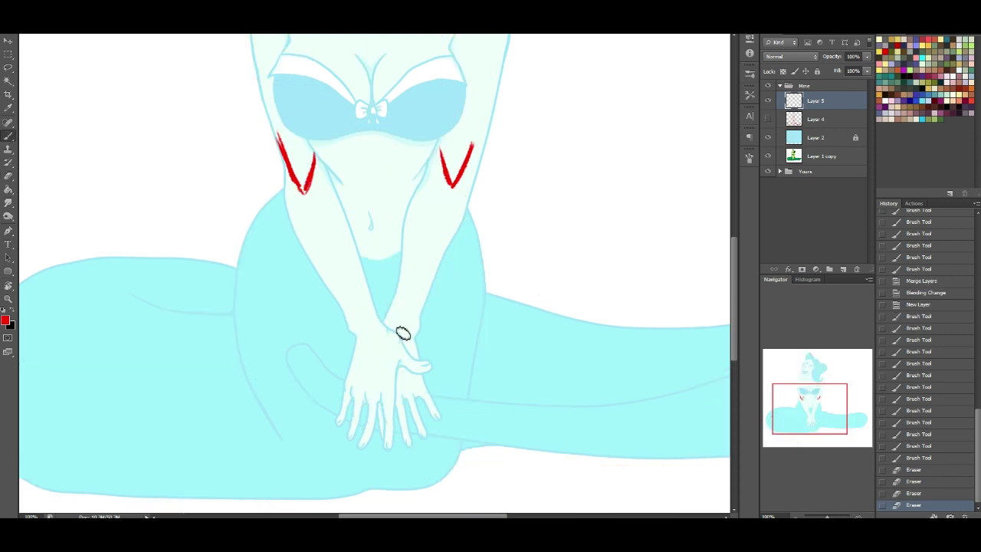
{"action": "left_click_drag", "start_coordinate": [283, 158], "coordinate": [288, 217]}
{"action": "mouse_move", "coordinate": [289, 217]}
{"action": "left_mouse_down"}
{"action": "mouse_move", "coordinate": [320, 290]}
{"action": "mouse_move", "coordinate": [296, 235]}
{"action": "left_mouse_up"}
{"action": "mouse_move", "coordinate": [295, 235]}
{"action": "left_mouse_down"}
{"action": "mouse_move", "coordinate": [358, 336]}
{"action": "mouse_move", "coordinate": [385, 325]}
{"action": "left_mouse_up"}
{"action": "left_click_drag", "start_coordinate": [334, 176], "coordinate": [386, 331]}
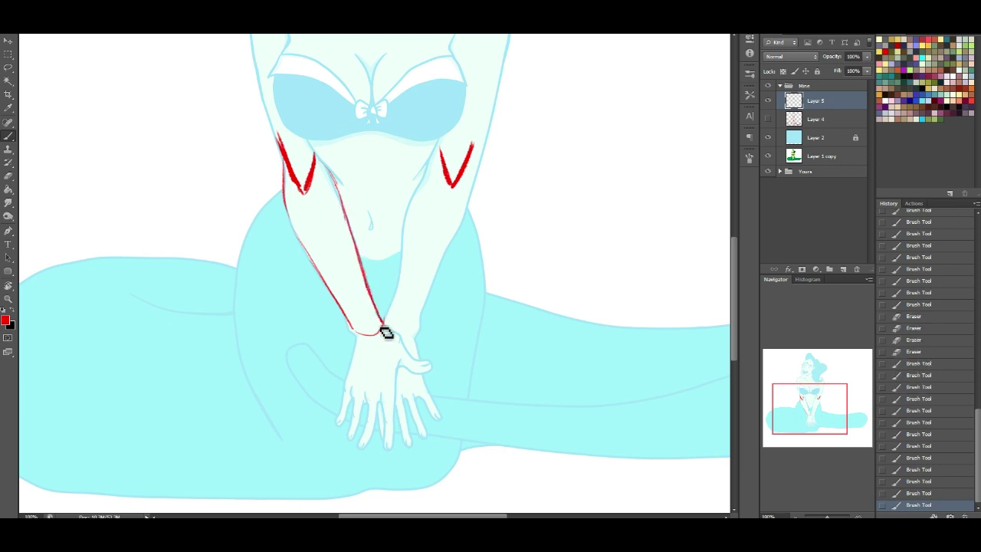
{"action": "mouse_move", "coordinate": [438, 150]}
{"action": "left_mouse_down"}
{"action": "mouse_move", "coordinate": [413, 195]}
{"action": "mouse_move", "coordinate": [395, 268]}
{"action": "mouse_move", "coordinate": [410, 203]}
{"action": "mouse_move", "coordinate": [401, 251]}
{"action": "mouse_move", "coordinate": [405, 218]}
{"action": "mouse_move", "coordinate": [385, 325]}
{"action": "left_mouse_up"}
{"action": "mouse_move", "coordinate": [472, 154]}
{"action": "left_mouse_down"}
{"action": "mouse_move", "coordinate": [418, 304]}
{"action": "mouse_move", "coordinate": [431, 293]}
{"action": "mouse_move", "coordinate": [420, 317]}
{"action": "left_mouse_up"}
{"action": "mouse_move", "coordinate": [435, 281]}
{"action": "left_mouse_down"}
{"action": "mouse_move", "coordinate": [417, 334]}
{"action": "mouse_move", "coordinate": [395, 314]}
{"action": "mouse_move", "coordinate": [420, 332]}
{"action": "mouse_move", "coordinate": [399, 311]}
{"action": "mouse_move", "coordinate": [419, 329]}
{"action": "left_mouse_up"}
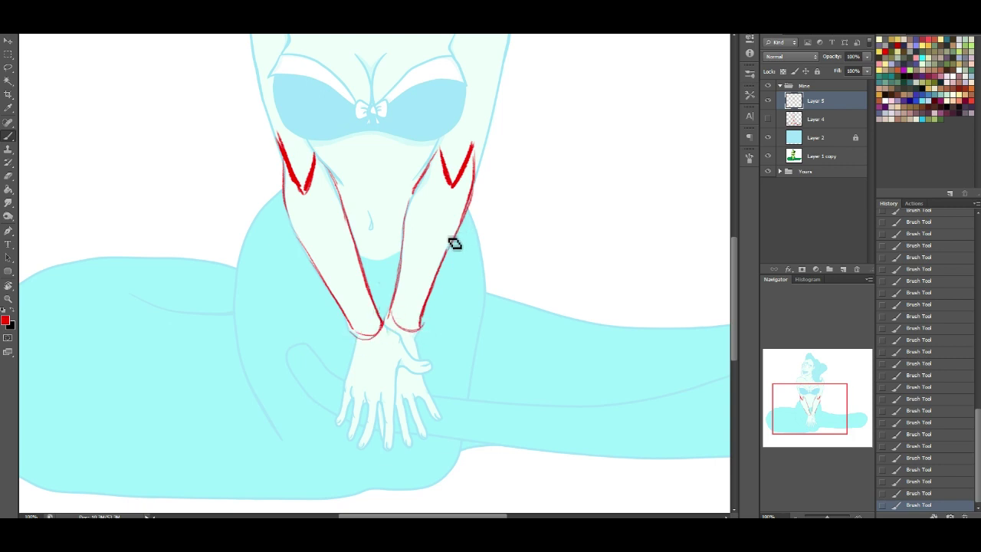
Hide Layer 5 and the Mine group to examine the original coloured arms and hands, and show both again.
{"action": "left_click", "coordinate": [769, 101]}
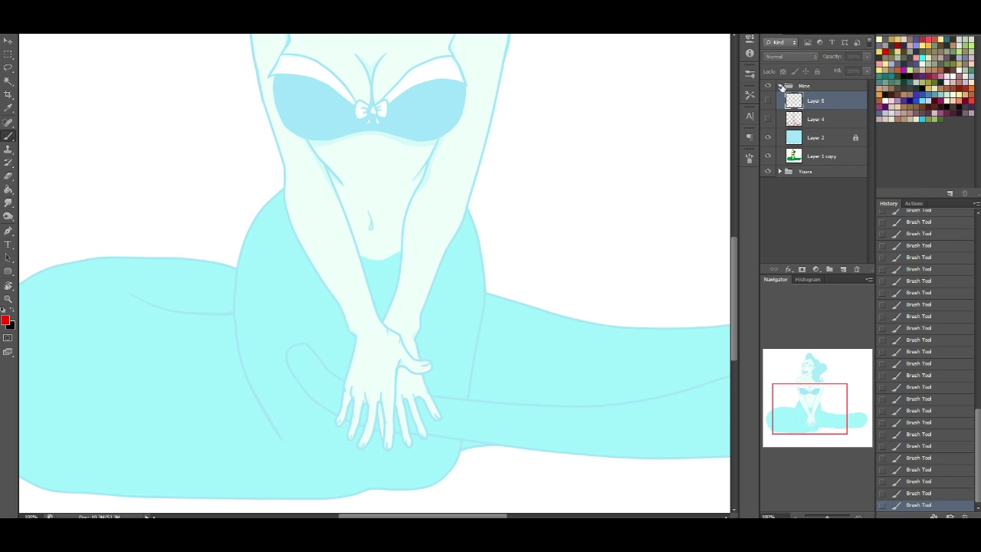
{"action": "left_click", "coordinate": [768, 87]}
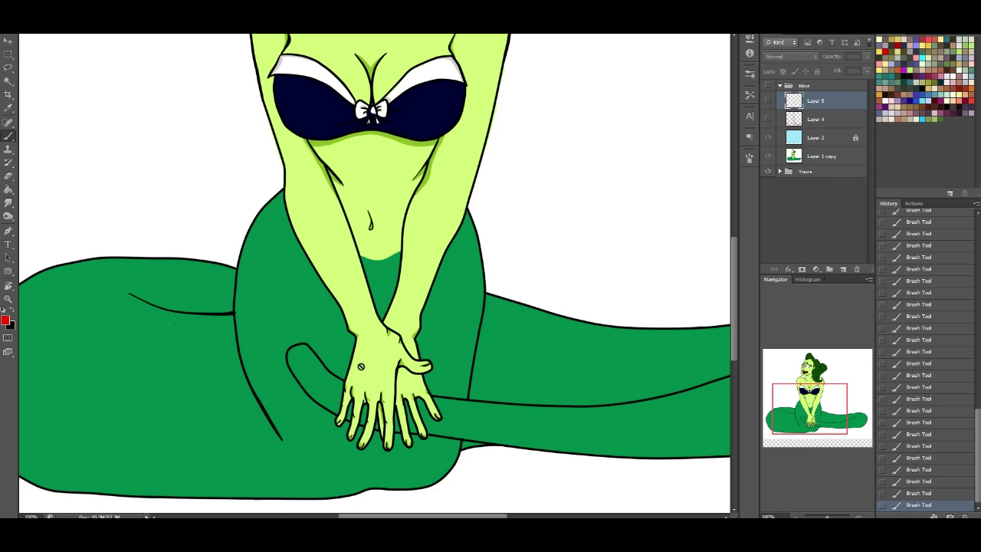
{"action": "left_click", "coordinate": [765, 87]}
{"action": "left_click", "coordinate": [767, 100]}
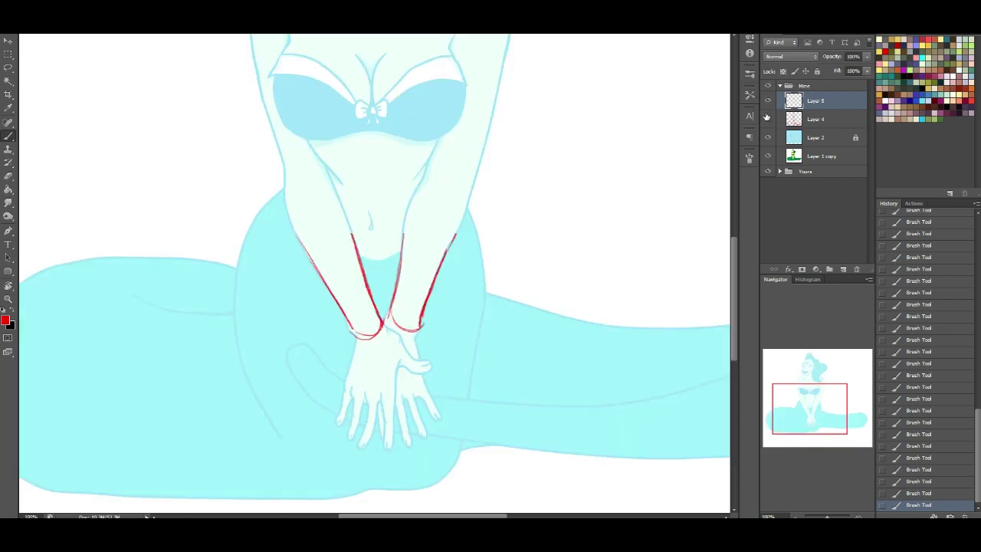
Sketch a side-view study of a bent wrist and hand in red on the blank canvas beside the torso.
{"action": "left_click_drag", "start_coordinate": [819, 399], "coordinate": [836, 389]}
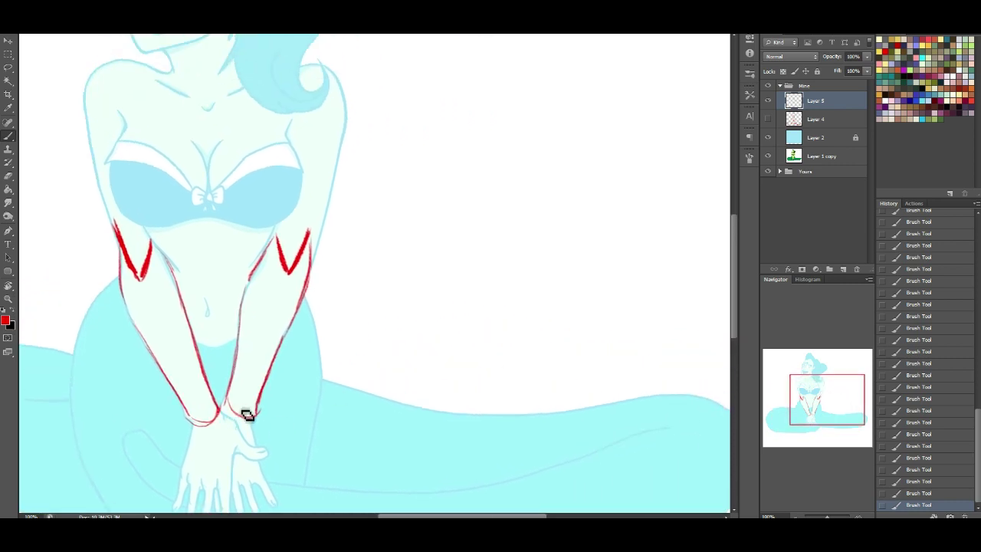
{"action": "left_click_drag", "start_coordinate": [795, 385], "coordinate": [793, 376]}
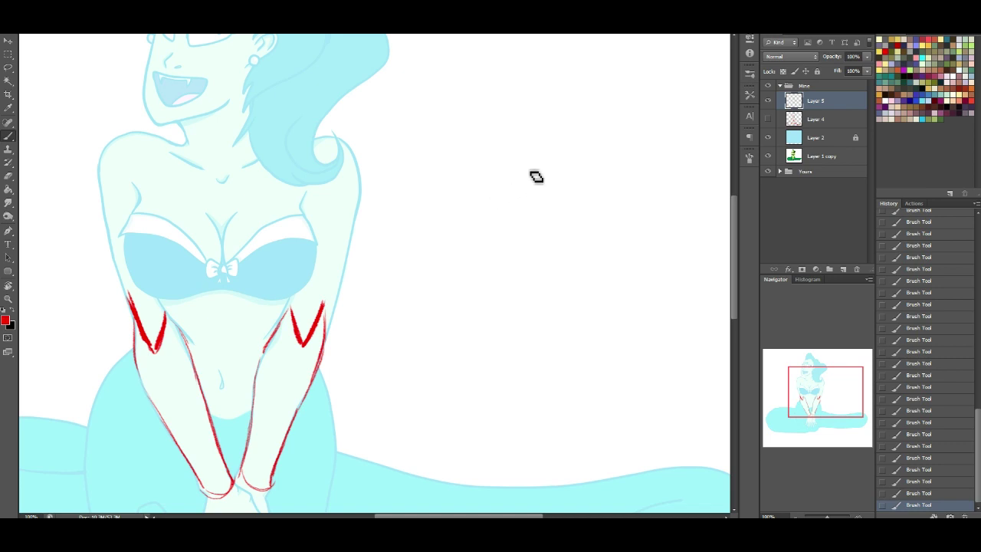
{"action": "mouse_move", "coordinate": [558, 152]}
{"action": "left_mouse_down"}
{"action": "mouse_move", "coordinate": [495, 183]}
{"action": "mouse_move", "coordinate": [471, 221]}
{"action": "left_mouse_up"}
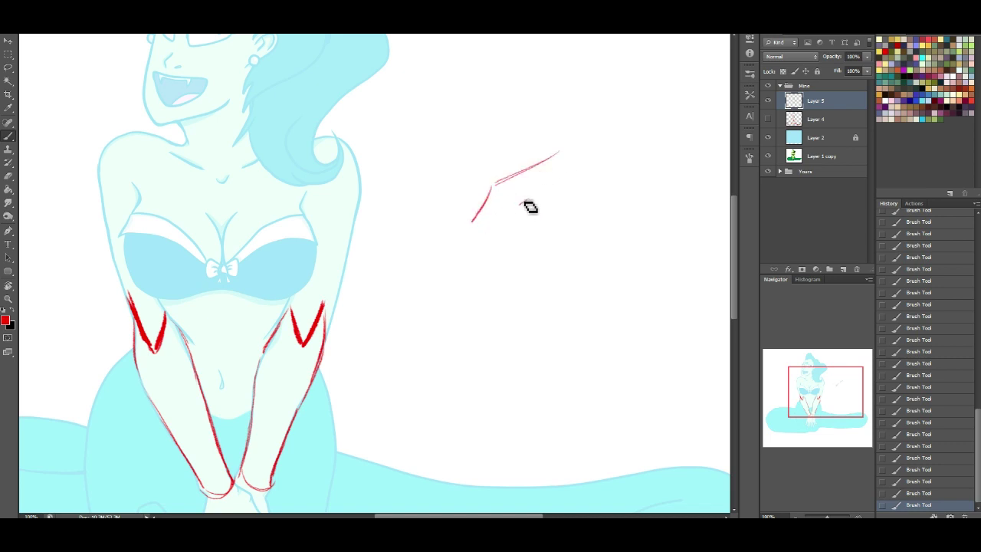
{"action": "mouse_move", "coordinate": [559, 188]}
{"action": "left_mouse_down"}
{"action": "mouse_move", "coordinate": [519, 218]}
{"action": "mouse_move", "coordinate": [437, 248]}
{"action": "mouse_move", "coordinate": [475, 258]}
{"action": "mouse_move", "coordinate": [520, 241]}
{"action": "left_mouse_up"}
{"action": "mouse_move", "coordinate": [520, 204]}
{"action": "left_mouse_down"}
{"action": "mouse_move", "coordinate": [513, 234]}
{"action": "mouse_move", "coordinate": [488, 240]}
{"action": "mouse_move", "coordinate": [518, 245]}
{"action": "left_mouse_up"}
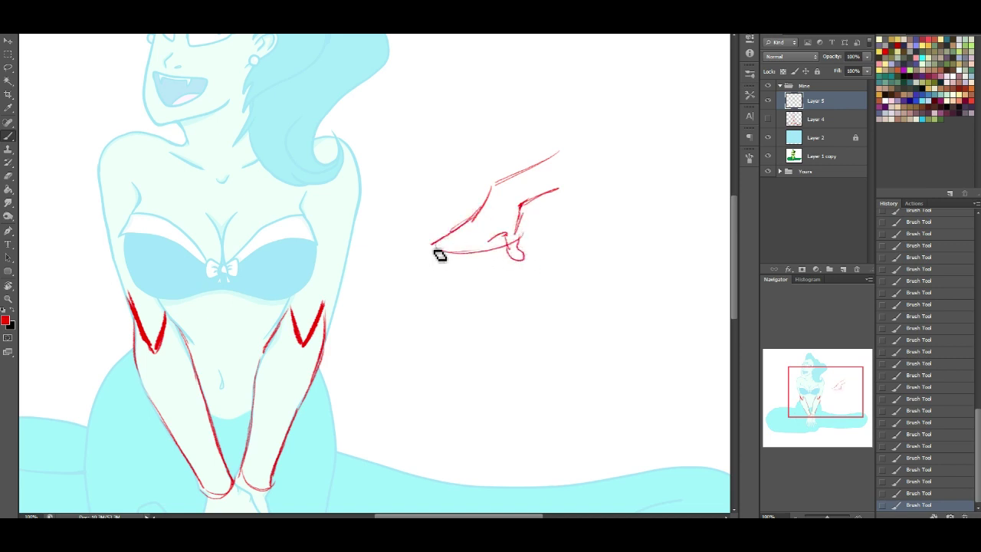
{"action": "left_click_drag", "start_coordinate": [436, 247], "coordinate": [417, 249]}
{"action": "mouse_move", "coordinate": [498, 239]}
{"action": "left_mouse_down"}
{"action": "mouse_move", "coordinate": [462, 250]}
{"action": "mouse_move", "coordinate": [440, 243]}
{"action": "mouse_move", "coordinate": [409, 264]}
{"action": "left_mouse_up"}
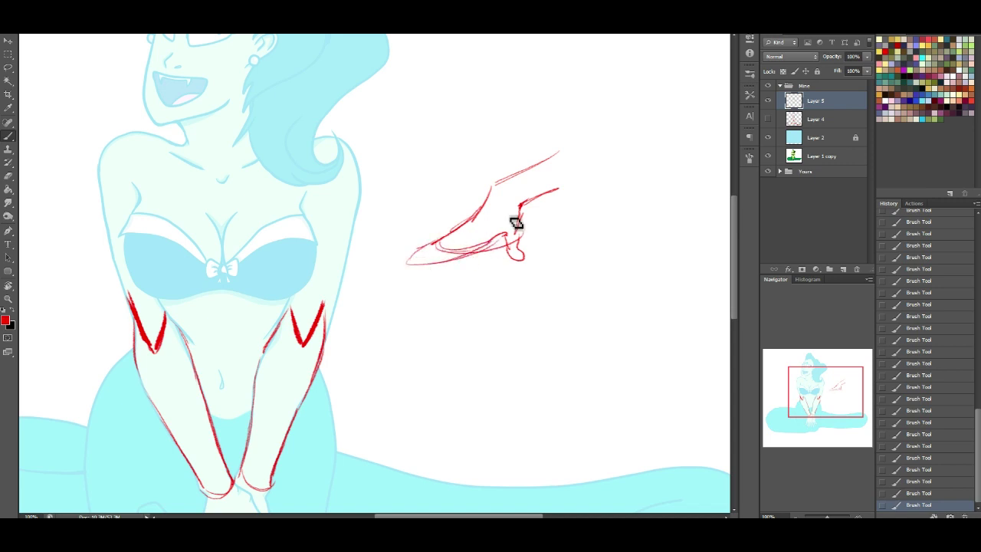
{"action": "mouse_move", "coordinate": [496, 186]}
{"action": "left_mouse_down"}
{"action": "mouse_move", "coordinate": [521, 193]}
{"action": "mouse_move", "coordinate": [523, 207]}
{"action": "mouse_move", "coordinate": [498, 194]}
{"action": "mouse_move", "coordinate": [505, 188]}
{"action": "mouse_move", "coordinate": [484, 227]}
{"action": "mouse_move", "coordinate": [513, 226]}
{"action": "mouse_move", "coordinate": [522, 213]}
{"action": "mouse_move", "coordinate": [514, 192]}
{"action": "mouse_move", "coordinate": [530, 205]}
{"action": "mouse_move", "coordinate": [519, 181]}
{"action": "mouse_move", "coordinate": [533, 193]}
{"action": "mouse_move", "coordinate": [507, 198]}
{"action": "mouse_move", "coordinate": [540, 198]}
{"action": "mouse_move", "coordinate": [522, 209]}
{"action": "mouse_move", "coordinate": [499, 183]}
{"action": "mouse_move", "coordinate": [517, 174]}
{"action": "mouse_move", "coordinate": [539, 192]}
{"action": "left_mouse_up"}
{"action": "left_click_drag", "start_coordinate": [813, 407], "coordinate": [799, 419]}
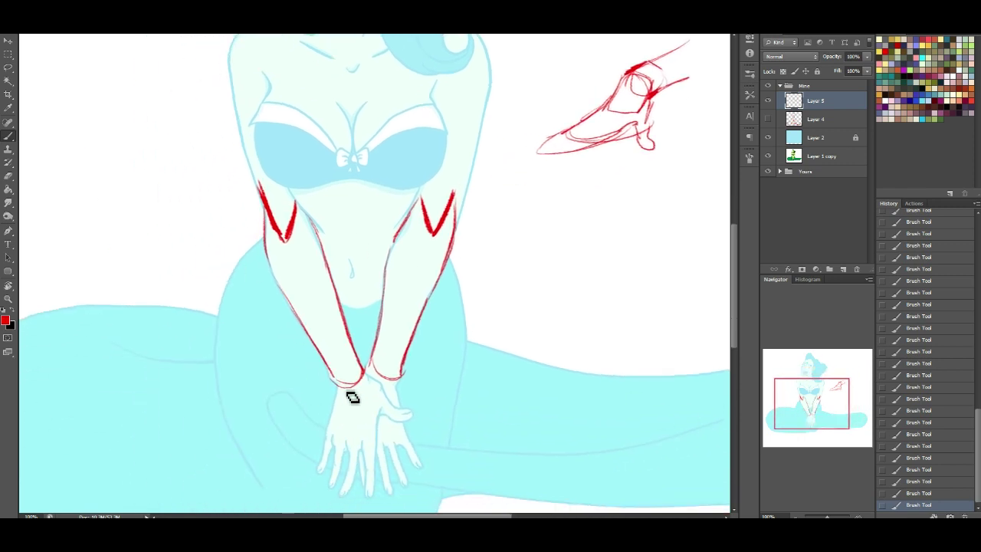
{"action": "left_click_drag", "start_coordinate": [337, 383], "coordinate": [384, 412]}
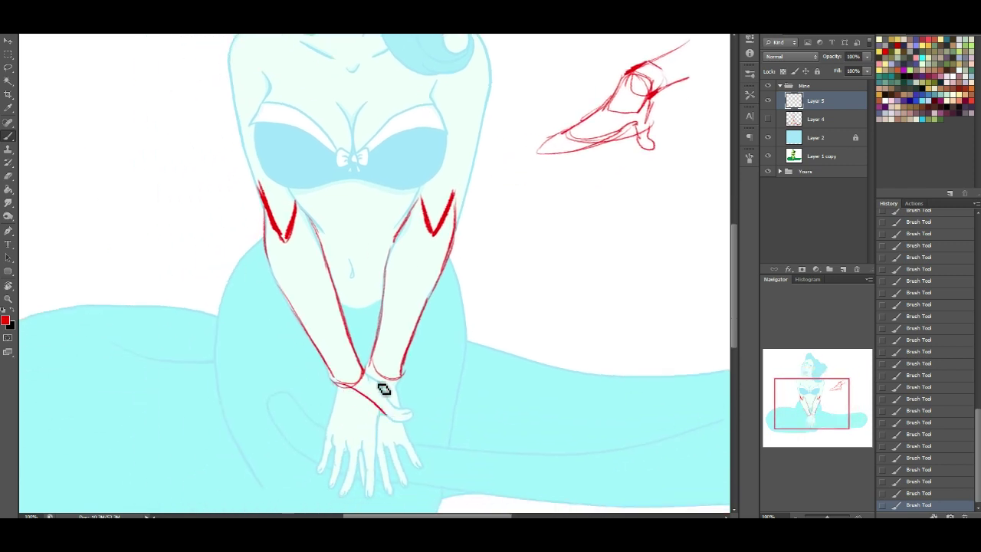
{"action": "left_click_drag", "start_coordinate": [337, 384], "coordinate": [375, 426]}
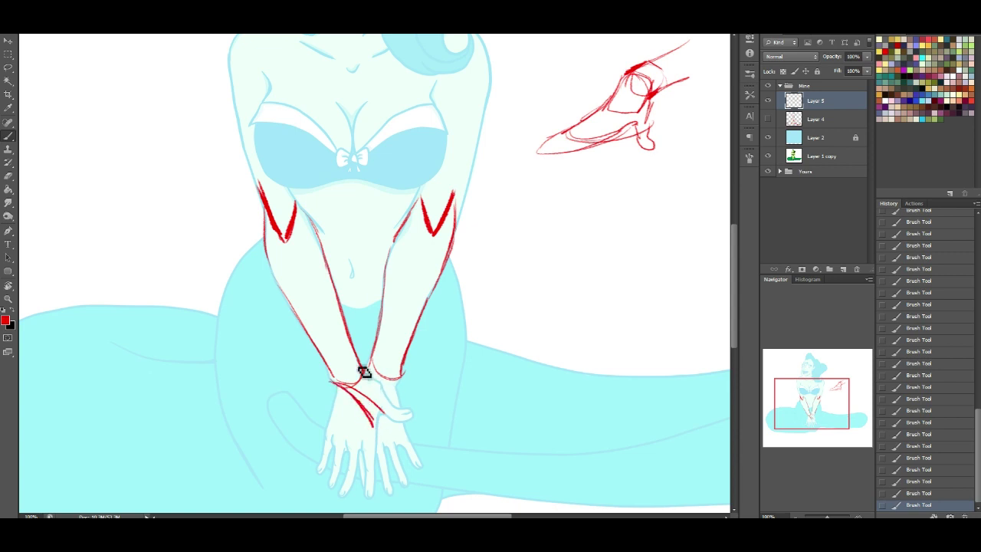
{"action": "left_click_drag", "start_coordinate": [400, 378], "coordinate": [425, 420]}
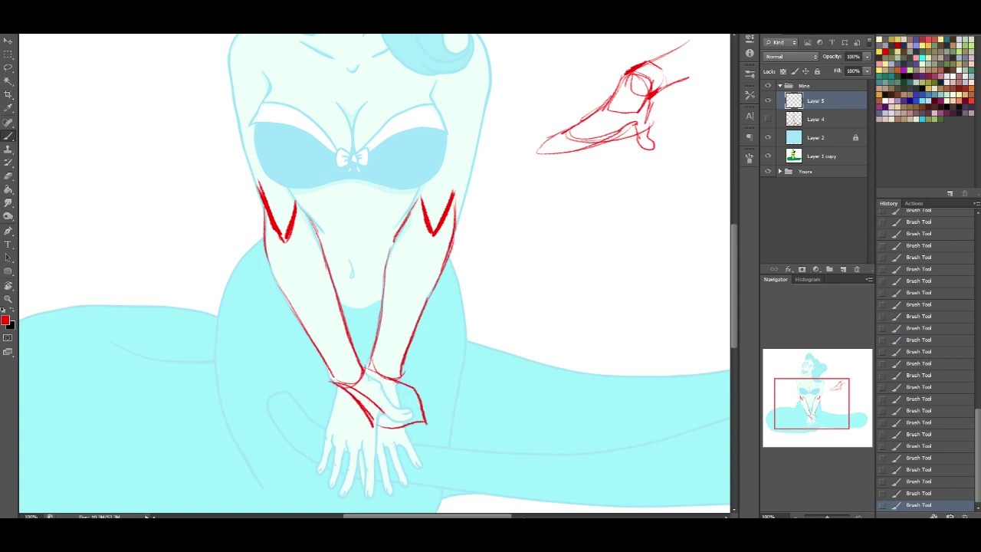
{"action": "left_click", "coordinate": [9, 175]}
{"action": "mouse_move", "coordinate": [344, 388]}
{"action": "left_mouse_down"}
{"action": "mouse_move", "coordinate": [372, 424]}
{"action": "mouse_move", "coordinate": [377, 383]}
{"action": "mouse_move", "coordinate": [438, 416]}
{"action": "left_mouse_up"}
{"action": "left_click", "coordinate": [398, 393]}
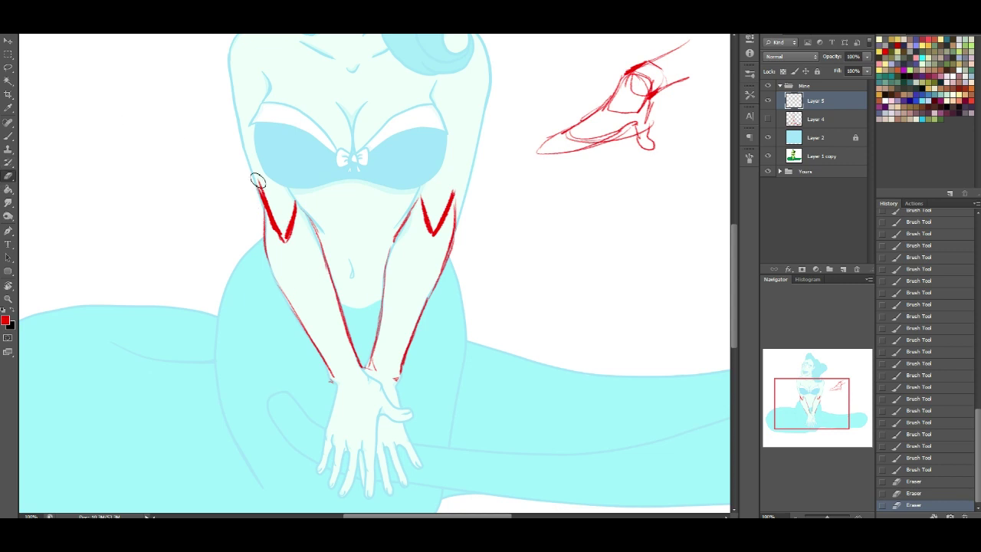
Erase the pointed lower tips of the red elbow lines on both arms to open them toward the forearms.
{"action": "left_click_drag", "start_coordinate": [266, 221], "coordinate": [276, 239]}
{"action": "mouse_move", "coordinate": [258, 203]}
{"action": "left_mouse_down"}
{"action": "mouse_move", "coordinate": [275, 234]}
{"action": "mouse_move", "coordinate": [292, 240]}
{"action": "mouse_move", "coordinate": [282, 236]}
{"action": "mouse_move", "coordinate": [285, 245]}
{"action": "left_mouse_up"}
{"action": "left_click_drag", "start_coordinate": [286, 212], "coordinate": [279, 245]}
{"action": "left_click_drag", "start_coordinate": [284, 224], "coordinate": [279, 240]}
{"action": "left_click_drag", "start_coordinate": [424, 206], "coordinate": [422, 250]}
Redraw the curved wrist line at the end of the front forearm in red with the brush.
{"action": "left_click", "coordinate": [8, 135]}
{"action": "mouse_move", "coordinate": [336, 382]}
{"action": "left_mouse_down"}
{"action": "mouse_move", "coordinate": [356, 374]}
{"action": "mouse_move", "coordinate": [341, 387]}
{"action": "left_mouse_up"}
{"action": "mouse_move", "coordinate": [360, 368]}
{"action": "left_mouse_down"}
{"action": "mouse_move", "coordinate": [351, 383]}
{"action": "mouse_move", "coordinate": [357, 372]}
{"action": "left_mouse_up"}
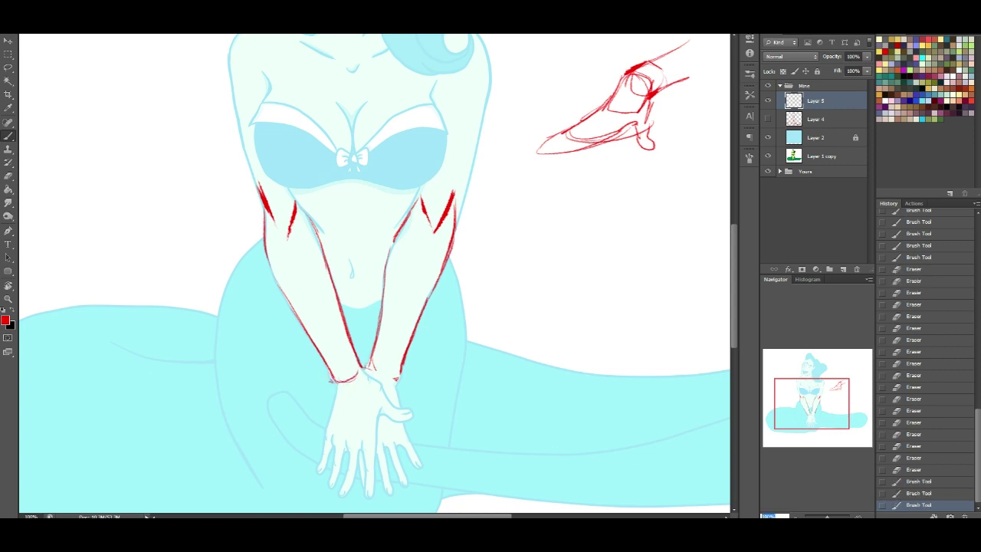
{"action": "key", "text": "ctrl+plus"}
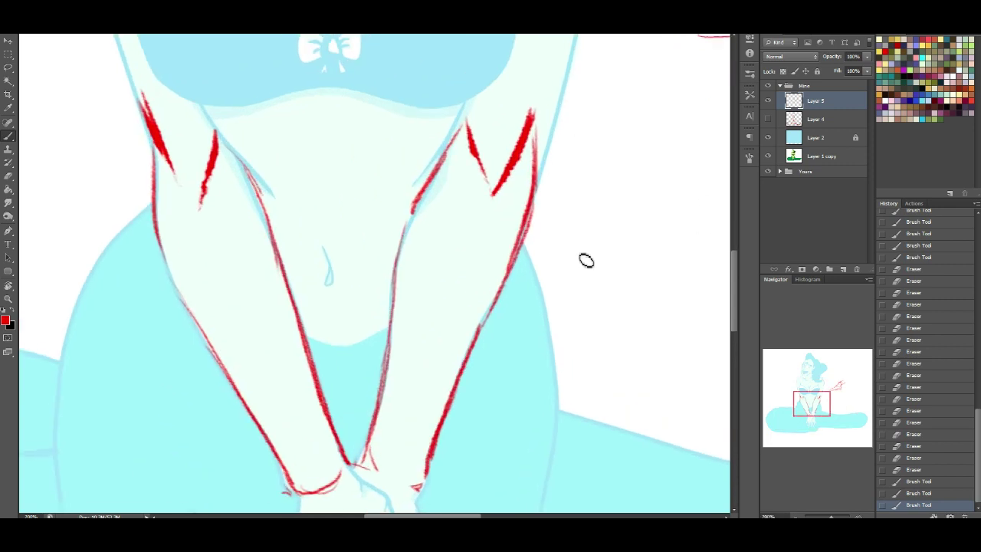
{"action": "left_click_drag", "start_coordinate": [808, 404], "coordinate": [804, 421]}
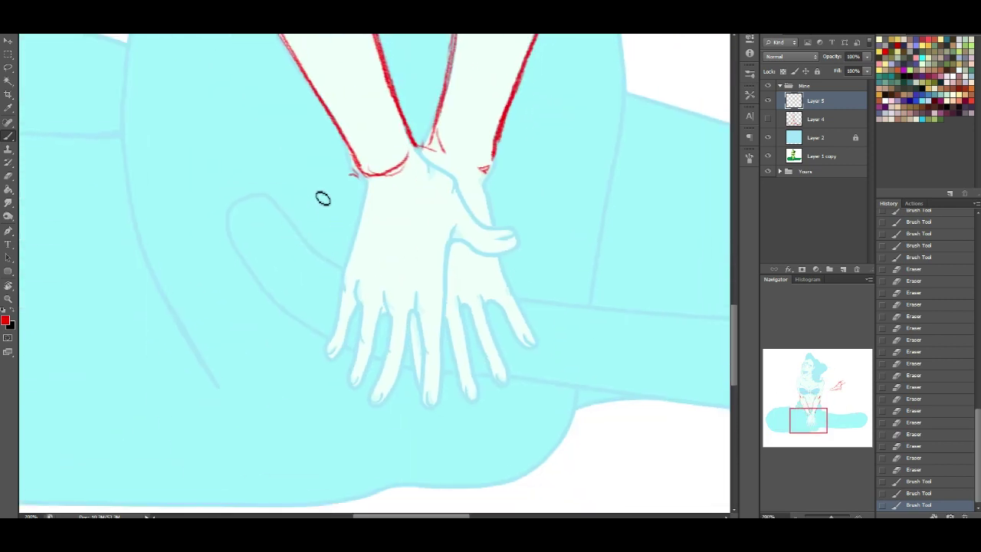
Outline the back of the front hand in red from wrist to knuckles, including the thumb base and a curved knuckle line.
{"action": "left_click_drag", "start_coordinate": [366, 177], "coordinate": [363, 201]}
{"action": "mouse_move", "coordinate": [364, 181]}
{"action": "left_mouse_down"}
{"action": "mouse_move", "coordinate": [352, 246]}
{"action": "mouse_move", "coordinate": [363, 205]}
{"action": "mouse_move", "coordinate": [354, 247]}
{"action": "mouse_move", "coordinate": [444, 288]}
{"action": "left_mouse_up"}
{"action": "mouse_move", "coordinate": [417, 148]}
{"action": "left_mouse_down"}
{"action": "mouse_move", "coordinate": [461, 185]}
{"action": "mouse_move", "coordinate": [466, 208]}
{"action": "mouse_move", "coordinate": [452, 238]}
{"action": "left_mouse_up"}
{"action": "left_click_drag", "start_coordinate": [466, 196], "coordinate": [447, 265]}
{"action": "mouse_move", "coordinate": [452, 230]}
{"action": "left_mouse_down"}
{"action": "mouse_move", "coordinate": [447, 289]}
{"action": "mouse_move", "coordinate": [442, 279]}
{"action": "left_mouse_up"}
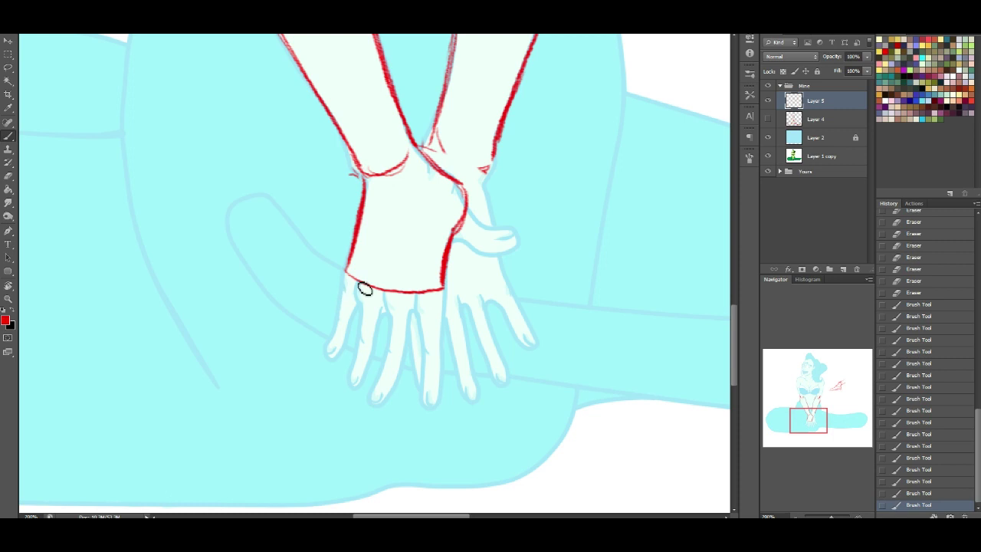
Sketch the front hand's little finger line, ovals marking the knuckles, and the first lines of the ring finger.
{"action": "left_click_drag", "start_coordinate": [347, 271], "coordinate": [314, 296]}
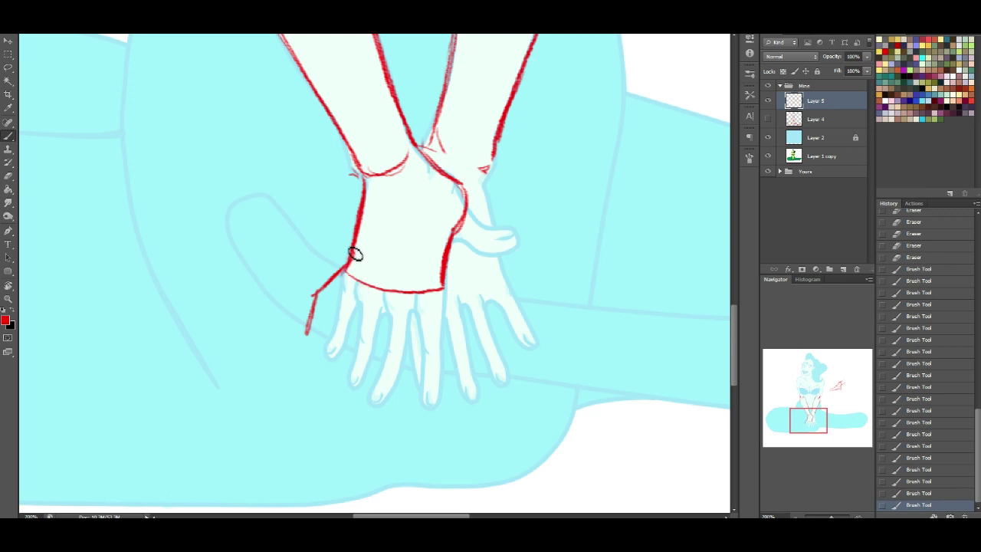
{"action": "left_click_drag", "start_coordinate": [347, 277], "coordinate": [361, 253]}
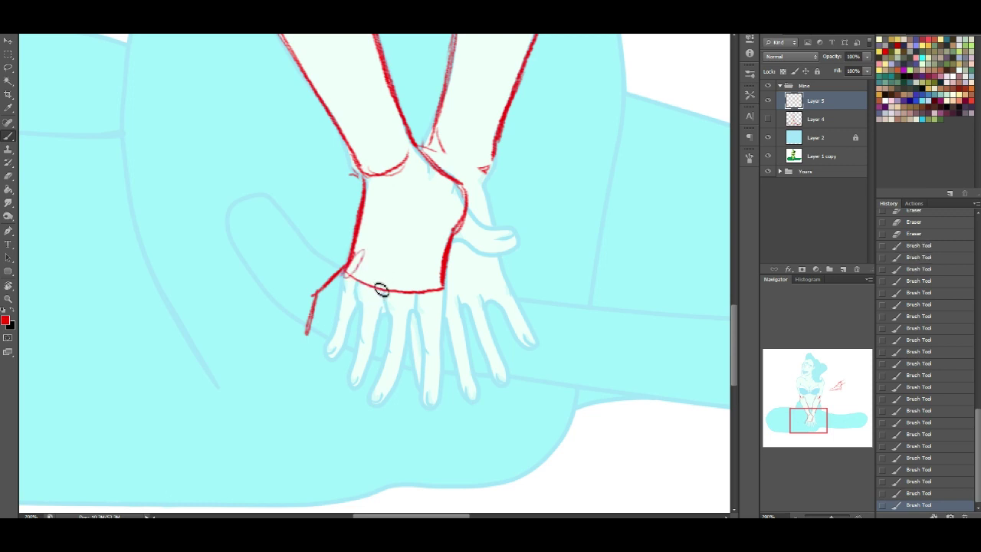
{"action": "mouse_move", "coordinate": [361, 296]}
{"action": "left_mouse_down"}
{"action": "mouse_move", "coordinate": [383, 277]}
{"action": "mouse_move", "coordinate": [371, 303]}
{"action": "mouse_move", "coordinate": [397, 267]}
{"action": "mouse_move", "coordinate": [409, 289]}
{"action": "mouse_move", "coordinate": [398, 280]}
{"action": "mouse_move", "coordinate": [405, 265]}
{"action": "mouse_move", "coordinate": [409, 293]}
{"action": "mouse_move", "coordinate": [396, 296]}
{"action": "mouse_move", "coordinate": [441, 280]}
{"action": "mouse_move", "coordinate": [435, 304]}
{"action": "mouse_move", "coordinate": [435, 268]}
{"action": "left_mouse_up"}
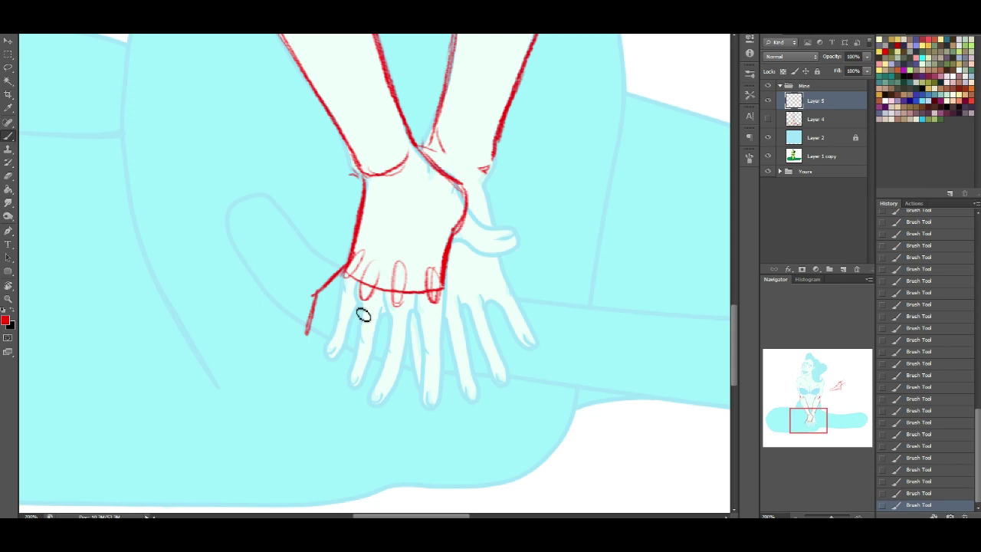
{"action": "left_click_drag", "start_coordinate": [361, 296], "coordinate": [353, 402]}
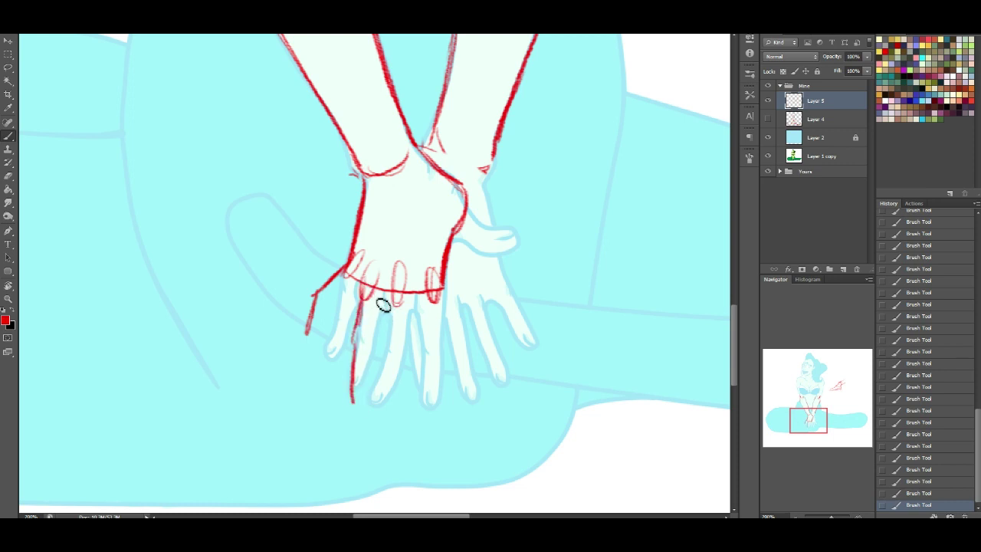
{"action": "left_click_drag", "start_coordinate": [384, 302], "coordinate": [381, 328]}
Set Layer 5's blend mode to Multiply and draw the front hand's middle finger and the inner side of its index finger.
{"action": "left_click", "coordinate": [789, 61]}
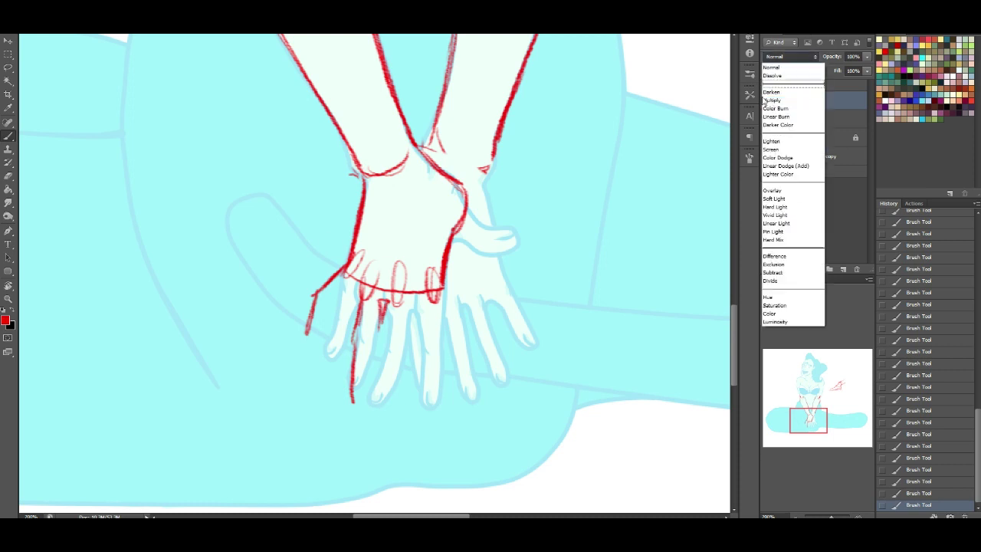
{"action": "left_click", "coordinate": [768, 104]}
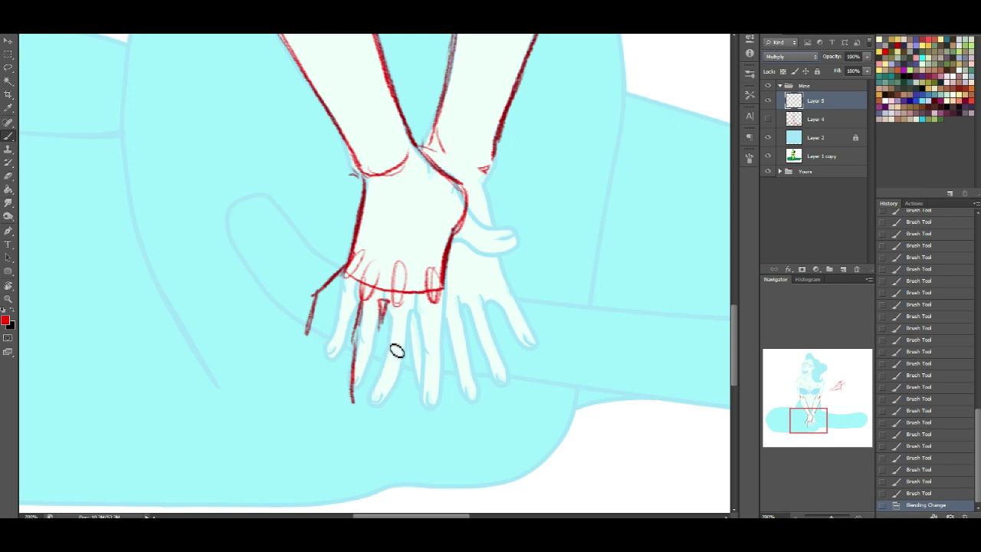
{"action": "mouse_move", "coordinate": [380, 337]}
{"action": "left_mouse_down"}
{"action": "mouse_move", "coordinate": [371, 412]}
{"action": "mouse_move", "coordinate": [395, 399]}
{"action": "mouse_move", "coordinate": [386, 419]}
{"action": "mouse_move", "coordinate": [411, 325]}
{"action": "left_mouse_up"}
{"action": "mouse_move", "coordinate": [409, 340]}
{"action": "left_mouse_down"}
{"action": "mouse_move", "coordinate": [418, 314]}
{"action": "mouse_move", "coordinate": [414, 372]}
{"action": "left_mouse_up"}
{"action": "left_click_drag", "start_coordinate": [415, 320], "coordinate": [420, 396]}
{"action": "left_click_drag", "start_coordinate": [419, 342], "coordinate": [422, 405]}
{"action": "left_click_drag", "start_coordinate": [420, 359], "coordinate": [428, 414]}
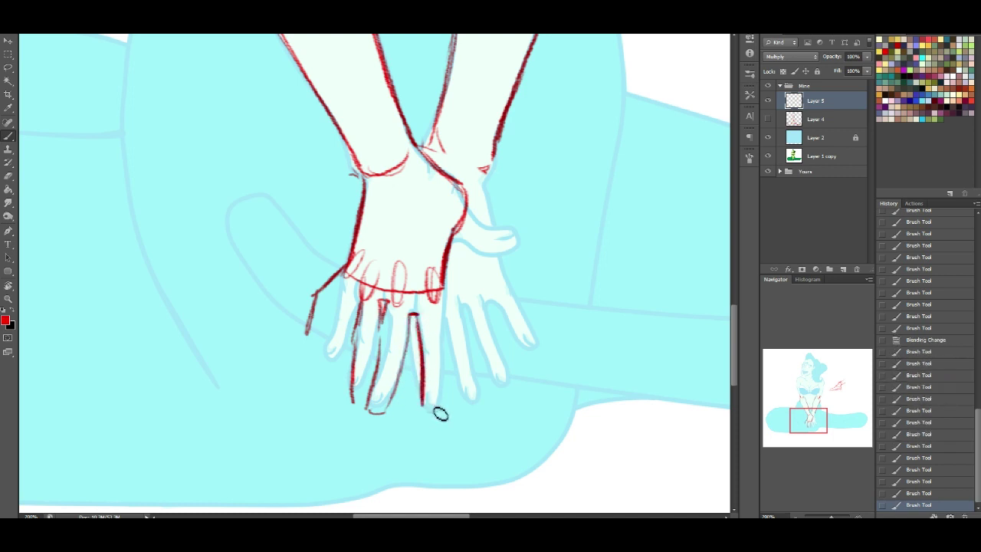
Draw the outer side and tip of the front hand's index finger and thicken the gap between ring and middle fingers.
{"action": "left_click_drag", "start_coordinate": [447, 293], "coordinate": [442, 382]}
{"action": "left_click_drag", "start_coordinate": [443, 306], "coordinate": [441, 397]}
{"action": "left_click_drag", "start_coordinate": [442, 356], "coordinate": [440, 384]}
{"action": "left_click_drag", "start_coordinate": [441, 379], "coordinate": [437, 413]}
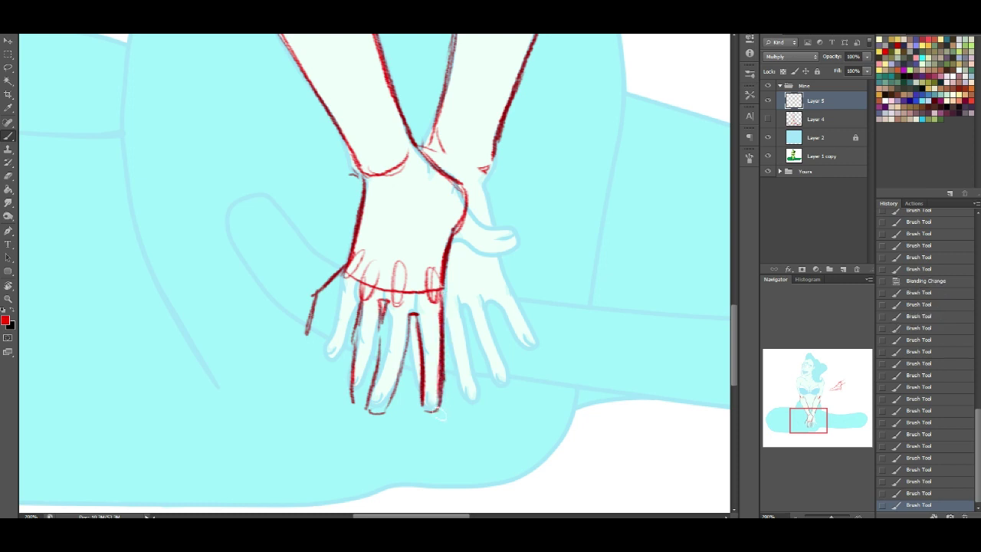
{"action": "mouse_move", "coordinate": [381, 317]}
{"action": "left_mouse_down"}
{"action": "mouse_move", "coordinate": [377, 365]}
{"action": "mouse_move", "coordinate": [381, 311]}
{"action": "mouse_move", "coordinate": [380, 362]}
{"action": "mouse_move", "coordinate": [383, 312]}
{"action": "mouse_move", "coordinate": [381, 342]}
{"action": "left_mouse_up"}
{"action": "left_click_drag", "start_coordinate": [382, 310], "coordinate": [381, 322]}
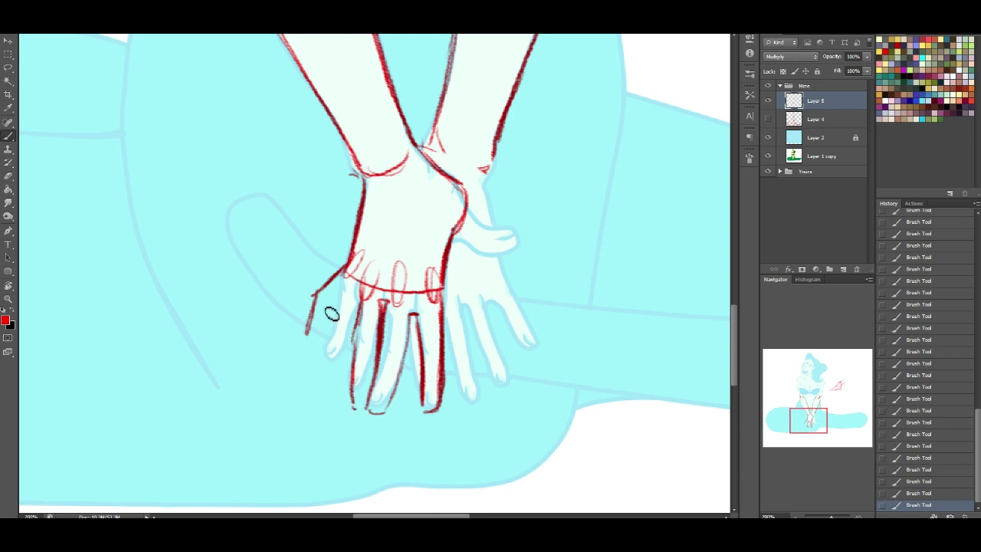
Close the front hand's little finger shape and reinforce the tip of its middle finger in red.
{"action": "left_click_drag", "start_coordinate": [315, 297], "coordinate": [333, 311]}
{"action": "mouse_move", "coordinate": [306, 342]}
{"action": "left_mouse_down"}
{"action": "mouse_move", "coordinate": [338, 315]}
{"action": "mouse_move", "coordinate": [321, 340]}
{"action": "mouse_move", "coordinate": [335, 312]}
{"action": "mouse_move", "coordinate": [305, 346]}
{"action": "left_mouse_up"}
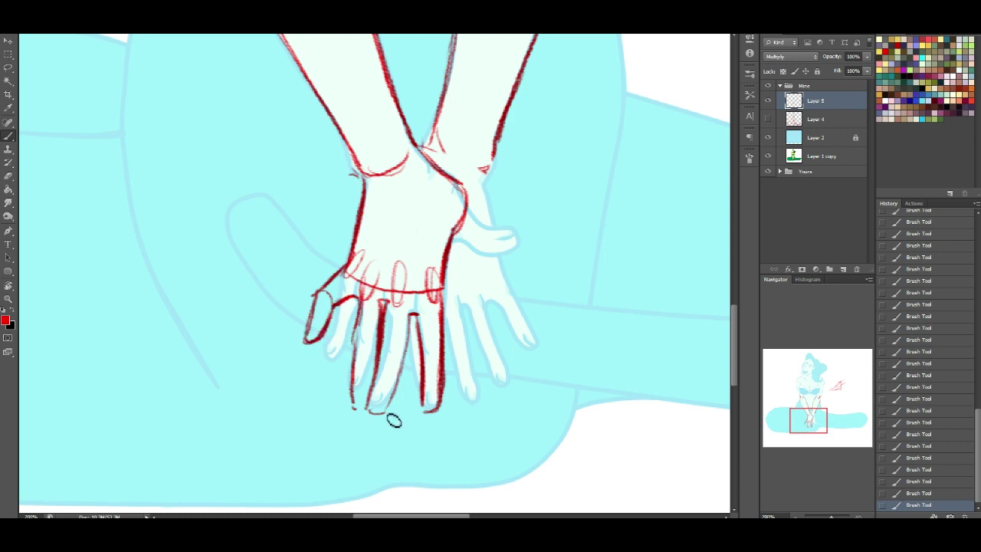
{"action": "left_click_drag", "start_coordinate": [368, 409], "coordinate": [389, 397]}
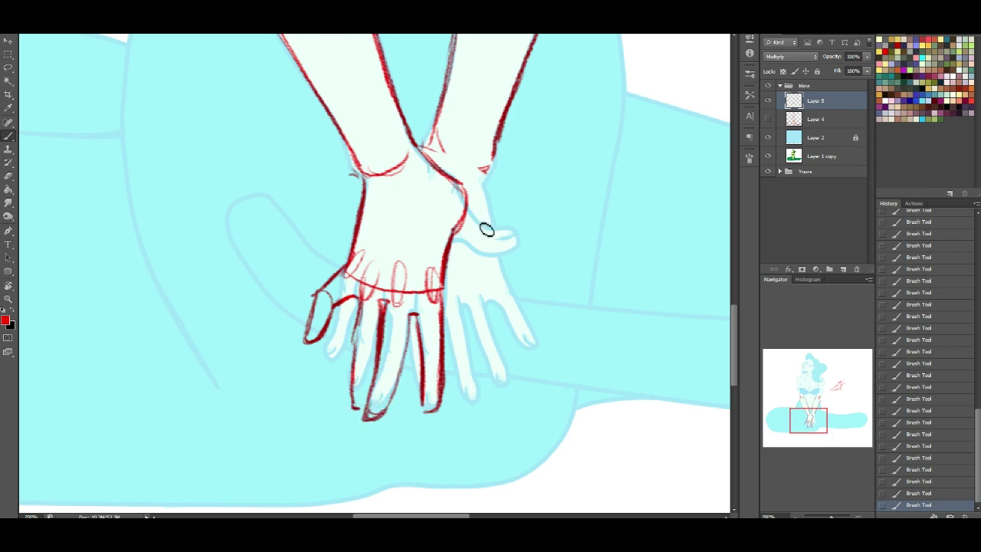
Draw the front hand's thumb in red, extending outward from the thumb base to a rounded tip.
{"action": "mouse_move", "coordinate": [466, 200]}
{"action": "left_mouse_down"}
{"action": "mouse_move", "coordinate": [491, 226]}
{"action": "mouse_move", "coordinate": [476, 244]}
{"action": "left_mouse_up"}
{"action": "mouse_move", "coordinate": [464, 190]}
{"action": "left_mouse_down"}
{"action": "mouse_move", "coordinate": [494, 231]}
{"action": "mouse_move", "coordinate": [490, 243]}
{"action": "mouse_move", "coordinate": [506, 224]}
{"action": "mouse_move", "coordinate": [522, 243]}
{"action": "mouse_move", "coordinate": [483, 251]}
{"action": "mouse_move", "coordinate": [529, 246]}
{"action": "left_mouse_up"}
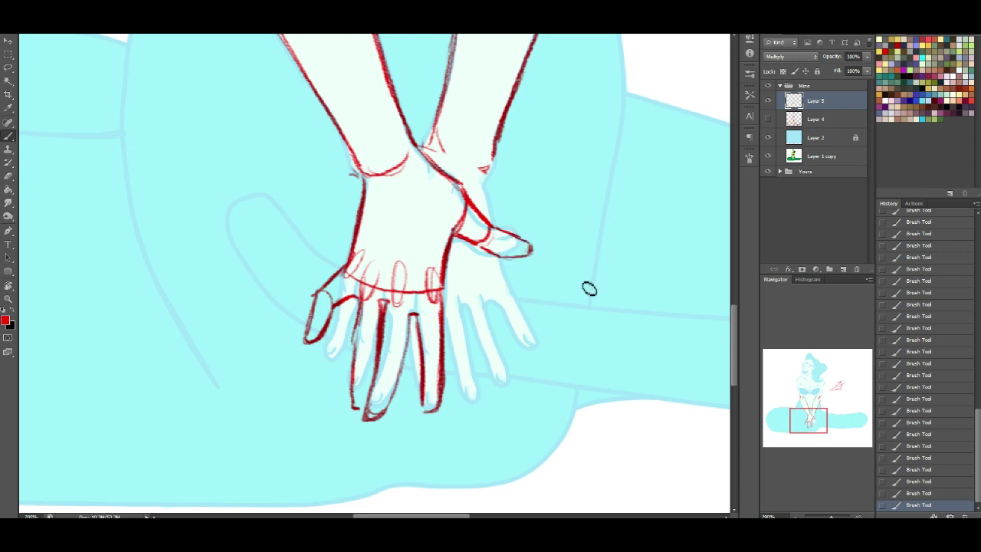
{"action": "left_click_drag", "start_coordinate": [512, 259], "coordinate": [528, 248]}
Draw the back hand's wrist crease, outer edge, and knuckle line with ovals in red.
{"action": "left_click", "coordinate": [813, 418]}
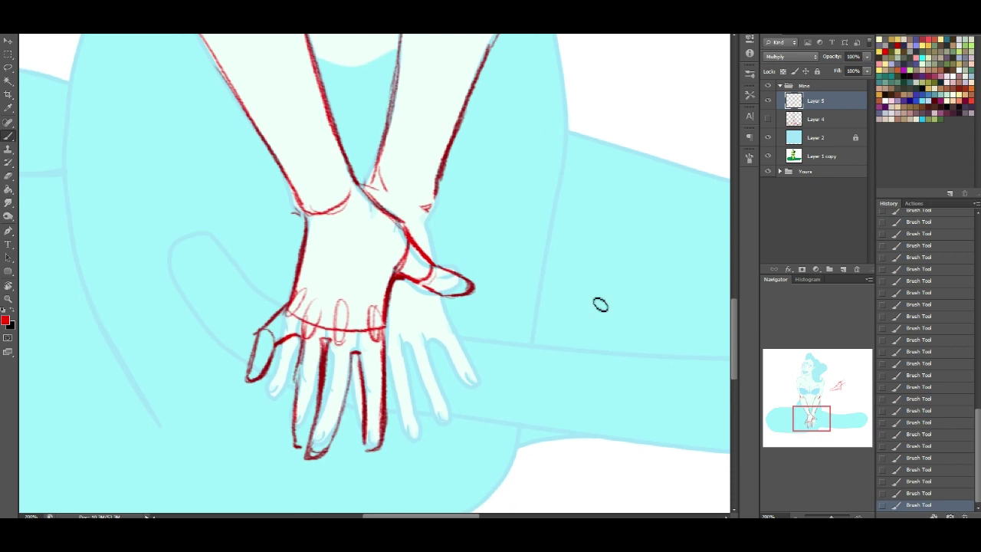
{"action": "left_click_drag", "start_coordinate": [377, 172], "coordinate": [365, 186]}
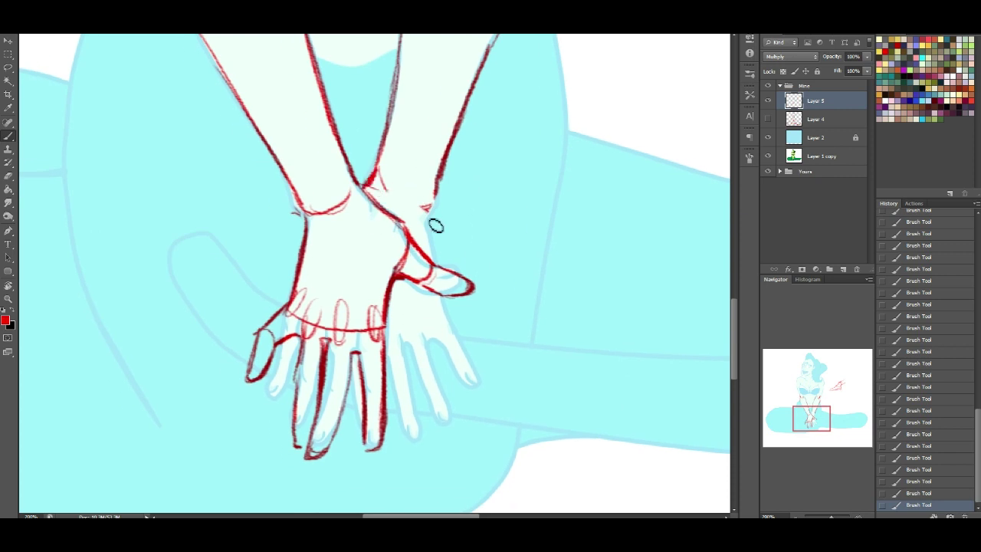
{"action": "left_click_drag", "start_coordinate": [438, 216], "coordinate": [444, 261]}
{"action": "left_click_drag", "start_coordinate": [445, 296], "coordinate": [453, 323]}
{"action": "mouse_move", "coordinate": [393, 325]}
{"action": "left_mouse_down"}
{"action": "mouse_move", "coordinate": [450, 322]}
{"action": "mouse_move", "coordinate": [446, 308]}
{"action": "mouse_move", "coordinate": [454, 337]}
{"action": "mouse_move", "coordinate": [439, 323]}
{"action": "mouse_move", "coordinate": [415, 317]}
{"action": "left_mouse_up"}
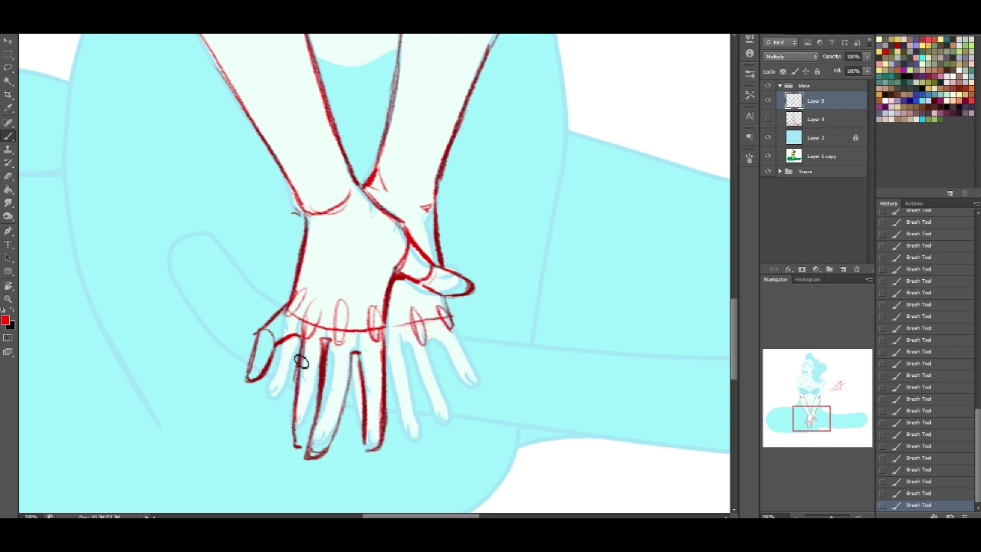
Select the whole front hand sketch with the Lasso tool and copy it to a new layer.
{"action": "left_click", "coordinate": [9, 68]}
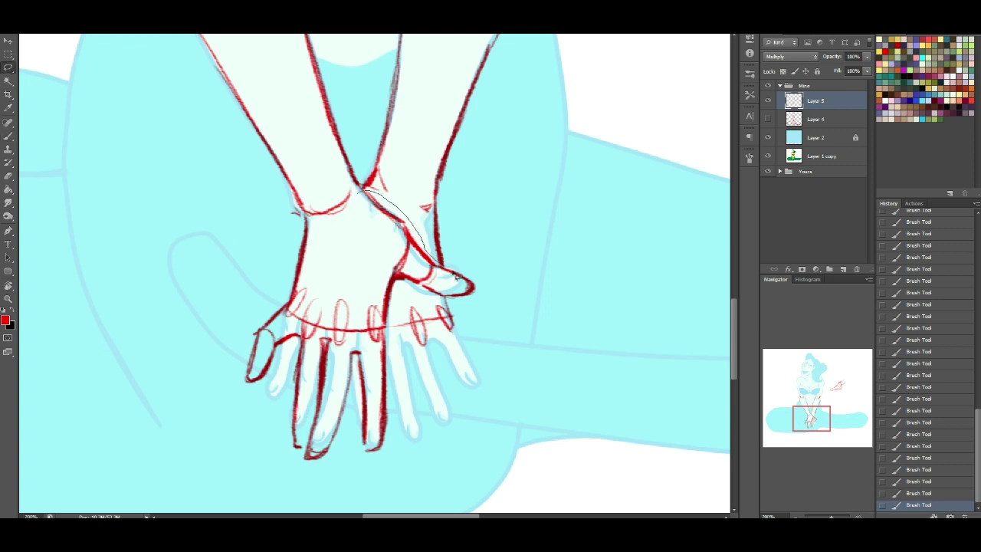
{"action": "mouse_move", "coordinate": [409, 451]}
{"action": "left_mouse_down"}
{"action": "mouse_move", "coordinate": [323, 480]}
{"action": "mouse_move", "coordinate": [187, 334]}
{"action": "mouse_move", "coordinate": [288, 219]}
{"action": "left_mouse_up"}
{"action": "left_click_drag", "start_coordinate": [360, 197], "coordinate": [361, 195]}
{"action": "right_click", "coordinate": [353, 242]}
{"action": "left_click", "coordinate": [379, 324]}
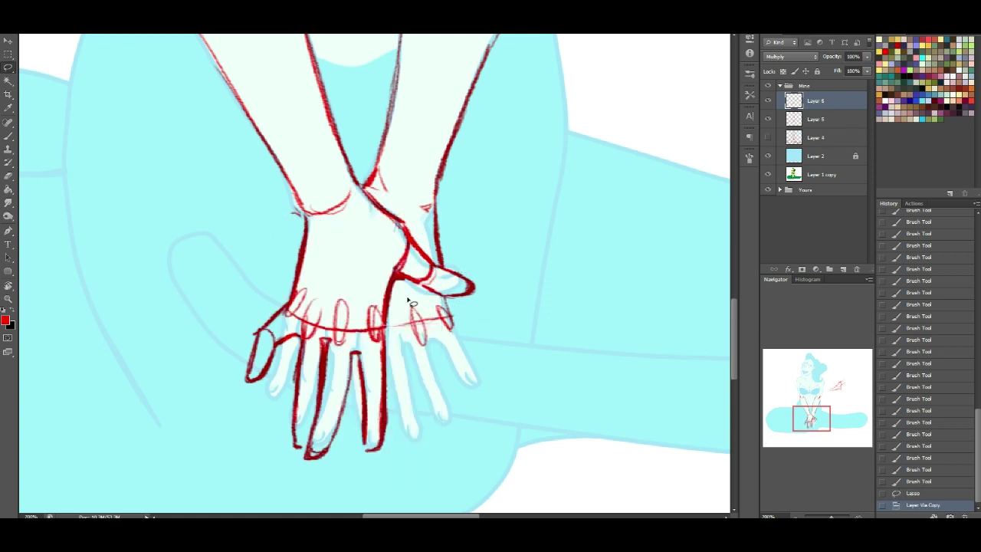
Flip the copied hand horizontally and fit it over the back hand with Free Transform.
{"action": "key", "text": "ctrl+t"}
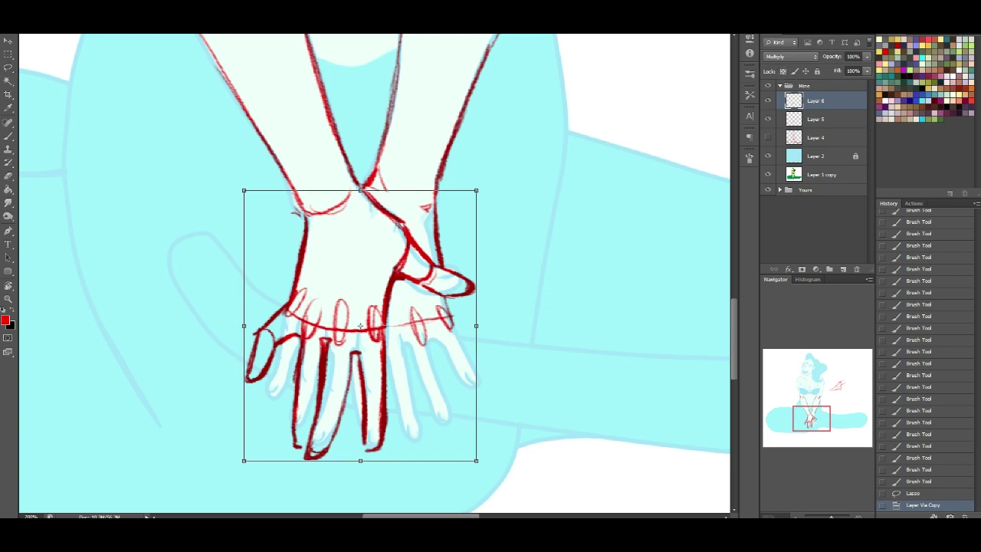
{"action": "key", "text": "ctrl+shift+h"}
{"action": "left_click_drag", "start_coordinate": [393, 239], "coordinate": [413, 232]}
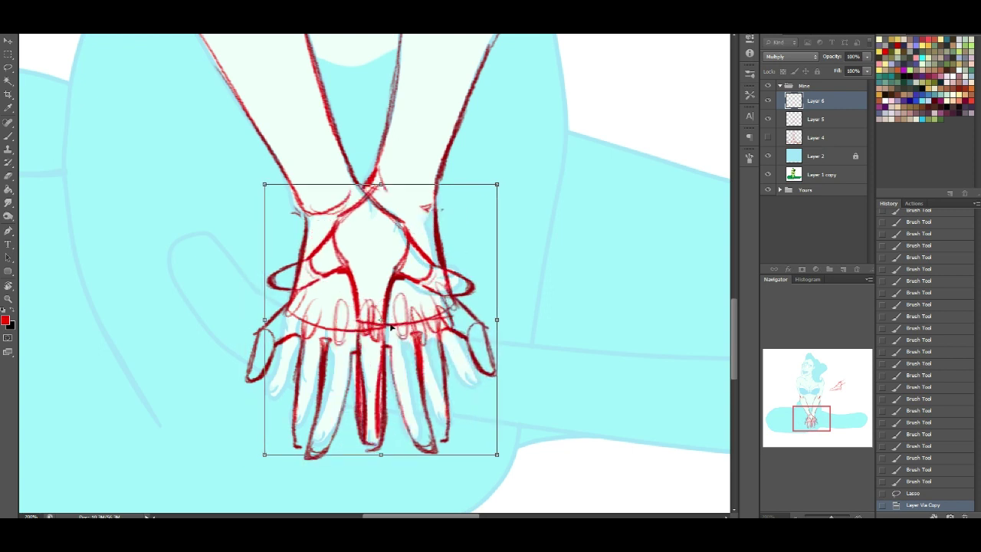
{"action": "mouse_move", "coordinate": [526, 221]}
{"action": "left_mouse_down"}
{"action": "mouse_move", "coordinate": [518, 233]}
{"action": "mouse_move", "coordinate": [527, 223]}
{"action": "left_mouse_up"}
{"action": "left_click_drag", "start_coordinate": [401, 262], "coordinate": [397, 258]}
{"action": "key", "text": "Return"}
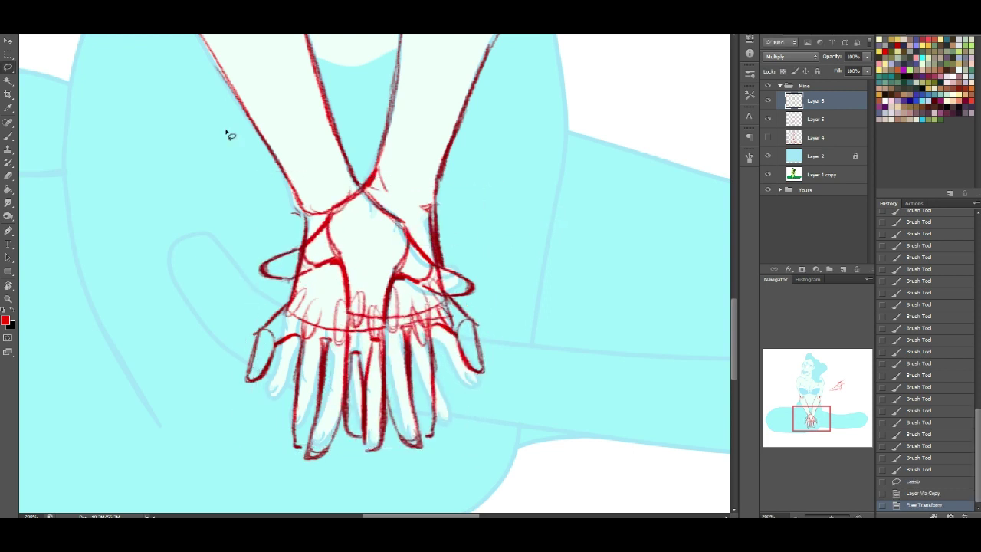
Nudge the mirrored hand on Layer 6 slightly to the right with the Move tool.
{"action": "left_click", "coordinate": [7, 42]}
{"action": "key", "text": "Right"}
{"action": "key", "text": "Right"}
{"action": "key", "text": "Right"}
{"action": "key", "text": "Right"}
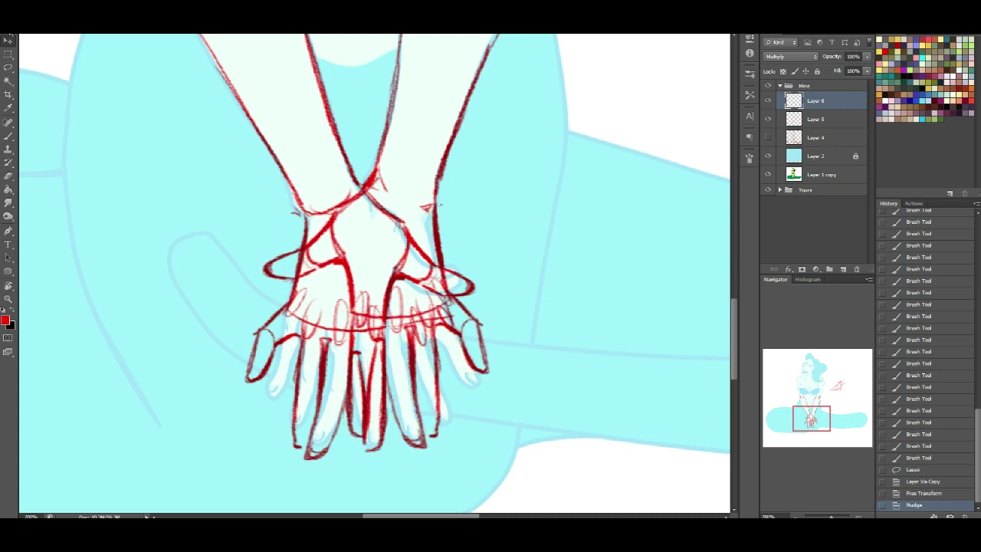
Erase the parts of the mirrored hand that overlap the front hand, its fingers and its thumb.
{"action": "left_click", "coordinate": [8, 178]}
{"action": "mouse_move", "coordinate": [316, 285]}
{"action": "left_mouse_down"}
{"action": "mouse_move", "coordinate": [303, 253]}
{"action": "mouse_move", "coordinate": [325, 191]}
{"action": "left_mouse_up"}
{"action": "mouse_move", "coordinate": [328, 295]}
{"action": "left_mouse_down"}
{"action": "mouse_move", "coordinate": [360, 342]}
{"action": "mouse_move", "coordinate": [355, 328]}
{"action": "mouse_move", "coordinate": [368, 360]}
{"action": "left_mouse_up"}
{"action": "left_click_drag", "start_coordinate": [370, 343], "coordinate": [361, 438]}
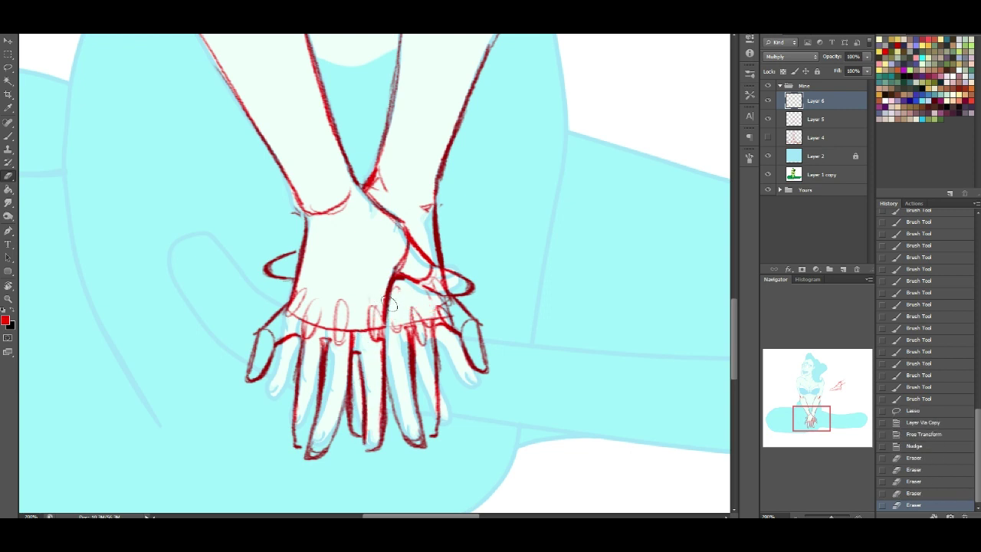
{"action": "left_click_drag", "start_coordinate": [383, 275], "coordinate": [433, 282]}
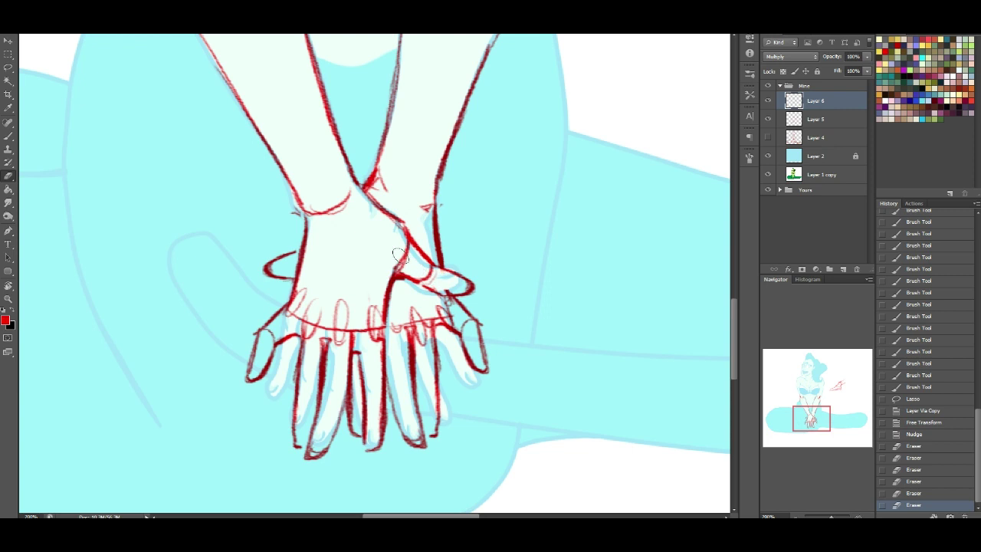
{"action": "mouse_move", "coordinate": [395, 252]}
{"action": "left_mouse_down"}
{"action": "mouse_move", "coordinate": [467, 254]}
{"action": "mouse_move", "coordinate": [451, 293]}
{"action": "left_mouse_up"}
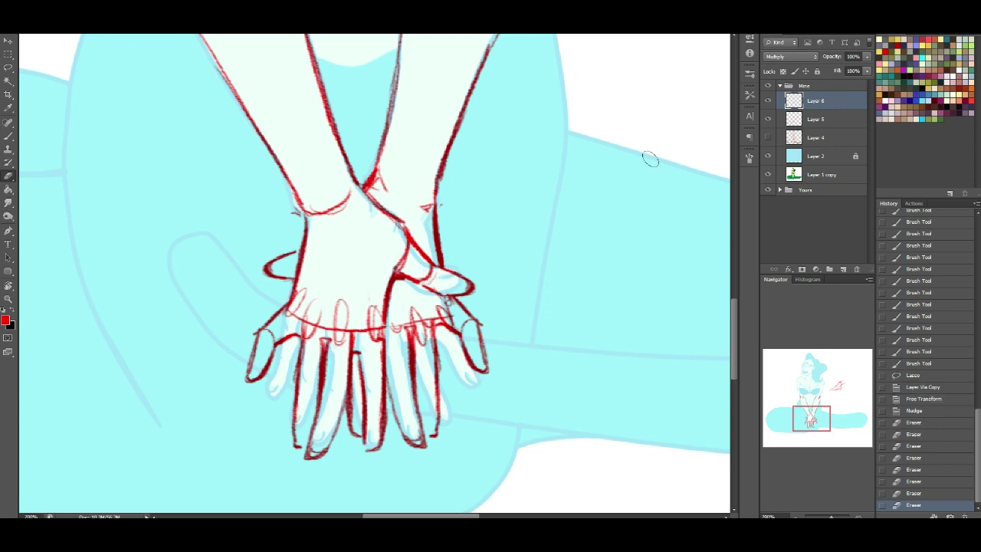
Erase the back hand's old knuckle marks on Layer 5 and the mirrored hand's leftover thumb on Layer 6.
{"action": "left_click", "coordinate": [806, 121]}
{"action": "left_click_drag", "start_coordinate": [387, 310], "coordinate": [417, 337]}
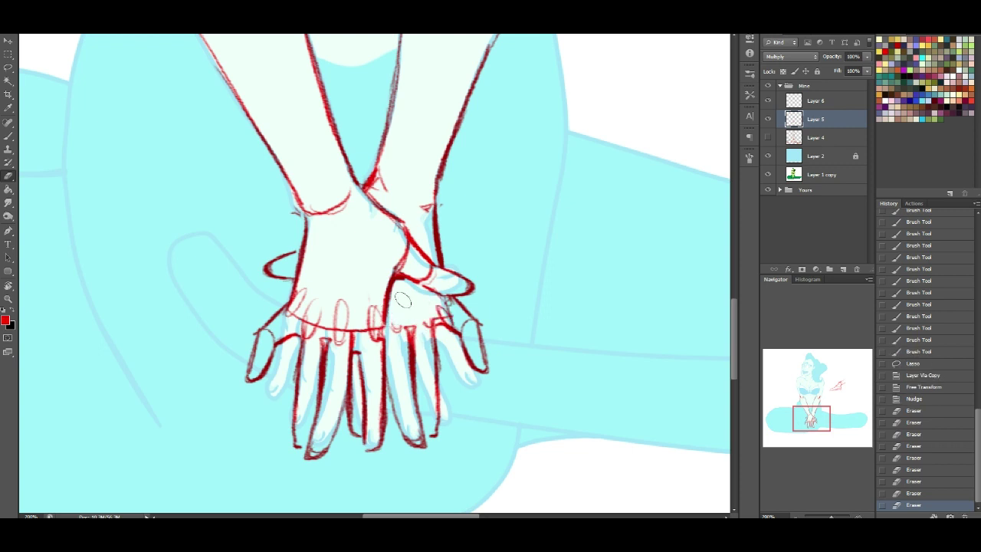
{"action": "left_click_drag", "start_coordinate": [430, 308], "coordinate": [444, 301]}
{"action": "left_click", "coordinate": [815, 101]}
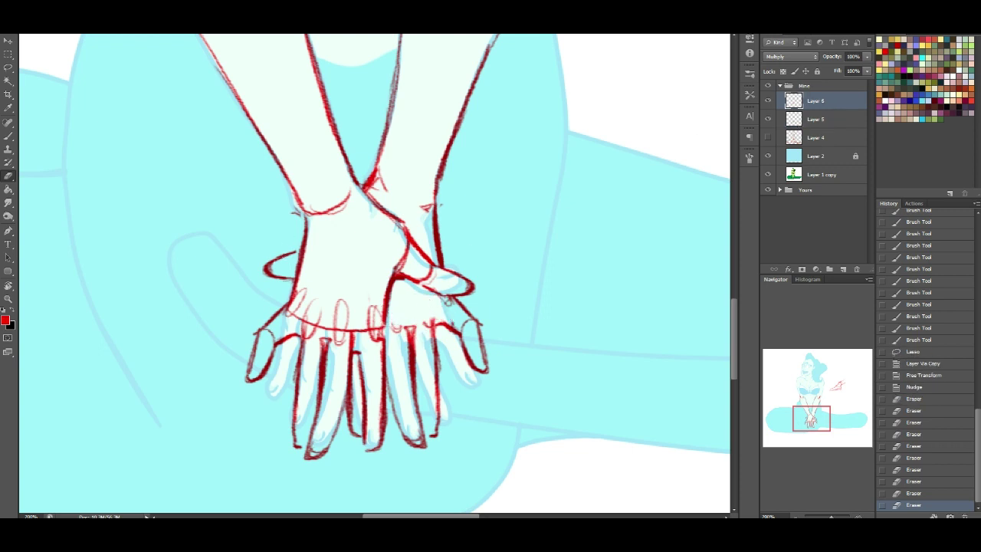
{"action": "left_click", "coordinate": [253, 270]}
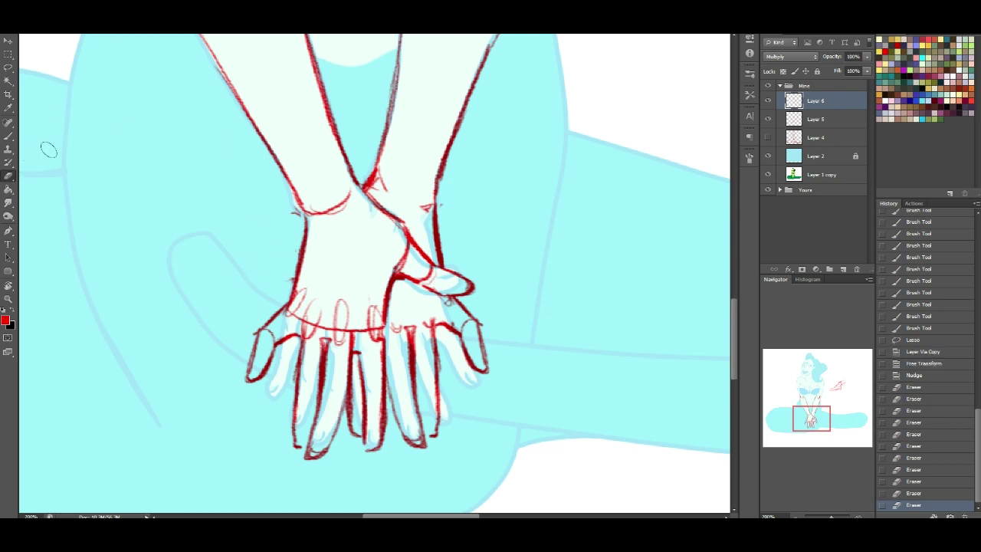
Sketch light strokes on the back of the front hand below the wrist and undo the last of them.
{"action": "left_click", "coordinate": [7, 136]}
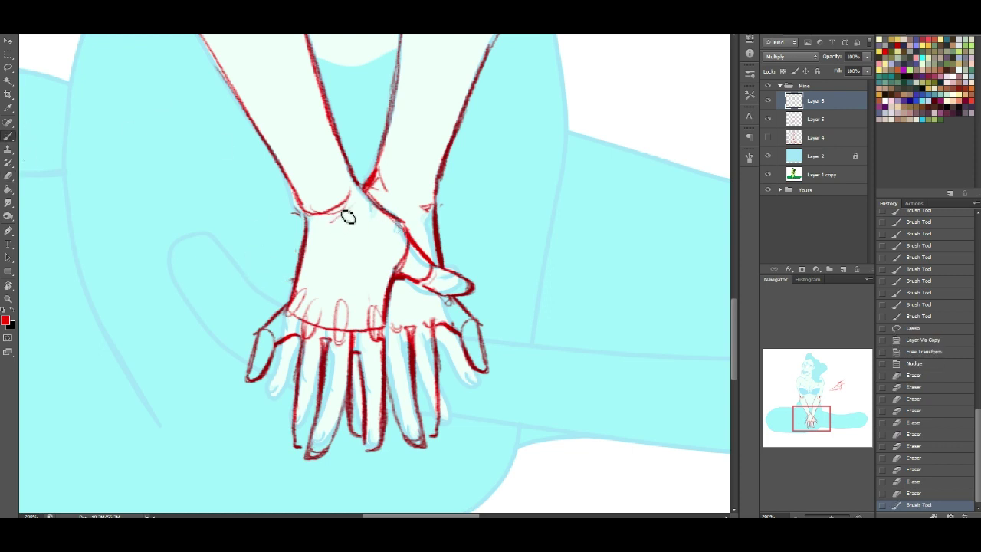
{"action": "mouse_move", "coordinate": [341, 218]}
{"action": "left_mouse_down"}
{"action": "mouse_move", "coordinate": [317, 290]}
{"action": "mouse_move", "coordinate": [343, 284]}
{"action": "mouse_move", "coordinate": [354, 305]}
{"action": "left_mouse_up"}
{"action": "key", "text": "ctrl+alt+z"}
{"action": "key", "text": "ctrl+alt+z"}
{"action": "key", "text": "ctrl+alt+z"}
Erase the mirrored little finger from the outer side of the back hand.
{"action": "left_click_drag", "start_coordinate": [823, 414], "coordinate": [824, 413]}
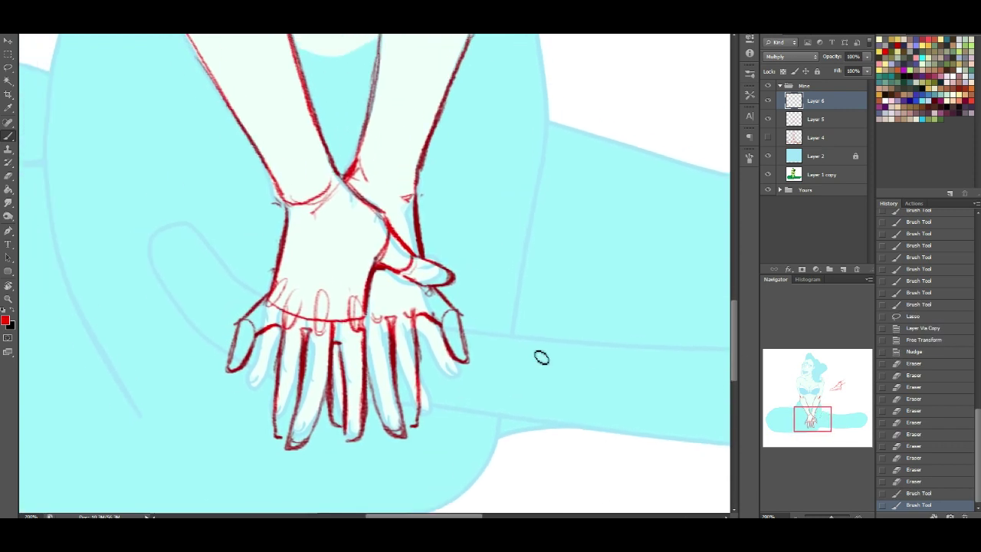
{"action": "left_click", "coordinate": [8, 176]}
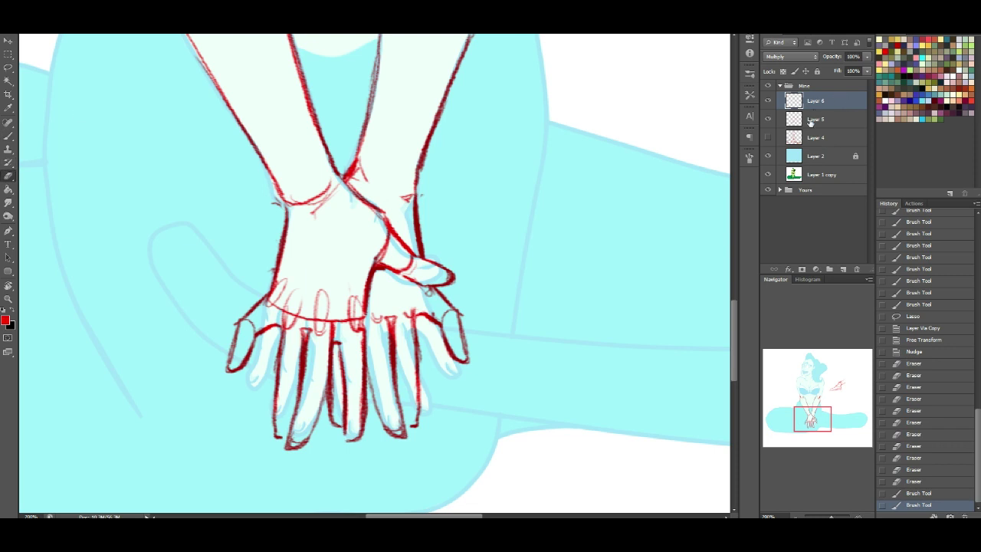
{"action": "left_click_drag", "start_coordinate": [457, 312], "coordinate": [459, 352]}
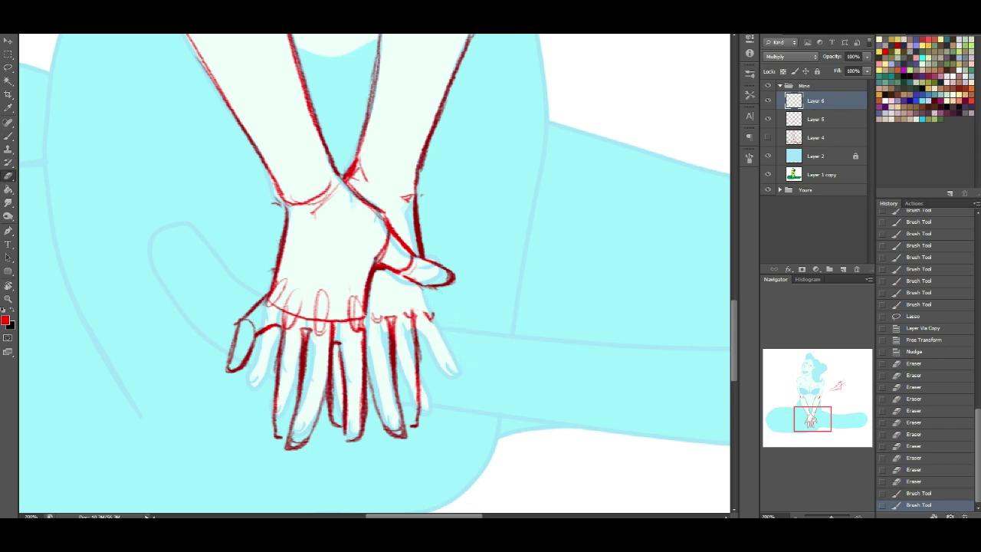
Redraw the back hand's outer edge in red from below the thumb down along the outermost remaining finger.
{"action": "left_click", "coordinate": [7, 135]}
{"action": "left_click_drag", "start_coordinate": [424, 288], "coordinate": [426, 379]}
{"action": "mouse_move", "coordinate": [428, 373]}
{"action": "left_mouse_down"}
{"action": "mouse_move", "coordinate": [434, 407]}
{"action": "mouse_move", "coordinate": [424, 419]}
{"action": "left_mouse_up"}
{"action": "key", "text": "ctrl+z"}
{"action": "left_click_drag", "start_coordinate": [430, 330], "coordinate": [421, 396]}
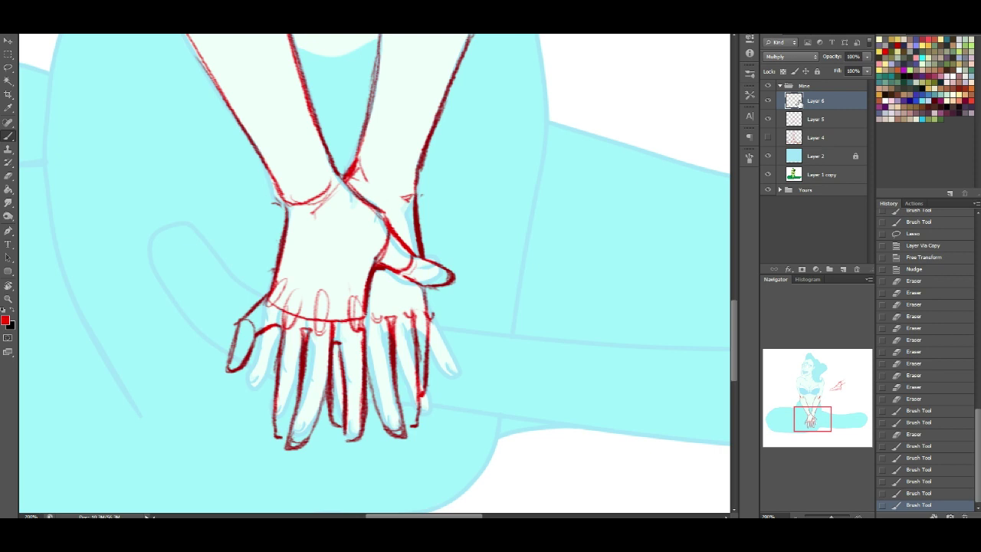
Merge Layer 5 and Layer 6, and darken the lines by duplicating the merged layer and merging the copy down.
{"action": "left_click", "coordinate": [816, 118], "text": "ctrl"}
{"action": "key", "text": "ctrl+e"}
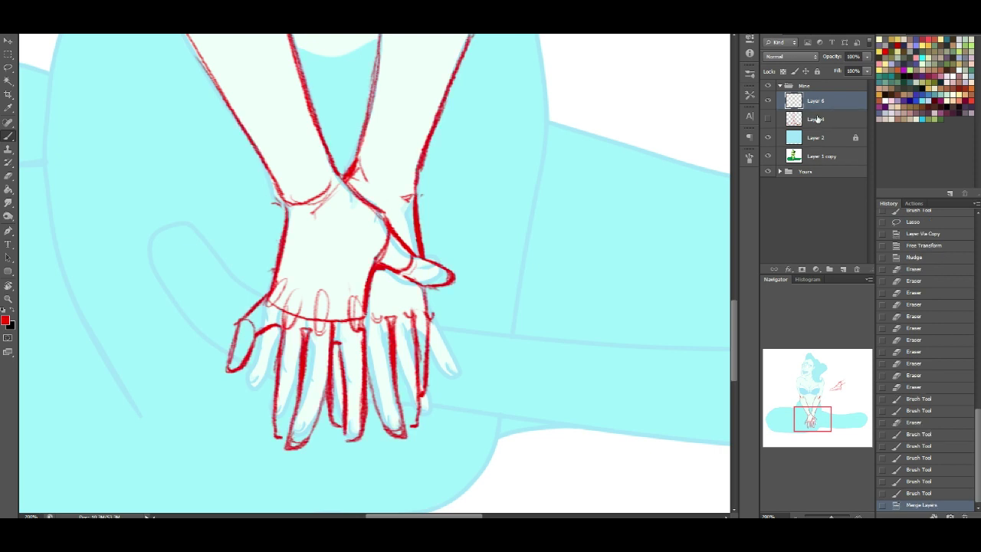
{"action": "left_click_drag", "start_coordinate": [818, 101], "coordinate": [842, 269]}
{"action": "key", "text": "ctrl+e"}
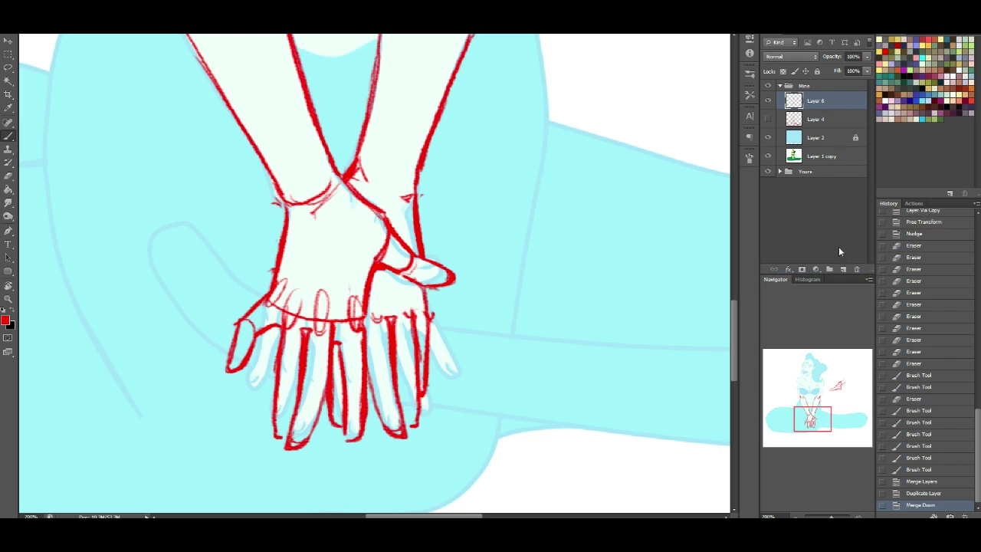
Compare the red hand sketch with the original coloured drawing by hiding the Mine group and showing it again.
{"action": "left_click_drag", "start_coordinate": [816, 420], "coordinate": [821, 428]}
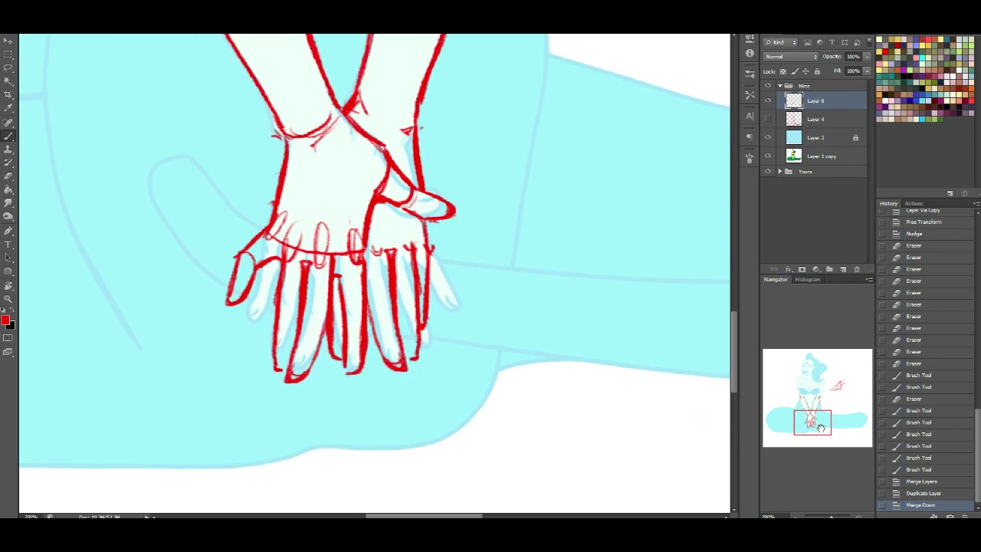
{"action": "left_click", "coordinate": [770, 85]}
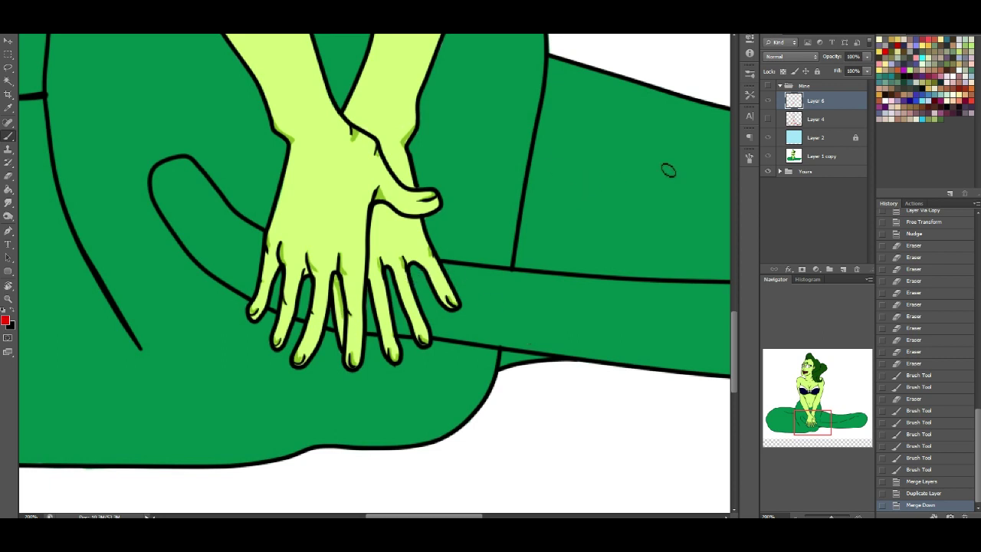
{"action": "left_click", "coordinate": [768, 86]}
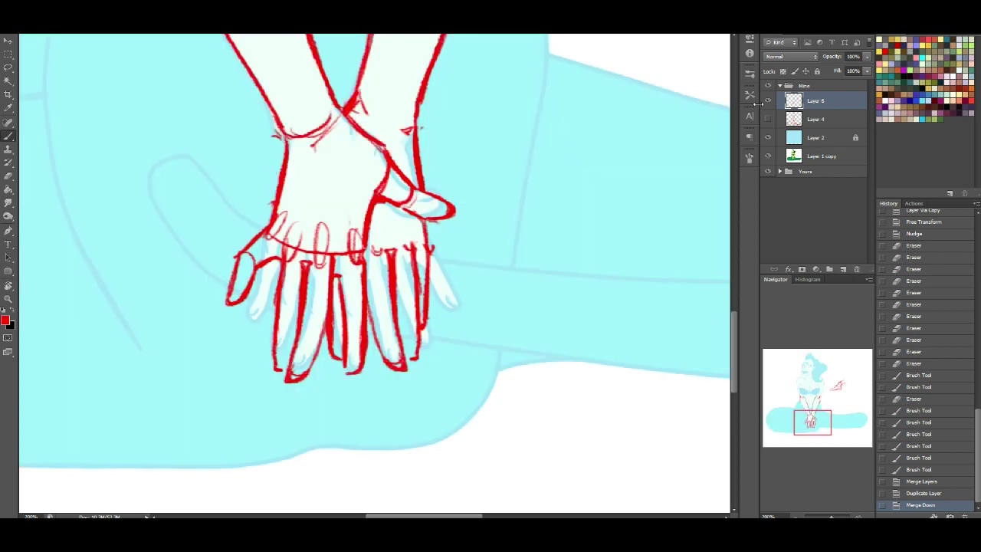
Sketch two bent fingers in red, one above the other, on the empty area beside the hands.
{"action": "left_click_drag", "start_coordinate": [574, 197], "coordinate": [634, 176]}
{"action": "mouse_move", "coordinate": [573, 199]}
{"action": "left_mouse_down"}
{"action": "mouse_move", "coordinate": [639, 207]}
{"action": "mouse_move", "coordinate": [655, 247]}
{"action": "left_mouse_up"}
{"action": "left_click_drag", "start_coordinate": [635, 175], "coordinate": [692, 223]}
{"action": "mouse_move", "coordinate": [603, 250]}
{"action": "left_mouse_down"}
{"action": "mouse_move", "coordinate": [574, 274]}
{"action": "mouse_move", "coordinate": [588, 298]}
{"action": "mouse_move", "coordinate": [598, 279]}
{"action": "mouse_move", "coordinate": [650, 292]}
{"action": "left_mouse_up"}
{"action": "left_click_drag", "start_coordinate": [571, 263], "coordinate": [658, 258]}
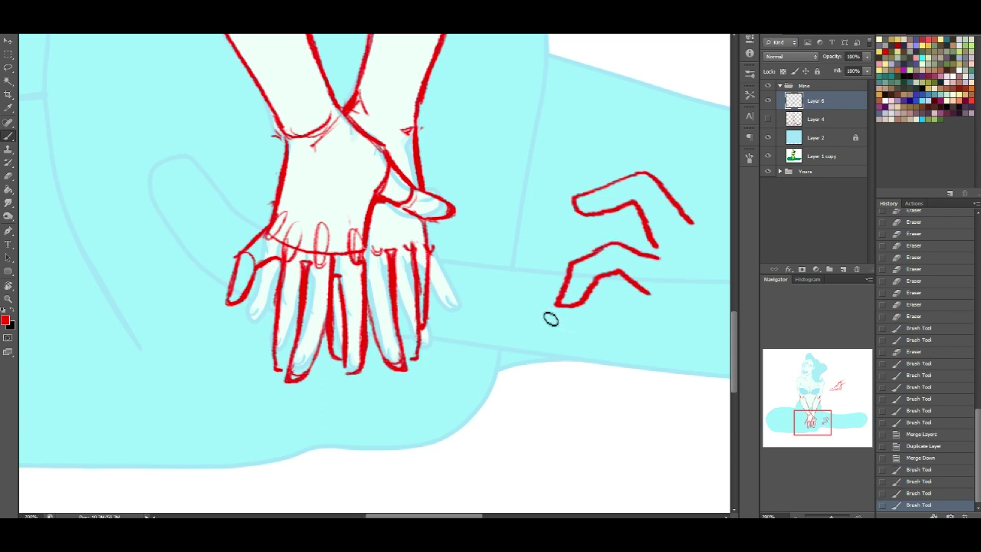
Lasso the bent-finger sketches beside the hands, delete them and clear the selection.
{"action": "left_click", "coordinate": [8, 67]}
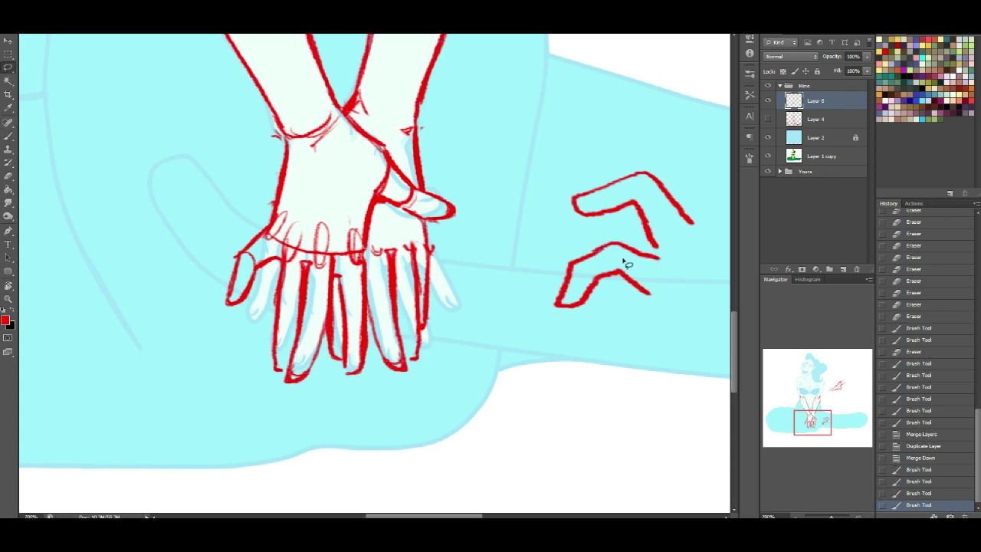
{"action": "left_click_drag", "start_coordinate": [506, 222], "coordinate": [670, 328]}
{"action": "key", "text": "Delete"}
{"action": "key", "text": "ctrl+d"}
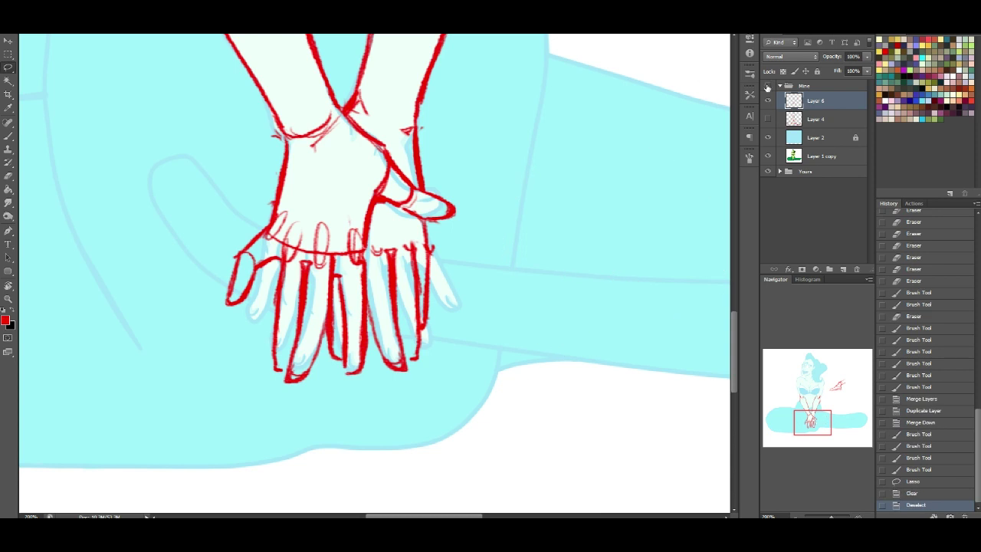
Check the original hands once more, and erase the knuckle arc, guide ovals and knuckle marks from both hands.
{"action": "left_click", "coordinate": [767, 86]}
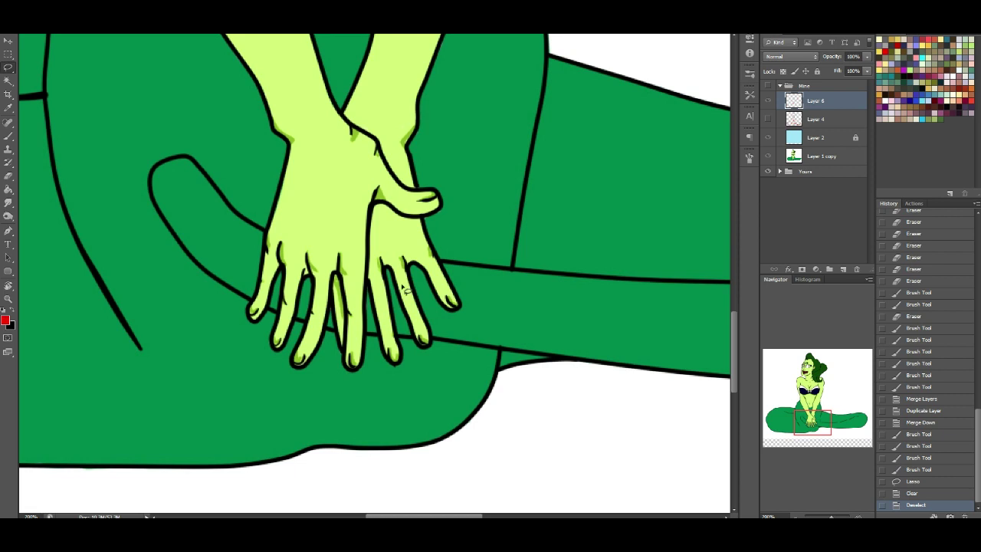
{"action": "left_click", "coordinate": [768, 85]}
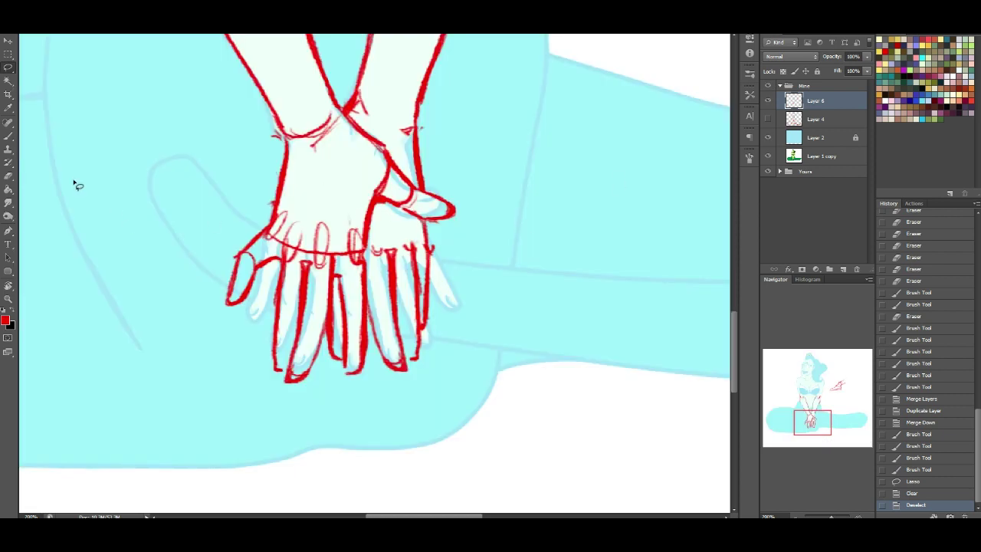
{"action": "left_click", "coordinate": [8, 177]}
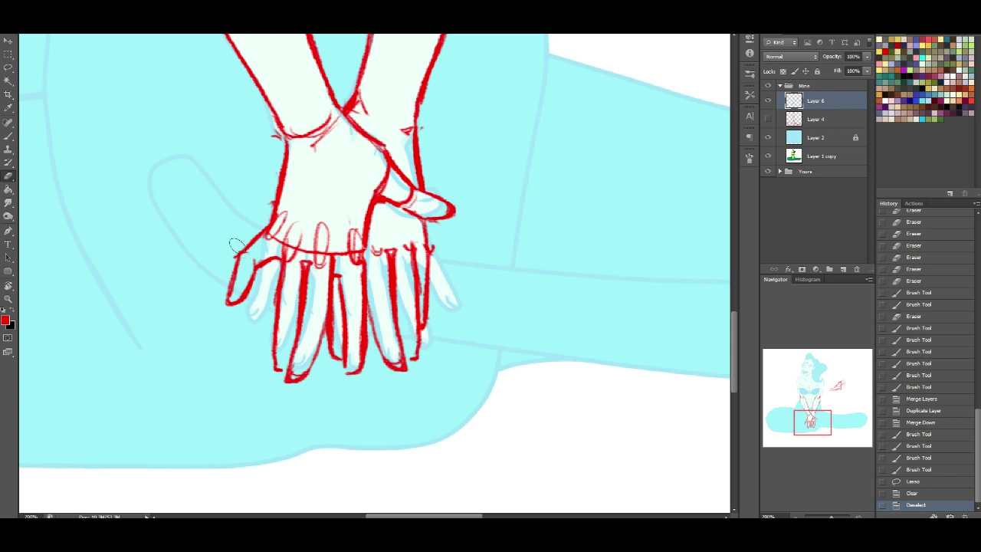
{"action": "mouse_move", "coordinate": [228, 250]}
{"action": "left_mouse_down"}
{"action": "mouse_move", "coordinate": [269, 209]}
{"action": "mouse_move", "coordinate": [256, 232]}
{"action": "mouse_move", "coordinate": [287, 218]}
{"action": "mouse_move", "coordinate": [286, 237]}
{"action": "mouse_move", "coordinate": [327, 235]}
{"action": "mouse_move", "coordinate": [304, 248]}
{"action": "mouse_move", "coordinate": [305, 229]}
{"action": "mouse_move", "coordinate": [302, 258]}
{"action": "mouse_move", "coordinate": [315, 219]}
{"action": "mouse_move", "coordinate": [297, 216]}
{"action": "mouse_move", "coordinate": [277, 231]}
{"action": "mouse_move", "coordinate": [284, 243]}
{"action": "mouse_move", "coordinate": [304, 239]}
{"action": "mouse_move", "coordinate": [303, 254]}
{"action": "mouse_move", "coordinate": [302, 225]}
{"action": "mouse_move", "coordinate": [282, 204]}
{"action": "mouse_move", "coordinate": [273, 213]}
{"action": "mouse_move", "coordinate": [338, 234]}
{"action": "mouse_move", "coordinate": [327, 247]}
{"action": "mouse_move", "coordinate": [337, 252]}
{"action": "mouse_move", "coordinate": [338, 214]}
{"action": "mouse_move", "coordinate": [309, 261]}
{"action": "left_mouse_up"}
{"action": "key", "text": "ctrl+z"}
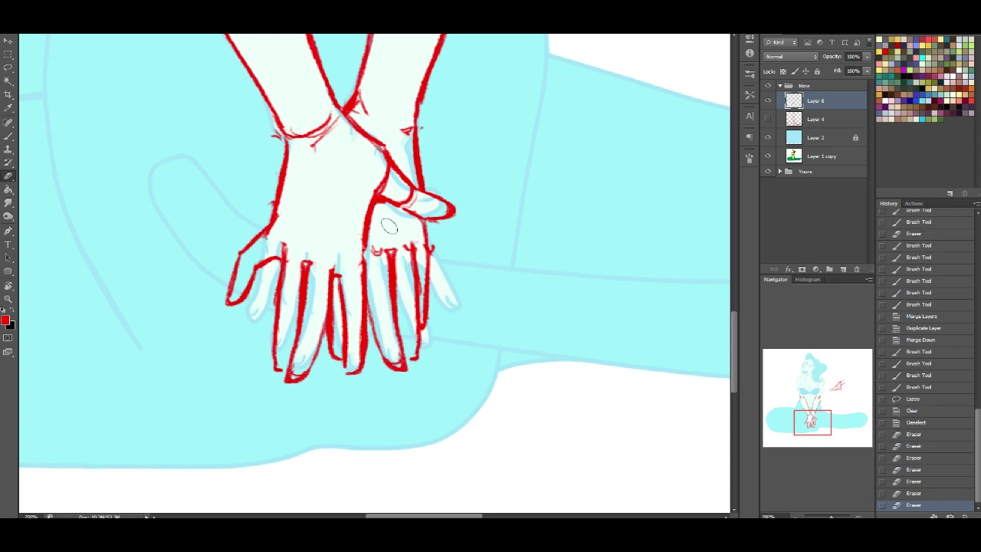
{"action": "mouse_move", "coordinate": [381, 236]}
{"action": "left_mouse_down"}
{"action": "mouse_move", "coordinate": [391, 232]}
{"action": "mouse_move", "coordinate": [389, 247]}
{"action": "left_mouse_up"}
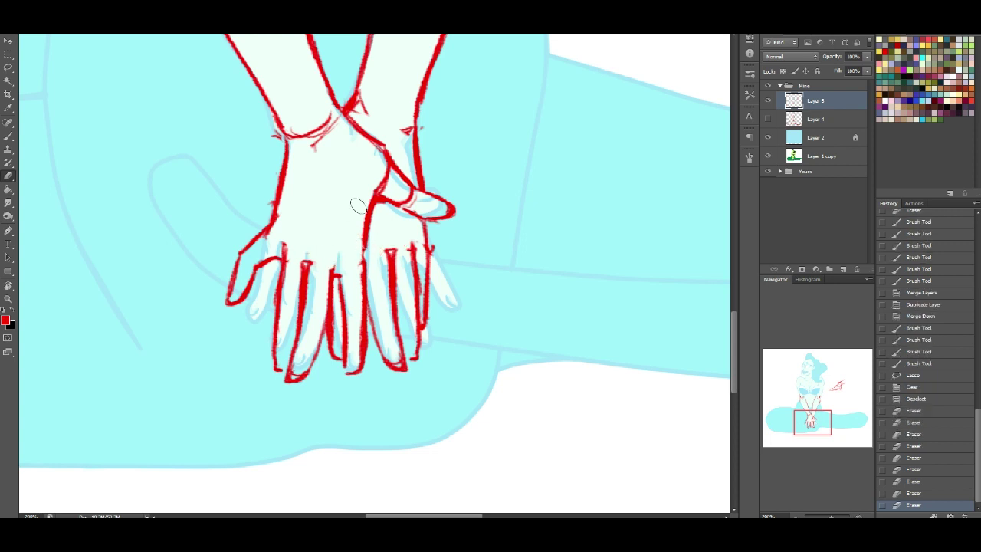
{"action": "left_click", "coordinate": [331, 220]}
Draw pointed red fingernails on the fingertips of both hands.
{"action": "left_click", "coordinate": [7, 137]}
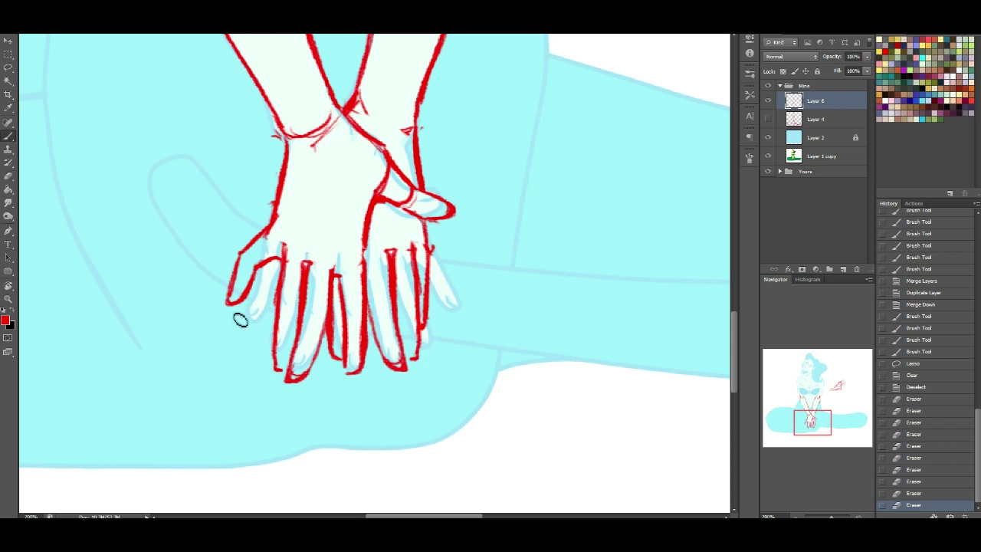
{"action": "left_click_drag", "start_coordinate": [228, 303], "coordinate": [220, 315]}
{"action": "left_click_drag", "start_coordinate": [279, 360], "coordinate": [286, 387]}
{"action": "mouse_move", "coordinate": [352, 361]}
{"action": "left_mouse_down"}
{"action": "mouse_move", "coordinate": [355, 334]}
{"action": "mouse_move", "coordinate": [359, 386]}
{"action": "mouse_move", "coordinate": [357, 356]}
{"action": "mouse_move", "coordinate": [389, 368]}
{"action": "mouse_move", "coordinate": [393, 357]}
{"action": "mouse_move", "coordinate": [404, 371]}
{"action": "mouse_move", "coordinate": [412, 367]}
{"action": "mouse_move", "coordinate": [393, 351]}
{"action": "mouse_move", "coordinate": [415, 363]}
{"action": "mouse_move", "coordinate": [415, 341]}
{"action": "mouse_move", "coordinate": [415, 368]}
{"action": "left_mouse_up"}
{"action": "key", "text": "ctrl+z"}
{"action": "left_click_drag", "start_coordinate": [426, 316], "coordinate": [422, 329]}
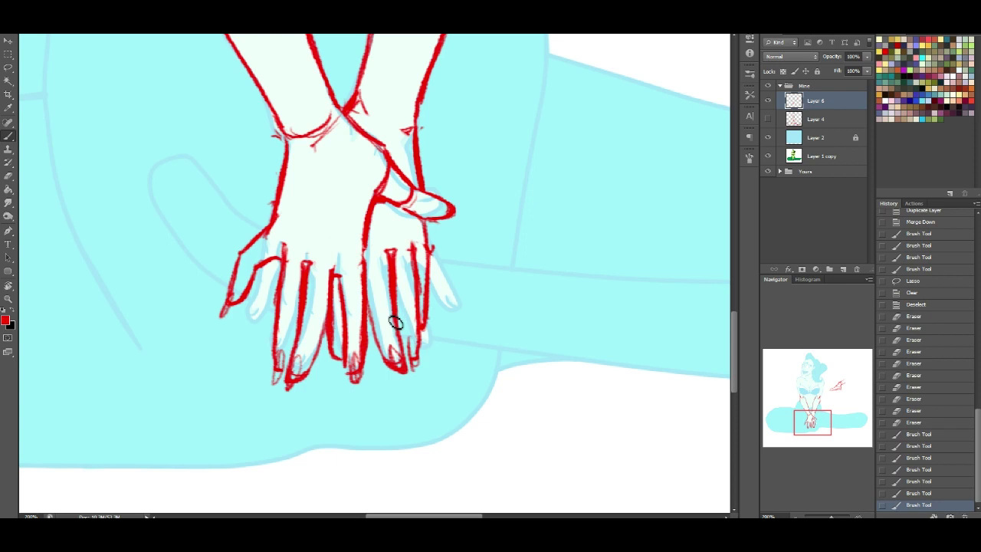
Erase the wrist guide curve and the stray line ends around the thumb, wrists and outer hand edge.
{"action": "left_click", "coordinate": [9, 175]}
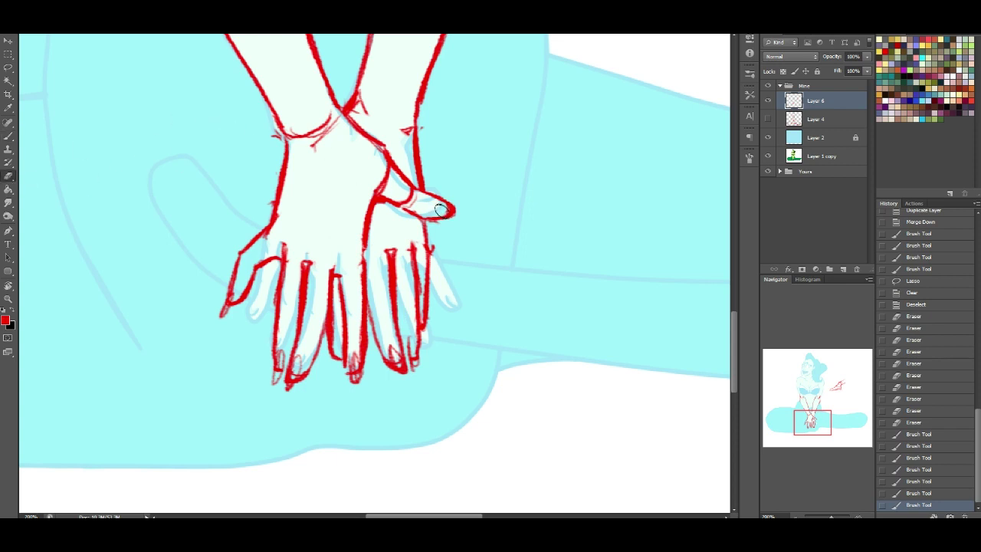
{"action": "left_click_drag", "start_coordinate": [441, 207], "coordinate": [460, 191]}
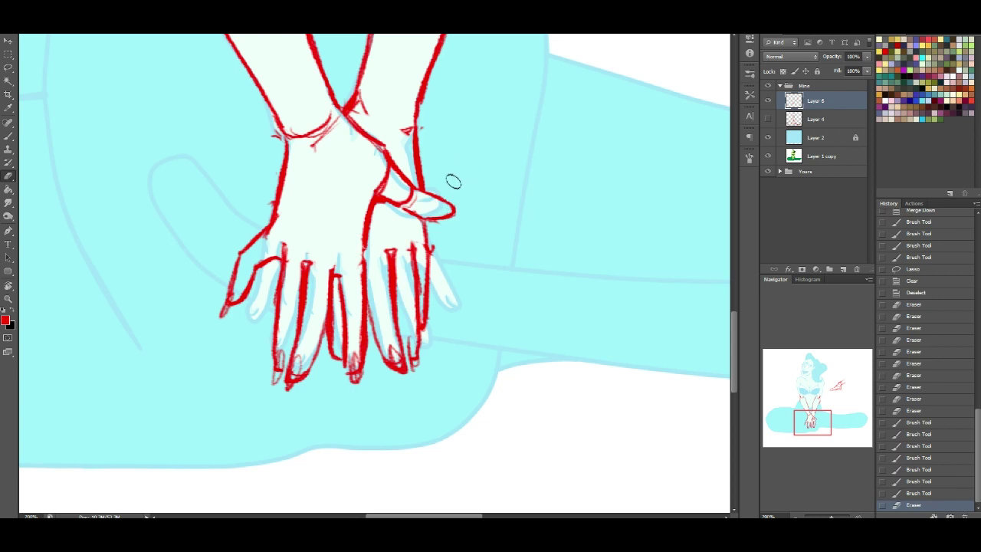
{"action": "mouse_move", "coordinate": [272, 134]}
{"action": "left_mouse_down"}
{"action": "mouse_move", "coordinate": [304, 128]}
{"action": "mouse_move", "coordinate": [308, 147]}
{"action": "mouse_move", "coordinate": [326, 118]}
{"action": "mouse_move", "coordinate": [352, 116]}
{"action": "mouse_move", "coordinate": [371, 97]}
{"action": "mouse_move", "coordinate": [359, 115]}
{"action": "mouse_move", "coordinate": [396, 125]}
{"action": "left_mouse_up"}
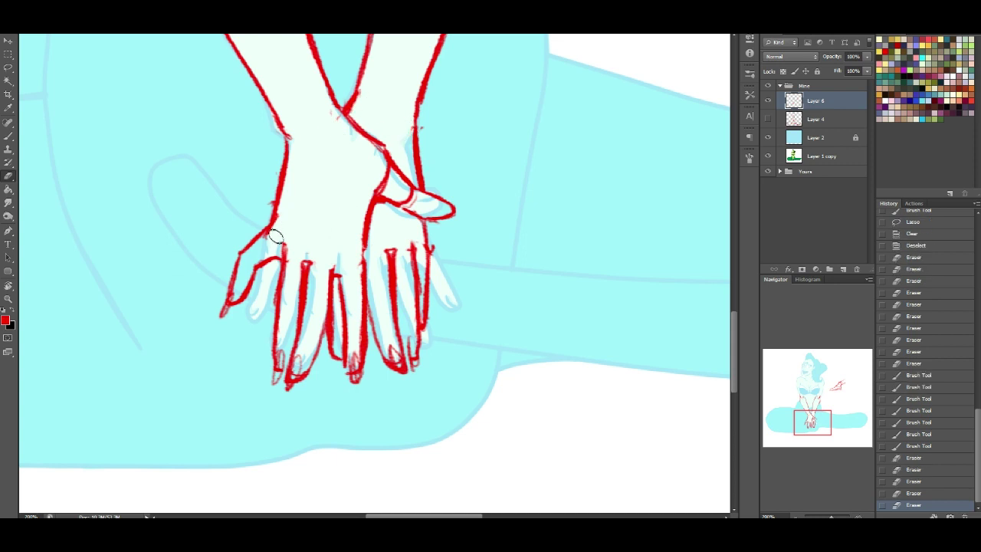
{"action": "left_click_drag", "start_coordinate": [273, 226], "coordinate": [262, 239]}
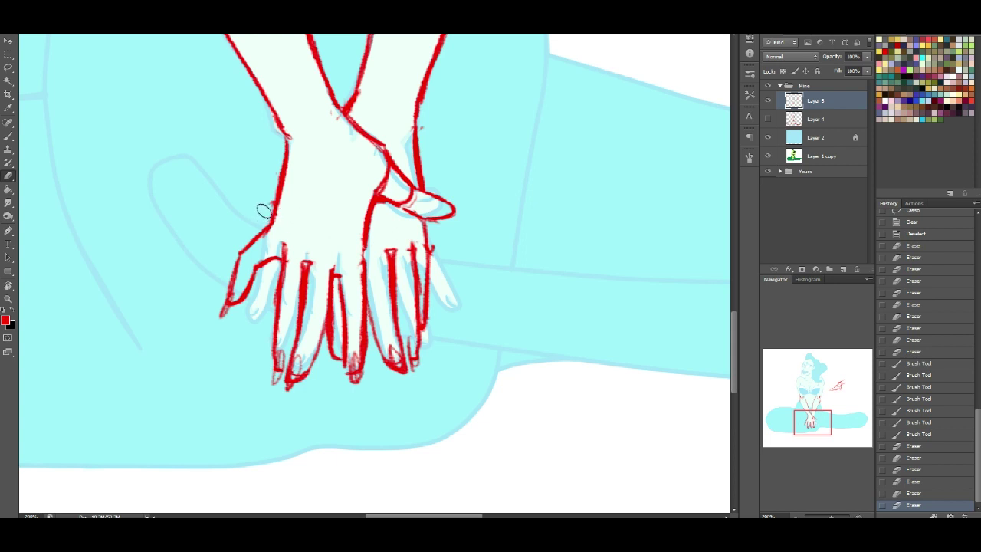
Check the arms against the full body sketch by temporarily showing Layer 4, at 25% and 100% zoom, and toggling Layer 6.
{"action": "left_click", "coordinate": [9, 134]}
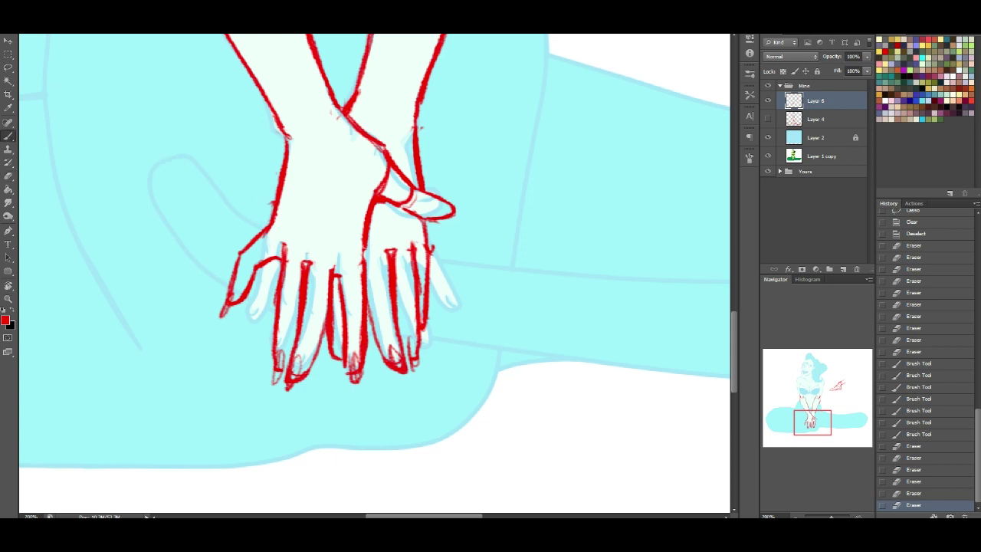
{"action": "left_click", "coordinate": [768, 118]}
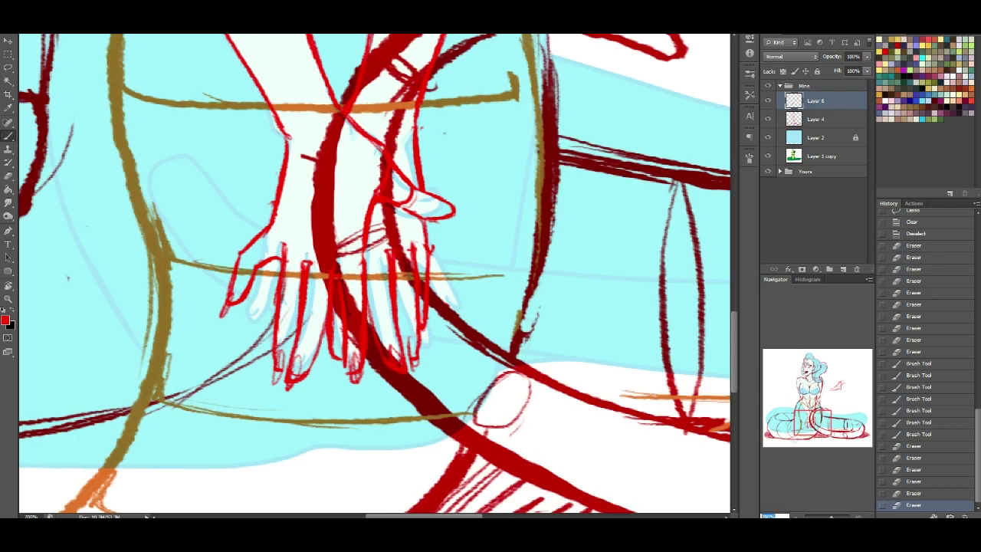
{"action": "type", "text": "25"}
{"action": "key", "text": "Return"}
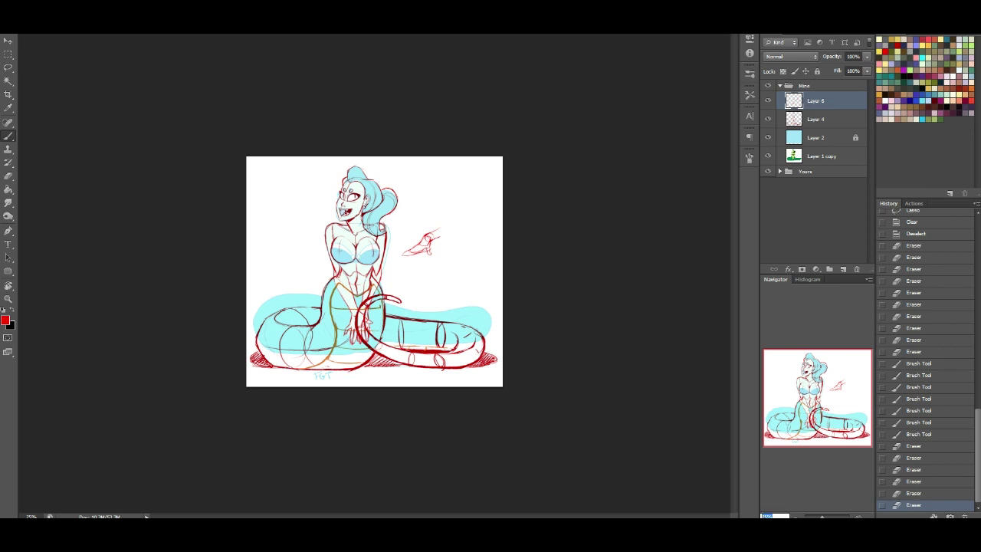
{"action": "key", "text": "ctrl+plus"}
{"action": "key", "text": "ctrl+plus"}
{"action": "key", "text": "ctrl+plus"}
{"action": "key", "text": "ctrl+plus"}
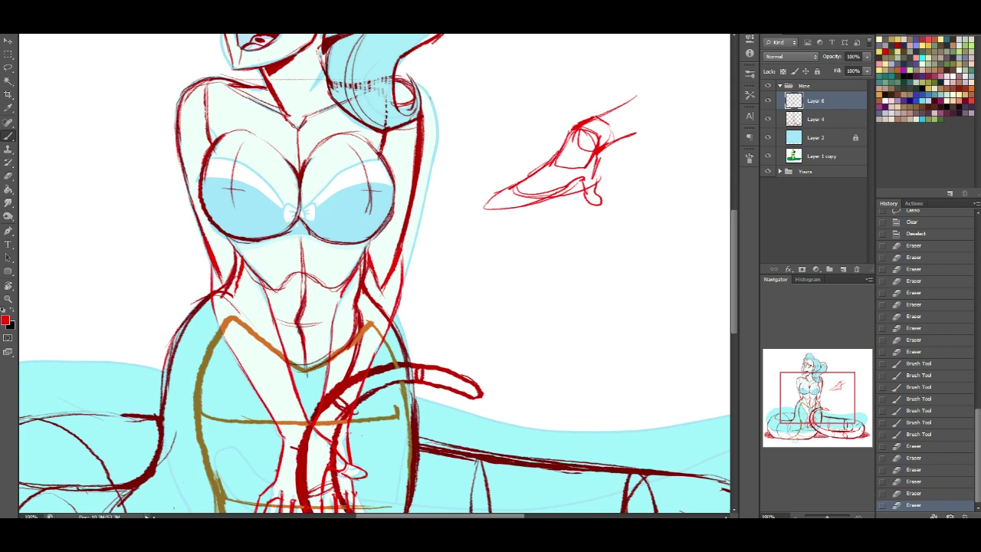
{"action": "left_click_drag", "start_coordinate": [821, 394], "coordinate": [816, 408]}
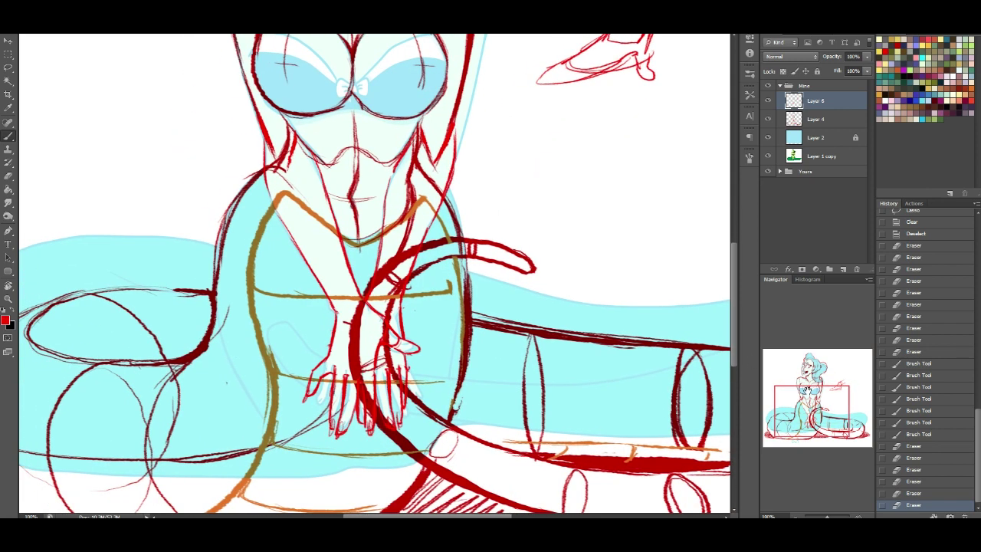
{"action": "left_click", "coordinate": [768, 101]}
{"action": "left_click", "coordinate": [768, 101]}
{"action": "left_click", "coordinate": [768, 119]}
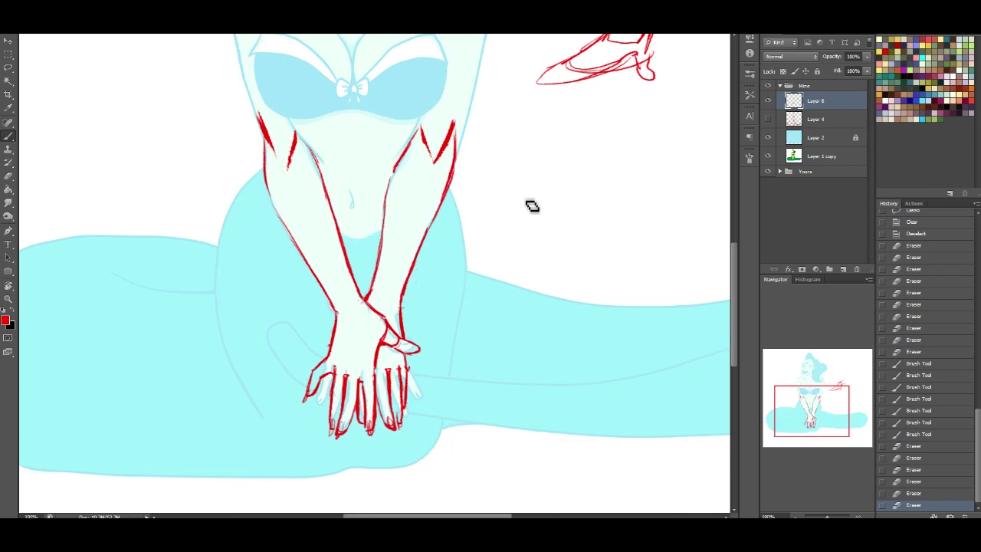
Reinforce the inner outline of the back hand's forearm just below the elbow with short red strokes.
{"action": "left_click_drag", "start_coordinate": [393, 171], "coordinate": [390, 184]}
{"action": "left_click_drag", "start_coordinate": [395, 170], "coordinate": [389, 183]}
{"action": "left_click_drag", "start_coordinate": [395, 168], "coordinate": [392, 176]}
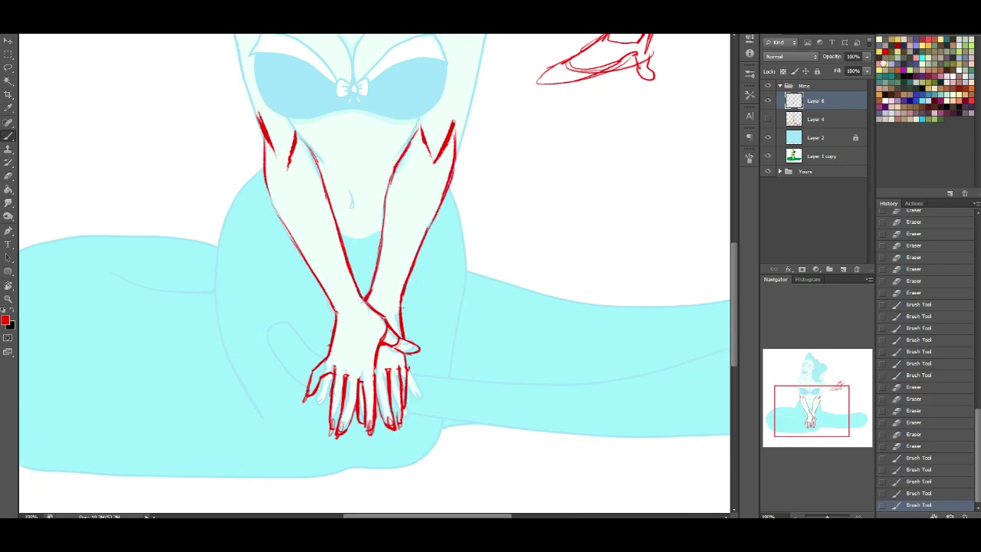
Add a layer beneath Layer 6 and close the outline gaps at the elbows, fingertips and forearm edge with pale yellow strokes.
{"action": "left_click", "coordinate": [842, 268]}
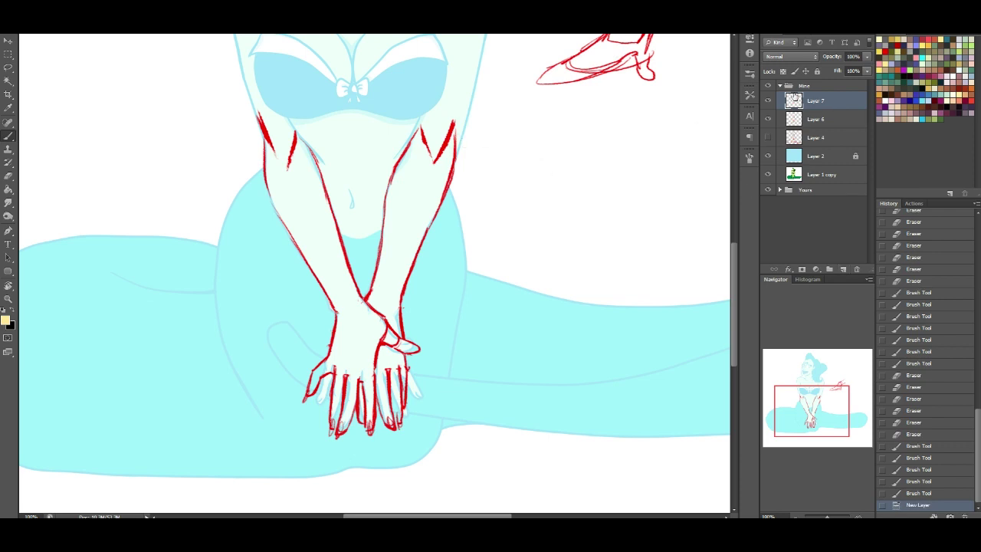
{"action": "left_click_drag", "start_coordinate": [795, 98], "coordinate": [796, 112]}
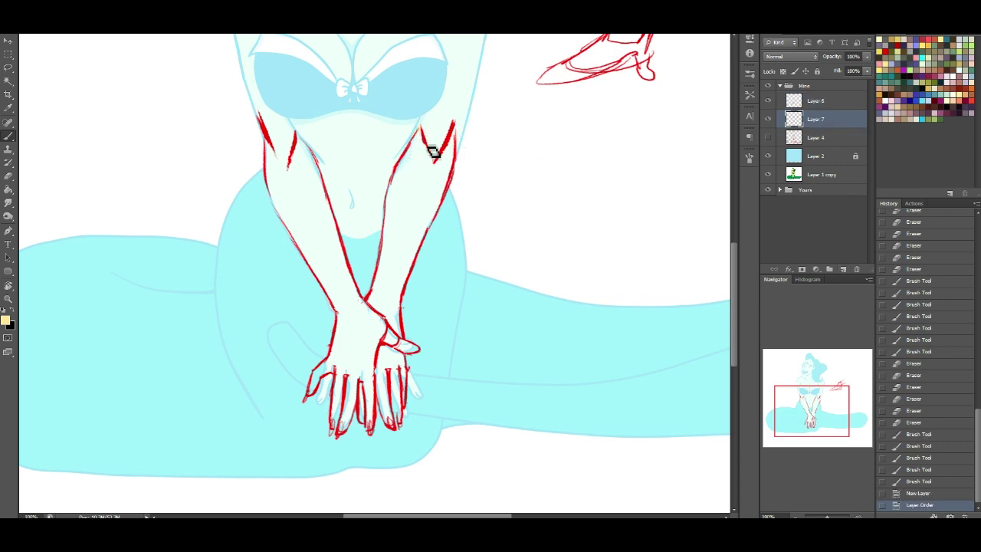
{"action": "mouse_move", "coordinate": [434, 157]}
{"action": "left_mouse_down"}
{"action": "mouse_move", "coordinate": [458, 133]}
{"action": "mouse_move", "coordinate": [446, 184]}
{"action": "mouse_move", "coordinate": [446, 159]}
{"action": "left_mouse_up"}
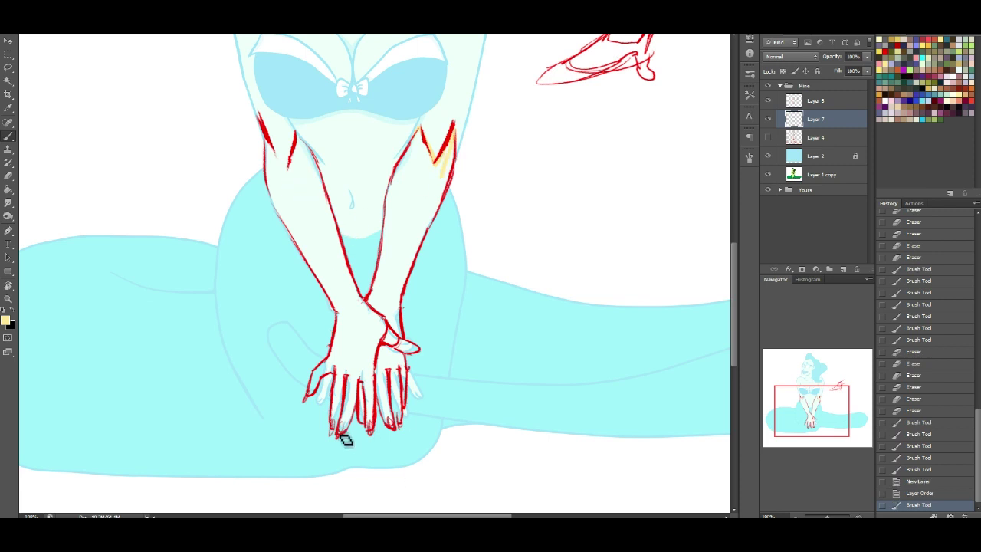
{"action": "mouse_move", "coordinate": [341, 435]}
{"action": "left_mouse_down"}
{"action": "mouse_move", "coordinate": [373, 434]}
{"action": "mouse_move", "coordinate": [368, 423]}
{"action": "mouse_move", "coordinate": [399, 431]}
{"action": "mouse_move", "coordinate": [399, 412]}
{"action": "left_mouse_up"}
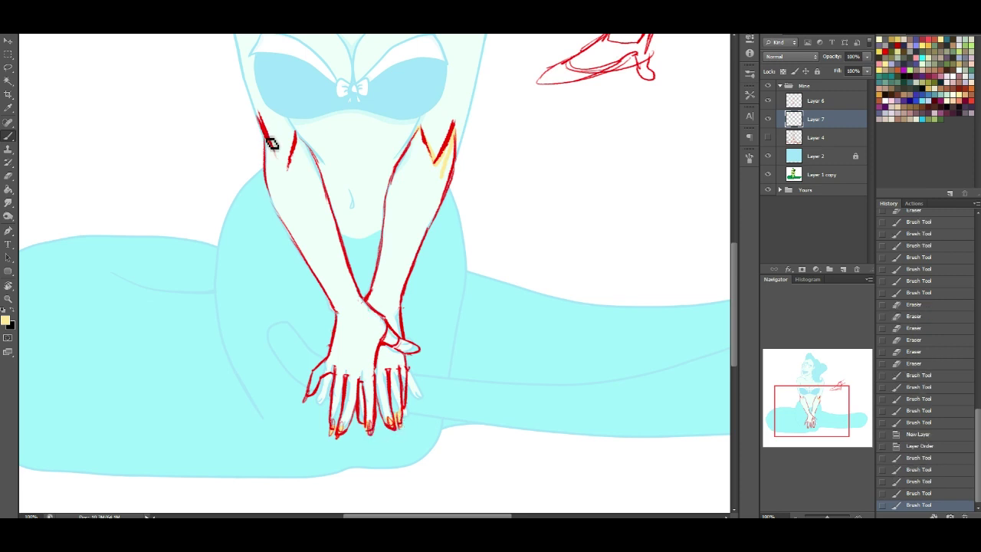
{"action": "mouse_move", "coordinate": [286, 173]}
{"action": "left_mouse_down"}
{"action": "mouse_move", "coordinate": [285, 150]}
{"action": "mouse_move", "coordinate": [309, 151]}
{"action": "mouse_move", "coordinate": [319, 167]}
{"action": "left_mouse_up"}
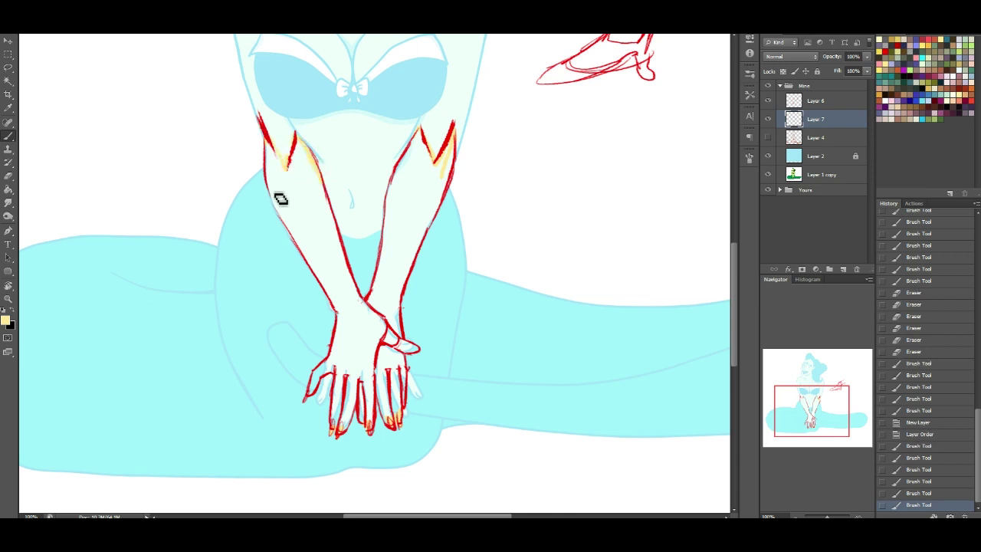
{"action": "left_click_drag", "start_coordinate": [274, 195], "coordinate": [291, 227]}
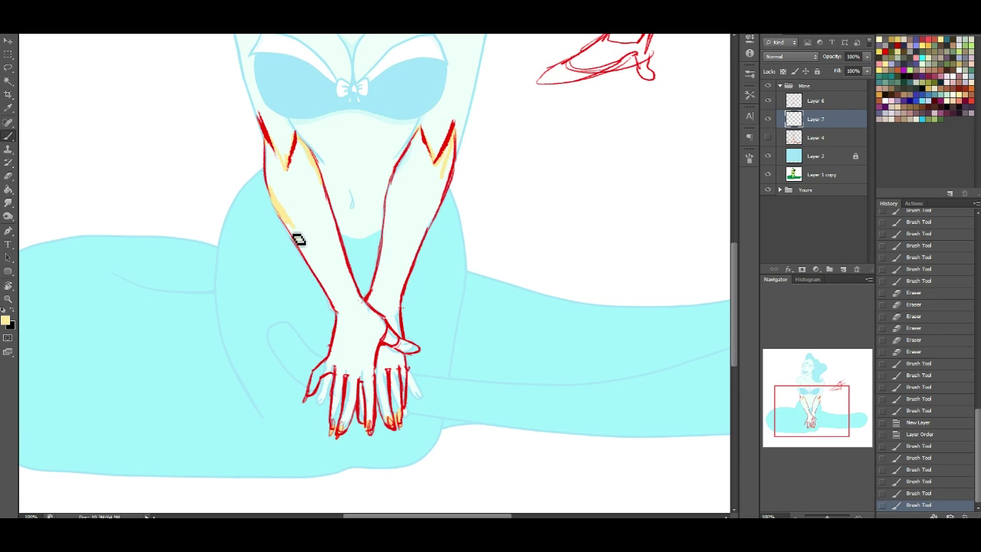
Merge the yellow gap-closing layer with the red line art on Layer 6.
{"action": "left_click", "coordinate": [817, 99]}
{"action": "left_click", "coordinate": [819, 121], "text": "shift"}
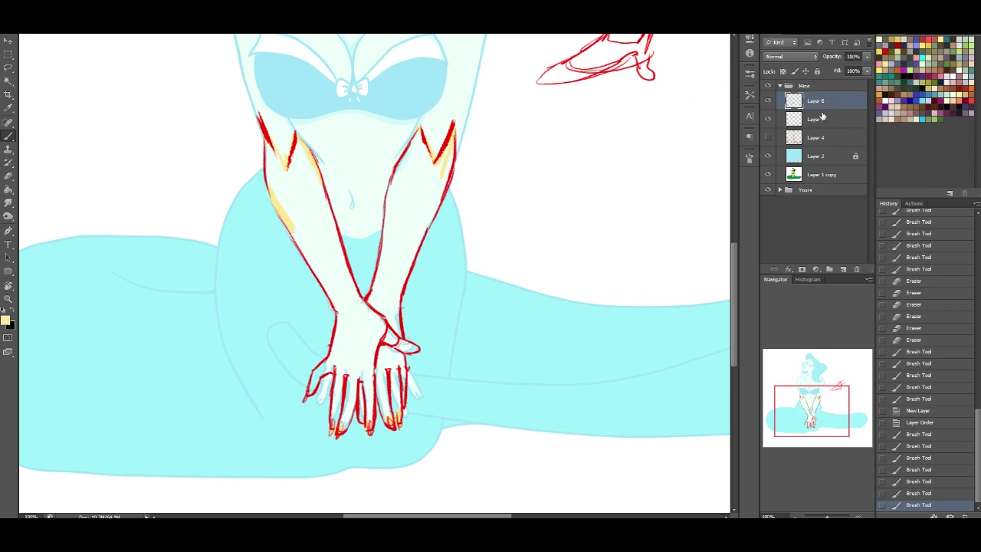
{"action": "key", "text": "ctrl+e"}
Select the area outside the arm outlines with the Magic Wand, expand the selection and invert it.
{"action": "key", "text": "w"}
{"action": "left_click", "coordinate": [193, 245]}
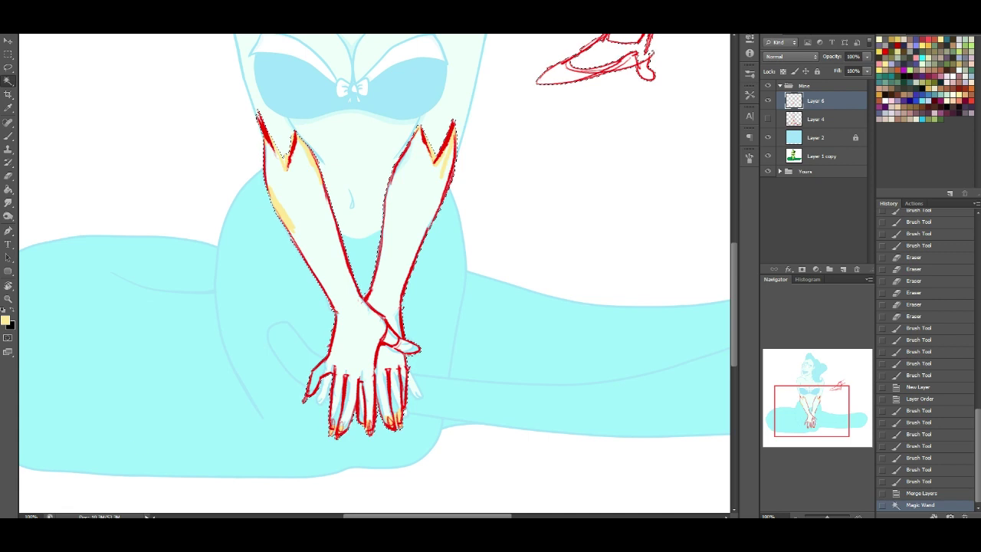
{"action": "key", "text": "Return"}
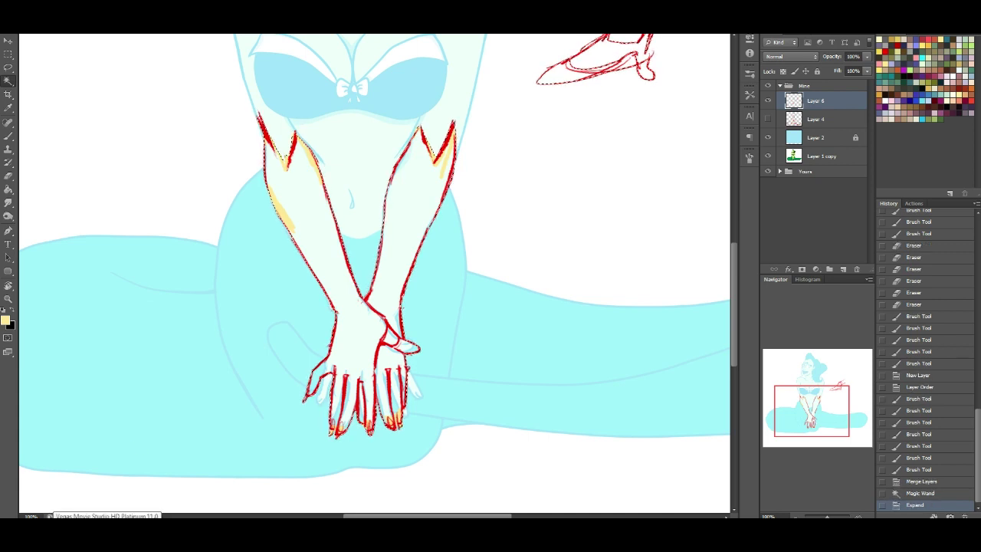
{"action": "key", "text": "ctrl+shift+i"}
Create a new layer above Layer 4, fill the selected forearms, hands and side sketch with pale yellow, and deselect.
{"action": "left_click", "coordinate": [9, 189]}
{"action": "left_click", "coordinate": [820, 118]}
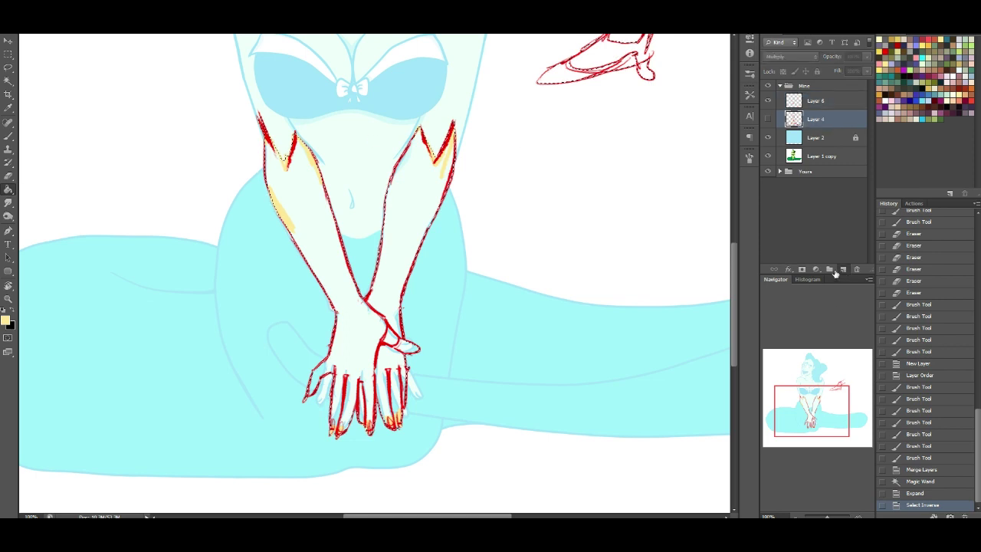
{"action": "left_click", "coordinate": [843, 268]}
{"action": "left_click", "coordinate": [409, 243]}
{"action": "left_click", "coordinate": [407, 244]}
{"action": "left_click", "coordinate": [428, 219]}
{"action": "key", "text": "ctrl+d"}
{"action": "left_click_drag", "start_coordinate": [821, 397], "coordinate": [825, 379]}
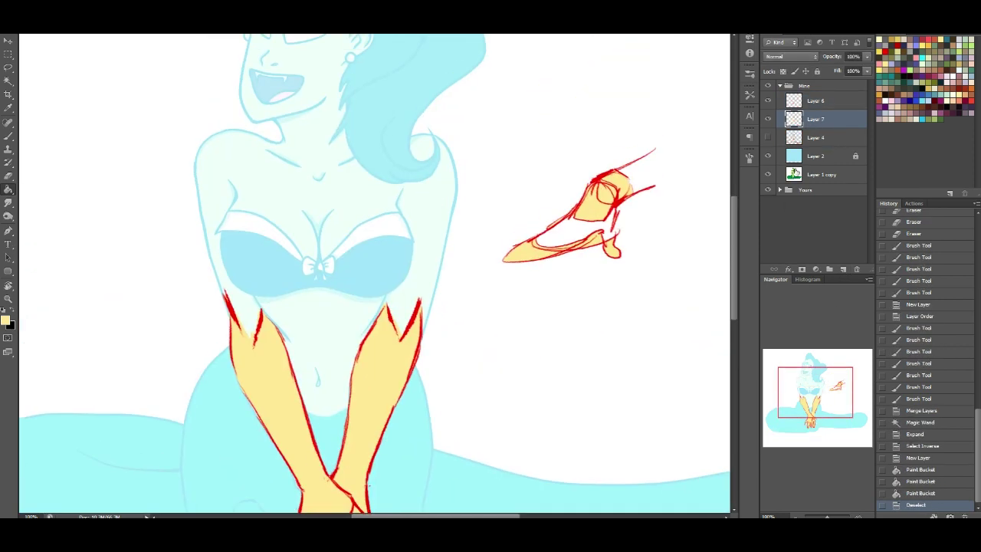
Merge Layer 6 into the yellow fill on Layer 7, and delete the lassoed side sketch beside the figure.
{"action": "left_click", "coordinate": [805, 101]}
{"action": "key", "text": "ctrl+e"}
{"action": "left_click", "coordinate": [9, 68]}
{"action": "mouse_move", "coordinate": [563, 310]}
{"action": "left_mouse_down"}
{"action": "mouse_move", "coordinate": [481, 217]}
{"action": "mouse_move", "coordinate": [677, 113]}
{"action": "mouse_move", "coordinate": [633, 279]}
{"action": "mouse_move", "coordinate": [561, 314]}
{"action": "left_mouse_up"}
{"action": "key", "text": "Delete"}
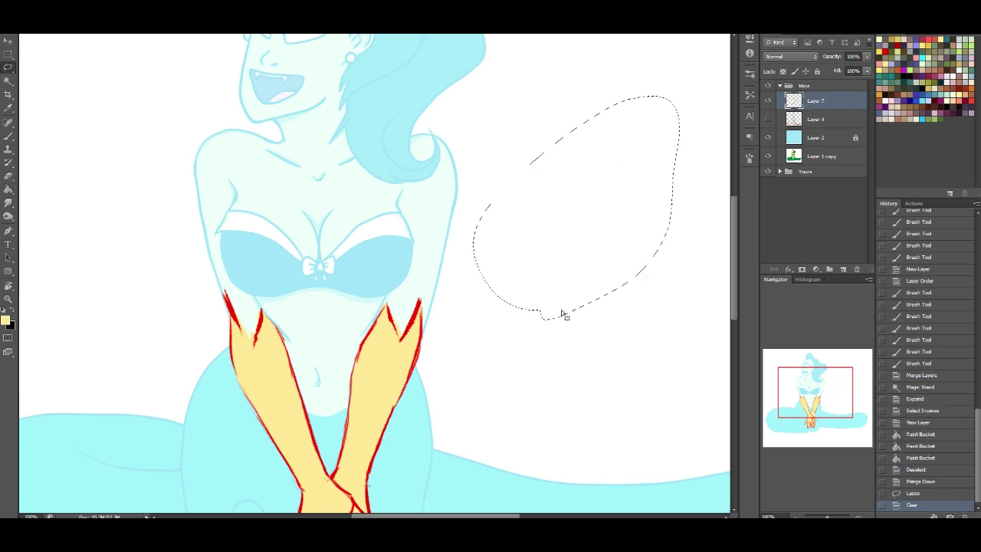
{"action": "key", "text": "ctrl+d"}
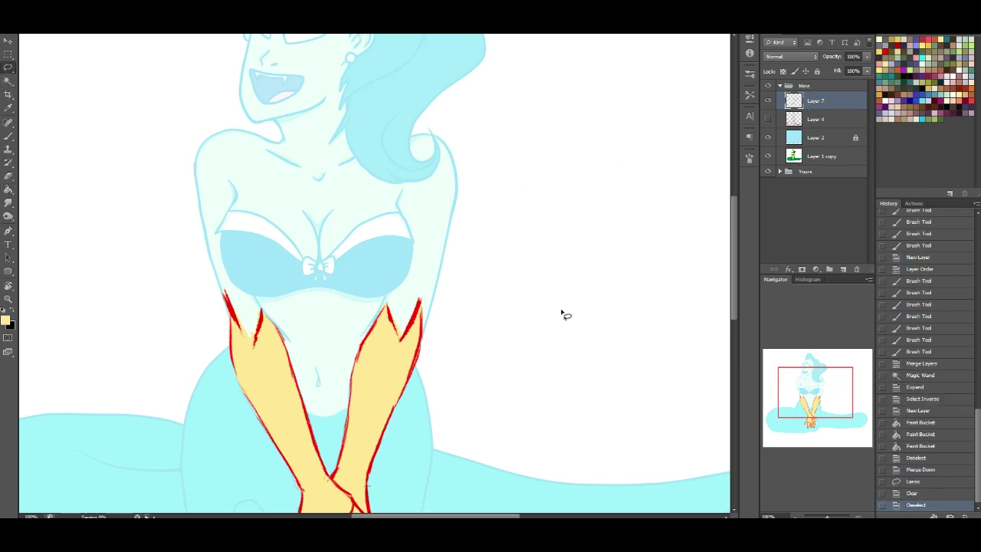
Show the full-body sketch on Layer 4 beneath the coloured arms.
{"action": "left_click", "coordinate": [767, 119]}
{"action": "mouse_move", "coordinate": [790, 381]}
{"action": "left_mouse_down"}
{"action": "mouse_move", "coordinate": [786, 408]}
{"action": "mouse_move", "coordinate": [782, 388]}
{"action": "left_mouse_up"}
{"action": "left_click", "coordinate": [8, 176]}
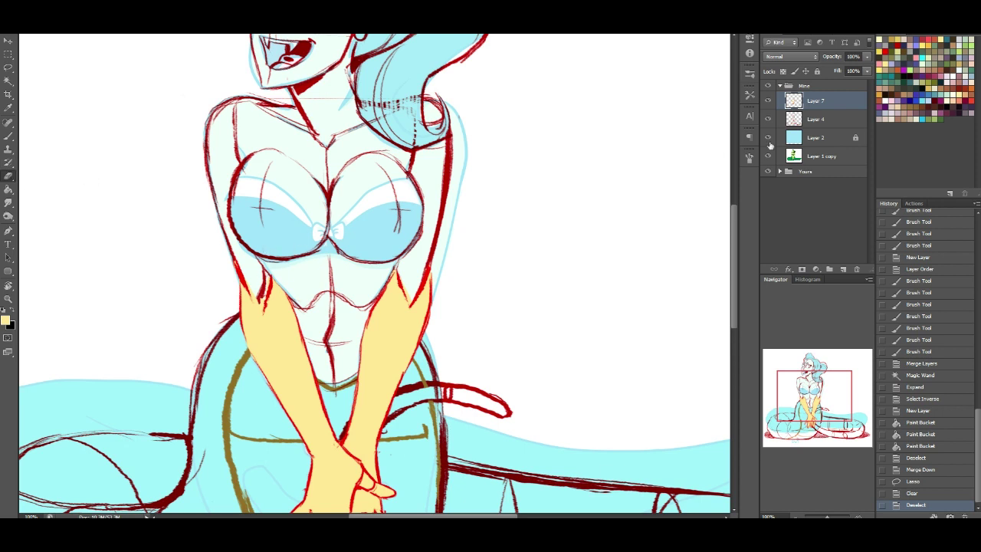
Try Soft Light and Lighten blending on Layer 7 with the yellow arms, and return the layer to Normal.
{"action": "left_click", "coordinate": [791, 56]}
{"action": "left_click", "coordinate": [794, 196]}
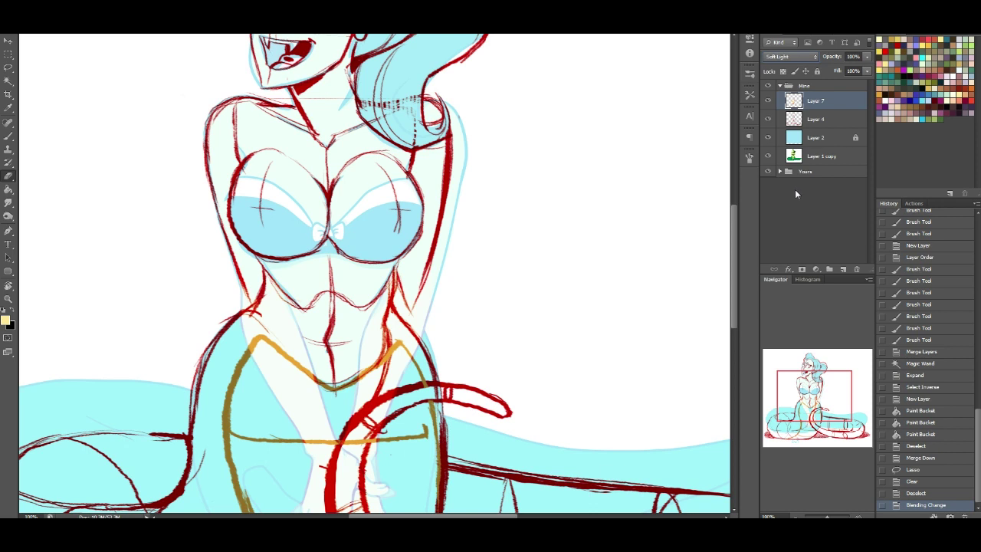
{"action": "left_click", "coordinate": [790, 56]}
{"action": "left_click", "coordinate": [778, 147]}
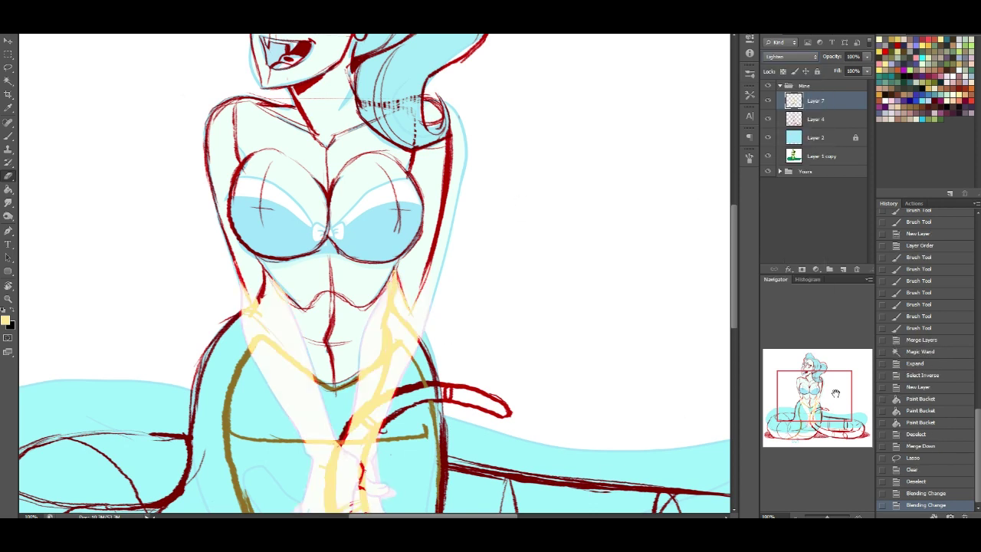
{"action": "scroll", "coordinate": [690, 411], "scroll_direction": "down", "scroll_amount": 5}
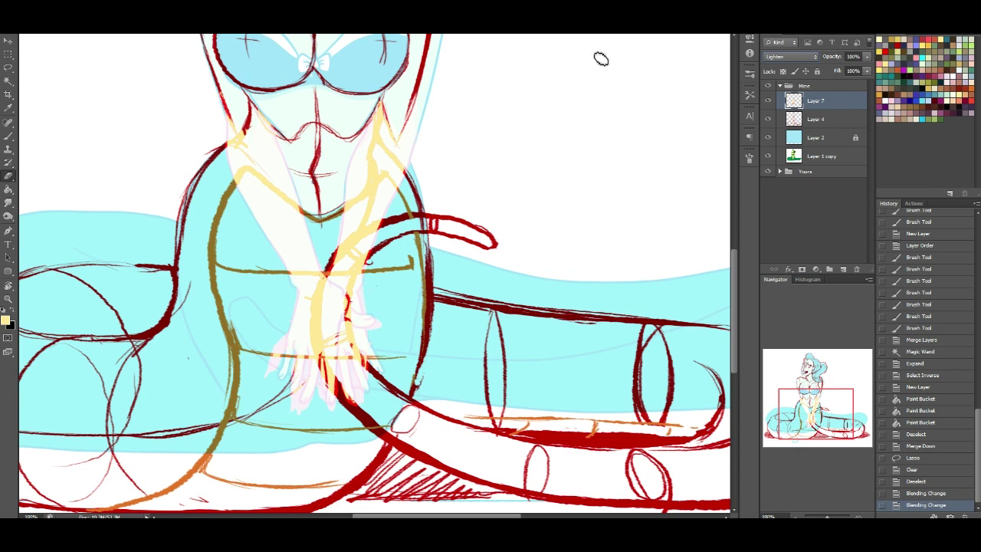
{"action": "left_click", "coordinate": [8, 81]}
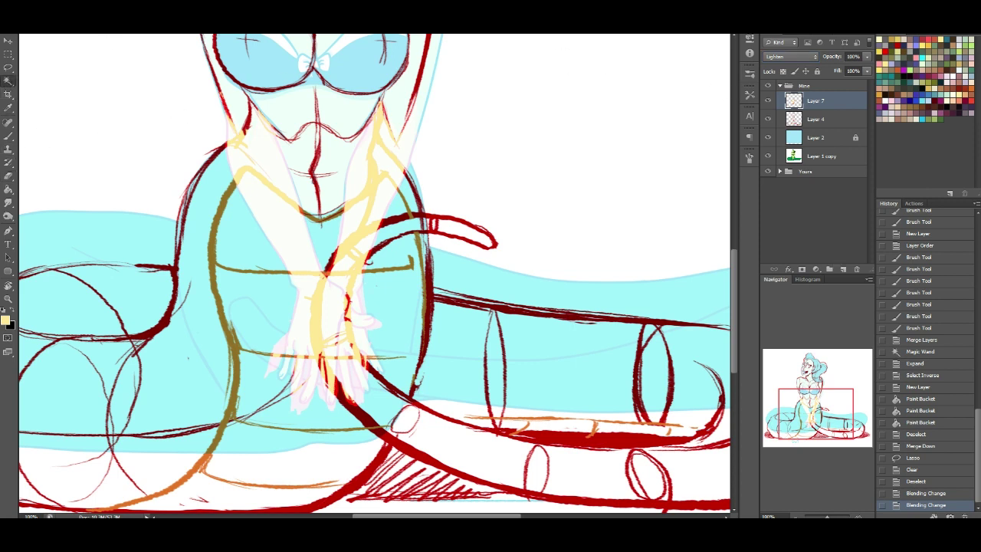
{"action": "left_click", "coordinate": [226, 107]}
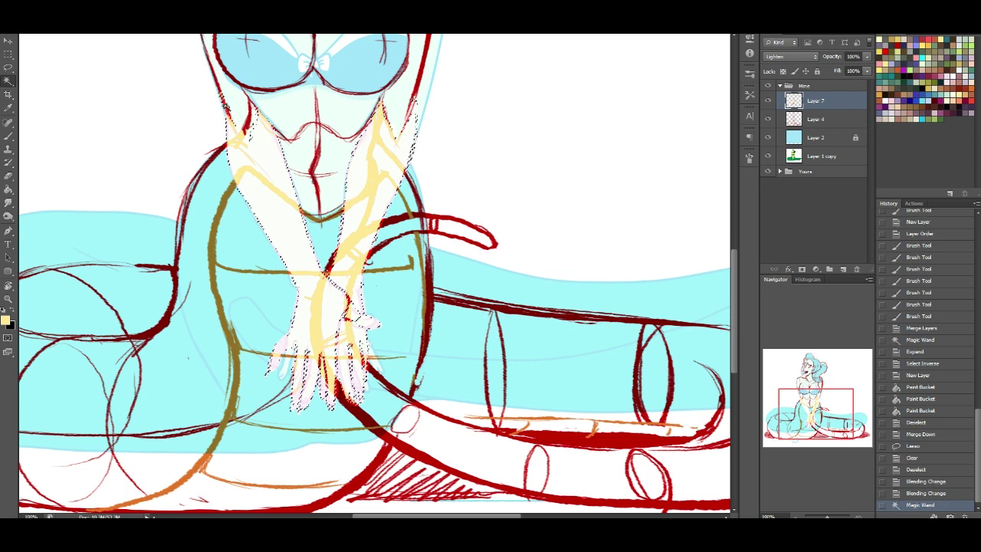
{"action": "key", "text": "ctrl+d"}
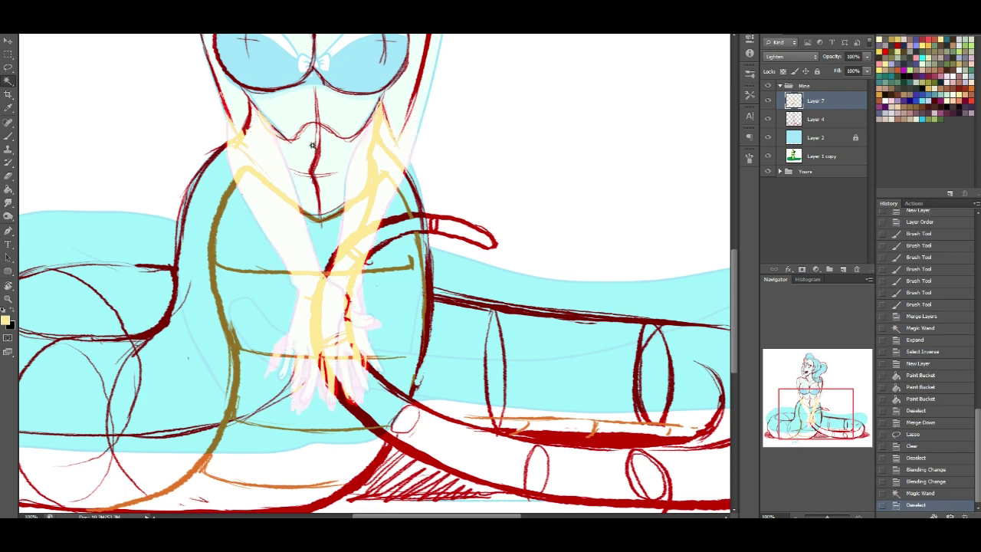
{"action": "left_click", "coordinate": [793, 57]}
{"action": "left_click", "coordinate": [785, 69]}
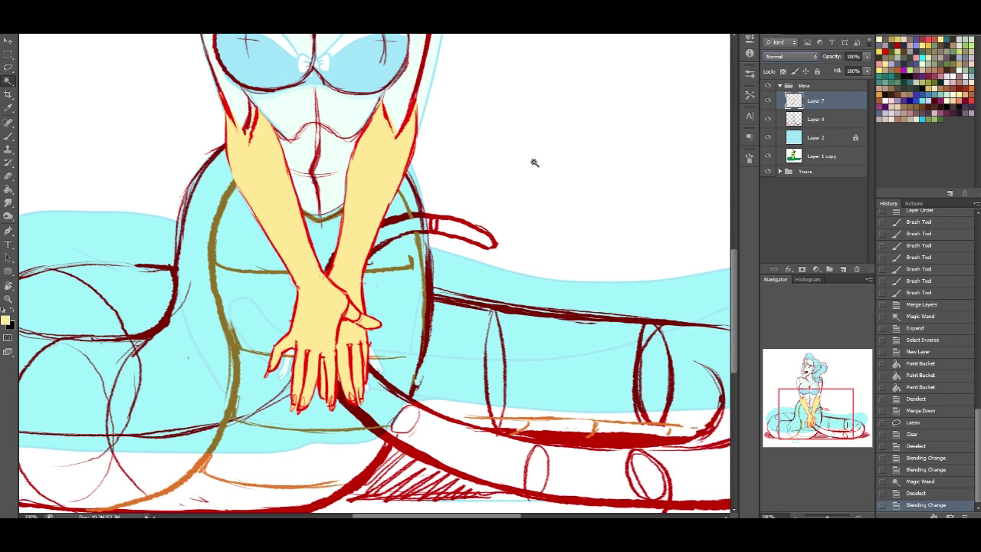
Select the pale yellow arm fill with the Magic Wand, cut it from Layer 7 and paste it onto a new layer.
{"action": "left_click", "coordinate": [363, 166]}
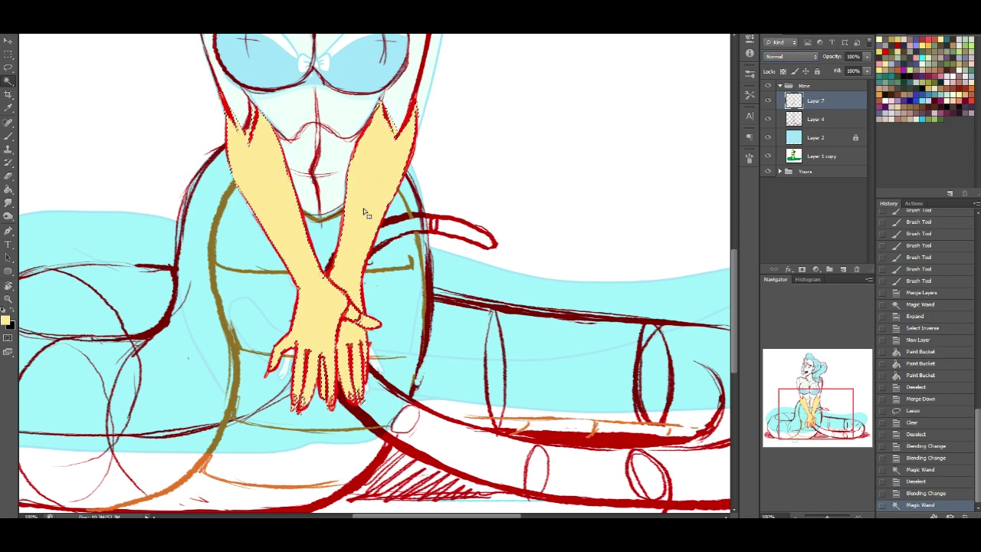
{"action": "key", "text": "ctrl+x"}
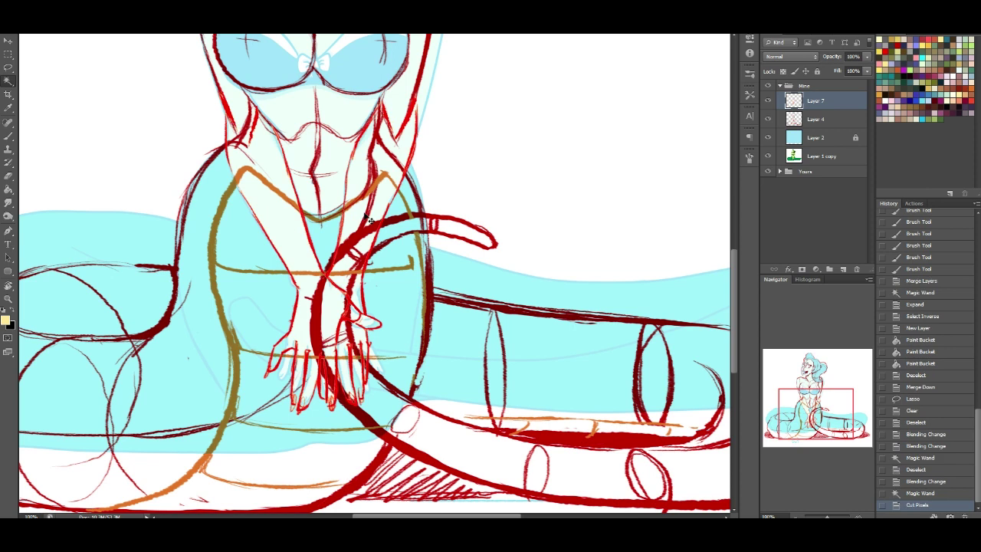
{"action": "key", "text": "ctrl+v"}
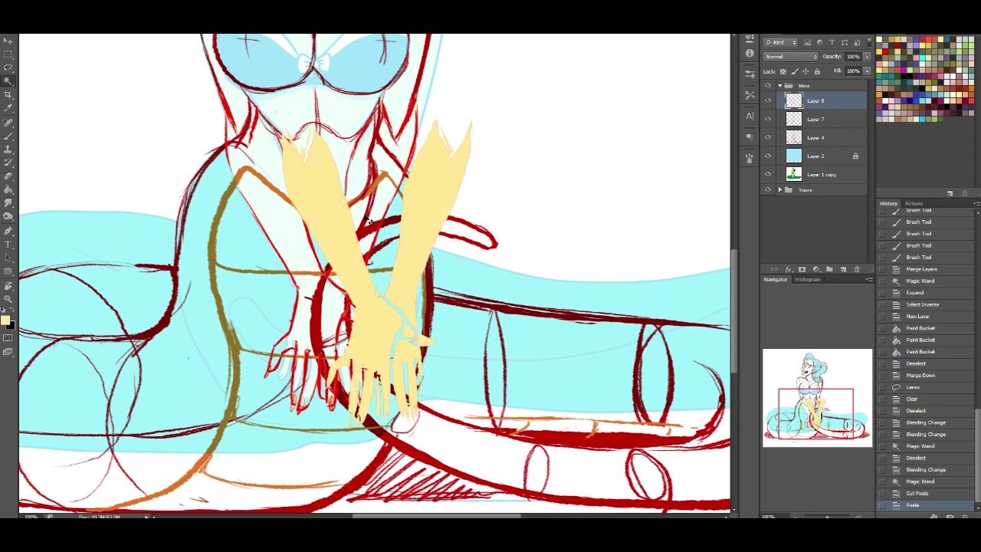
Move and nudge the pasted yellow fill so it lines up inside the red forearm and hand outlines.
{"action": "left_click", "coordinate": [8, 39]}
{"action": "left_click_drag", "start_coordinate": [418, 209], "coordinate": [357, 188]}
{"action": "key", "text": "Right"}
{"action": "key", "text": "Right"}
{"action": "key", "text": "Right"}
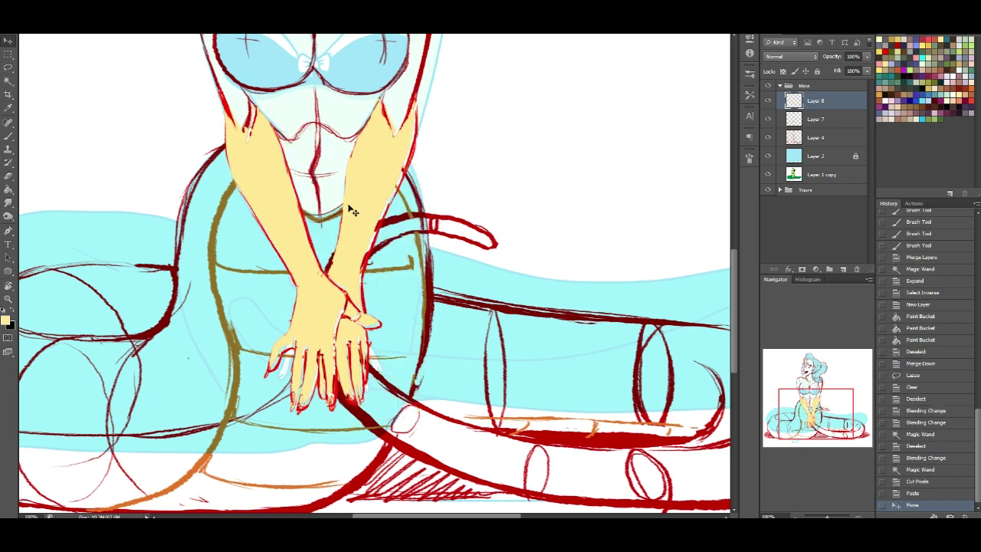
{"action": "key", "text": "Down"}
{"action": "key", "text": "Down"}
{"action": "key", "text": "Down"}
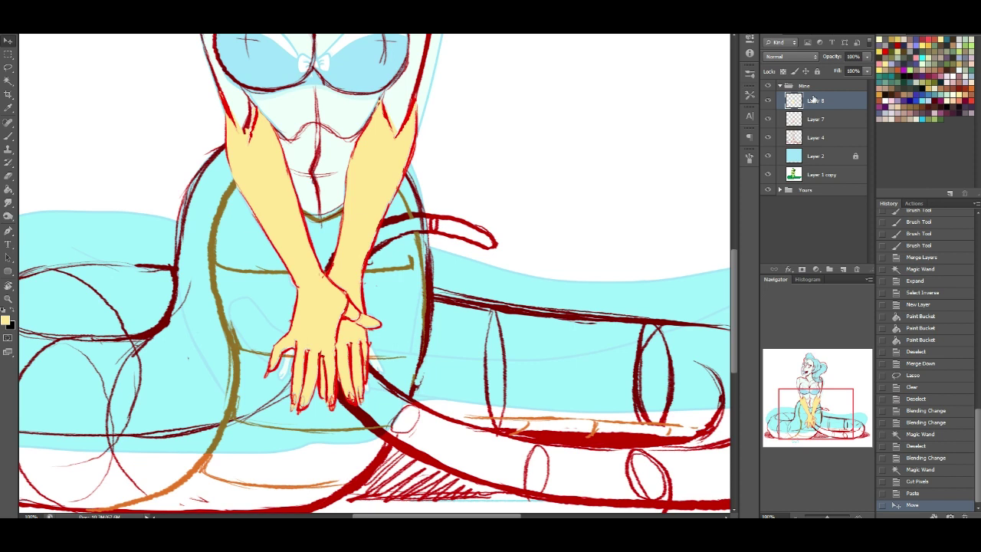
Place Layer 8 with the yellow fill beneath Layer 7 and set its blend mode to Lighten.
{"action": "left_click_drag", "start_coordinate": [819, 111], "coordinate": [817, 129]}
{"action": "left_click", "coordinate": [791, 56]}
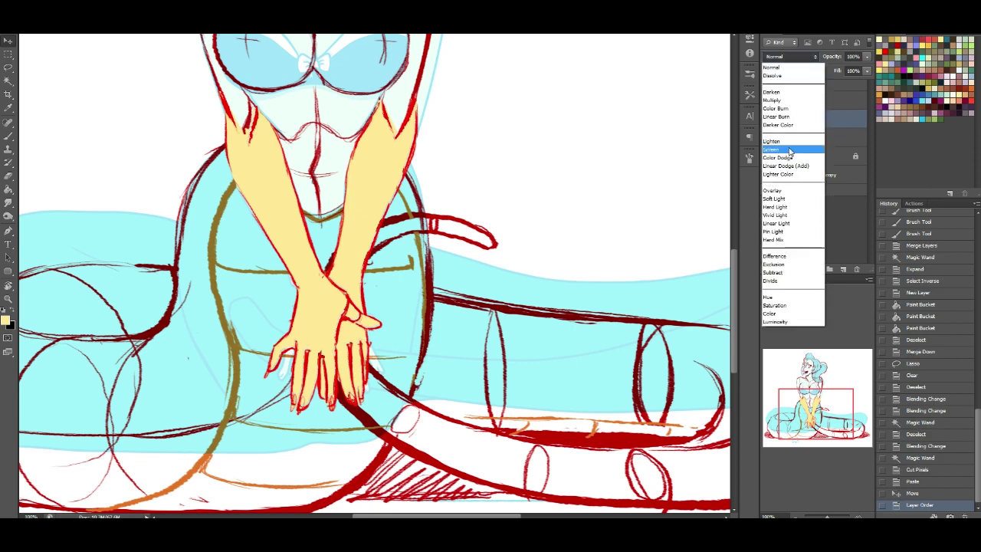
{"action": "left_click", "coordinate": [789, 144]}
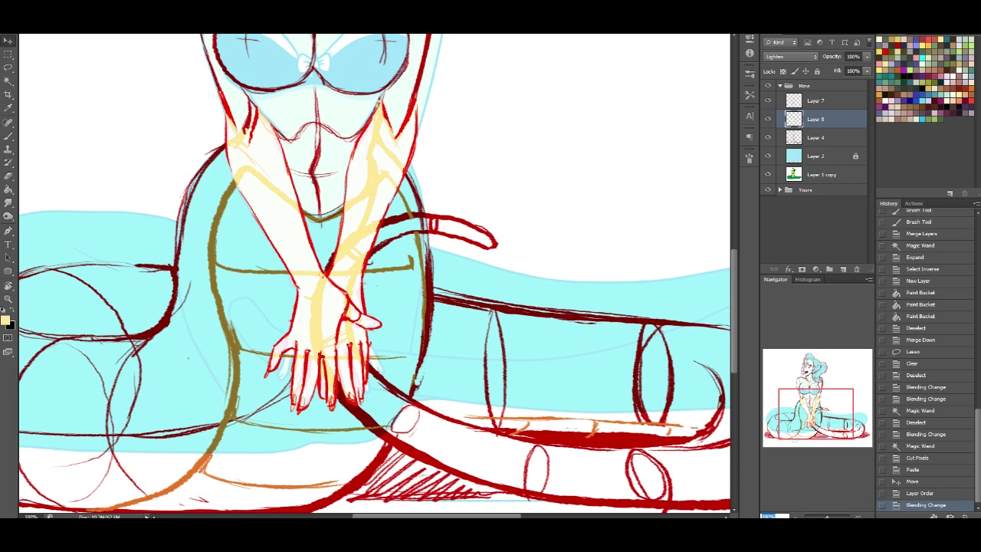
Delete the "FGT" lettering below the tail from Layer 4 using a rectangular selection, and deselect.
{"action": "key", "text": "ctrl+minus"}
{"action": "key", "text": "ctrl+minus"}
{"action": "key", "text": "ctrl+minus"}
{"action": "key", "text": "ctrl+minus"}
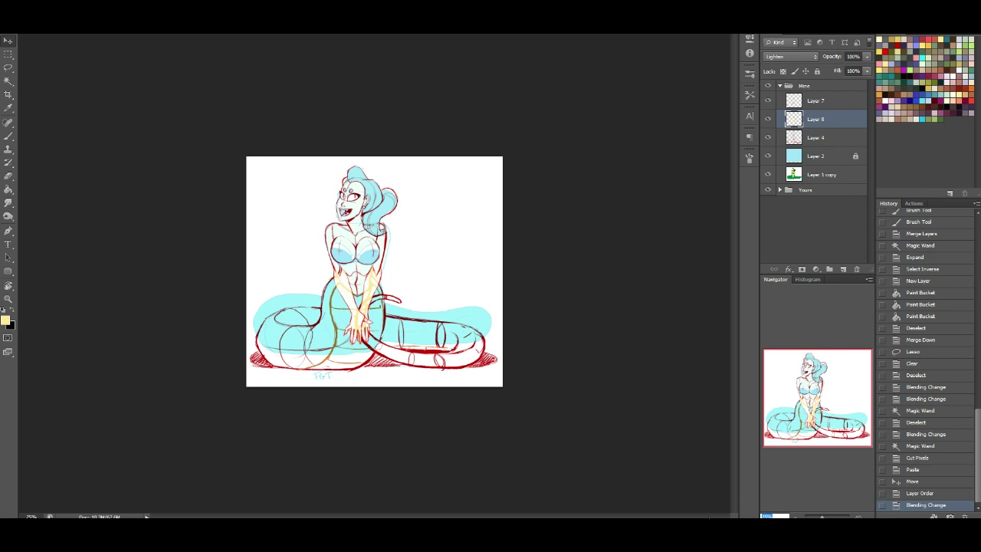
{"action": "key", "text": "Return"}
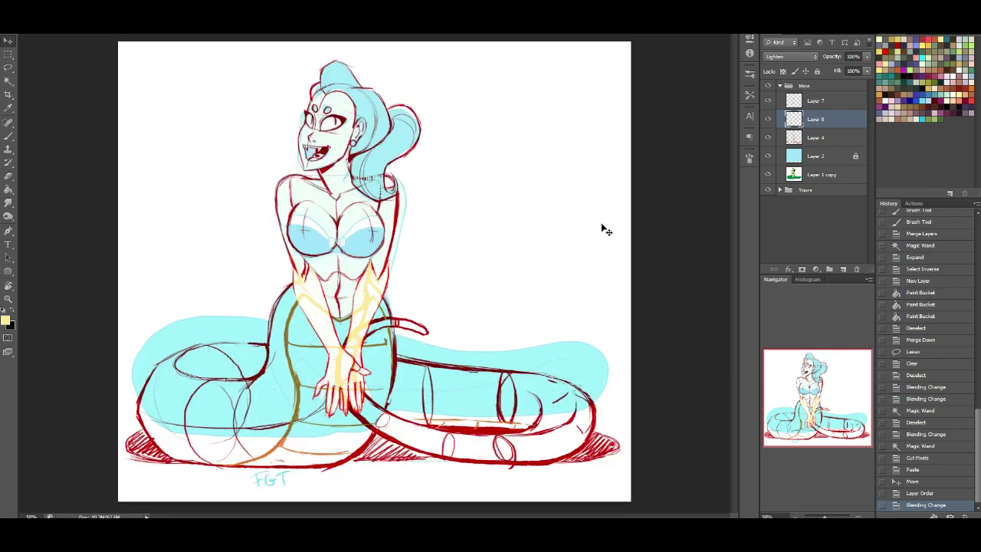
{"action": "left_click", "coordinate": [805, 138]}
{"action": "left_click", "coordinate": [8, 54]}
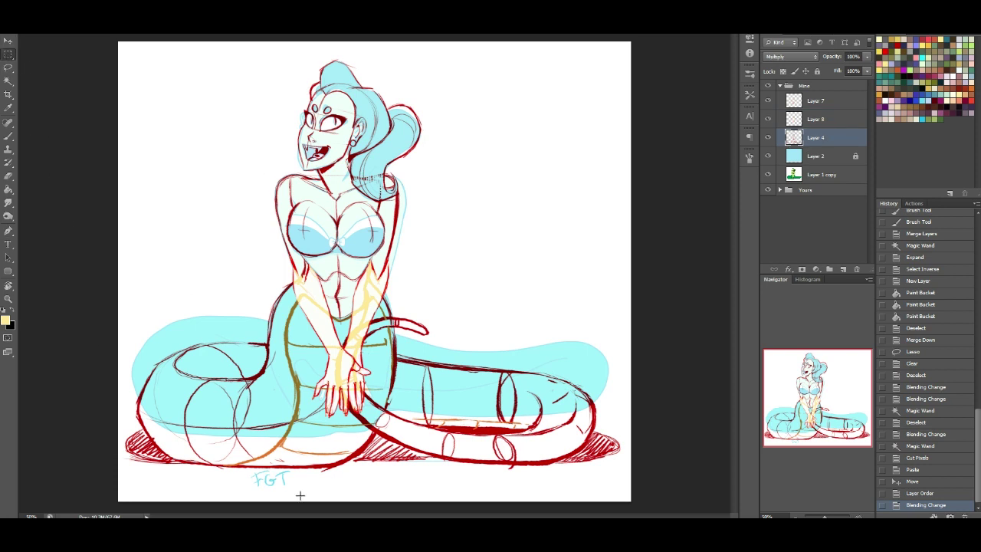
{"action": "mouse_move", "coordinate": [251, 473]}
{"action": "left_mouse_down"}
{"action": "mouse_move", "coordinate": [306, 490]}
{"action": "mouse_move", "coordinate": [289, 472]}
{"action": "left_mouse_up"}
{"action": "key", "text": "Delete"}
{"action": "key", "text": "ctrl+d"}
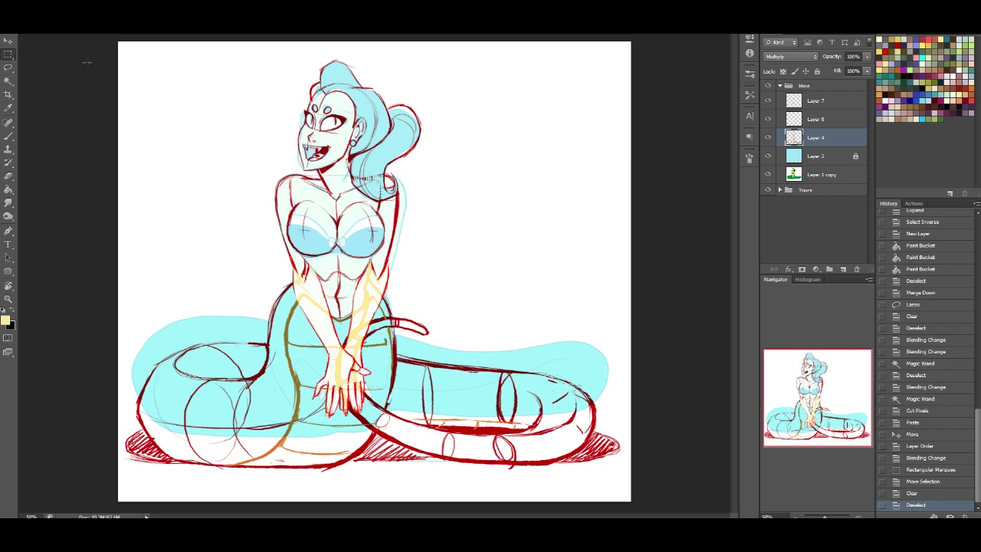
Clip Layer 8 with the yellow arm fill to the sketch on Layer 4.
{"action": "left_click", "coordinate": [7, 135]}
{"action": "left_click", "coordinate": [816, 104]}
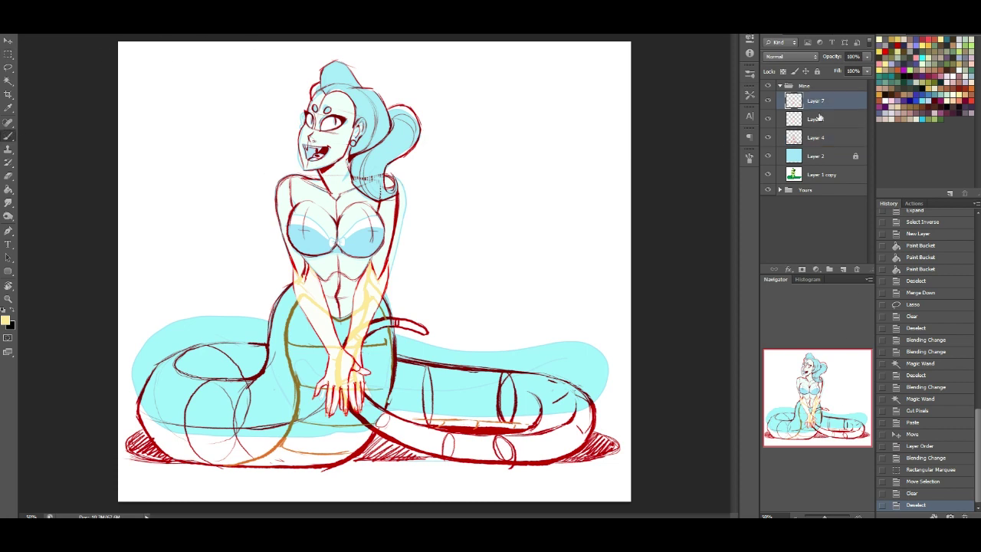
{"action": "right_click", "coordinate": [812, 118]}
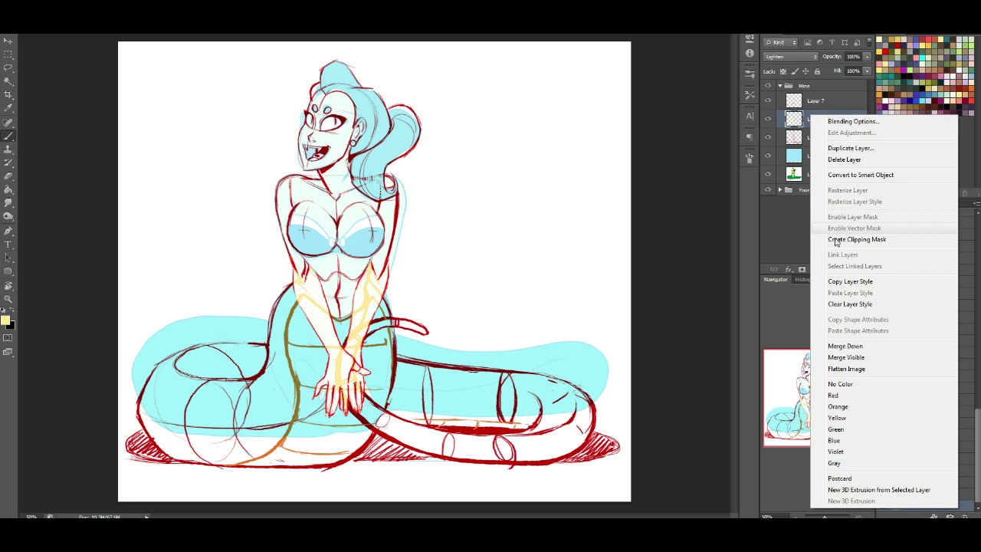
{"action": "left_click", "coordinate": [856, 239]}
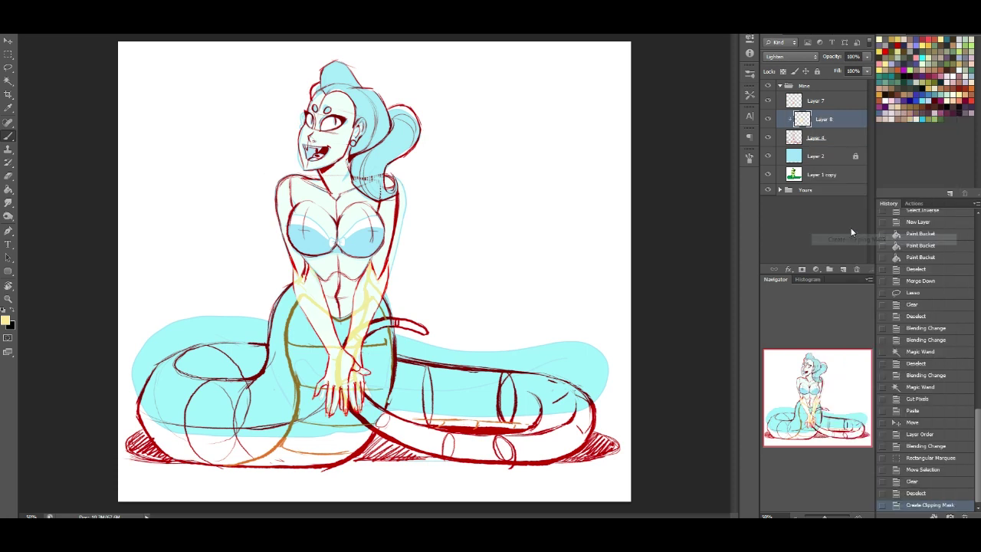
Merge Layer 7, Layer 8 and Layer 4 into one layer and set its blend mode to Multiply.
{"action": "left_click", "coordinate": [829, 105]}
{"action": "left_click", "coordinate": [822, 140], "text": "shift"}
{"action": "key", "text": "ctrl+e"}
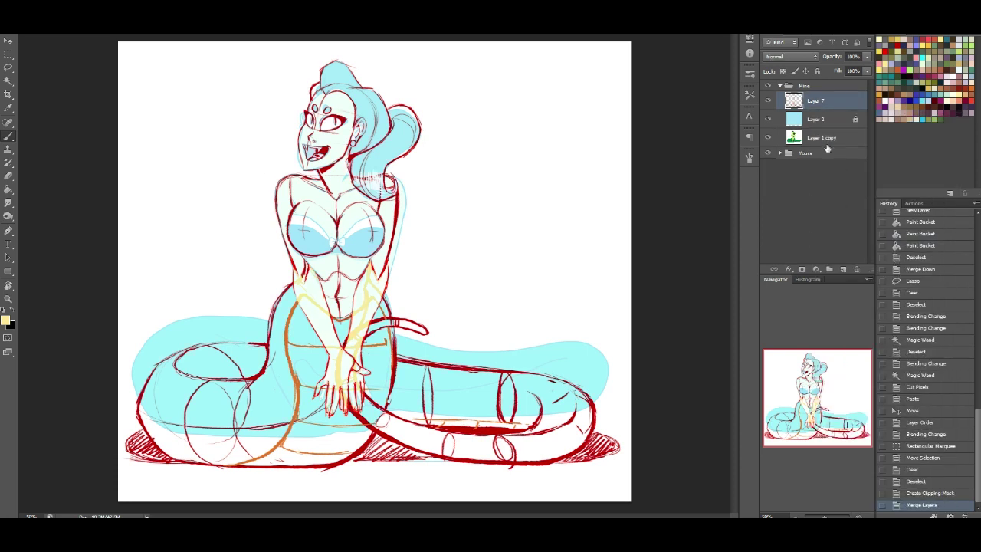
{"action": "left_click", "coordinate": [794, 57]}
{"action": "left_click", "coordinate": [789, 95]}
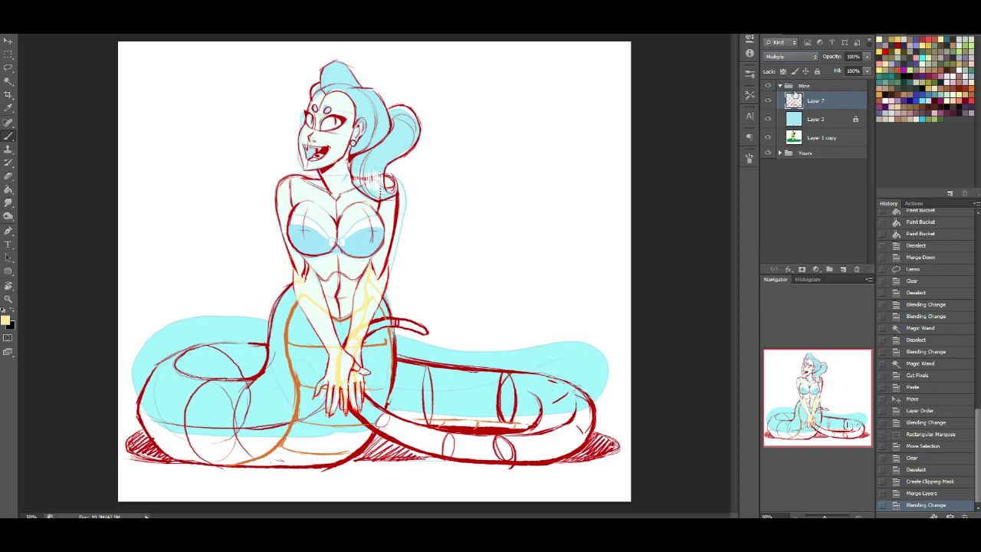
Unlock Layer 2 and stretch its blue overlay down to the bottom edge of the canvas with Free Transform.
{"action": "left_click", "coordinate": [824, 121]}
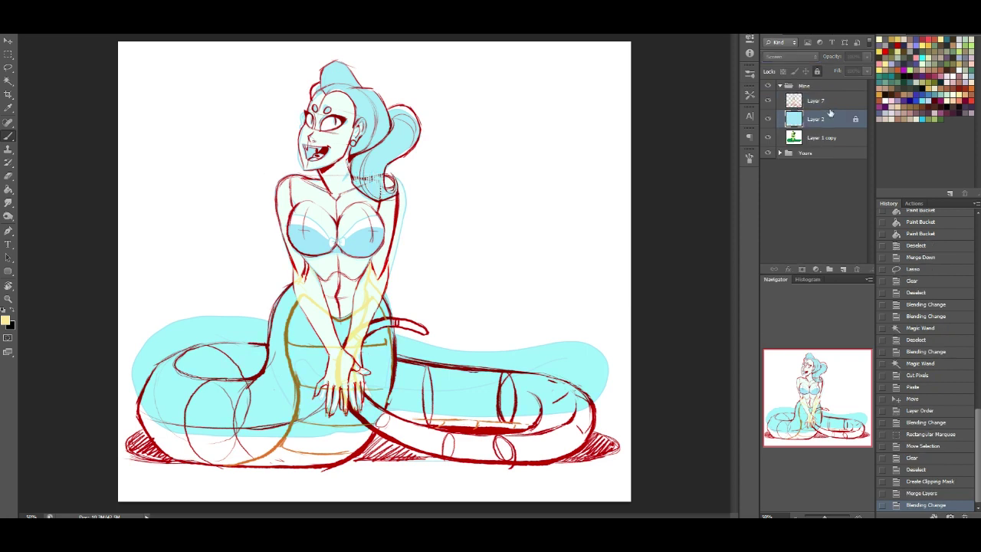
{"action": "left_click", "coordinate": [818, 72]}
{"action": "key", "text": "ctrl+t"}
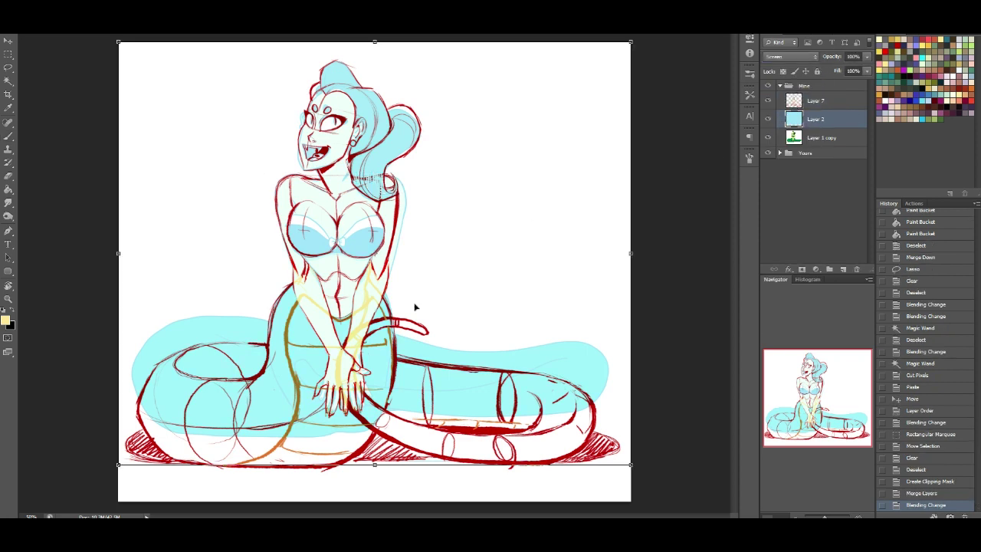
{"action": "left_click_drag", "start_coordinate": [371, 463], "coordinate": [361, 500]}
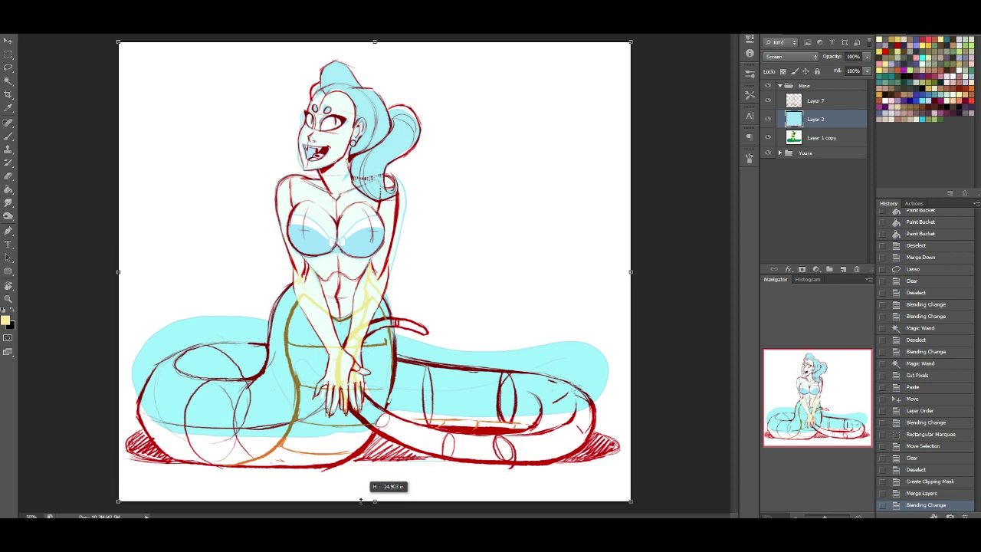
{"action": "key", "text": "Return"}
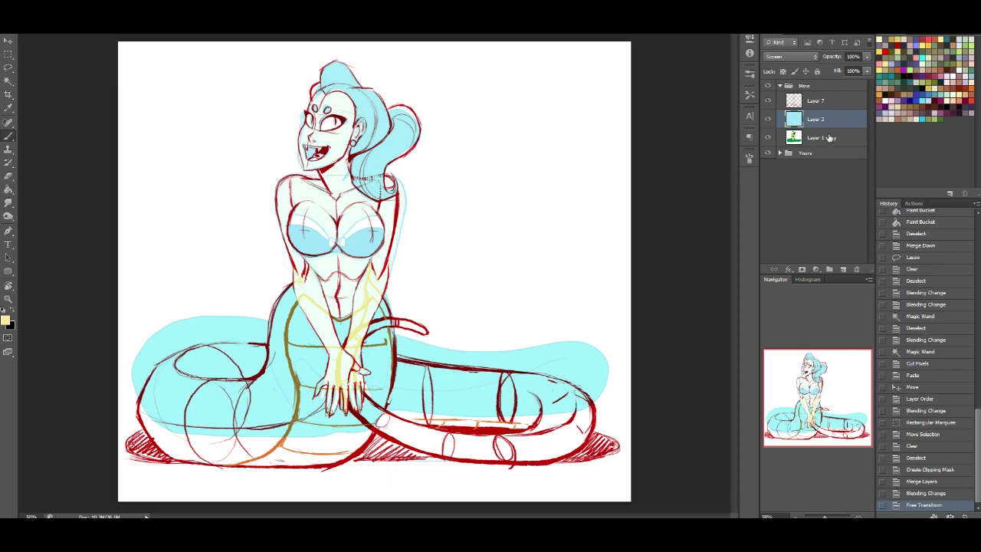
Toggle the visibility of the Mine group repeatedly to compare the red redraw with the original green artwork.
{"action": "left_click", "coordinate": [769, 89]}
{"action": "left_click", "coordinate": [768, 88]}
{"action": "left_click", "coordinate": [767, 90]}
{"action": "left_click", "coordinate": [764, 91]}
{"action": "left_click", "coordinate": [765, 90]}
{"action": "left_click", "coordinate": [764, 92]}
{"action": "left_click", "coordinate": [768, 87]}
{"action": "left_click", "coordinate": [768, 87]}
{"action": "left_click", "coordinate": [769, 89]}
{"action": "left_click", "coordinate": [770, 89]}
{"action": "left_click", "coordinate": [769, 89]}
{"action": "left_click", "coordinate": [769, 89]}
{"action": "left_click", "coordinate": [769, 87]}
{"action": "left_click", "coordinate": [769, 87]}
{"action": "left_click", "coordinate": [769, 101]}
{"action": "left_click", "coordinate": [768, 101]}
{"action": "left_click", "coordinate": [769, 85]}
{"action": "left_click", "coordinate": [769, 87]}
{"action": "left_click", "coordinate": [769, 87]}
{"action": "left_click", "coordinate": [769, 89]}
{"action": "left_click", "coordinate": [769, 91]}
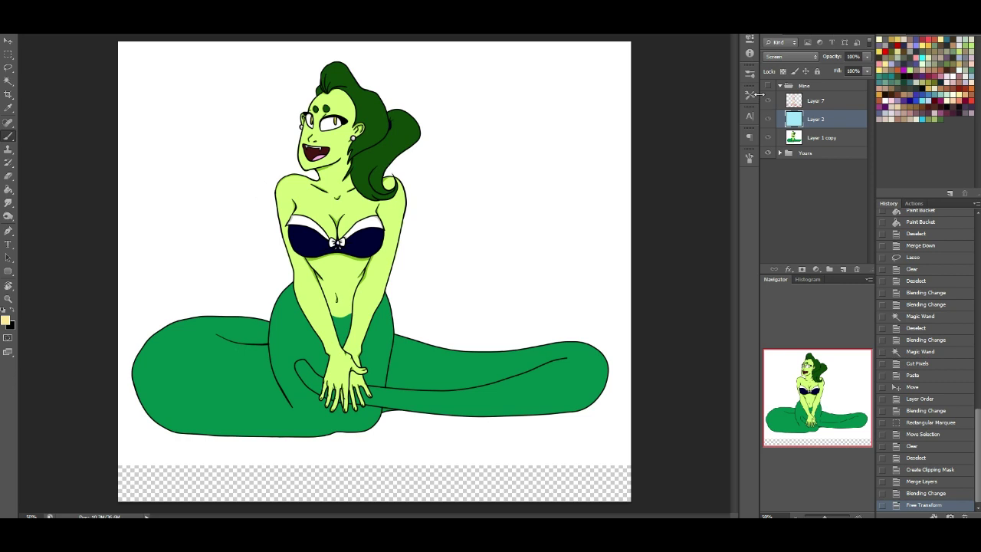
{"action": "left_click", "coordinate": [769, 88]}
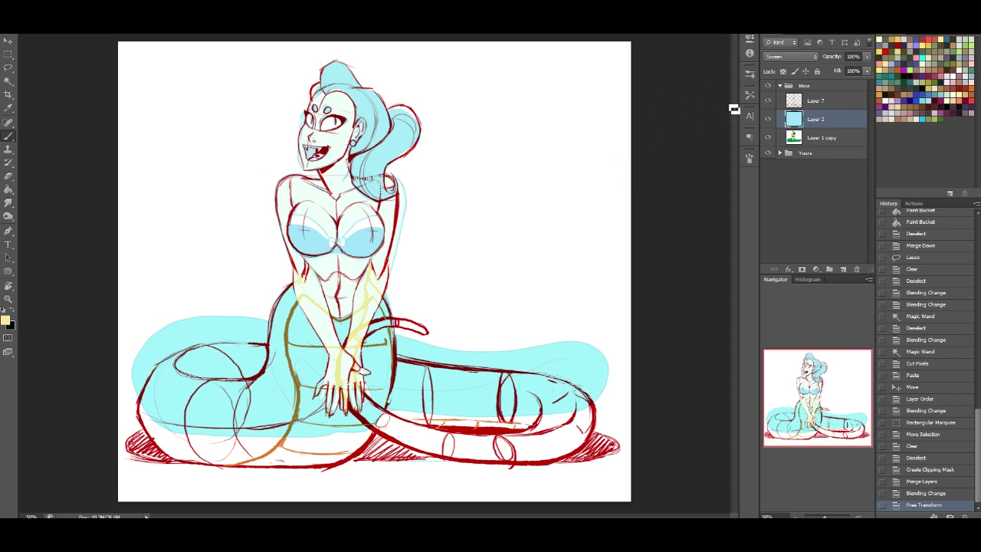
Erase the small construction ellipse and stray contour marks around the front tail's outer bend on Layer 7.
{"action": "left_click", "coordinate": [8, 175]}
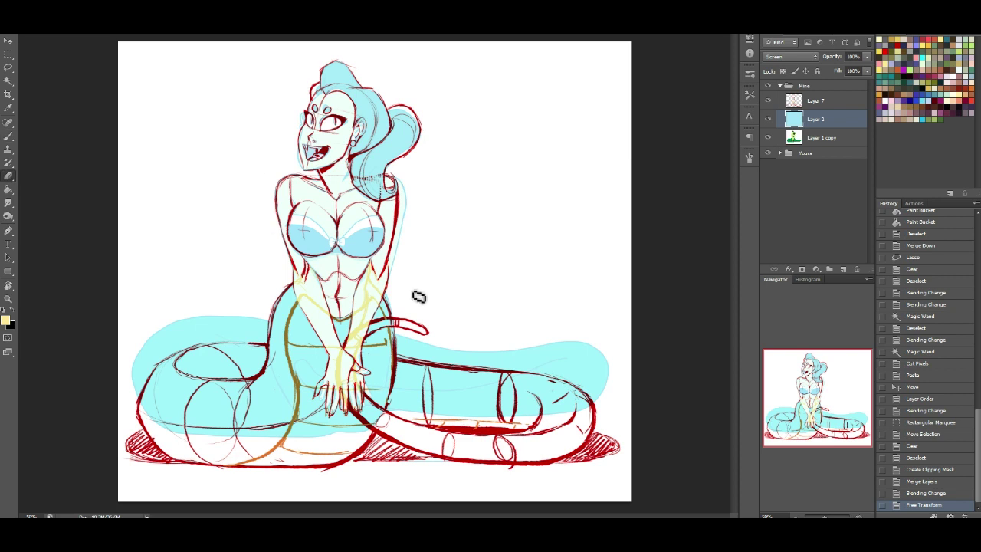
{"action": "left_click", "coordinate": [830, 106]}
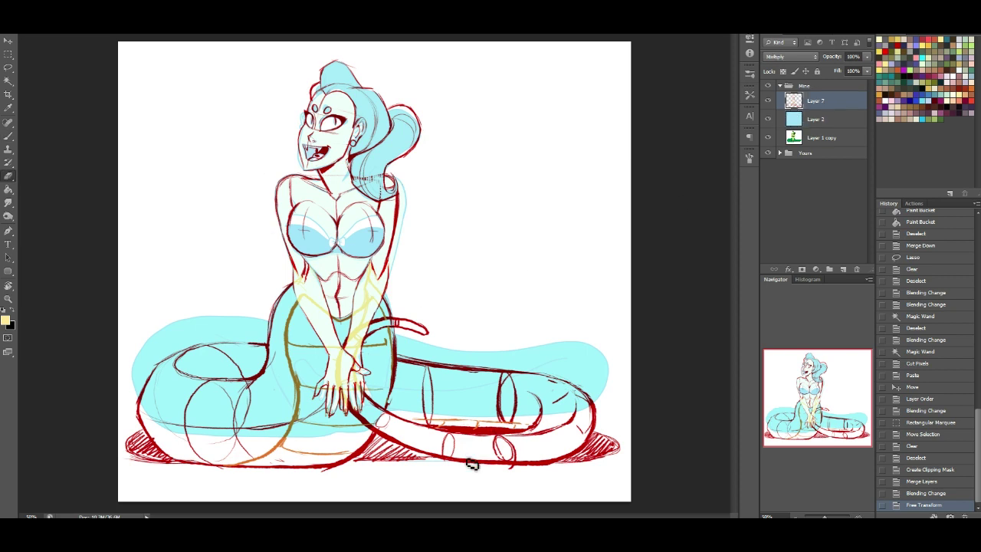
{"action": "mouse_move", "coordinate": [520, 463]}
{"action": "left_mouse_down"}
{"action": "mouse_move", "coordinate": [464, 459]}
{"action": "mouse_move", "coordinate": [517, 465]}
{"action": "mouse_move", "coordinate": [496, 452]}
{"action": "mouse_move", "coordinate": [521, 454]}
{"action": "mouse_move", "coordinate": [483, 443]}
{"action": "mouse_move", "coordinate": [499, 442]}
{"action": "mouse_move", "coordinate": [558, 468]}
{"action": "left_mouse_up"}
{"action": "left_click_drag", "start_coordinate": [557, 469], "coordinate": [516, 463]}
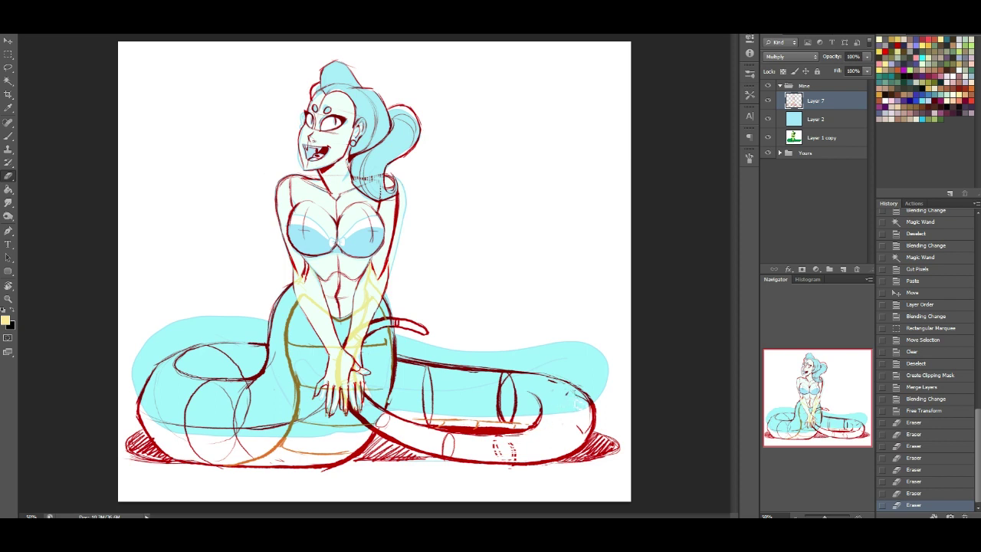
{"action": "left_click_drag", "start_coordinate": [593, 416], "coordinate": [587, 387]}
{"action": "left_click_drag", "start_coordinate": [545, 436], "coordinate": [581, 429]}
{"action": "mouse_move", "coordinate": [601, 414]}
{"action": "left_mouse_down"}
{"action": "mouse_move", "coordinate": [611, 399]}
{"action": "mouse_move", "coordinate": [586, 397]}
{"action": "mouse_move", "coordinate": [601, 416]}
{"action": "left_mouse_up"}
{"action": "left_click_drag", "start_coordinate": [600, 405], "coordinate": [601, 413]}
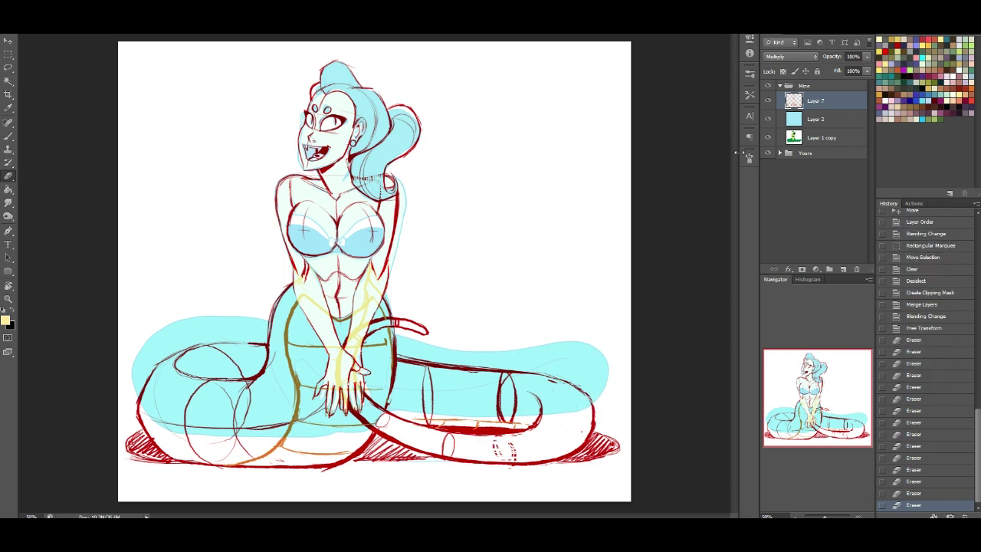
Compare the red redraw with the original by toggling the Mine group, and check what Layer 1 copy contributes.
{"action": "left_click", "coordinate": [767, 86]}
{"action": "left_click", "coordinate": [767, 85]}
{"action": "left_click", "coordinate": [767, 86]}
{"action": "left_click", "coordinate": [768, 86]}
{"action": "left_click", "coordinate": [768, 86]}
{"action": "left_click", "coordinate": [768, 87]}
{"action": "left_click", "coordinate": [768, 86]}
{"action": "left_click", "coordinate": [768, 86]}
{"action": "left_click", "coordinate": [766, 87]}
{"action": "left_click", "coordinate": [766, 86]}
{"action": "left_click", "coordinate": [768, 139]}
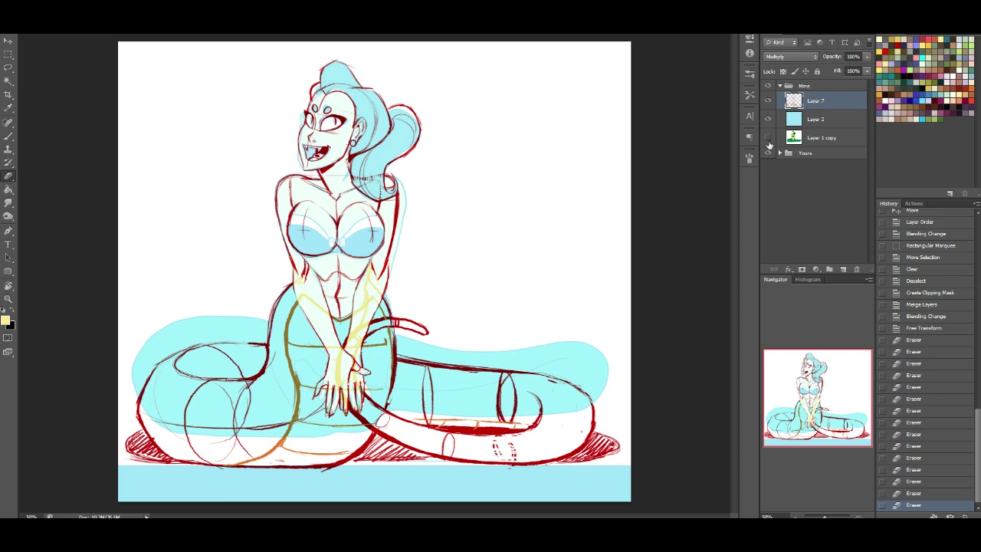
{"action": "left_click", "coordinate": [767, 139]}
{"action": "left_click", "coordinate": [797, 142]}
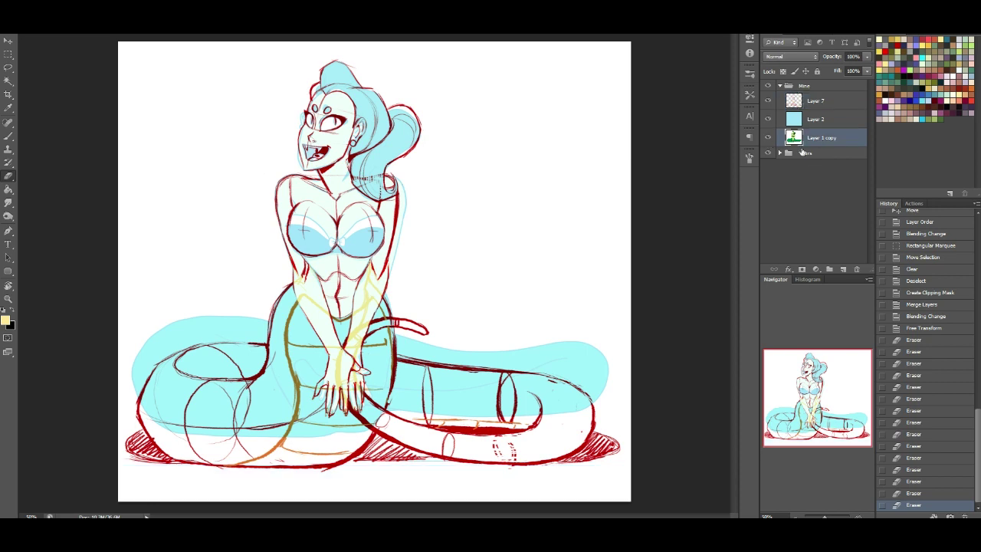
Collapse and hide the Mine group, and show the credit text layer inside the Yours group.
{"action": "left_click", "coordinate": [779, 85]}
{"action": "left_click", "coordinate": [768, 85]}
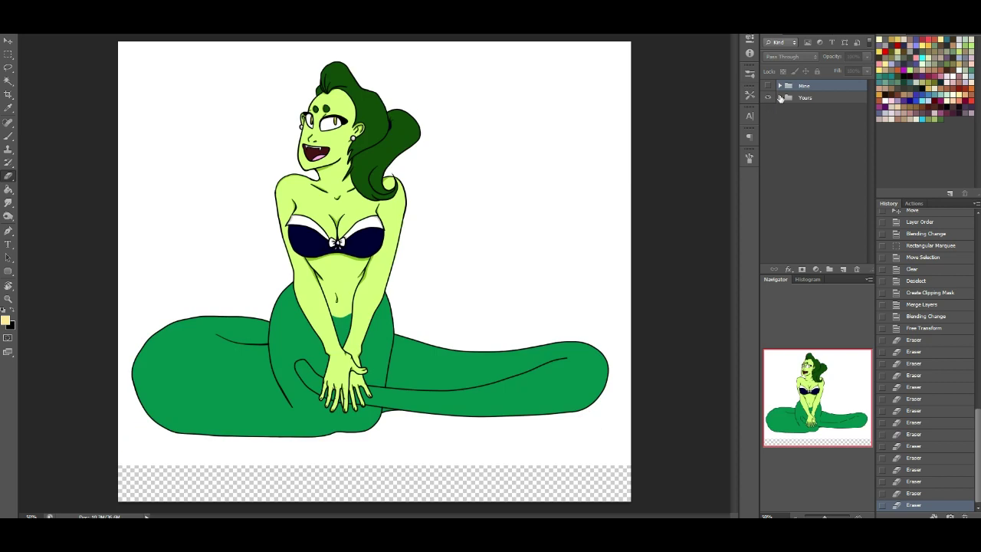
{"action": "left_click", "coordinate": [779, 98]}
{"action": "left_click", "coordinate": [779, 98]}
{"action": "left_click", "coordinate": [768, 114]}
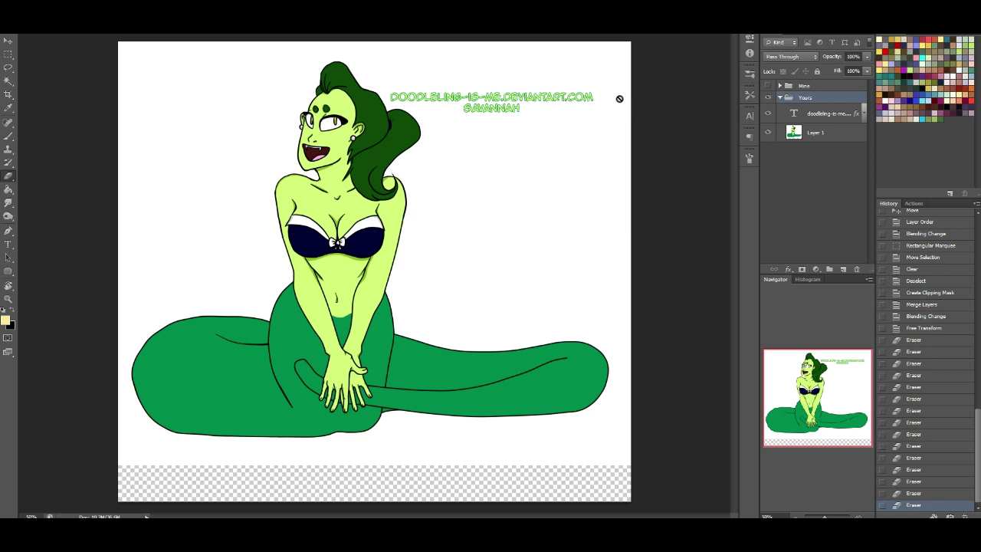
Fill the transparent strip below the original artwork on Layer 1 with white sampled from its background.
{"action": "left_click", "coordinate": [796, 135]}
{"action": "key", "text": "g"}
{"action": "left_click", "coordinate": [160, 199], "text": "alt"}
{"action": "left_click", "coordinate": [253, 469]}
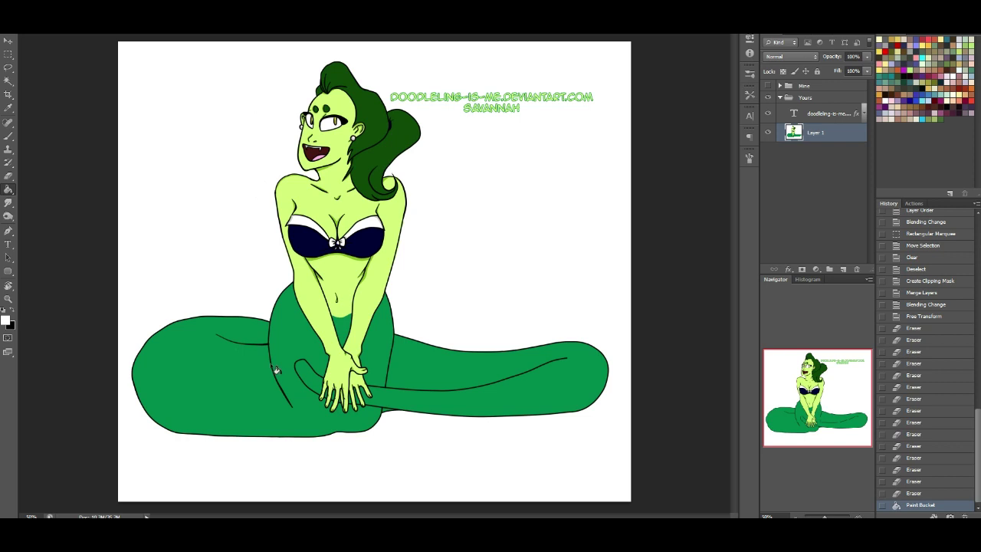
Toggle the Mine group to compare the redraw with the credited original, leaving the redraw shown.
{"action": "left_click", "coordinate": [767, 86]}
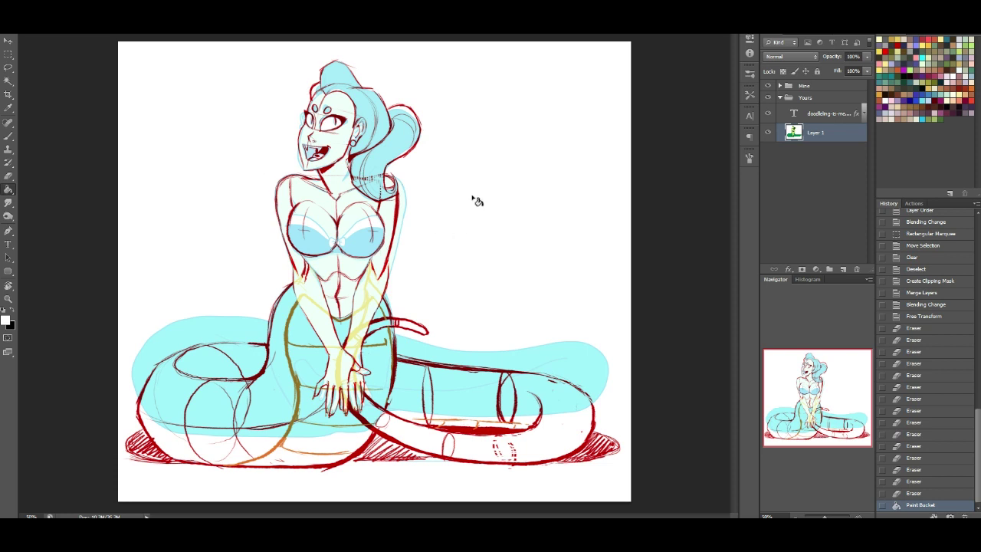
{"action": "left_click", "coordinate": [768, 86]}
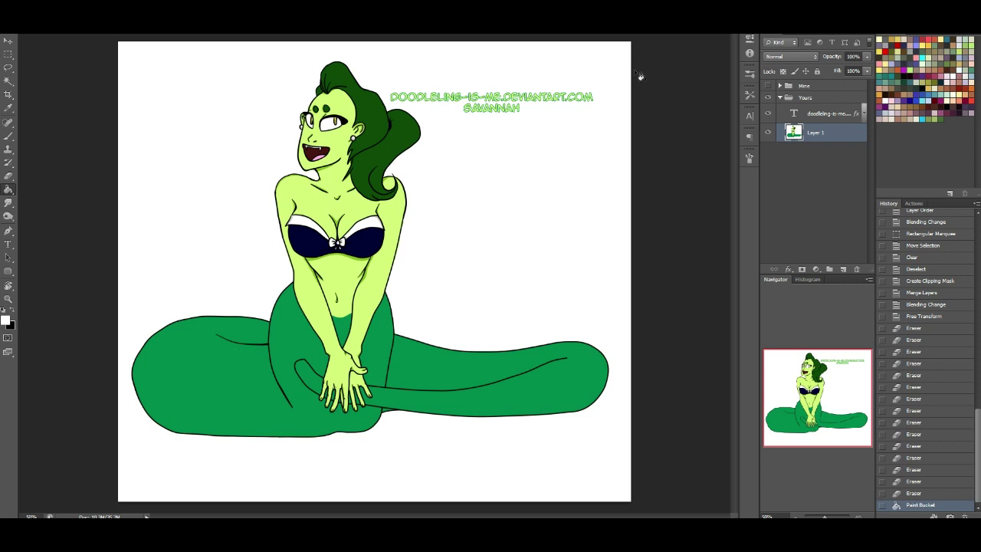
{"action": "left_click", "coordinate": [767, 85]}
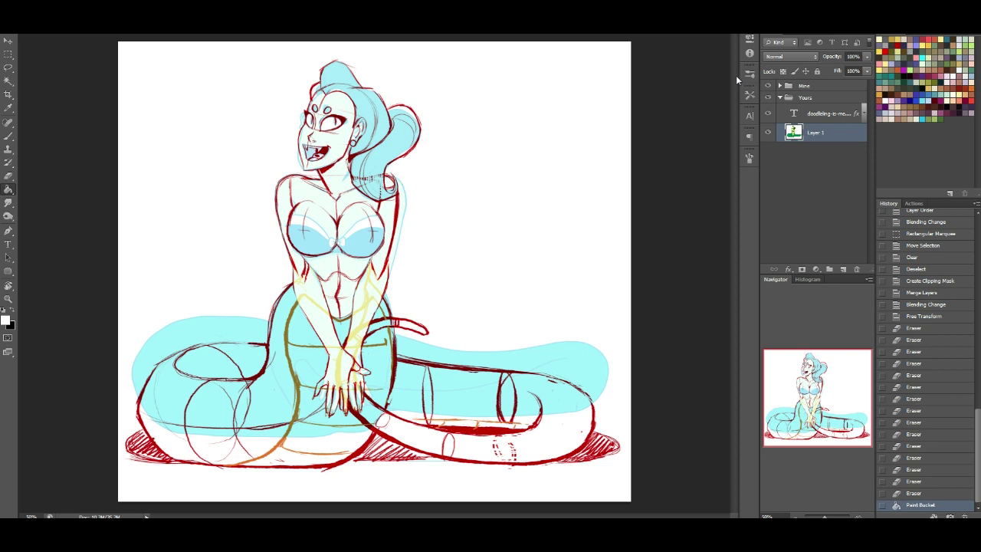